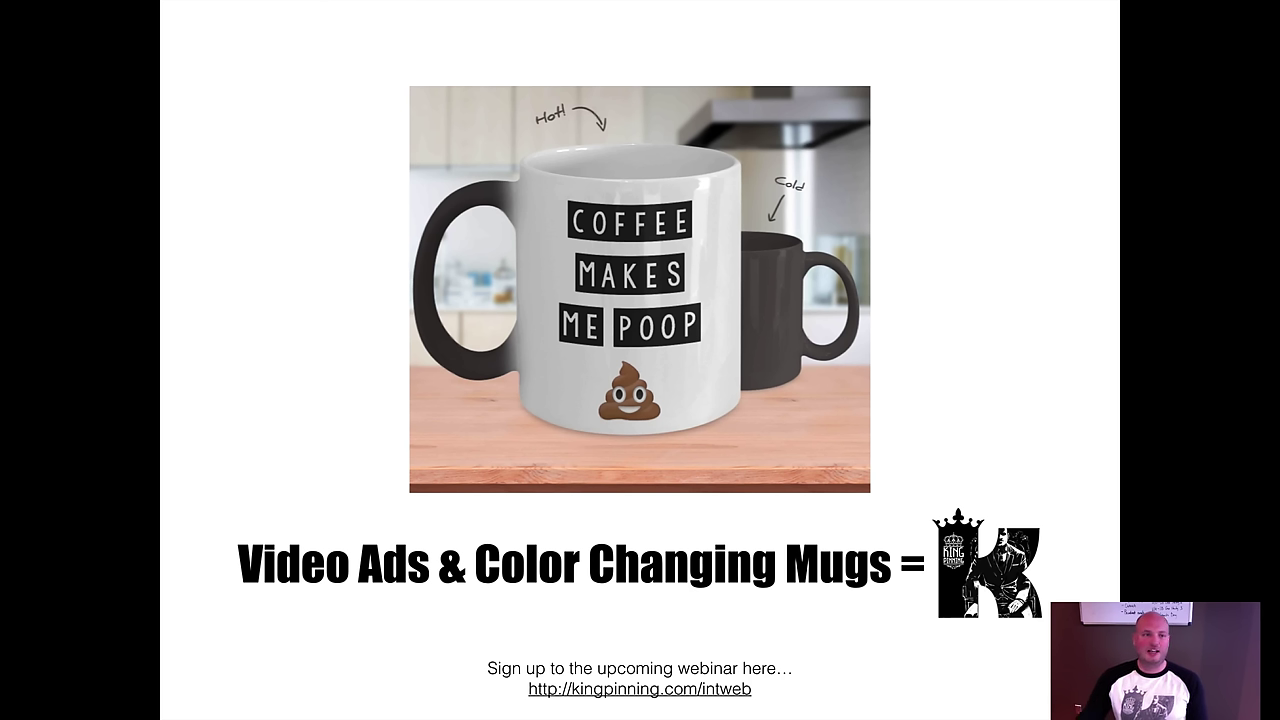
- Advance Keynote to the results slide showing Video and WC ad set purchases and spend
key("Right")
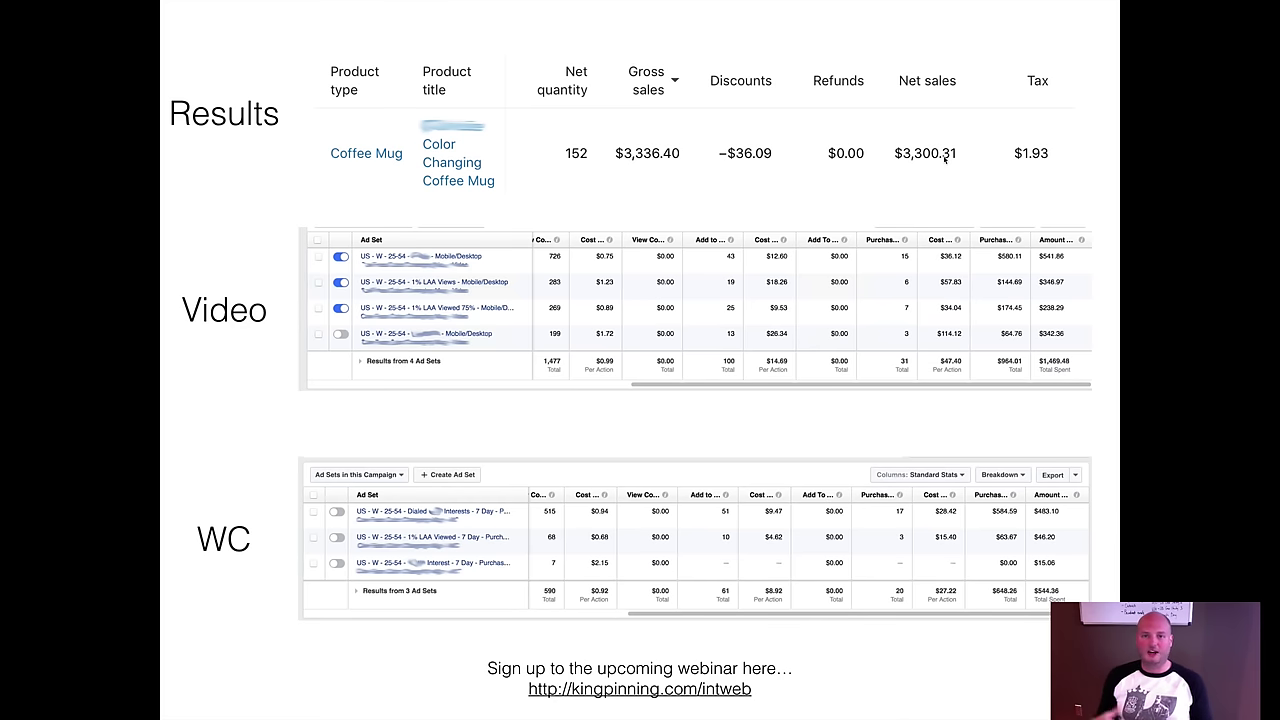
- Advance to the closing 'now, let's make this happen again!' slide with the pig artwork
key("Right")
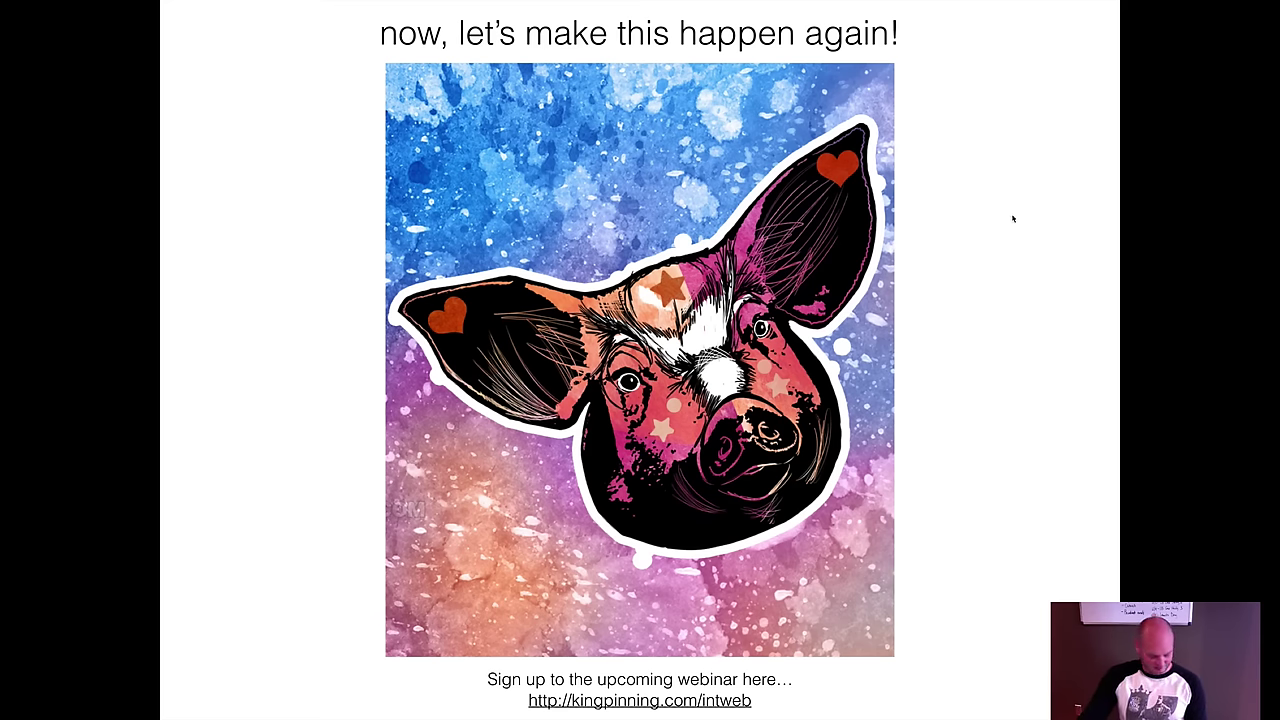
- Exit the Keynote slideshow and minimize the presentation to reveal Chrome
key("Escape")
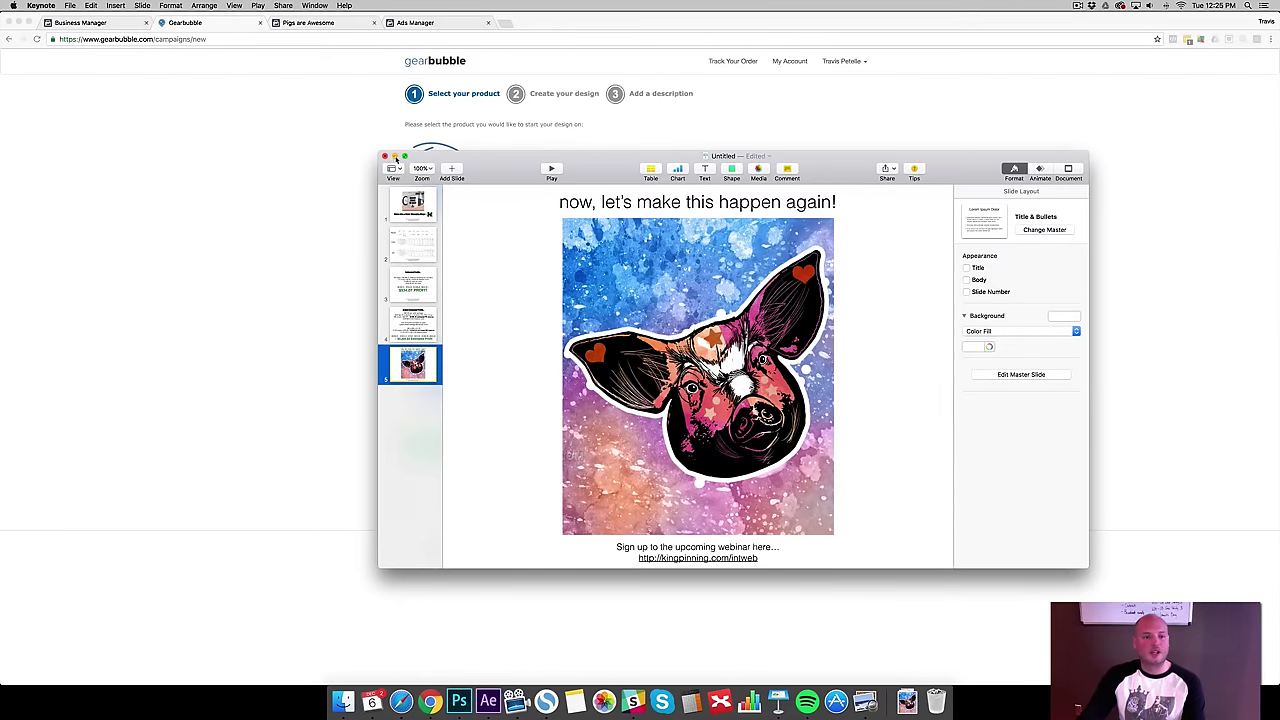
left_click(394, 157)
- Continue with the Coffee Mug product and choose Color Changing Mug as its default style
left_click(286, 105)
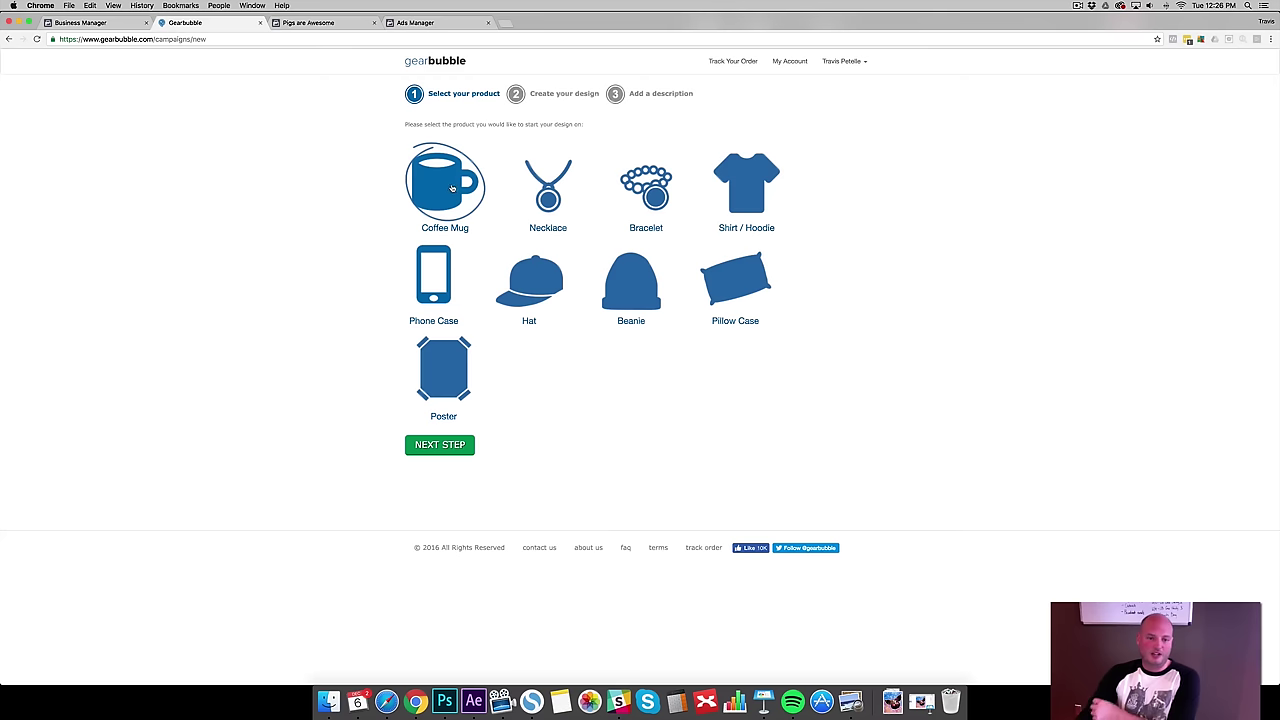
left_click(460, 446)
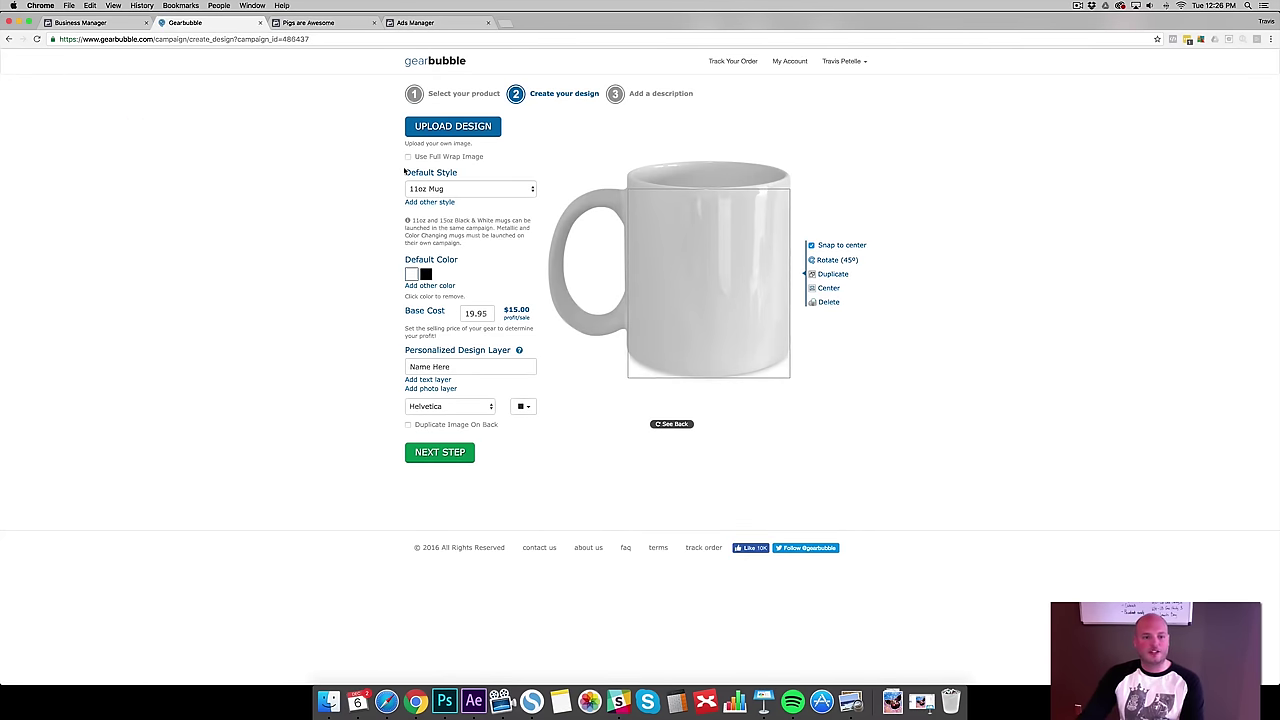
left_click(452, 189)
left_click(442, 221)
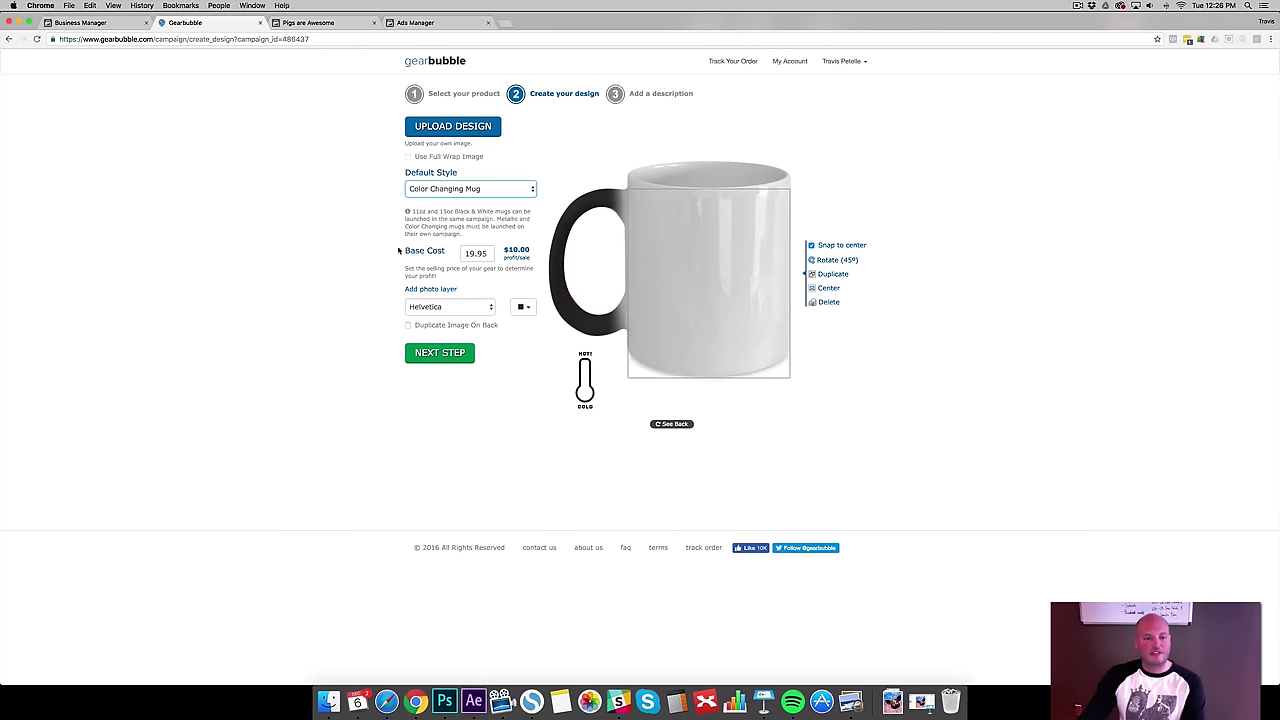
- Upload pig mug new size.png from Downloads as the mug design
left_click(441, 128)
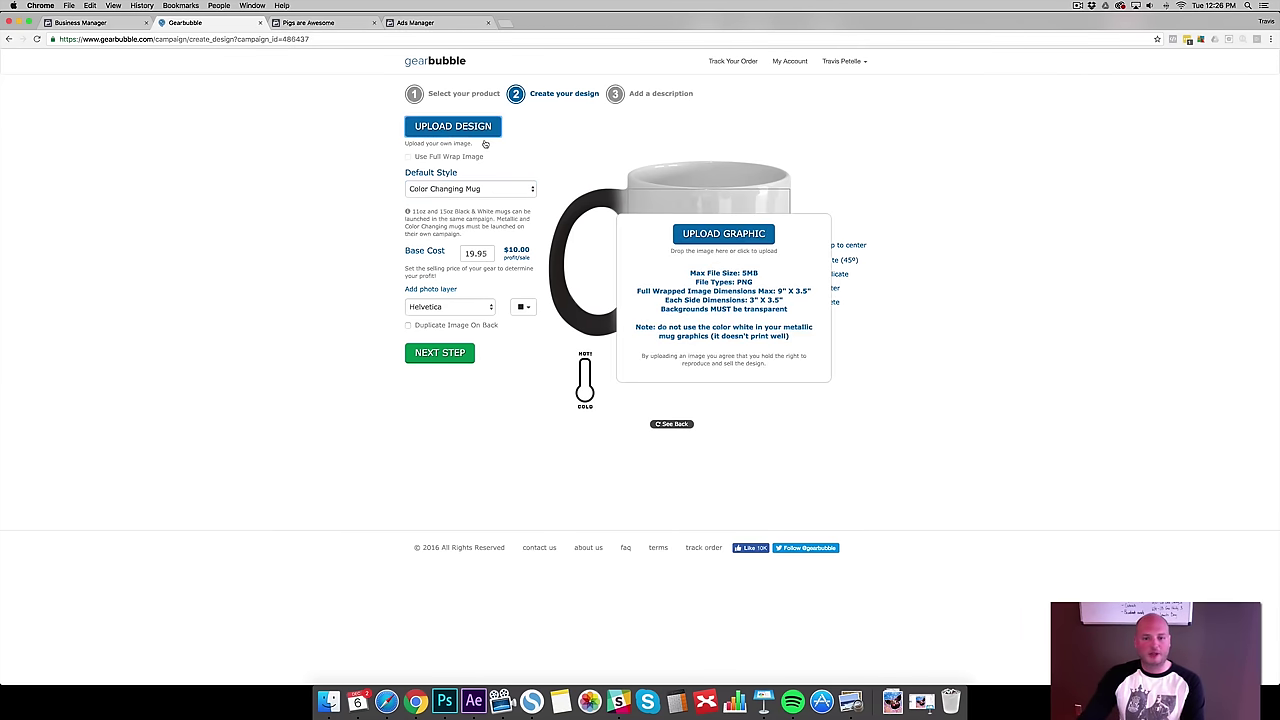
left_click(755, 235)
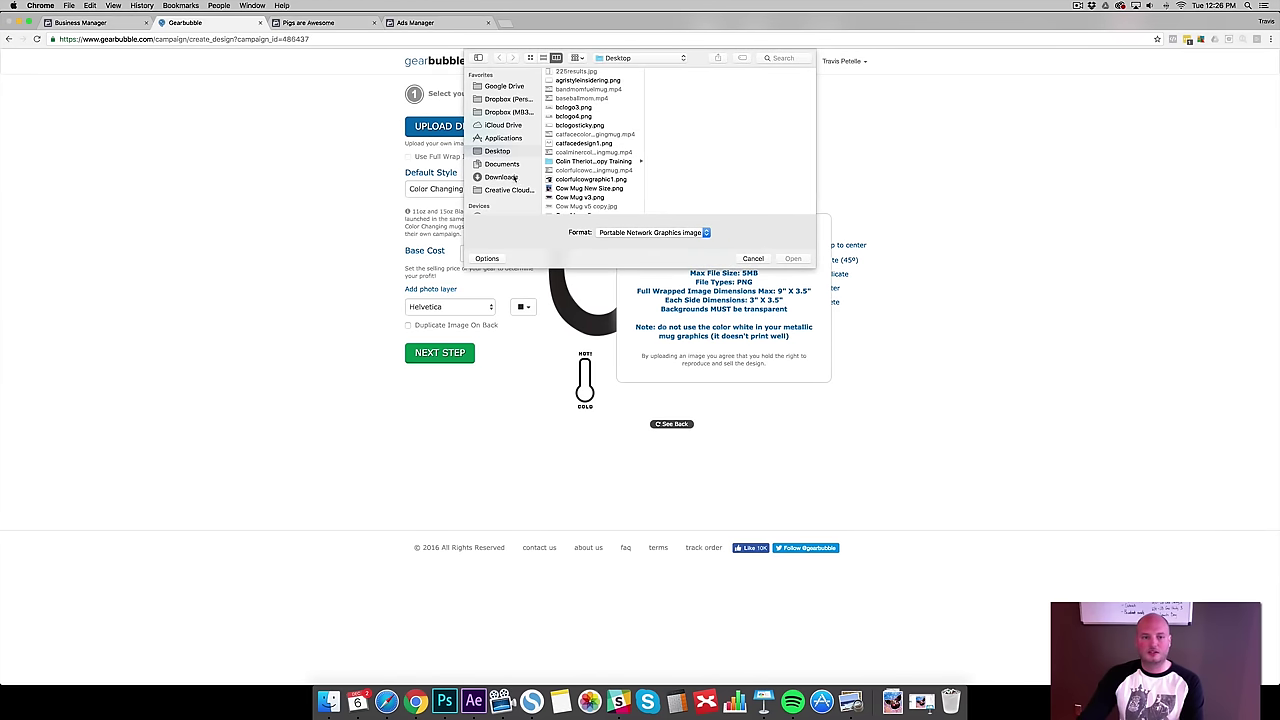
left_click(514, 177)
left_click(892, 702)
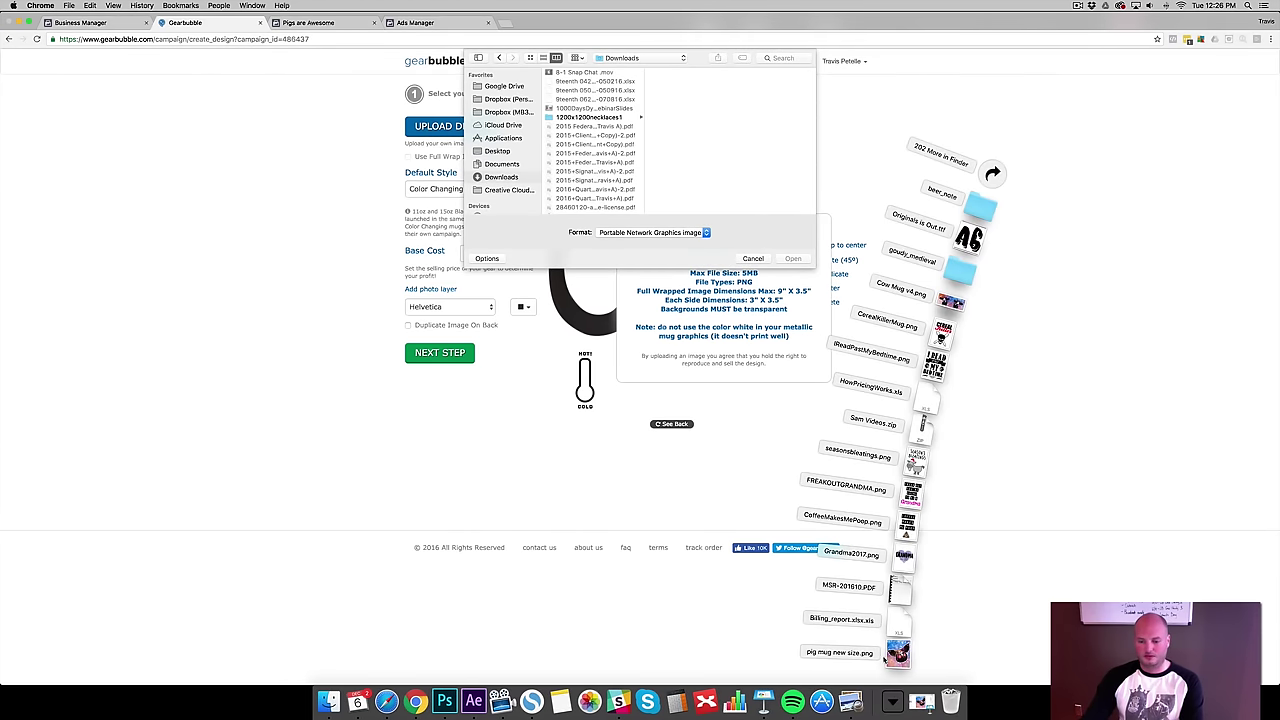
left_click(610, 150)
scroll(613, 147, "down", 10)
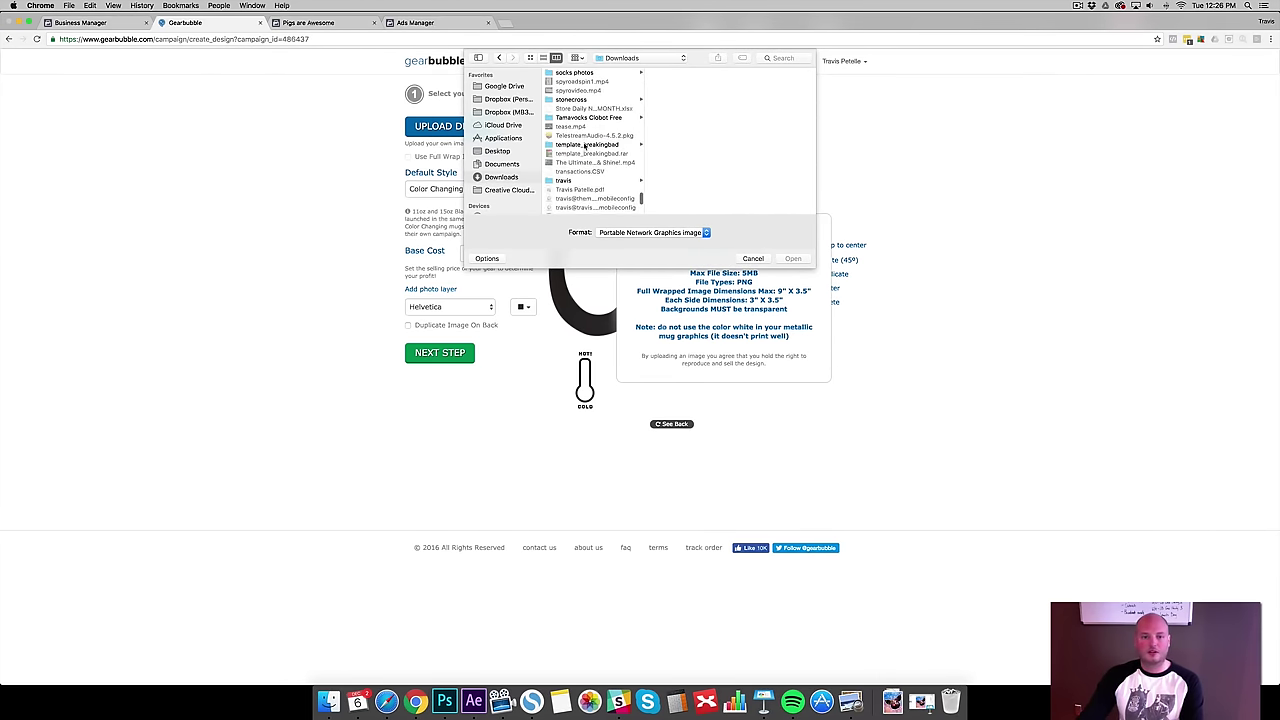
scroll(613, 147, "up", 10)
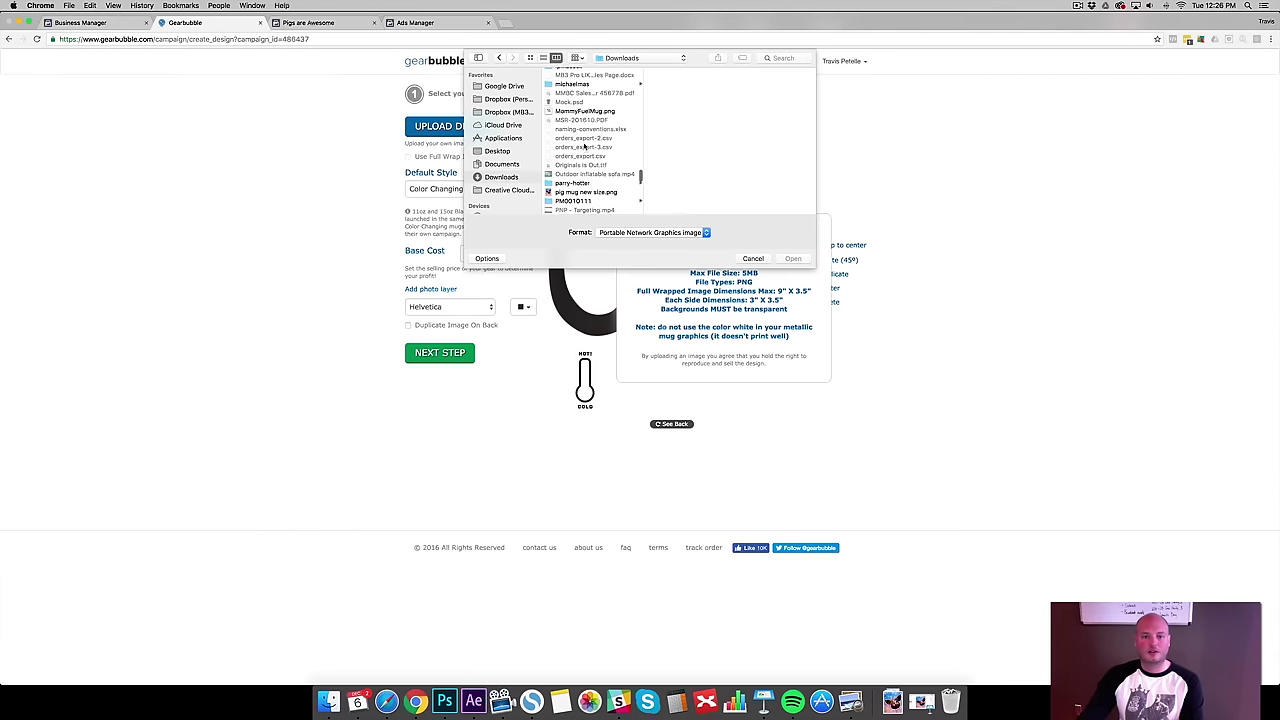
left_click(589, 195)
left_click(780, 258)
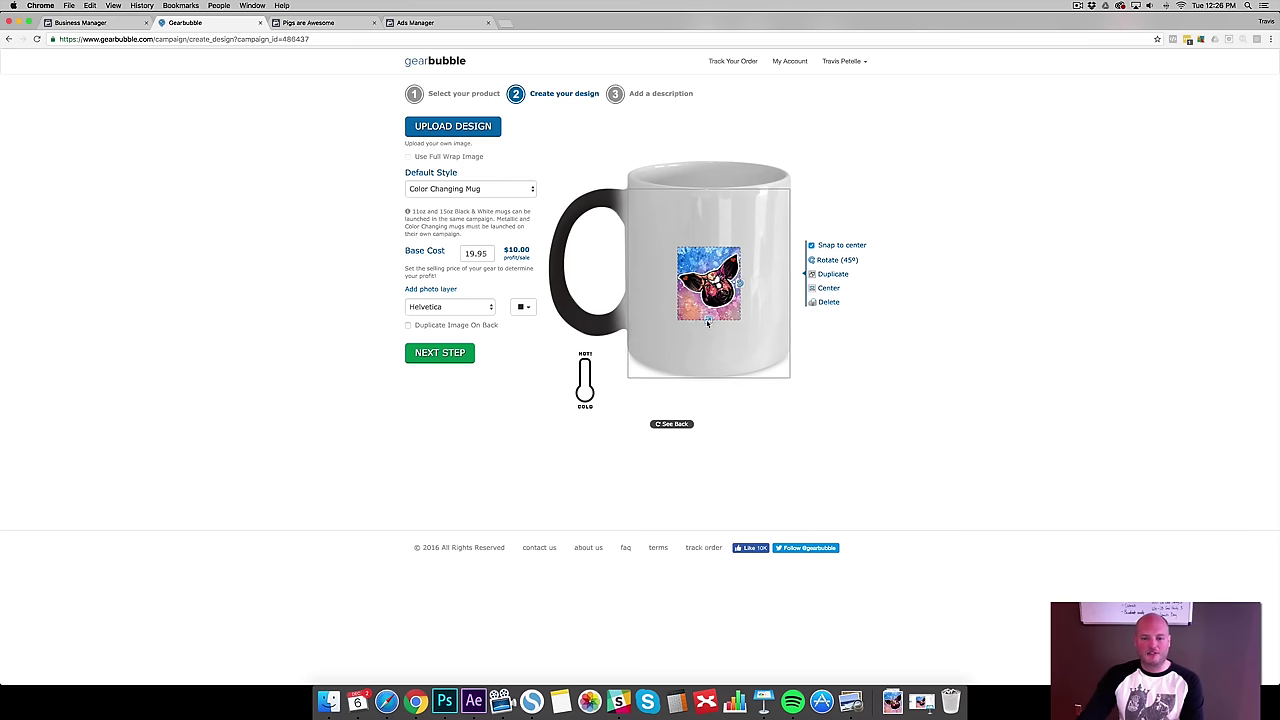
- Enlarge the pig to fill the mug, set base cost 21.95, and duplicate it on the back
left_click_drag(711, 323, 662, 372)
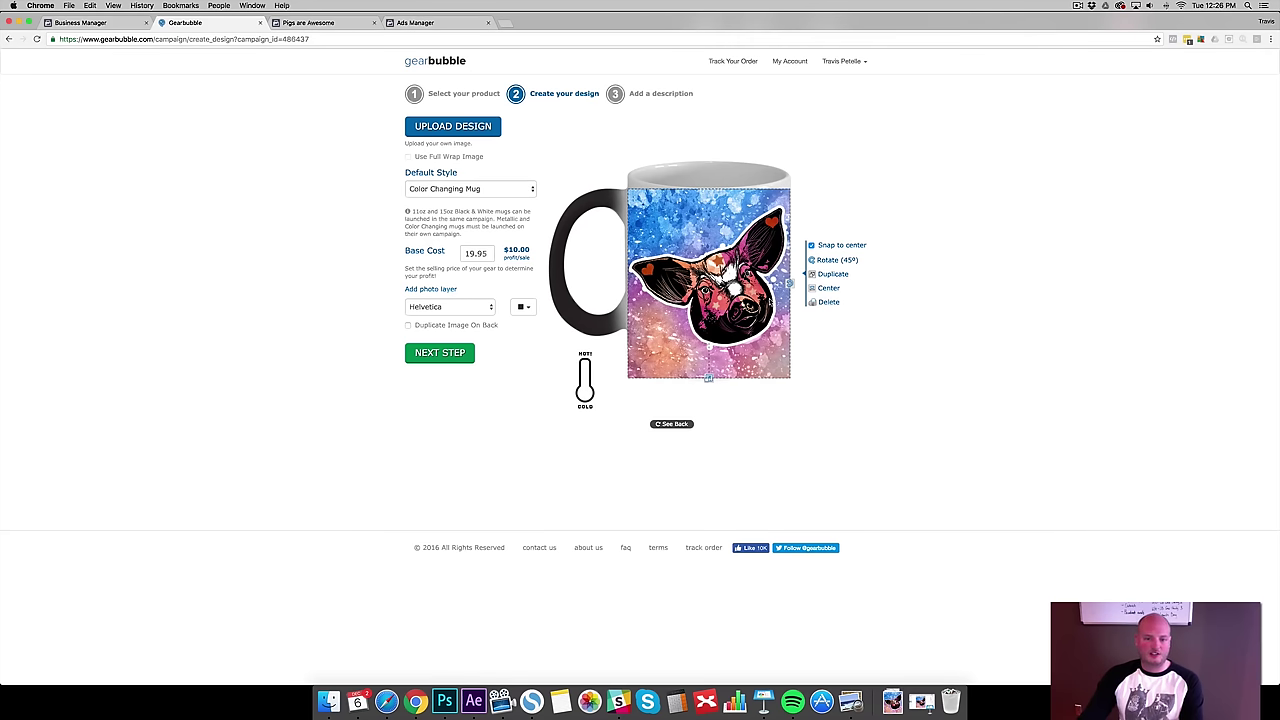
left_click_drag(471, 254, 462, 254)
type("21")
left_click(369, 240)
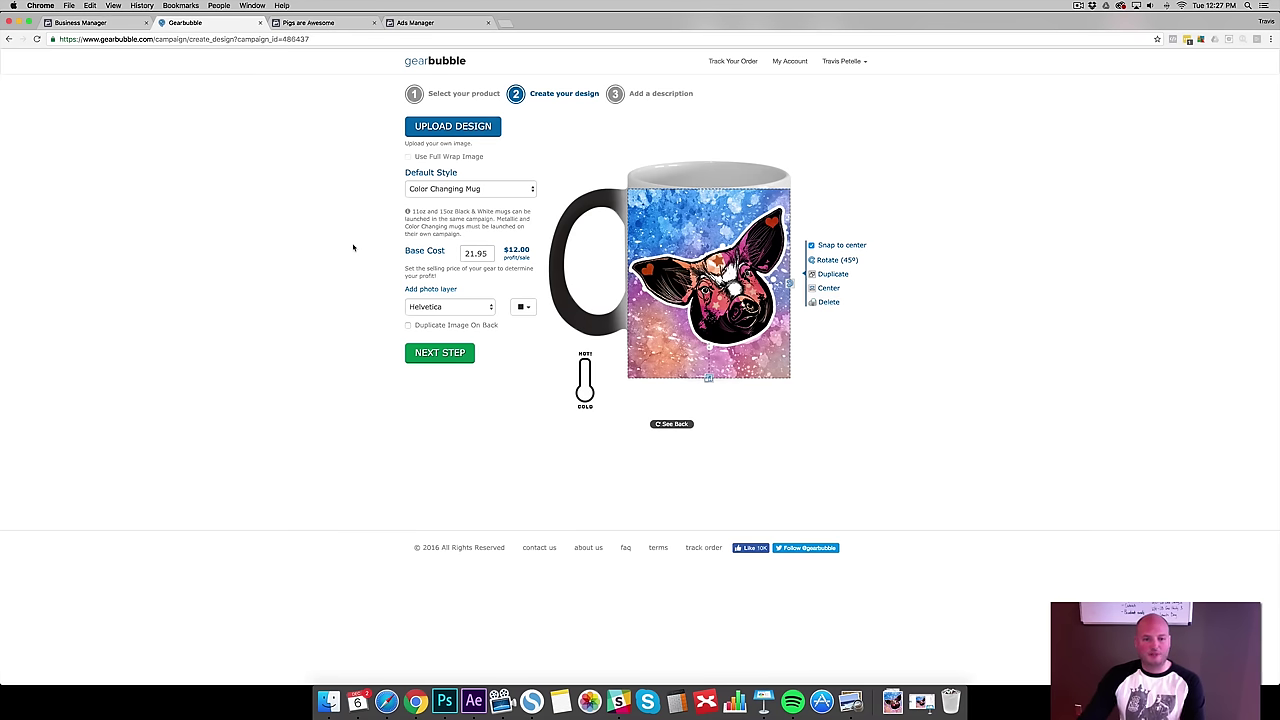
left_click(410, 326)
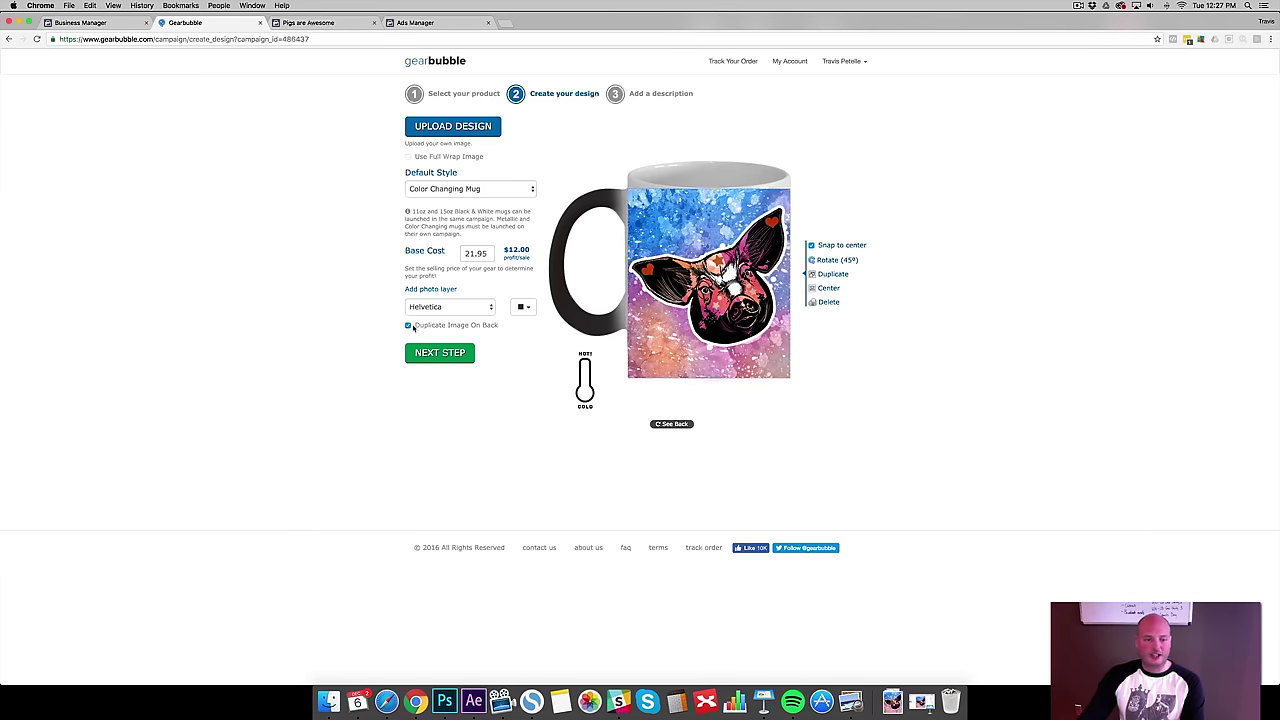
left_click(680, 424)
left_click(680, 424)
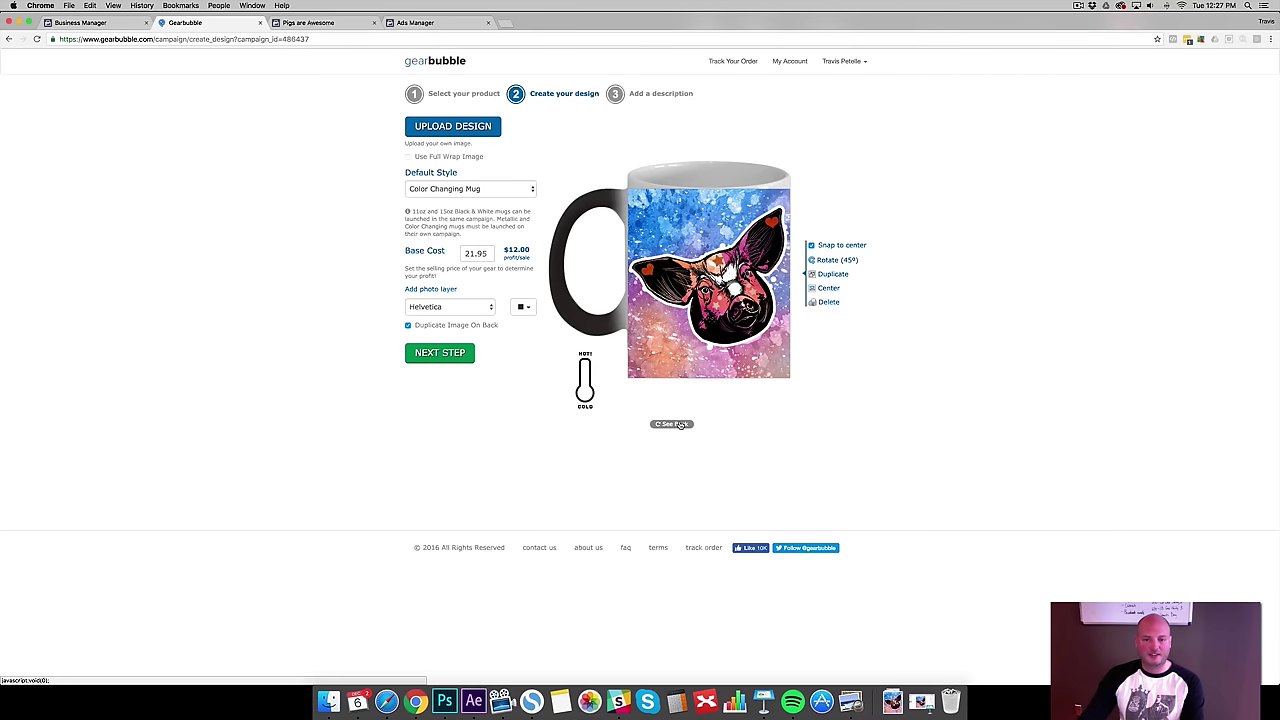
- Title the campaign 'Star & Heart Pig Color Changing Coffee Mug'
left_click(453, 356)
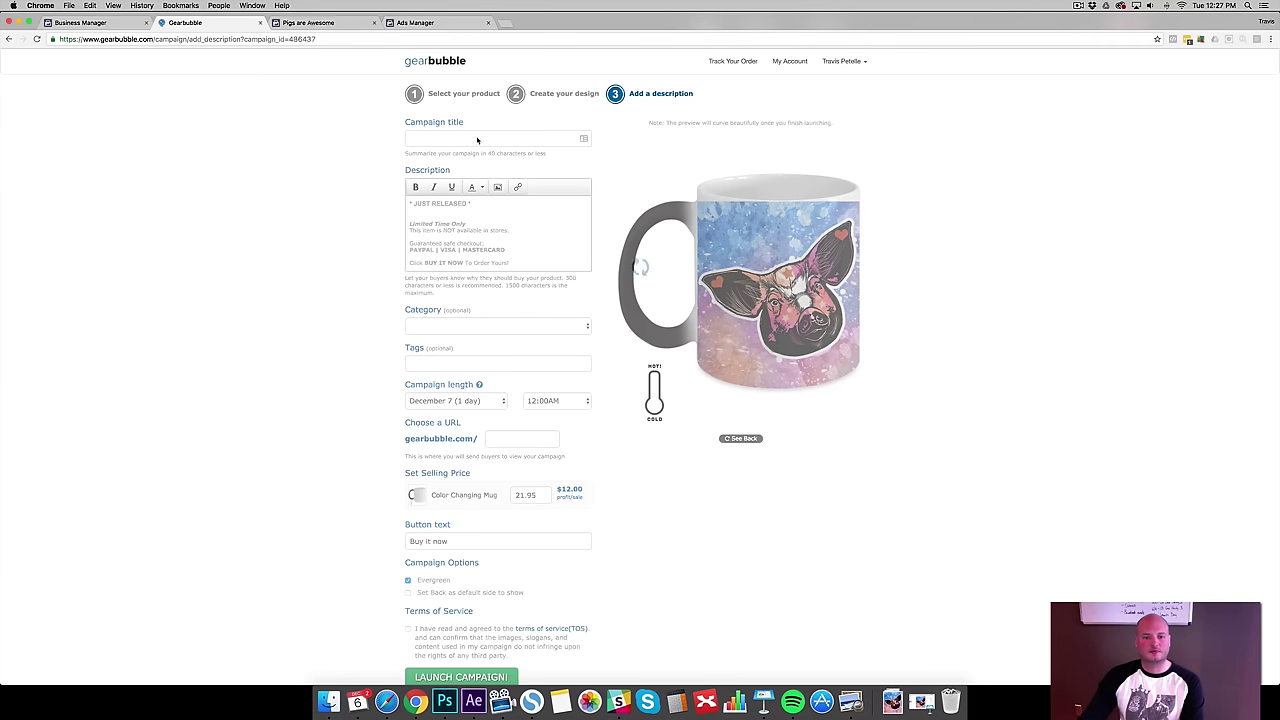
left_click(477, 138)
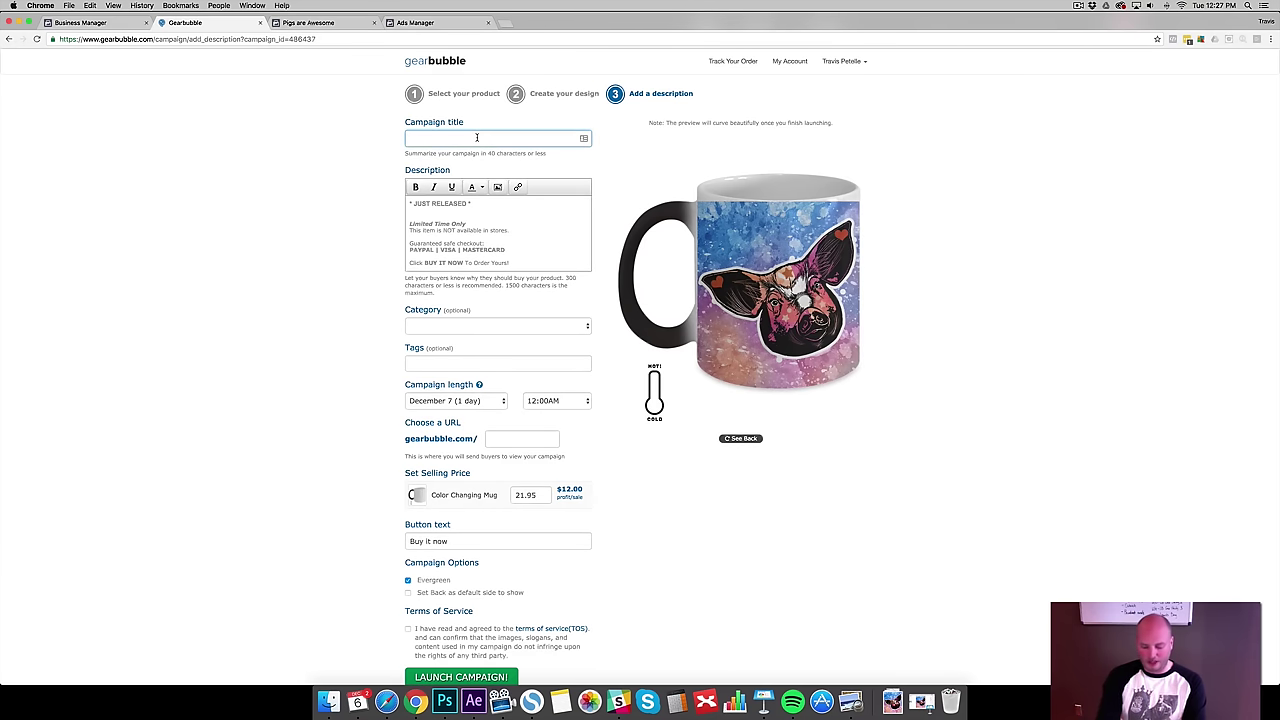
type("Pig Sla")
key("BackSpace")
key("BackSpace")
key("BackSpace")
key("BackSpace")
key("BackSpace")
key("BackSpace")
key("BackSpace")
type("Star ")
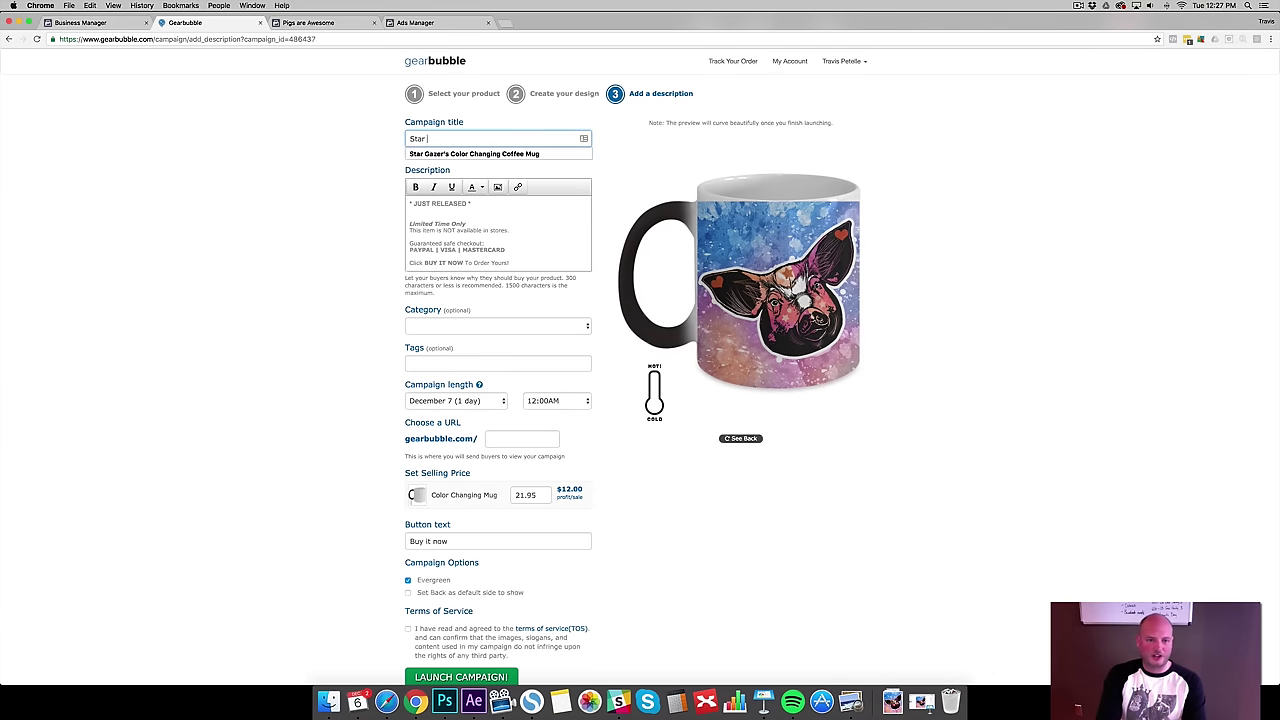
type("& Heart ")
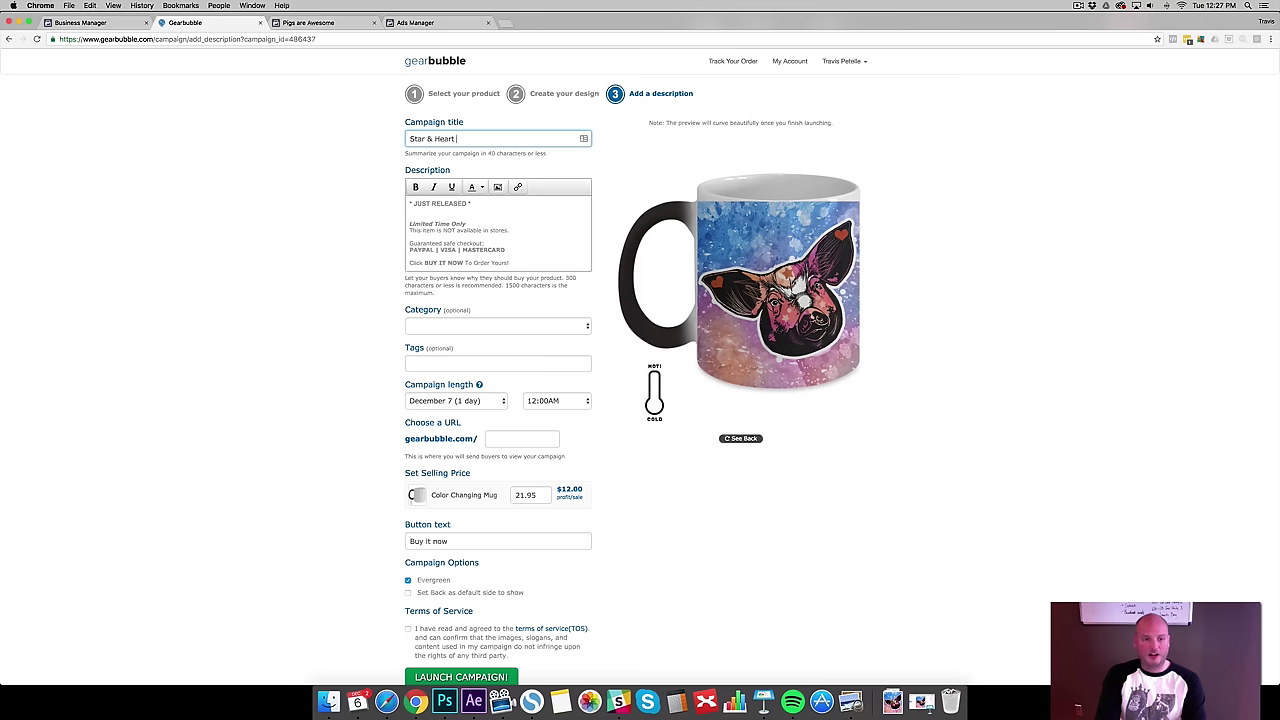
type("Pig Color Chan")
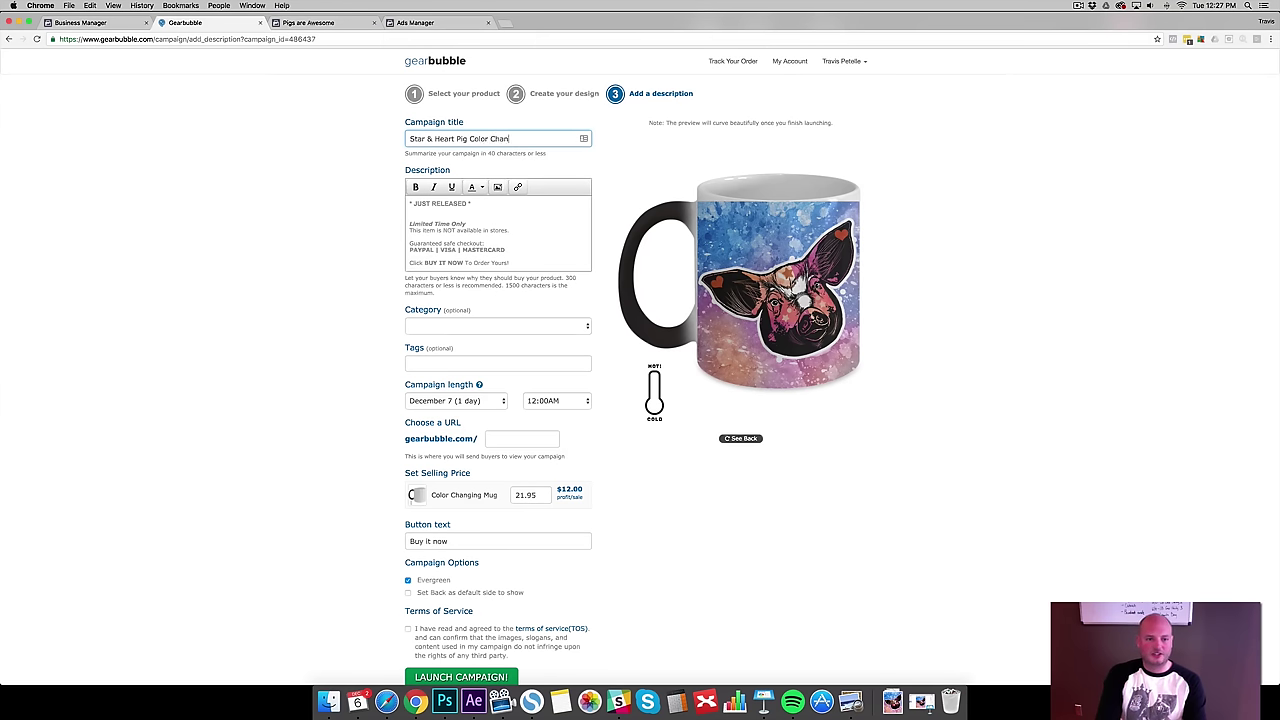
type("ging Coffee Mug")
- Turn the product description text black and add the tag Pigs
left_click(422, 211)
key("BackSpace")
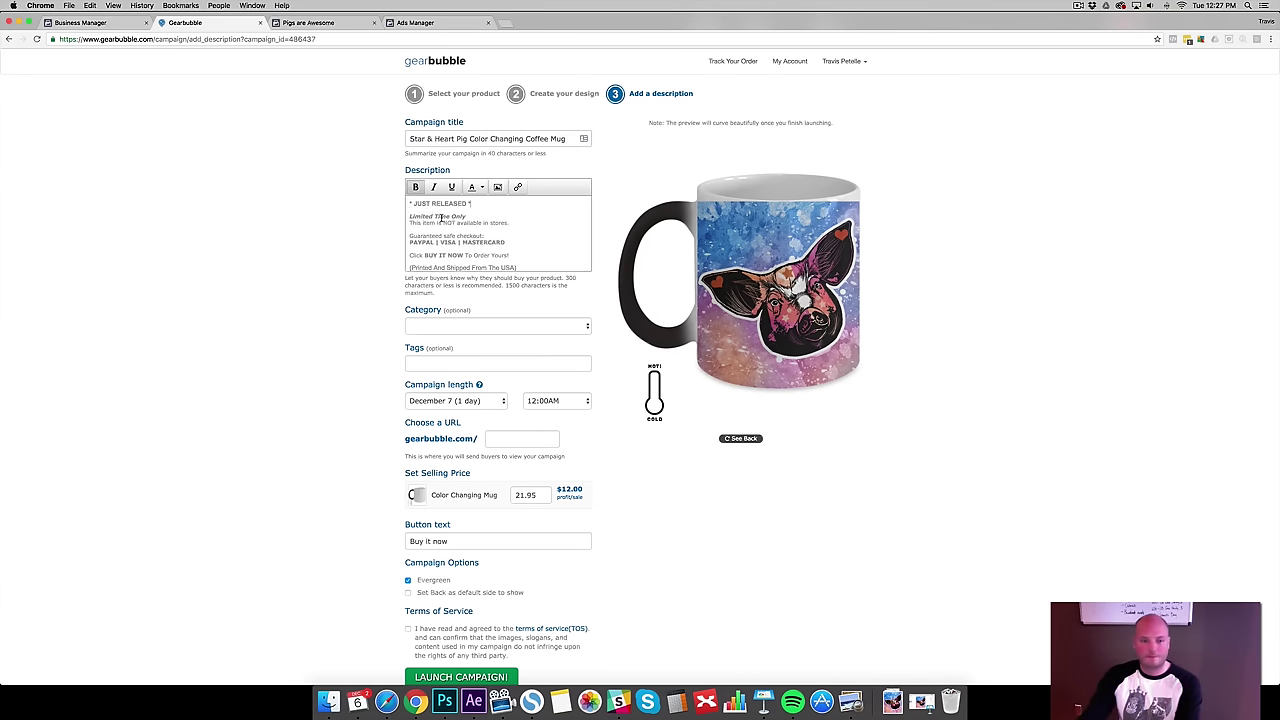
key("super+a")
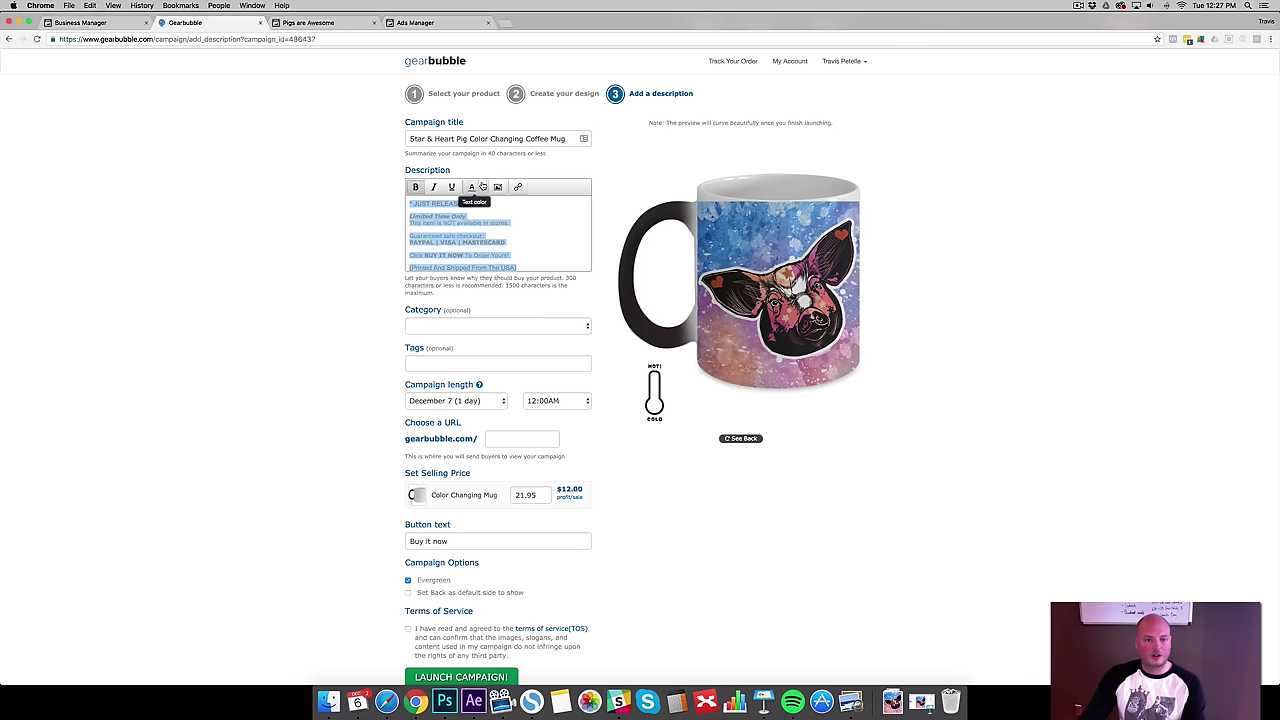
left_click(481, 187)
left_click(478, 207)
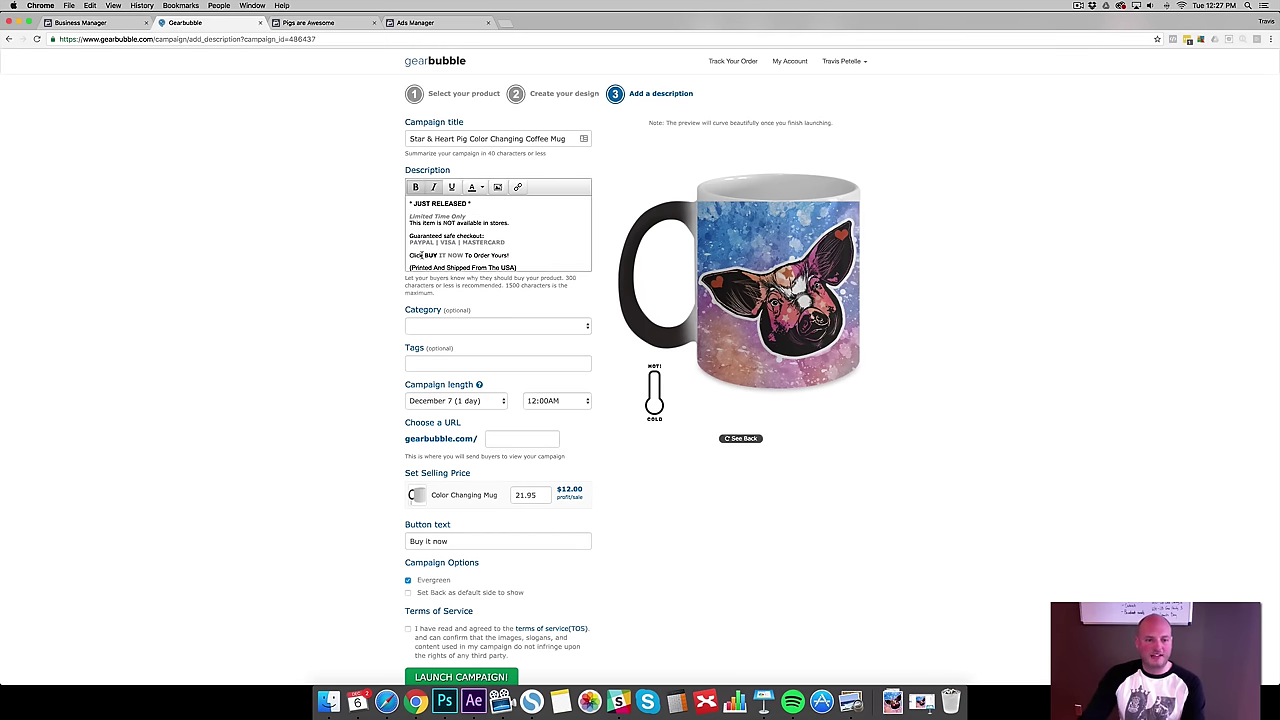
left_click(441, 362)
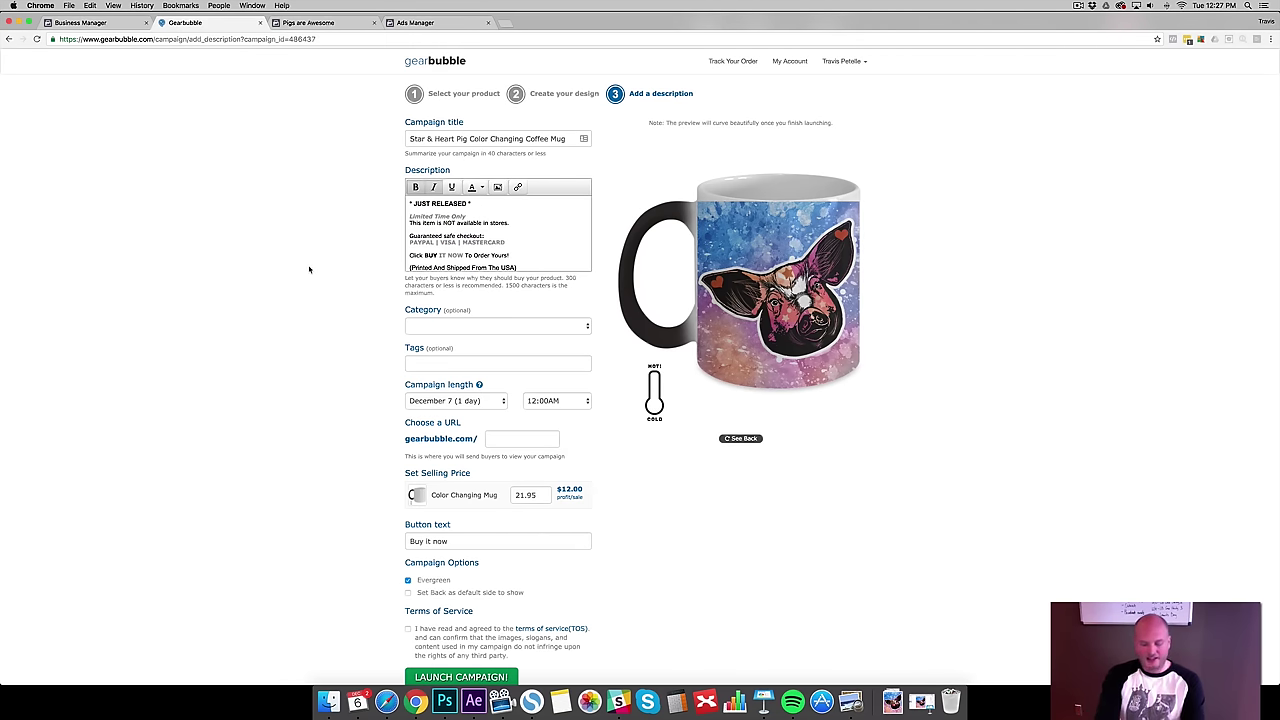
type("Pigs")
key("Return")
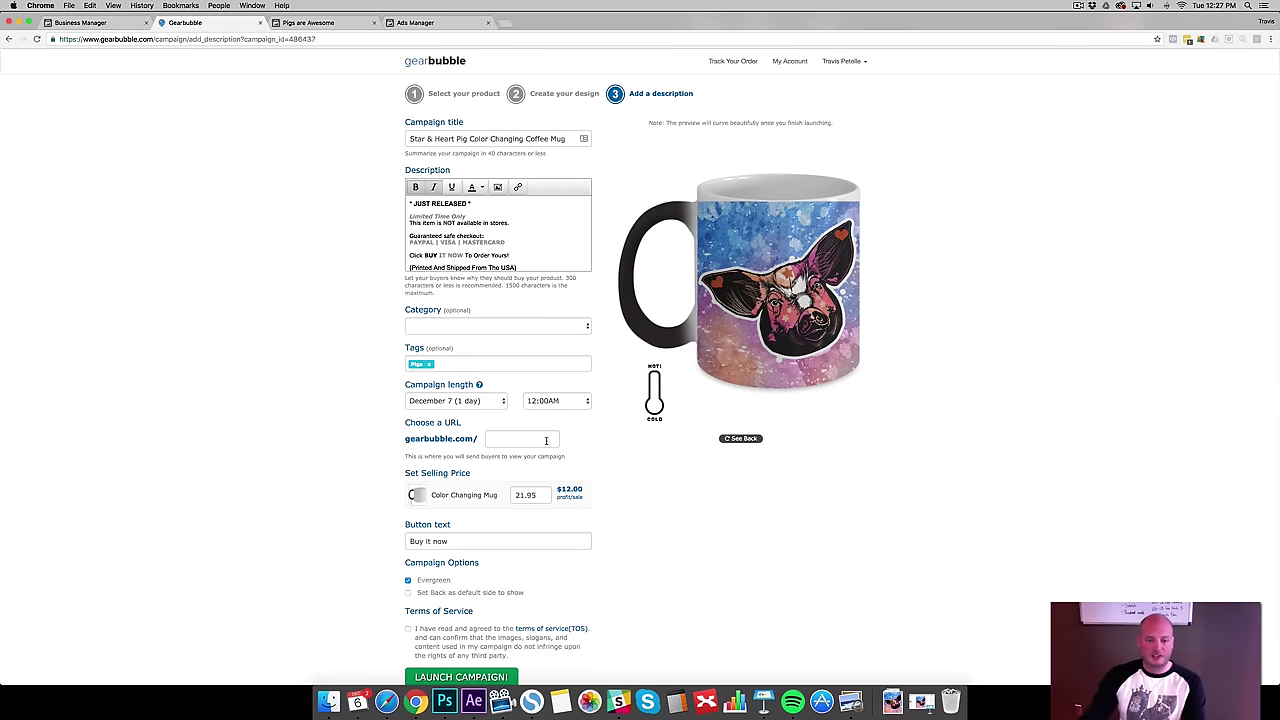
- Set the URL to pigstarmug, accept the terms of service, and launch the campaign
left_click(546, 440)
type("pigstar")
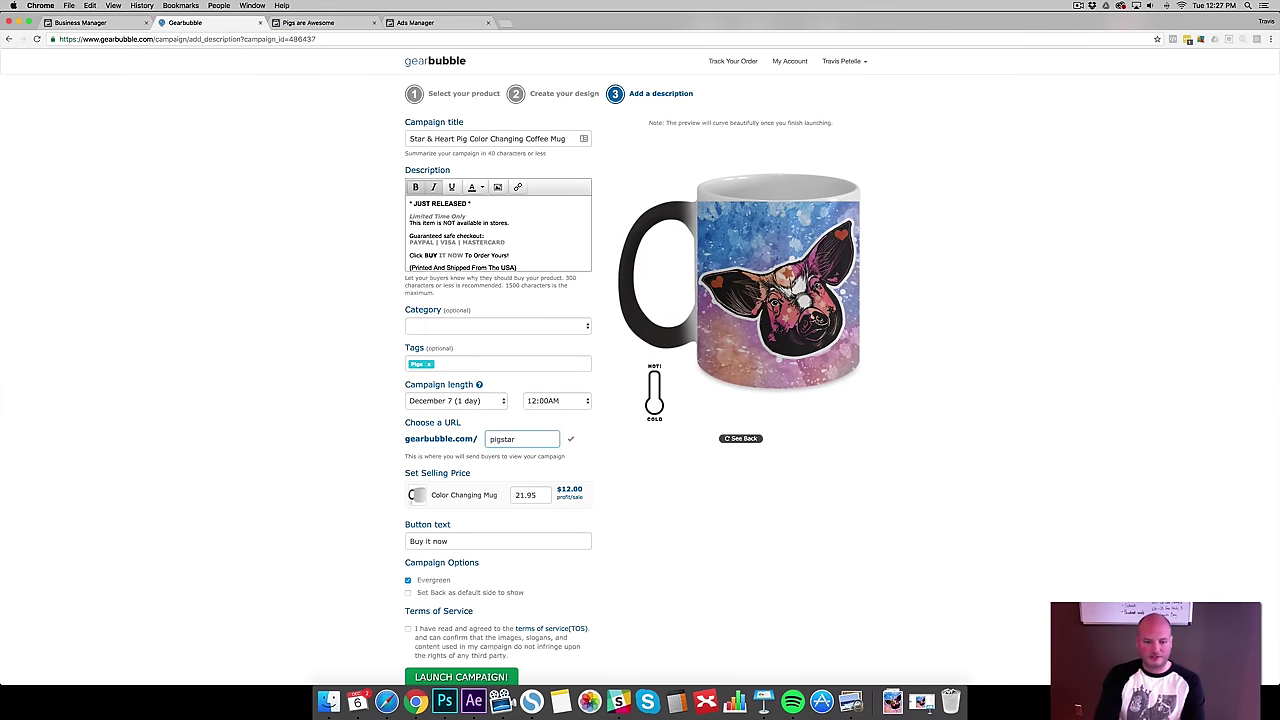
type("mug")
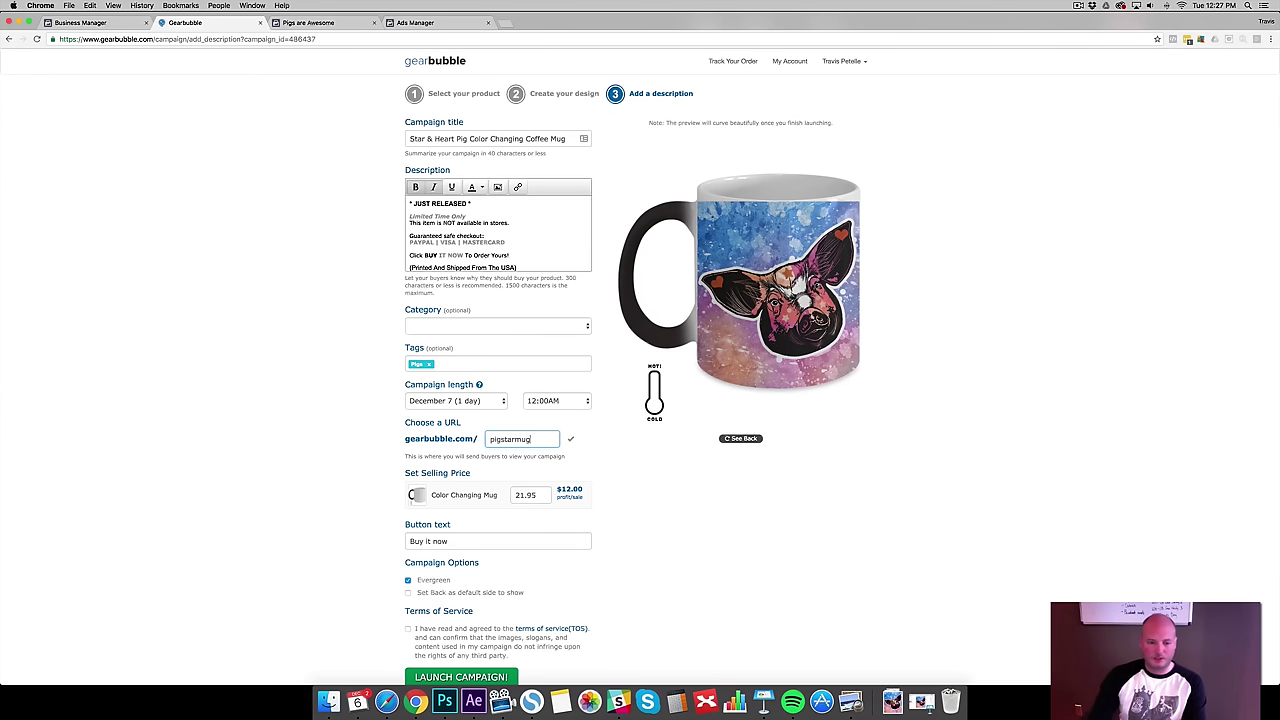
left_click(407, 628)
scroll(372, 404, "down", 1)
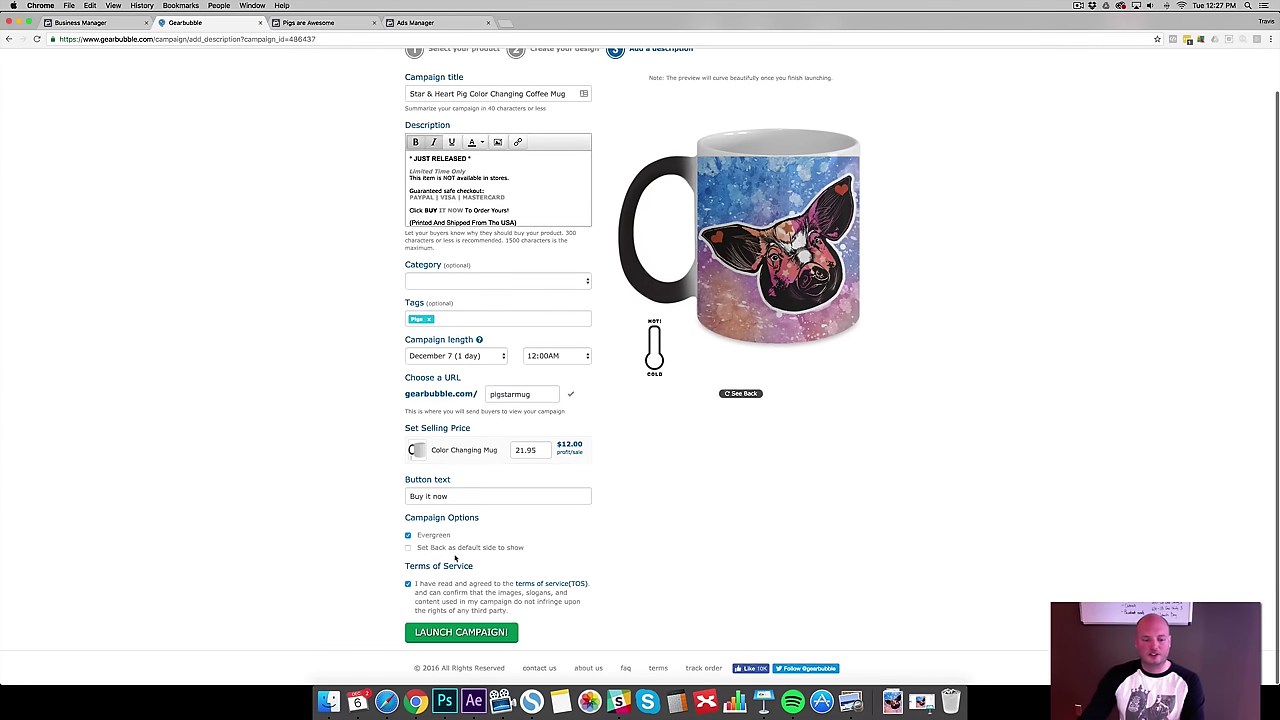
left_click(483, 633)
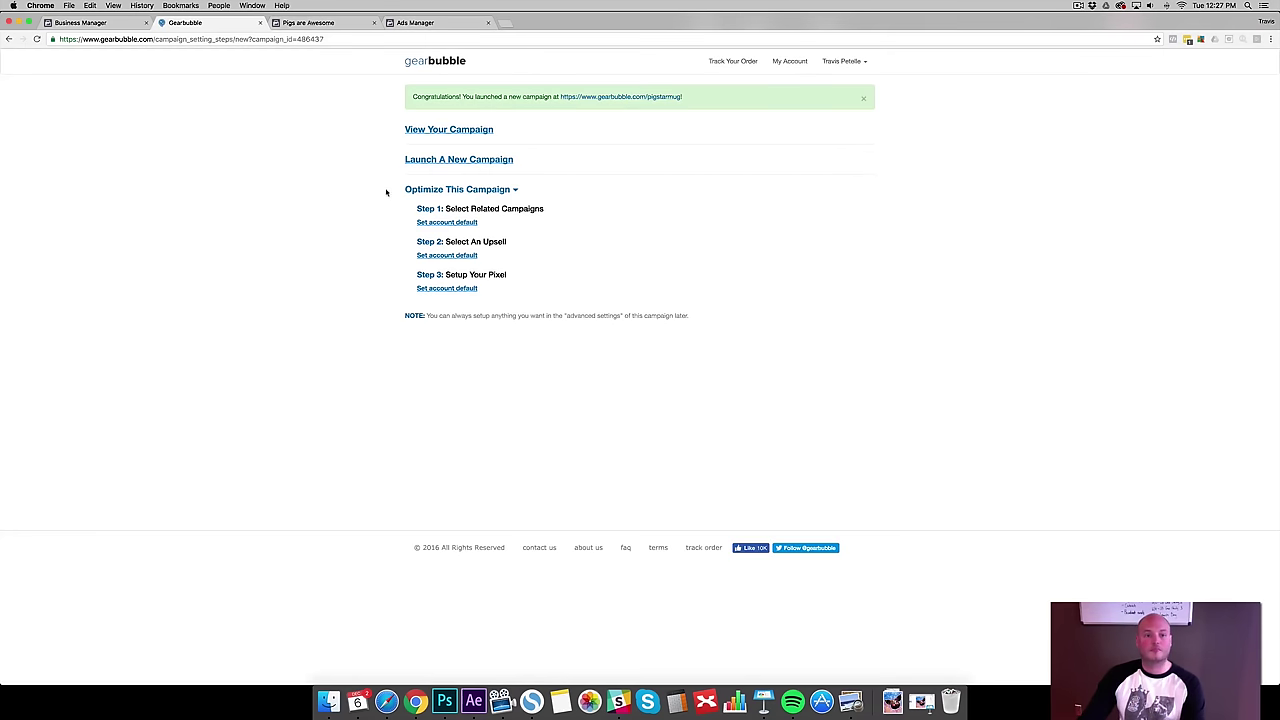
- Open the pig mug campaign page in a new tab and view the mug's other side
right_click(450, 131)
left_click(490, 137)
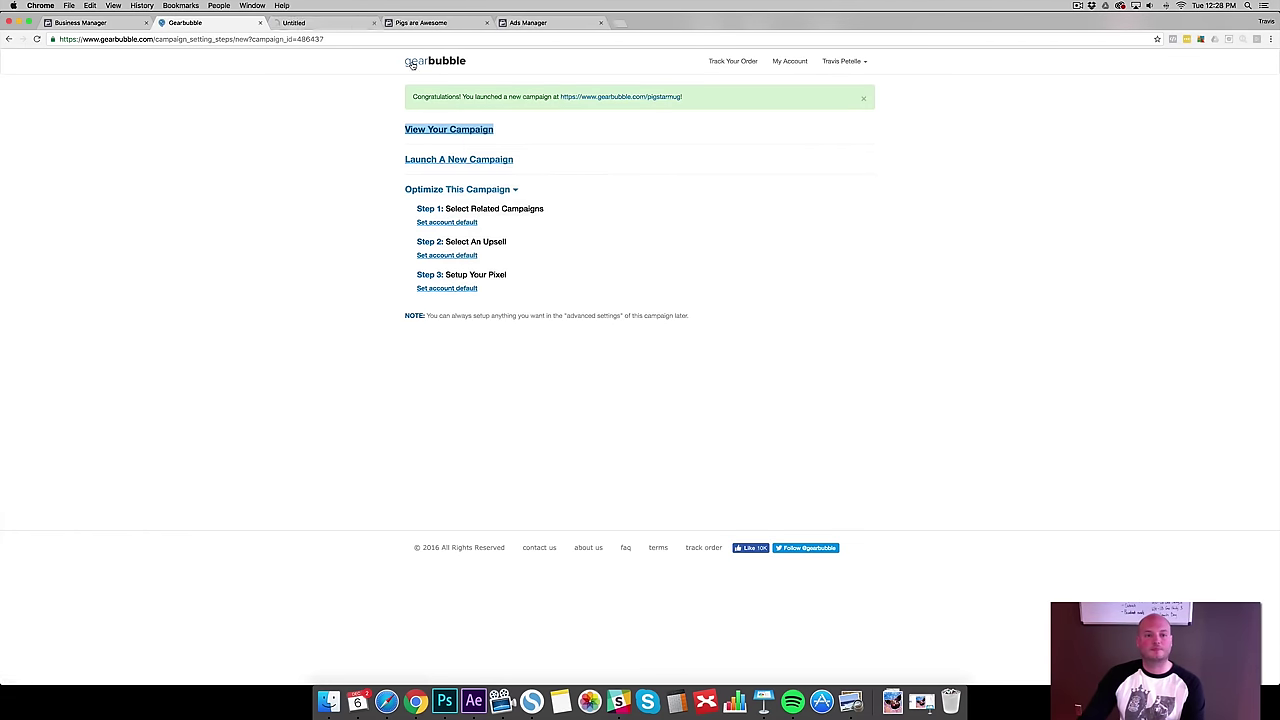
left_click(322, 22)
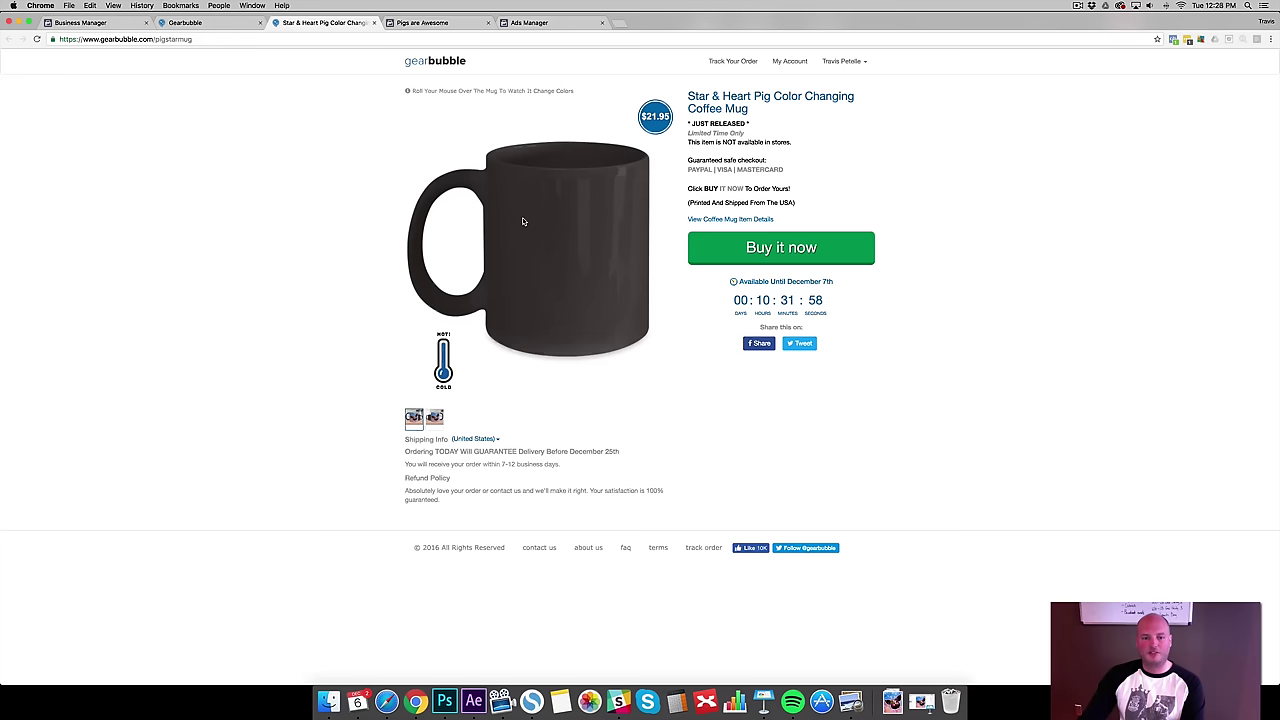
mouse_move(522, 221)
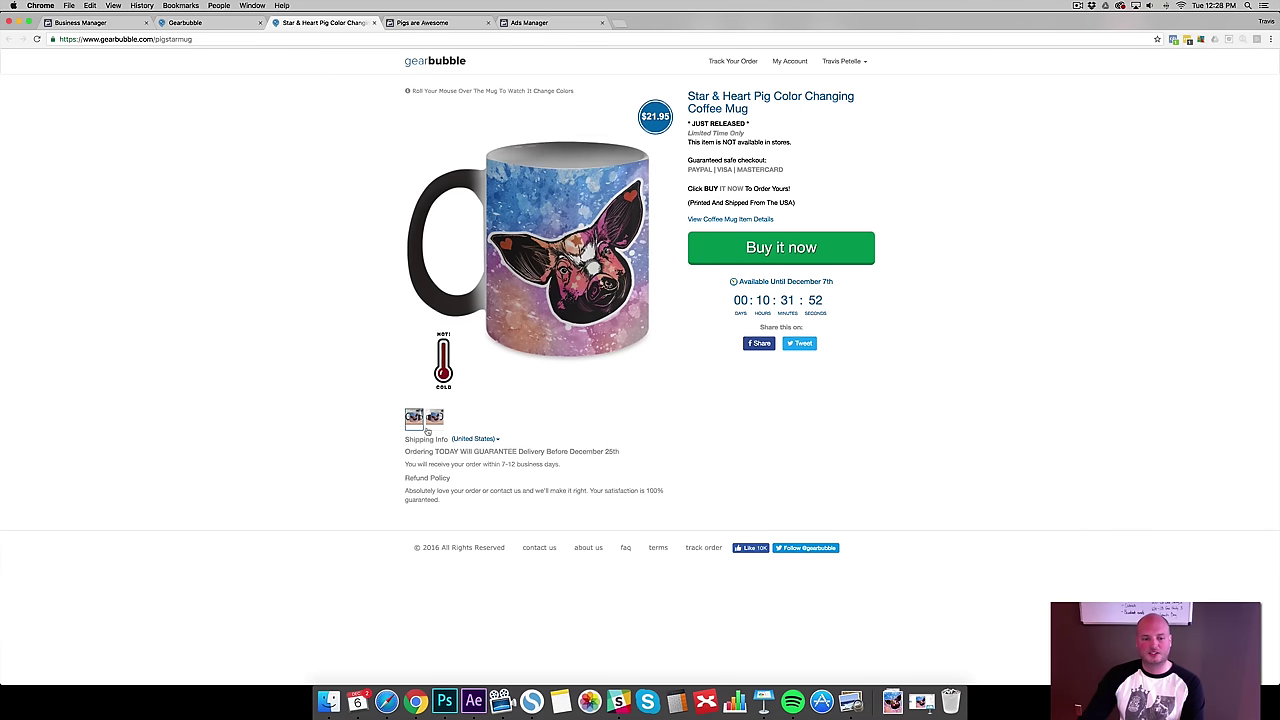
left_click(435, 420)
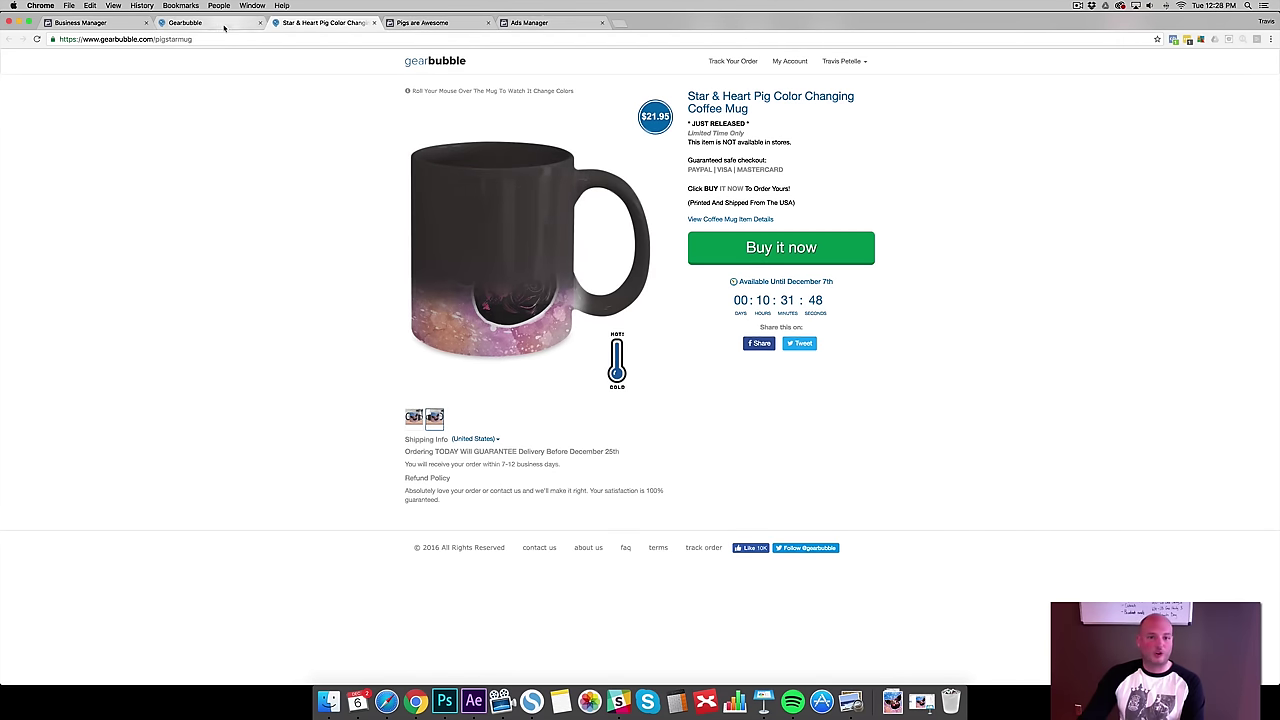
key("super+r")
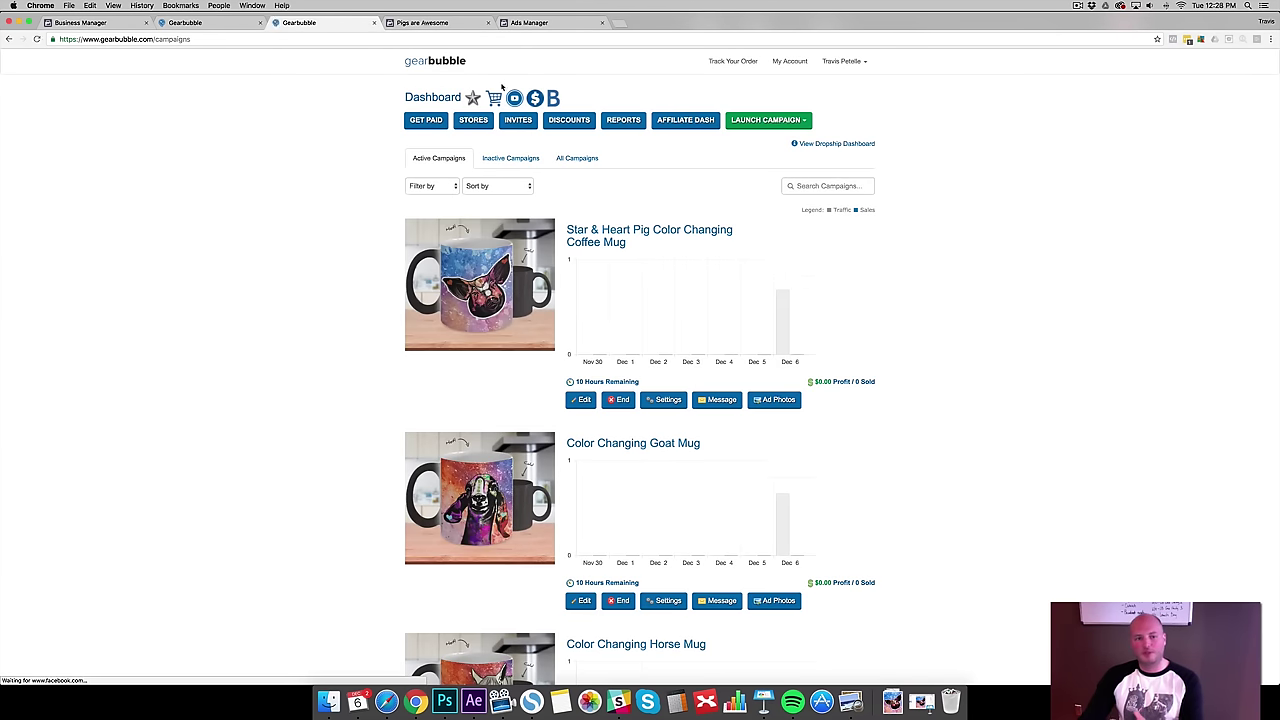
- Upload the pig mug campaign as a new product from the dropship Stores page
left_click(495, 97)
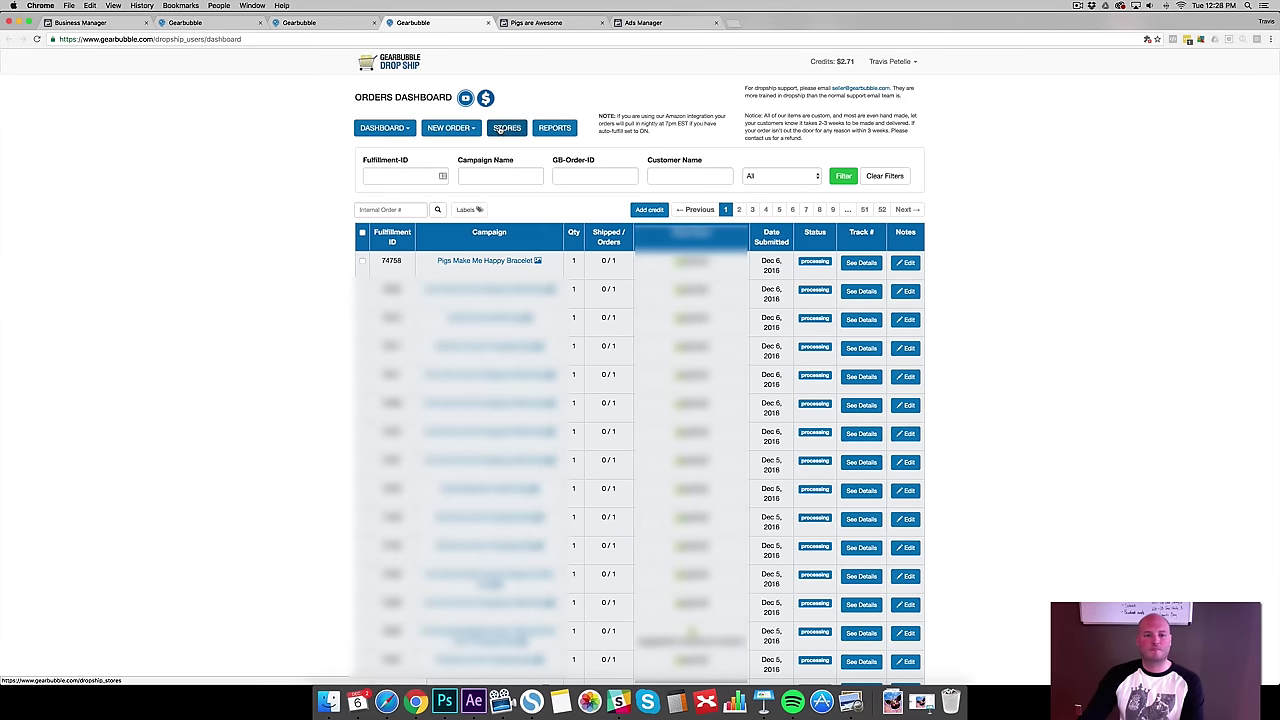
left_click(510, 130)
left_click(768, 205)
left_click(900, 272)
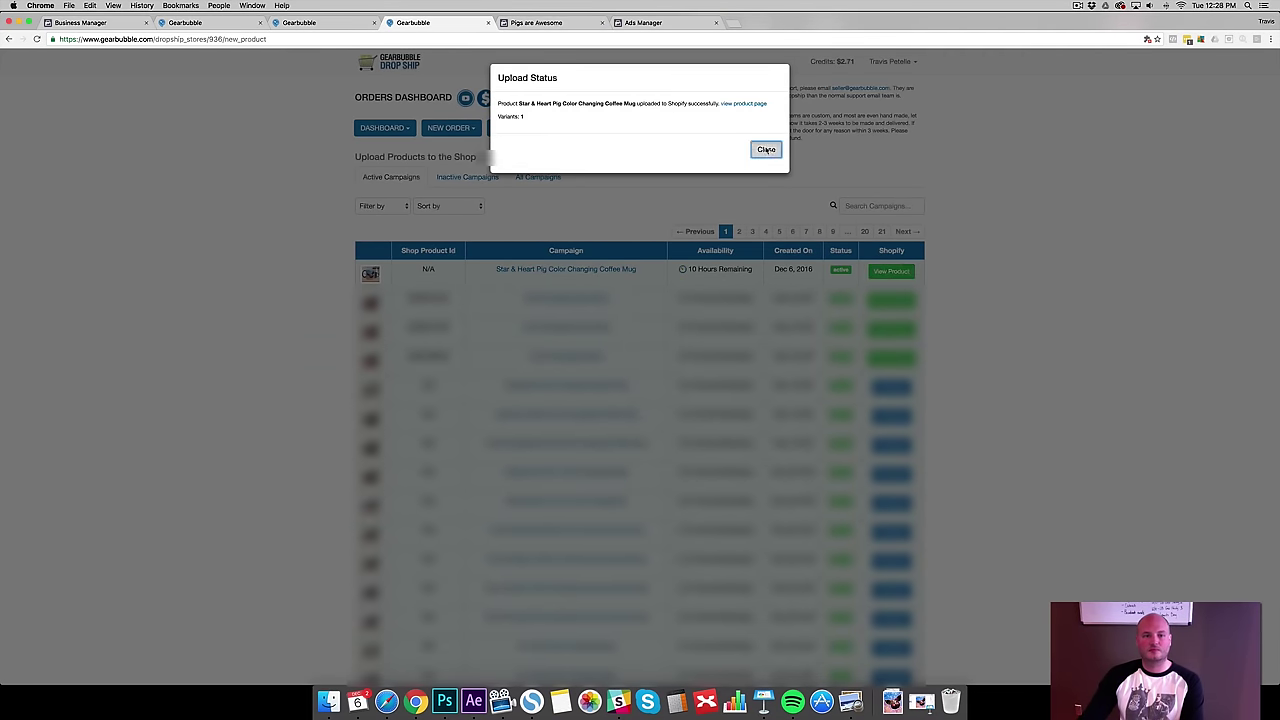
left_click(766, 149)
left_click(488, 22)
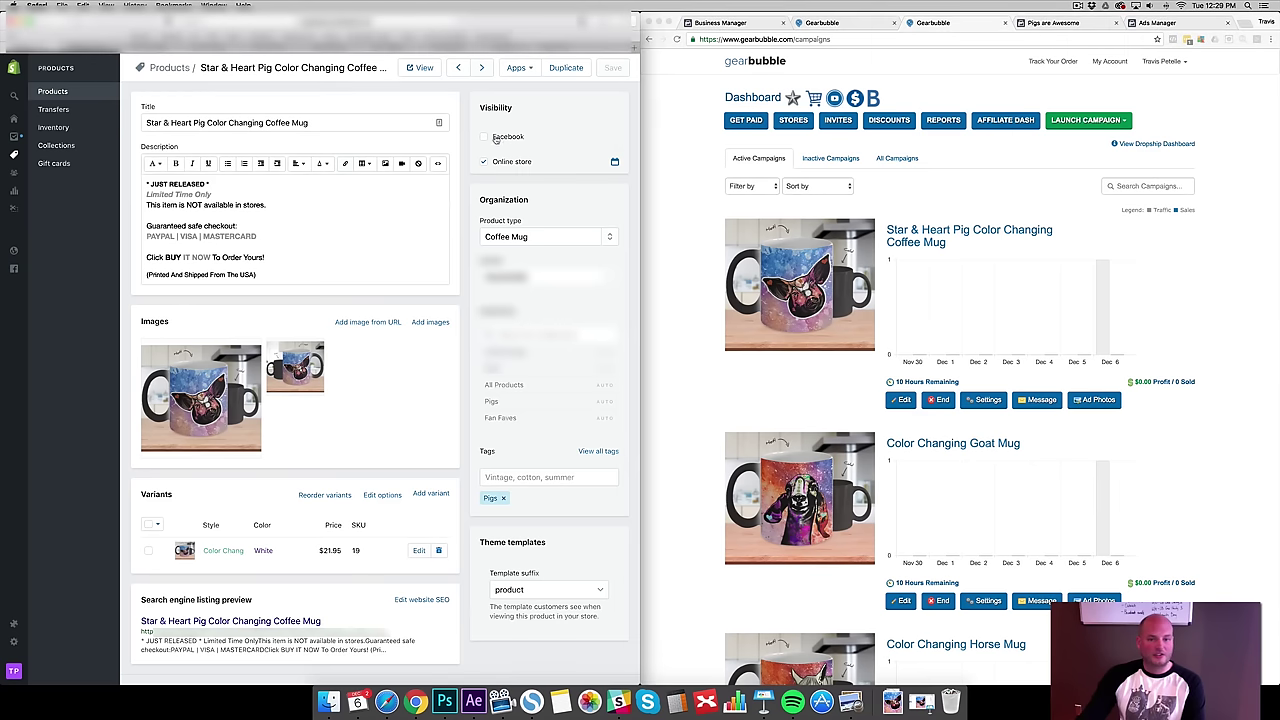
- Make the product visible on Facebook and set its vendor to Gearbubble
left_click(485, 138)
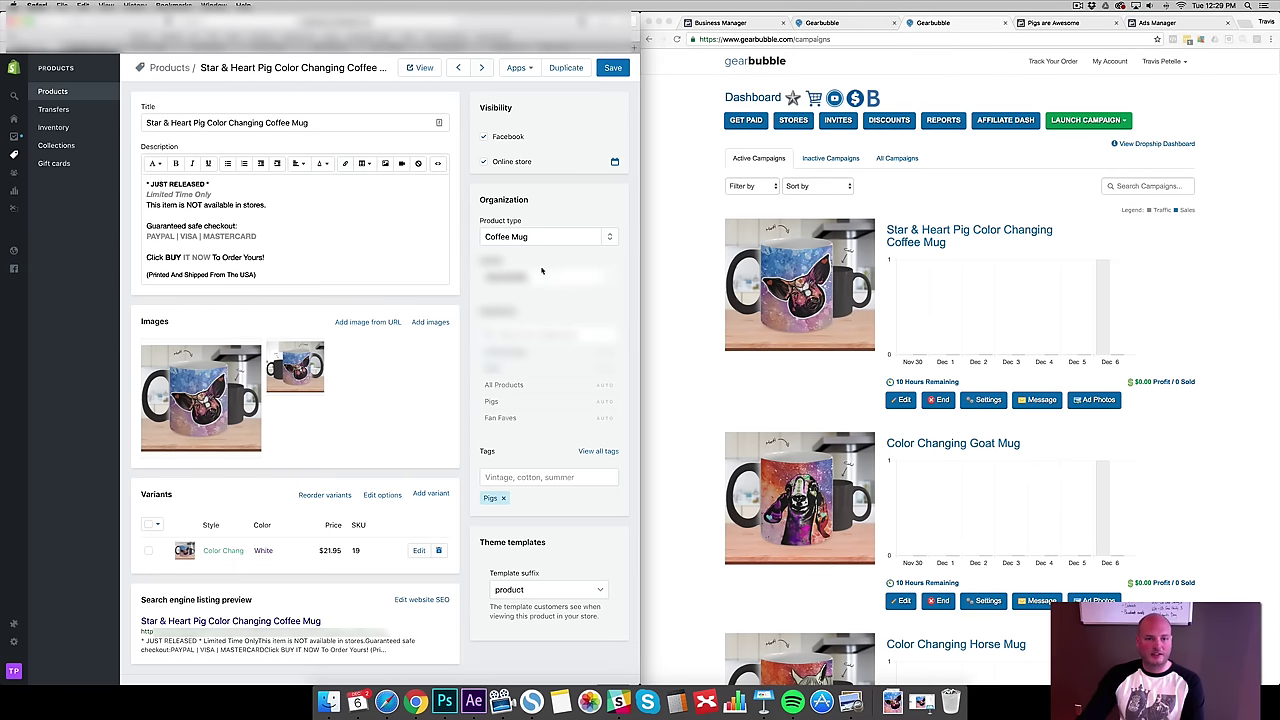
left_click_drag(541, 277, 468, 272)
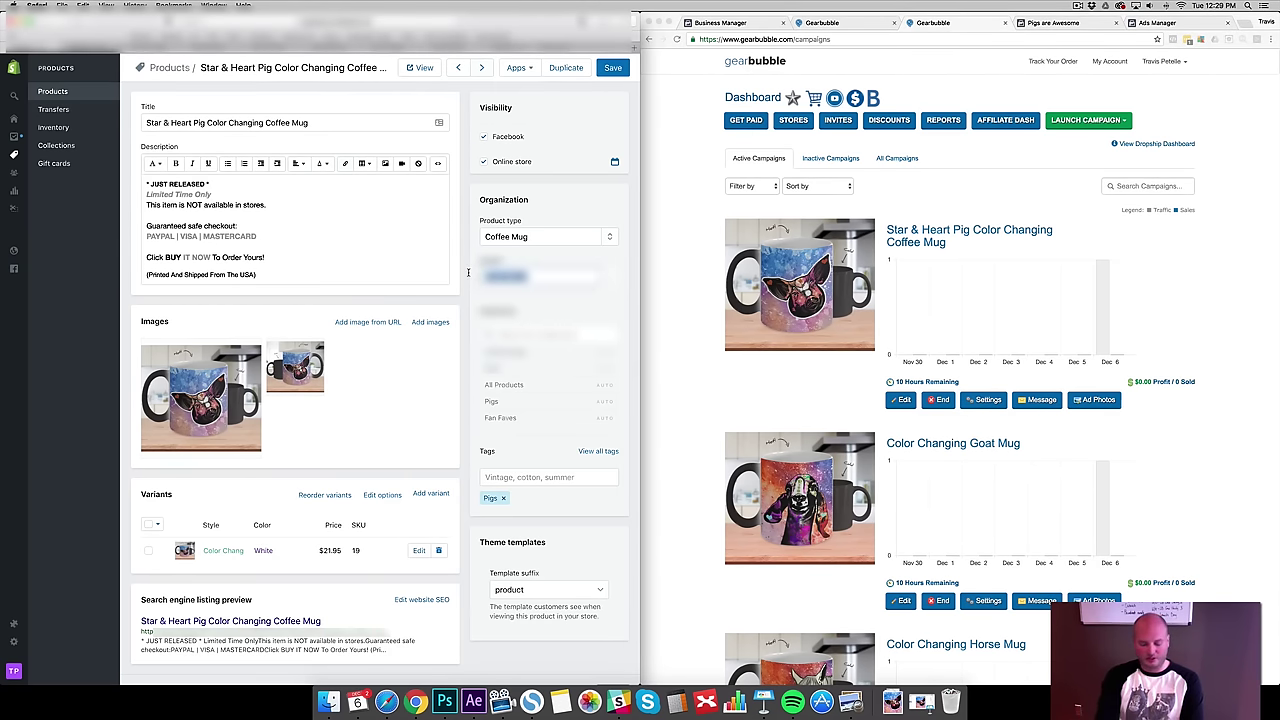
type("Gearbubble")
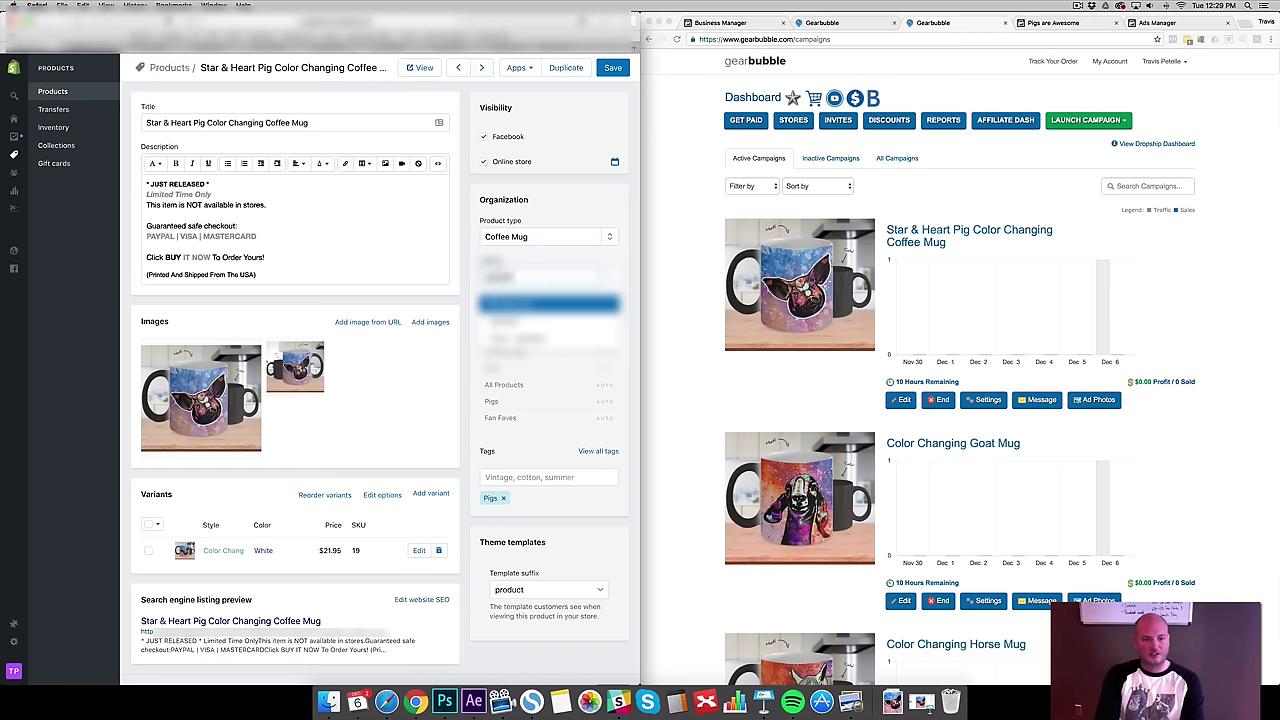
key("Return")
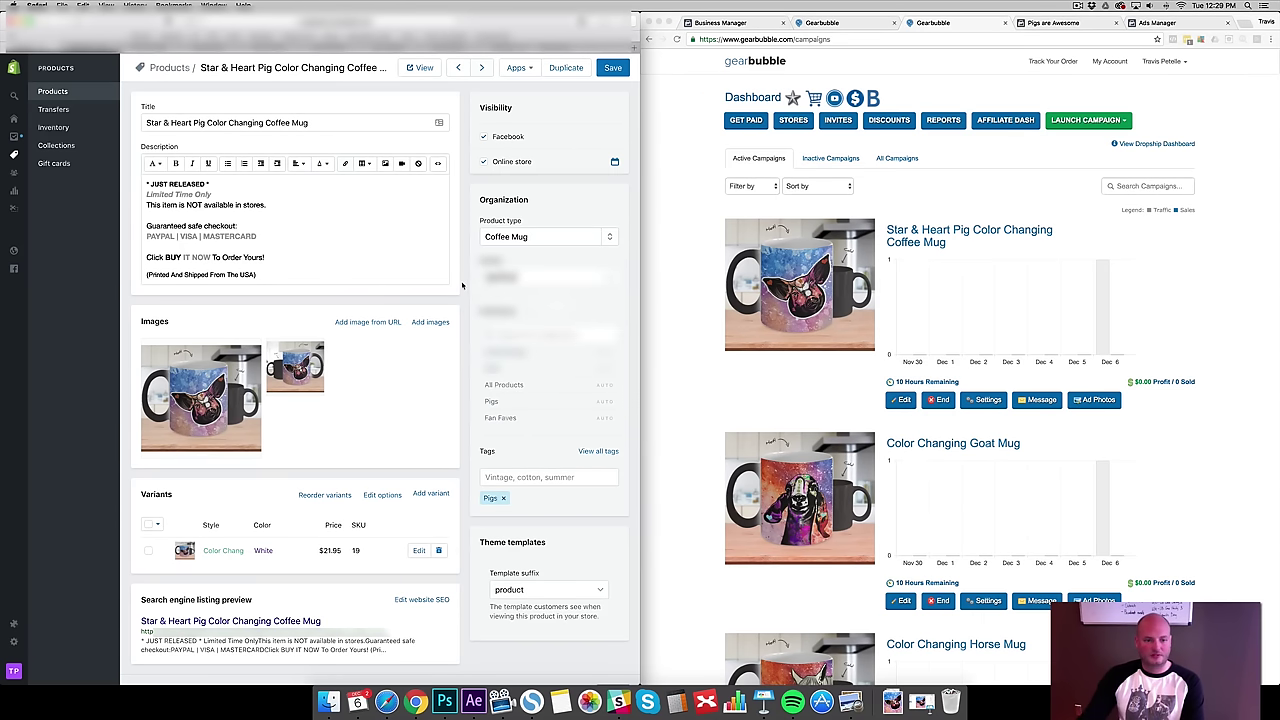
left_click(536, 478)
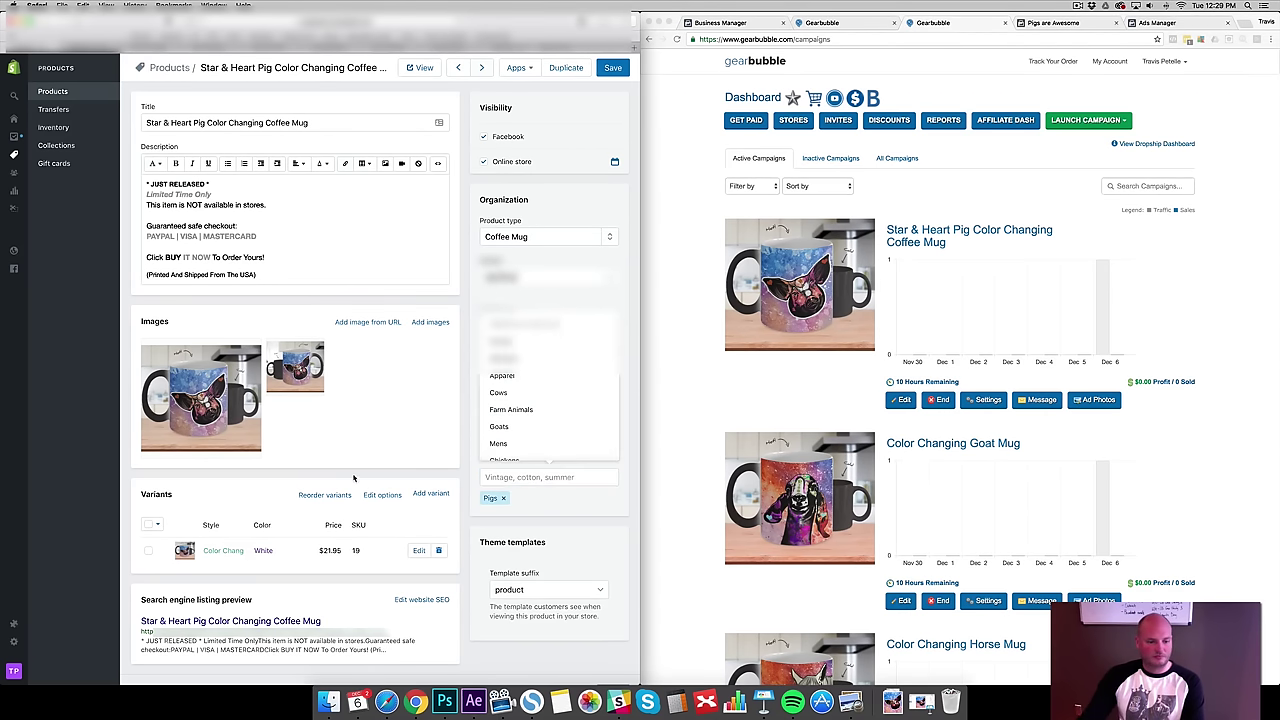
- Delete the Style option, keep only Color, and save the variant options
left_click(382, 494)
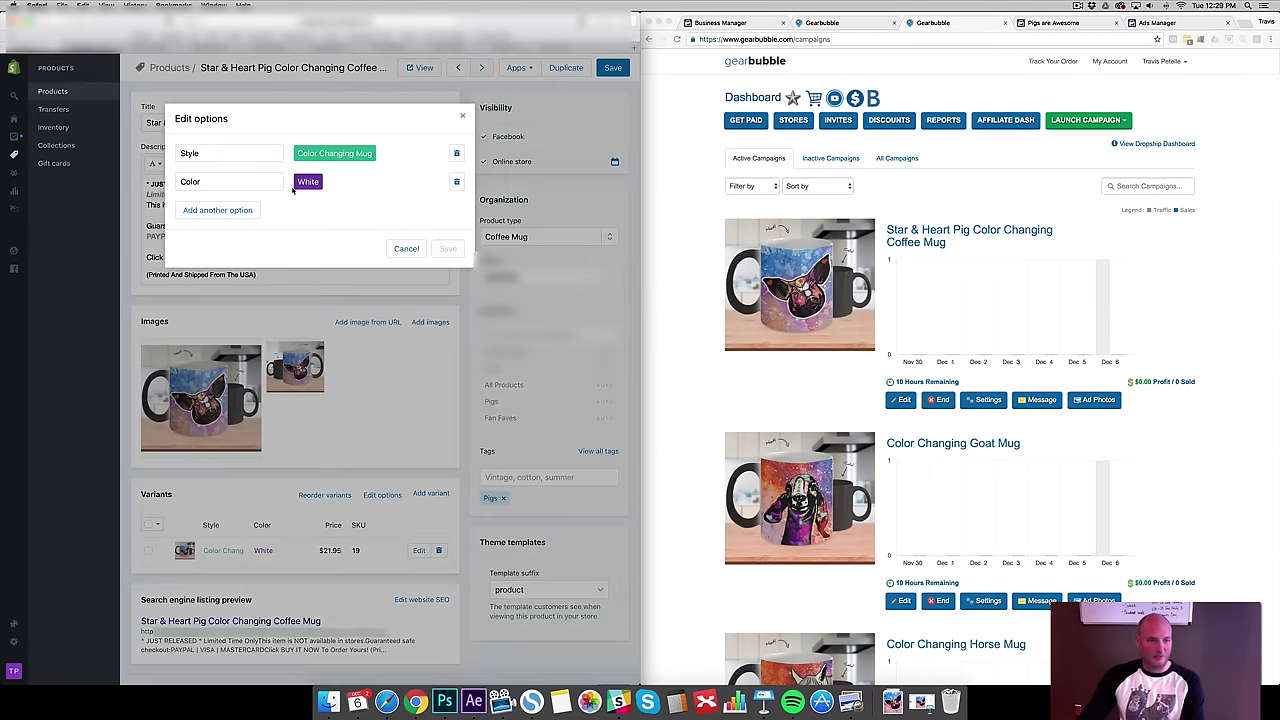
left_click(457, 154)
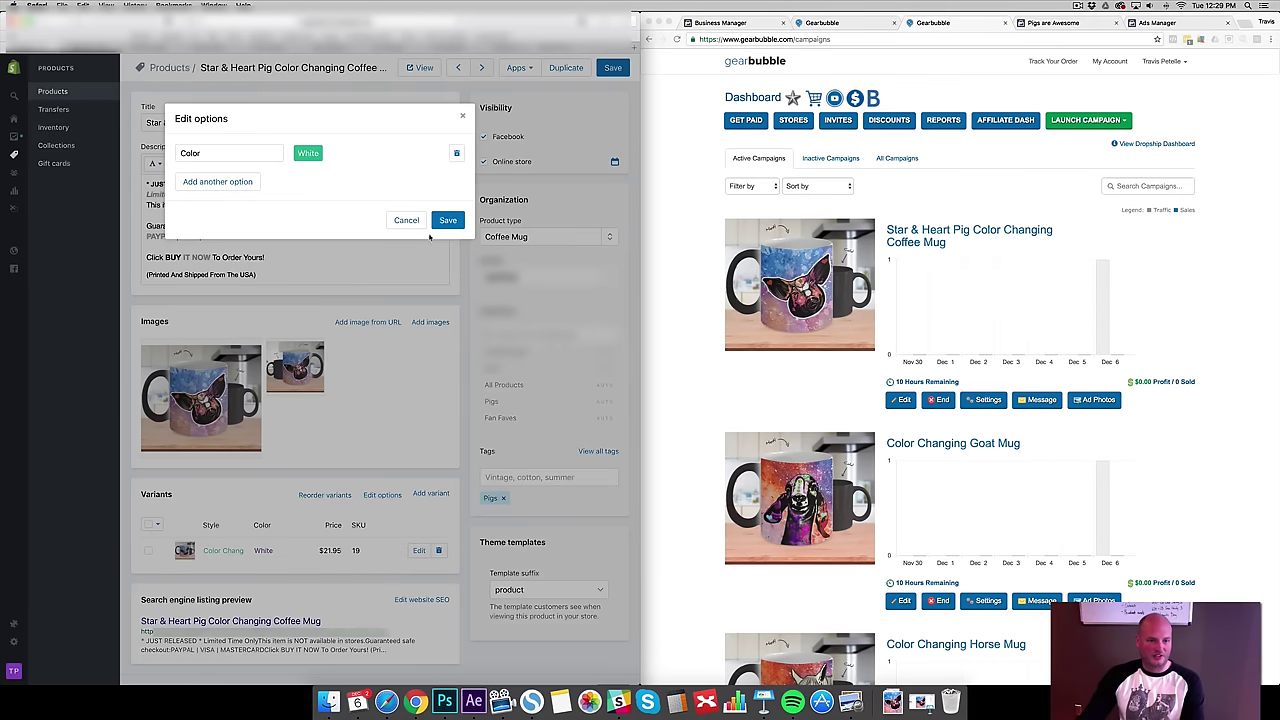
left_click(447, 220)
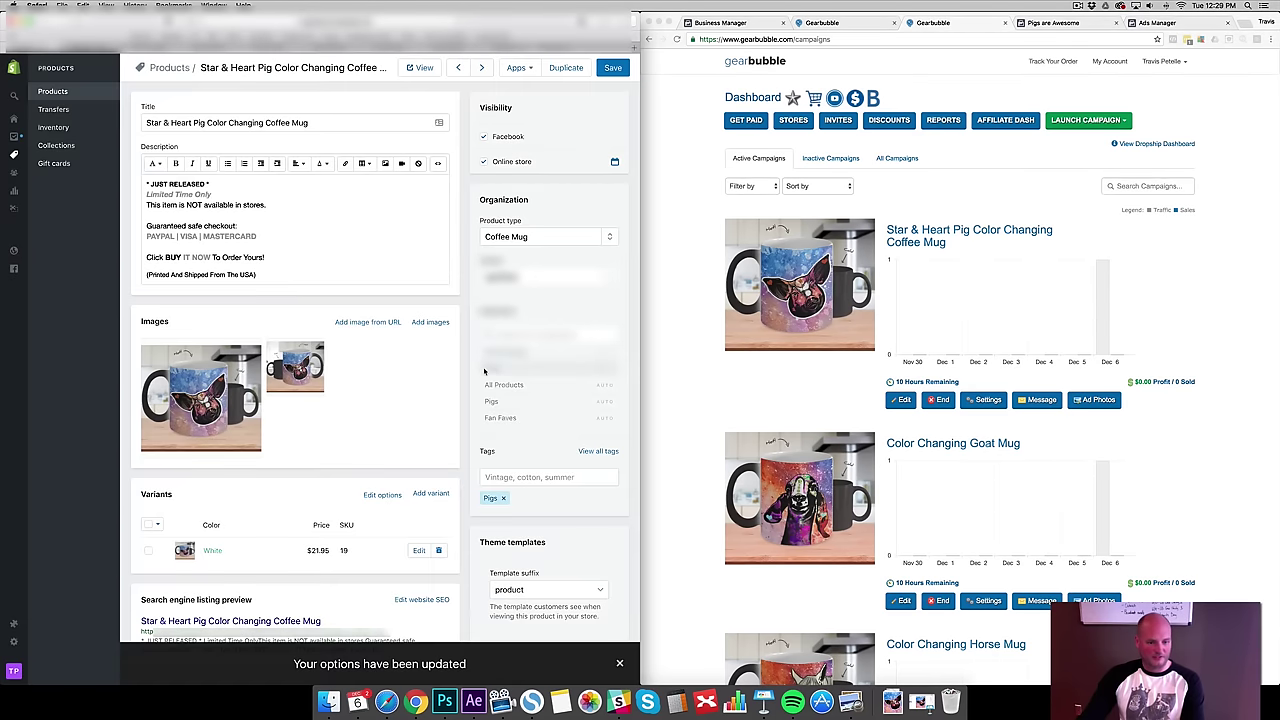
scroll(488, 340, "down", 1)
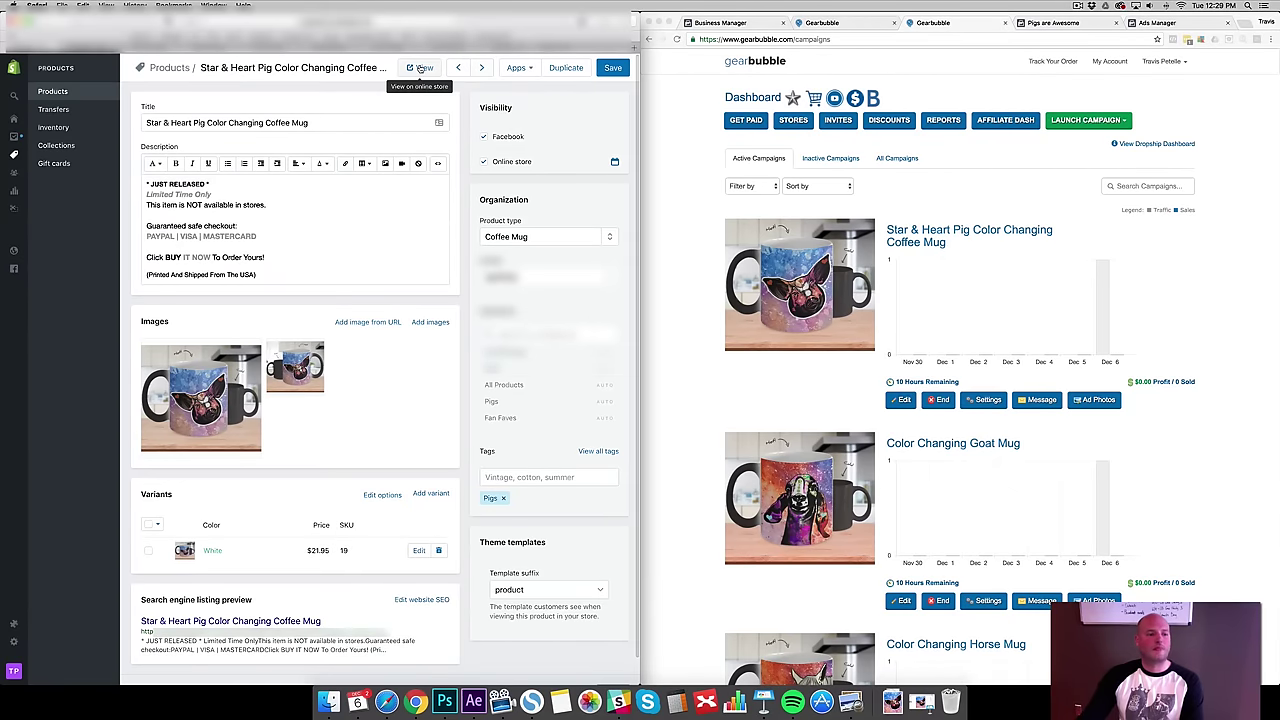
scroll(200, 225, "down", 1)
scroll(300, 170, "up", 1)
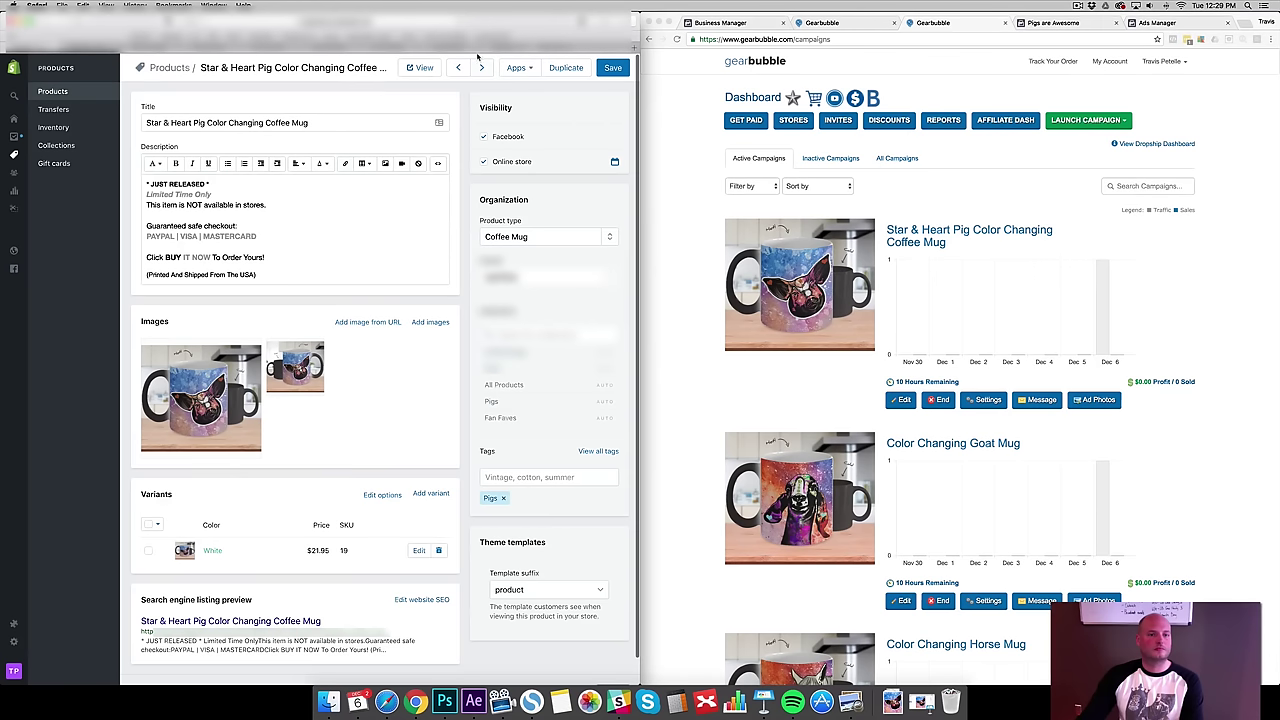
- Copy the mug size and details from the campaign page into the Shopify description
left_click(954, 231)
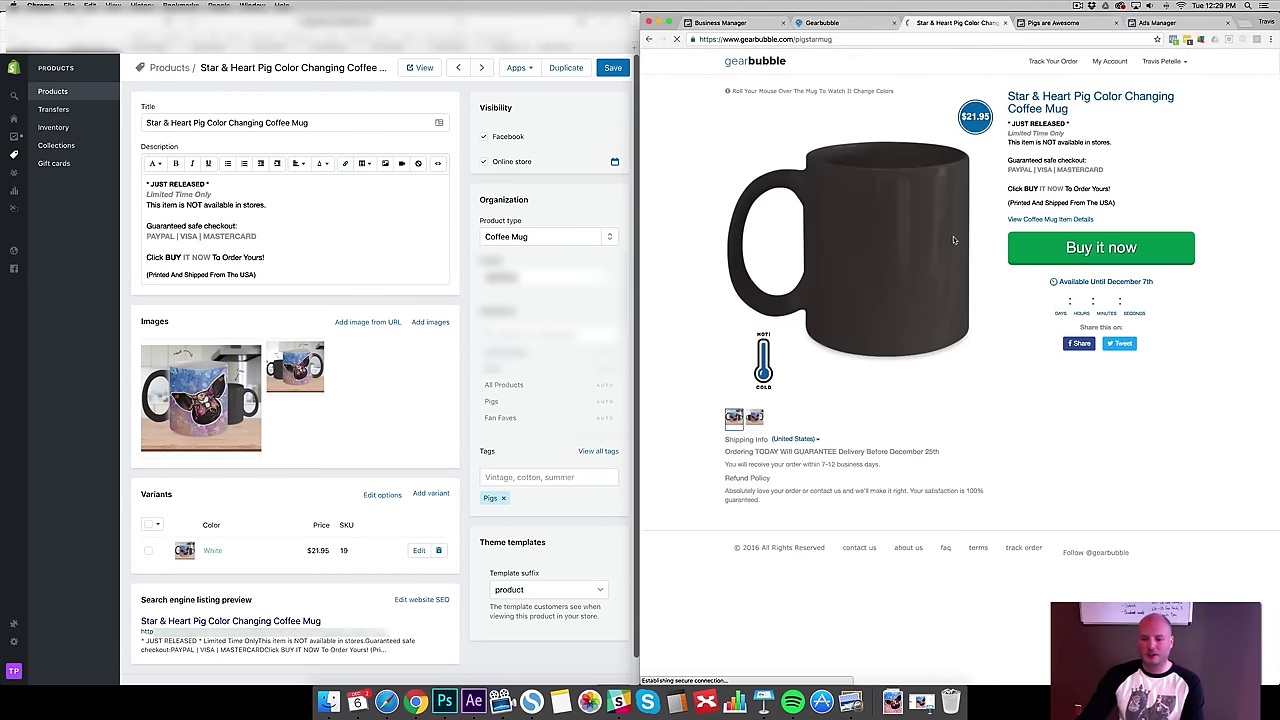
left_click(1040, 220)
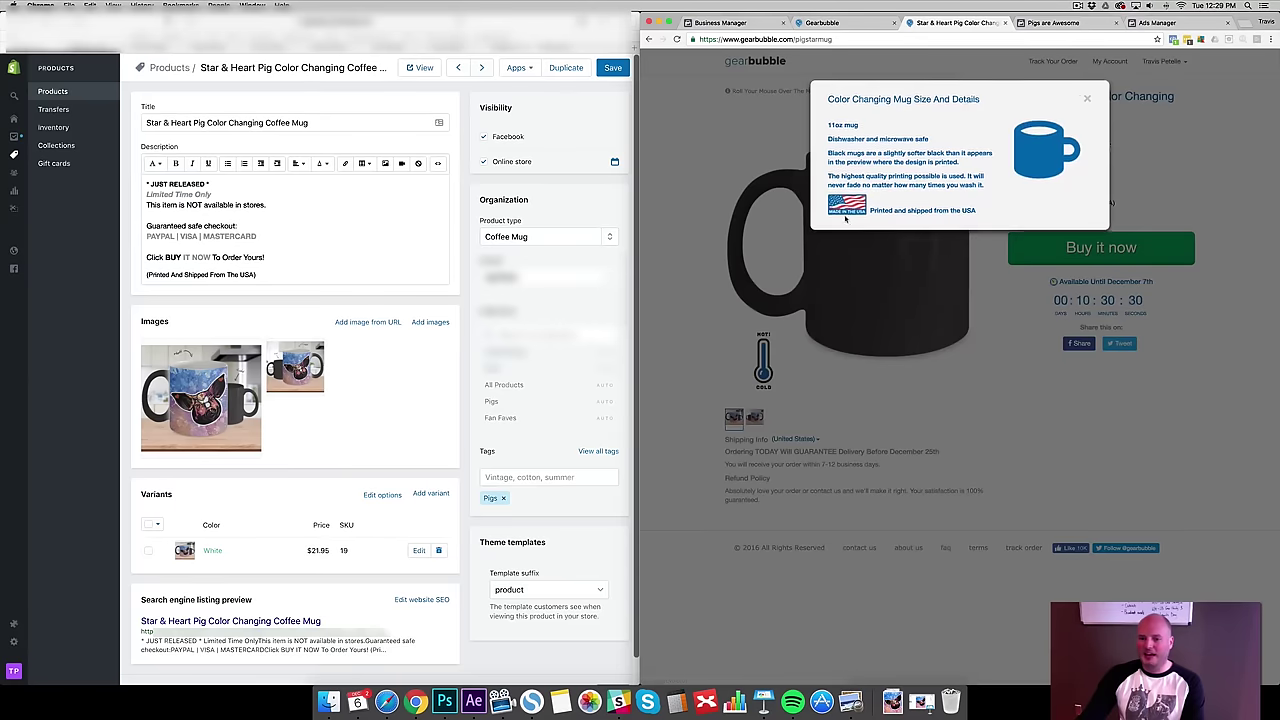
left_click_drag(986, 189, 819, 121)
key("cmd+c")
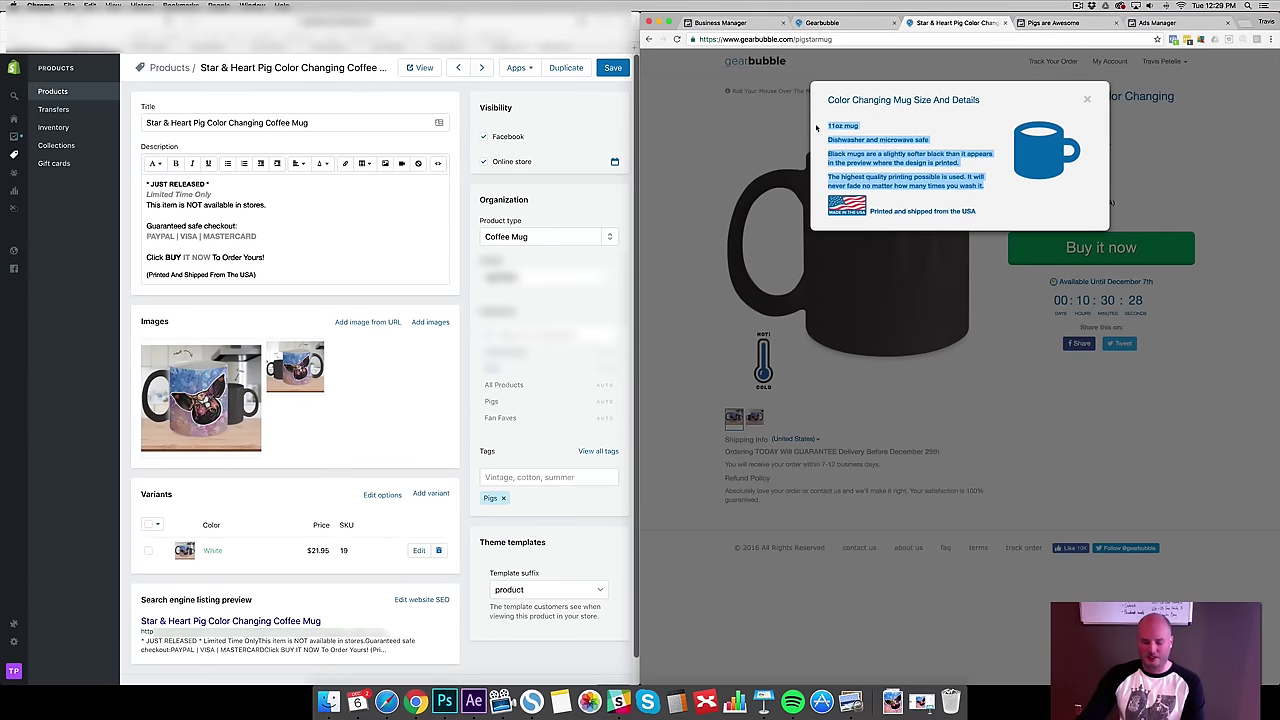
left_click(284, 207)
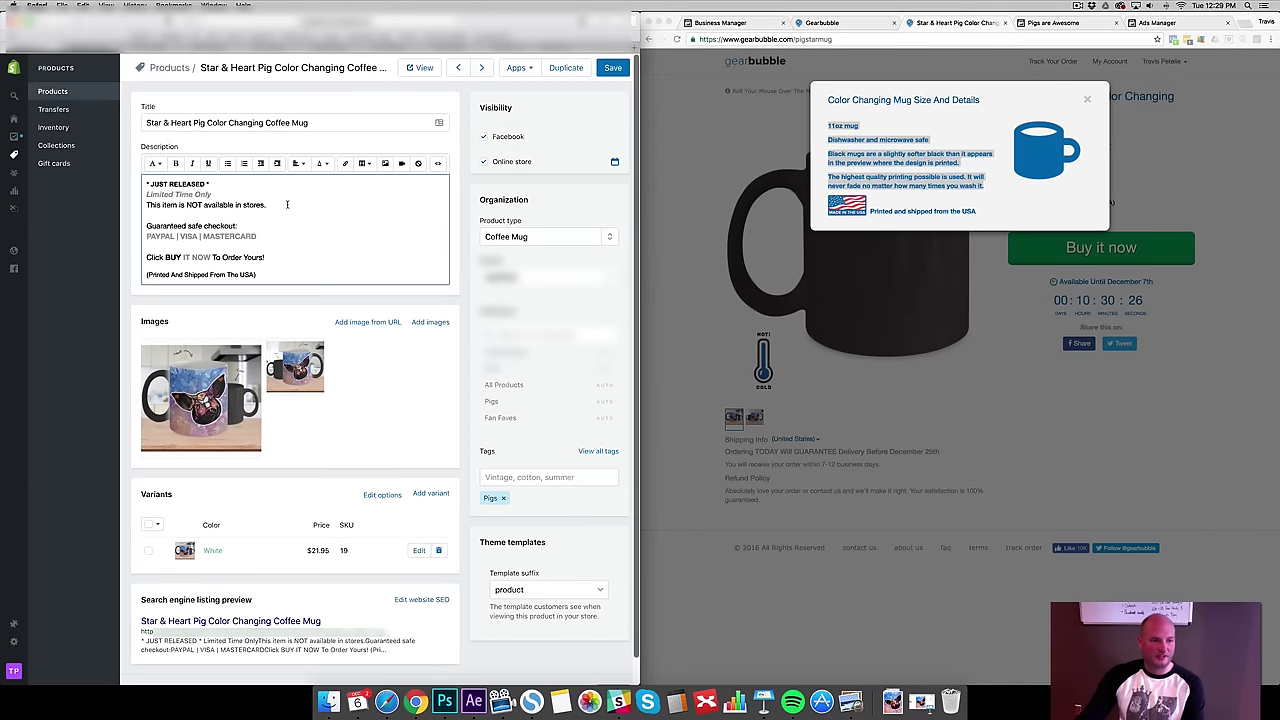
key("Return")
key("cmd+v")
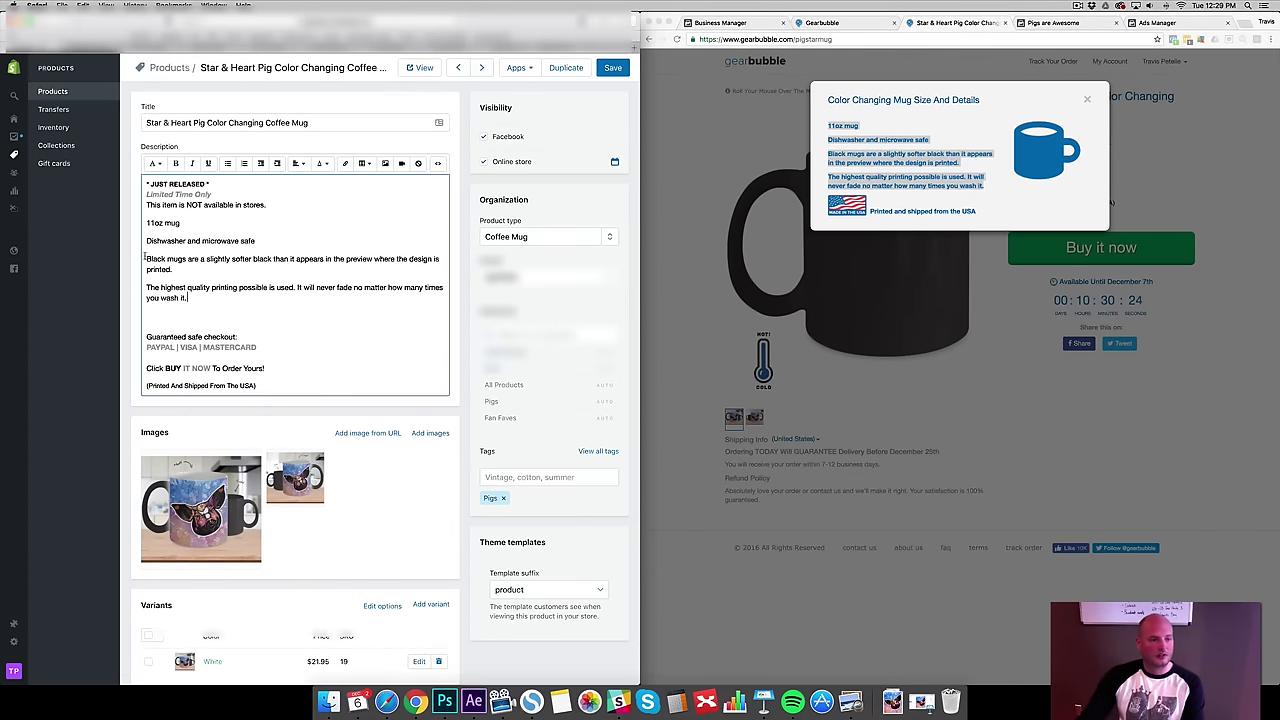
- Merge the dishwasher line into the 11oz line, delete the black-mug paragraph, and save
key("BackSpace")
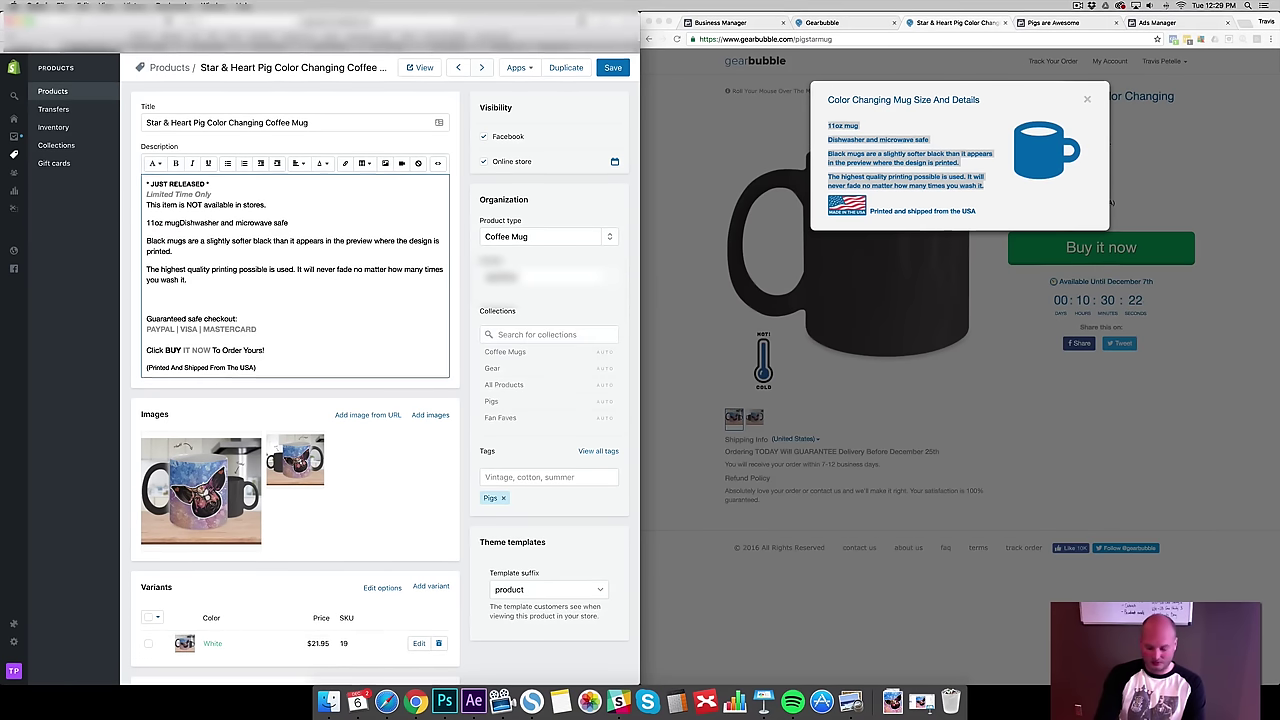
type(", d")
key("Delete")
key("super+Right")
type(".")
triple_click(181, 251)
key("BackSpace")
key("Delete")
key("Delete")
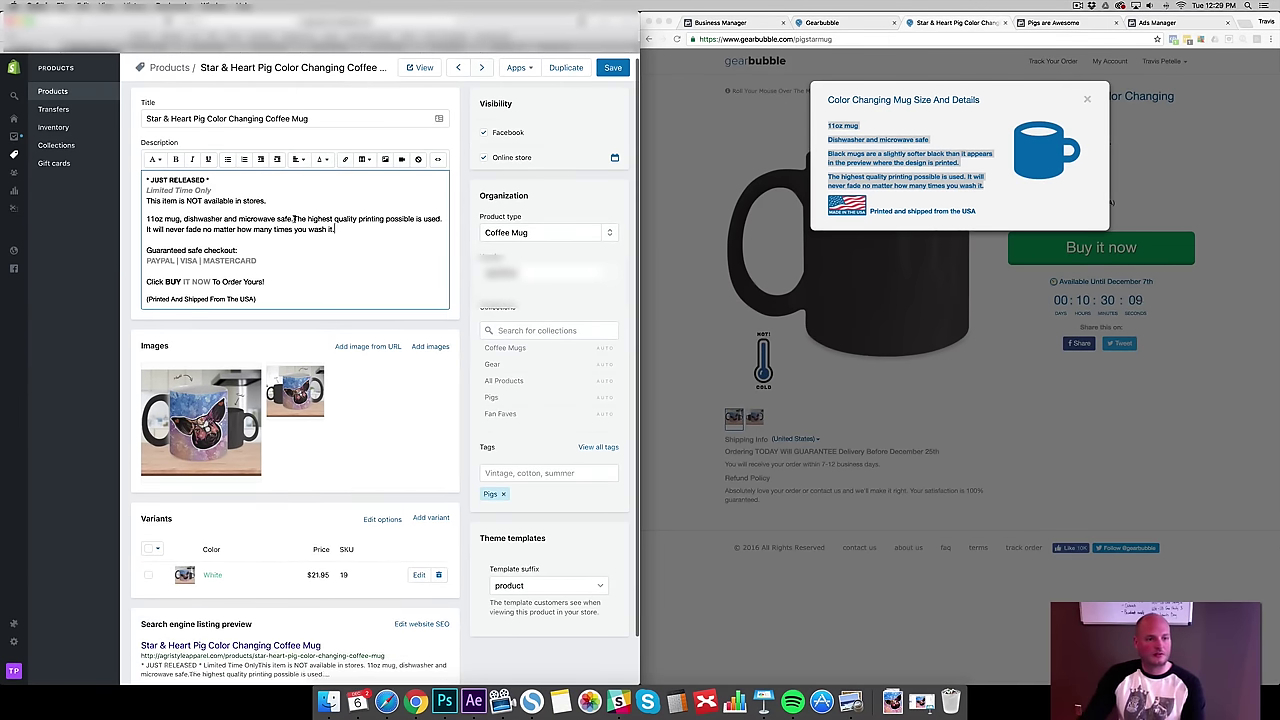
key("super+s")
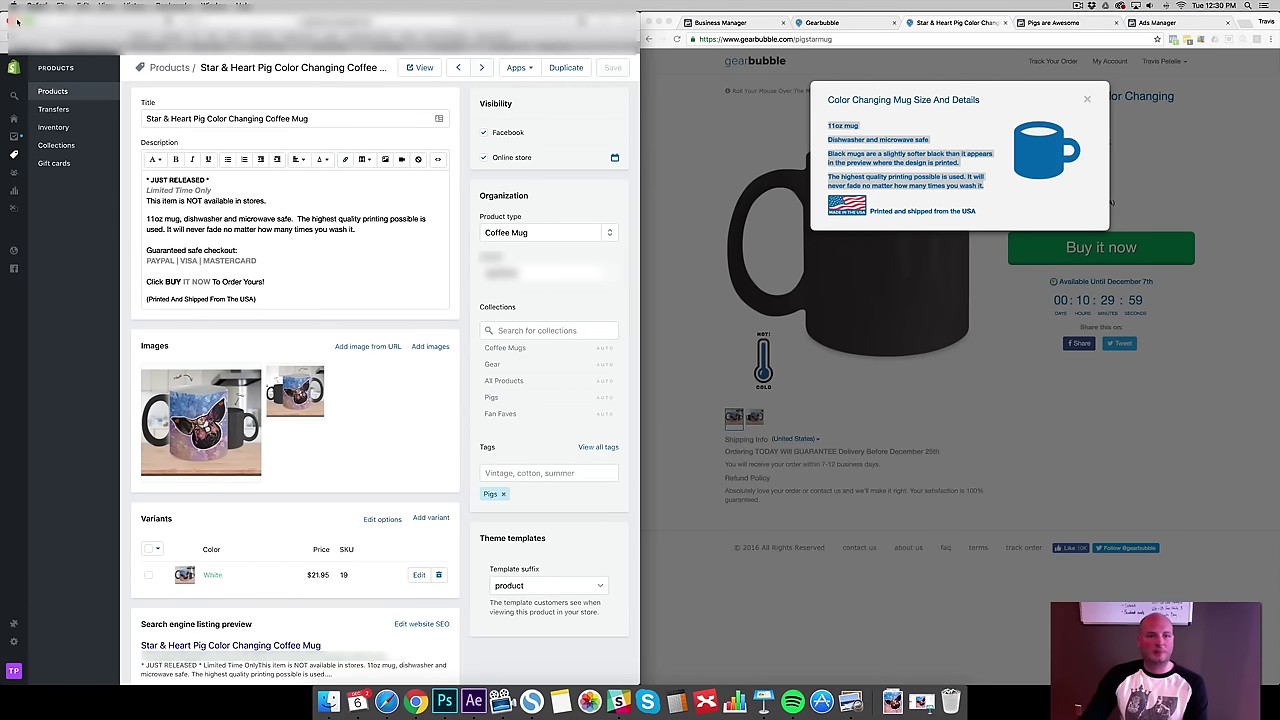
left_click(449, 49)
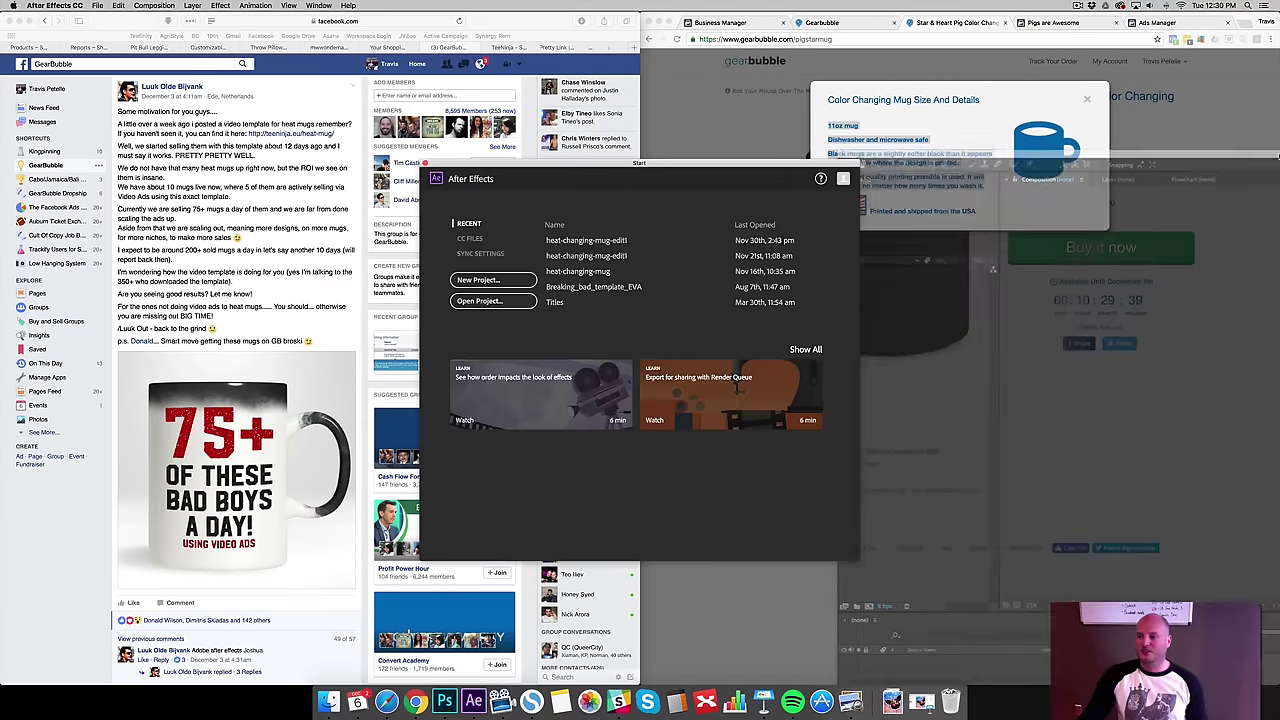
- Dismiss the After Effects start screen and close the TeeNinja template tab to return to the GearBubble post
key("Escape")
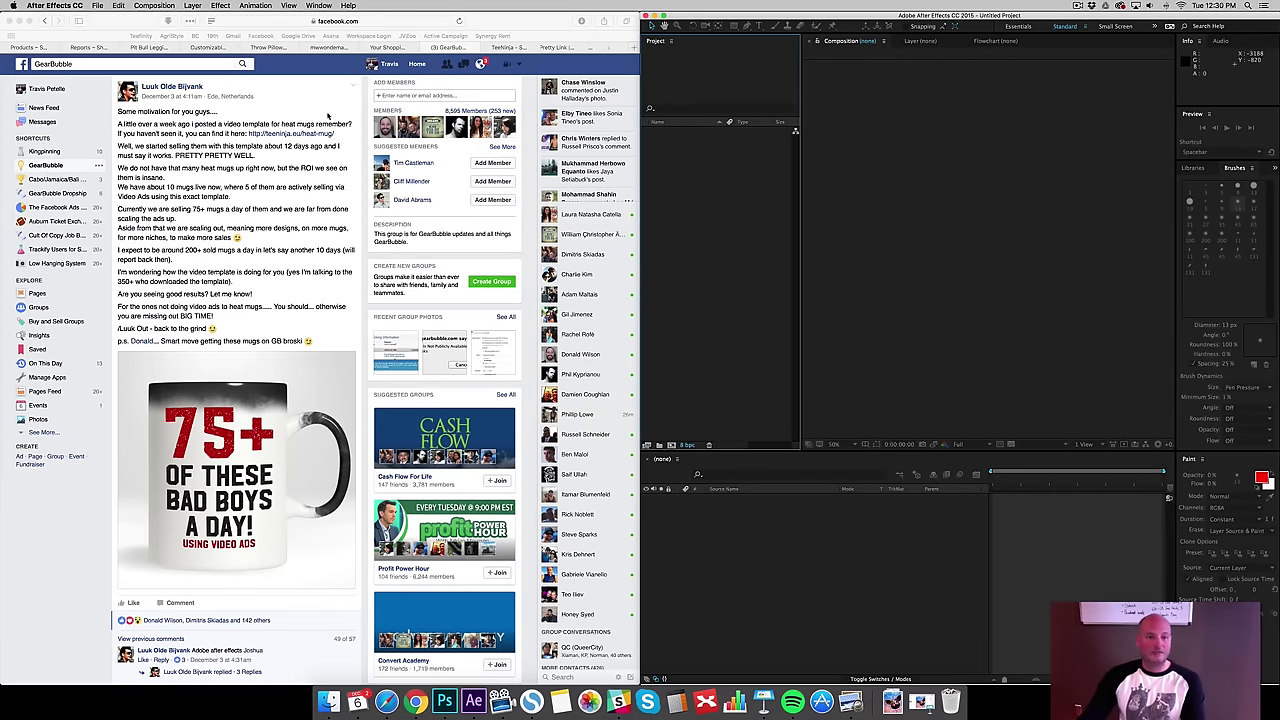
scroll(252, 131, "up", 4)
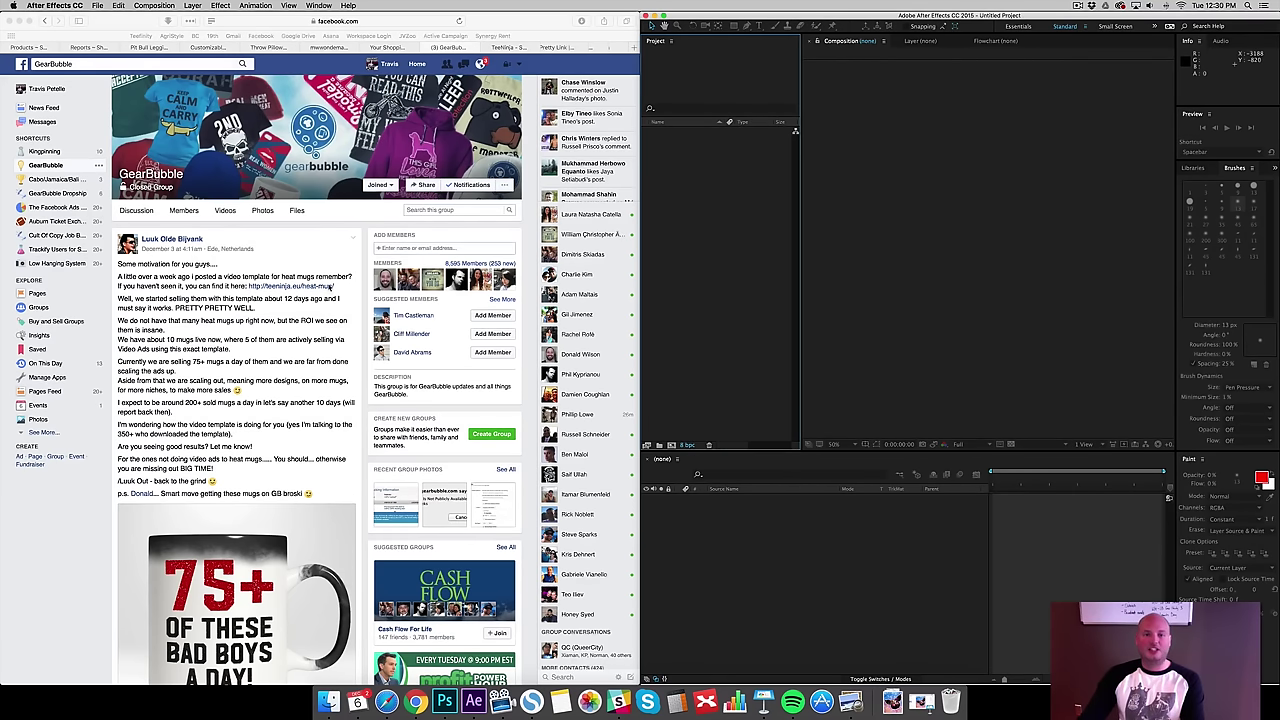
left_click(497, 47)
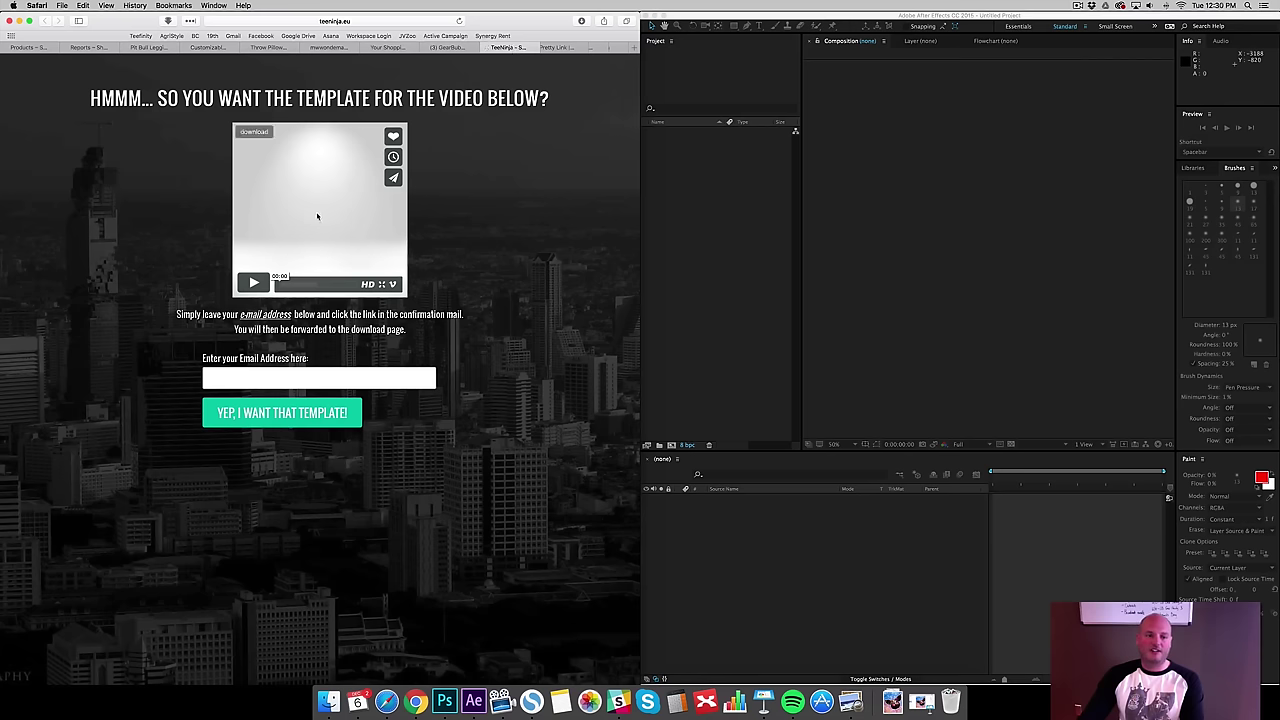
left_click(487, 48)
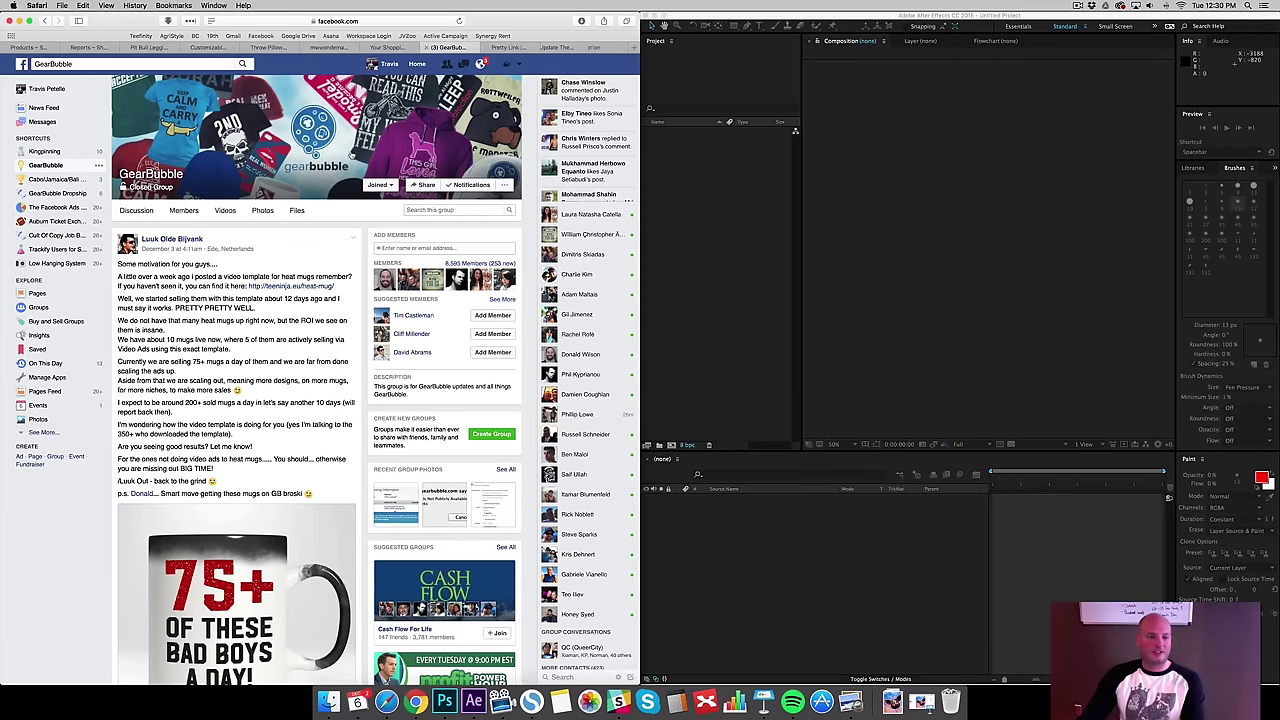
scroll(350, 316, "down", 1)
scroll(347, 320, "up", 1)
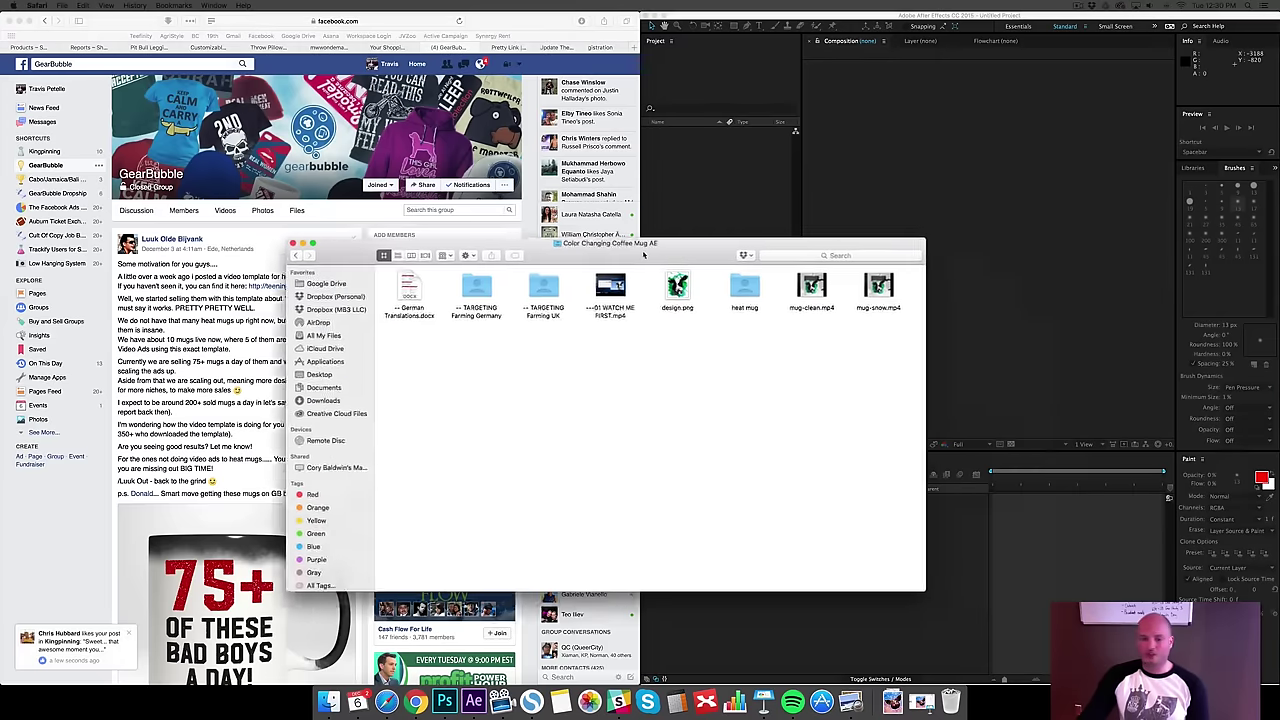
- Open the heat mug folder in Finder and launch heat-changing-mug.aep in After Effects
left_click_drag(406, 200, 372, 204)
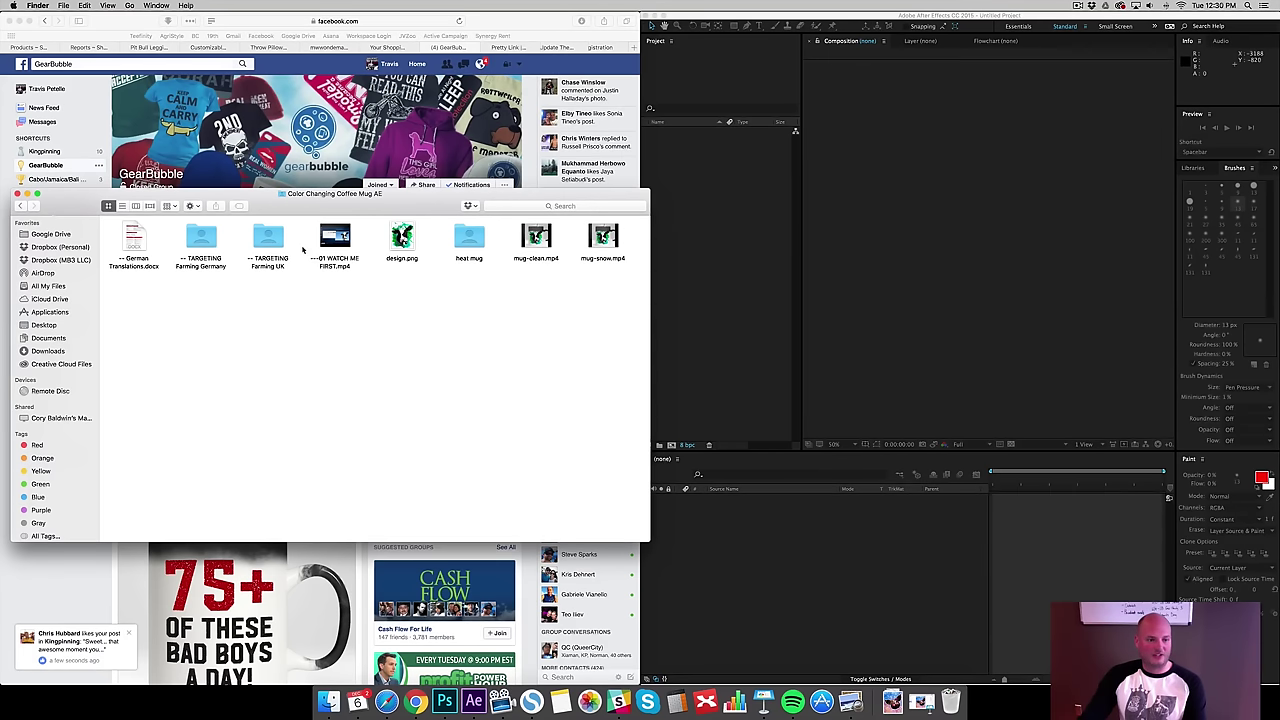
double_click(470, 240)
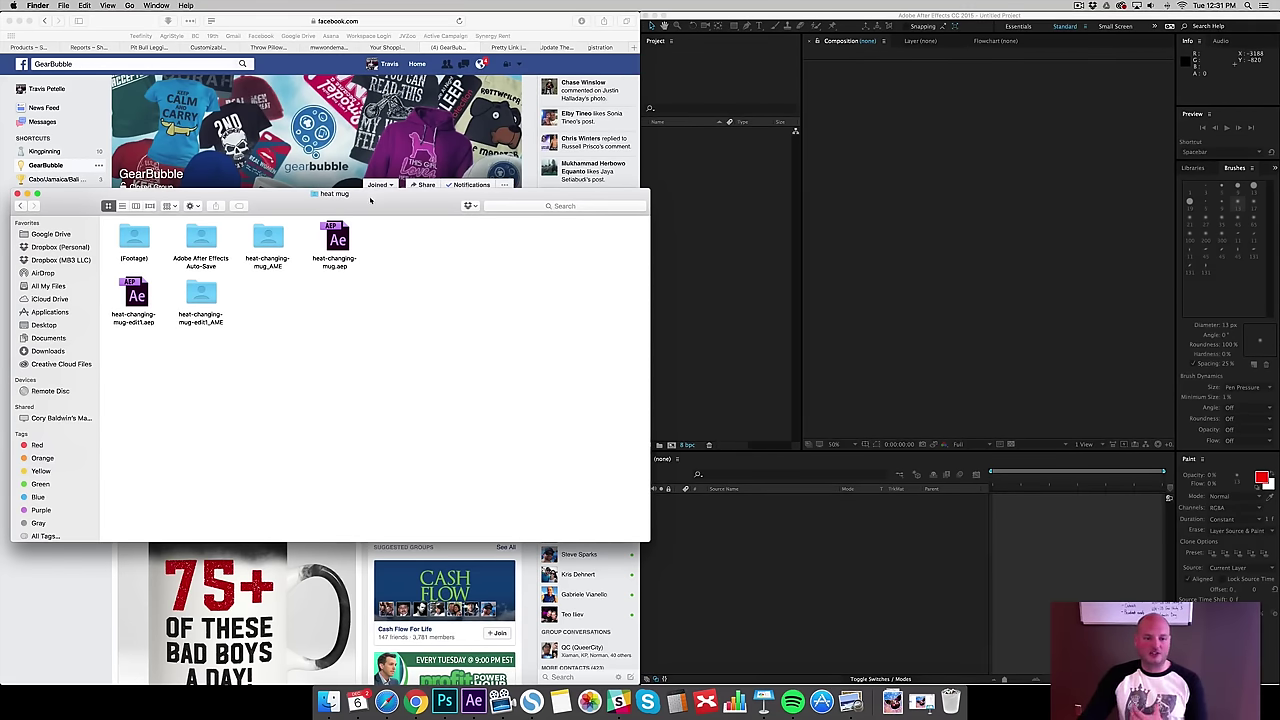
left_click_drag(330, 193, 910, 250)
scroll(195, 497, "down", 3)
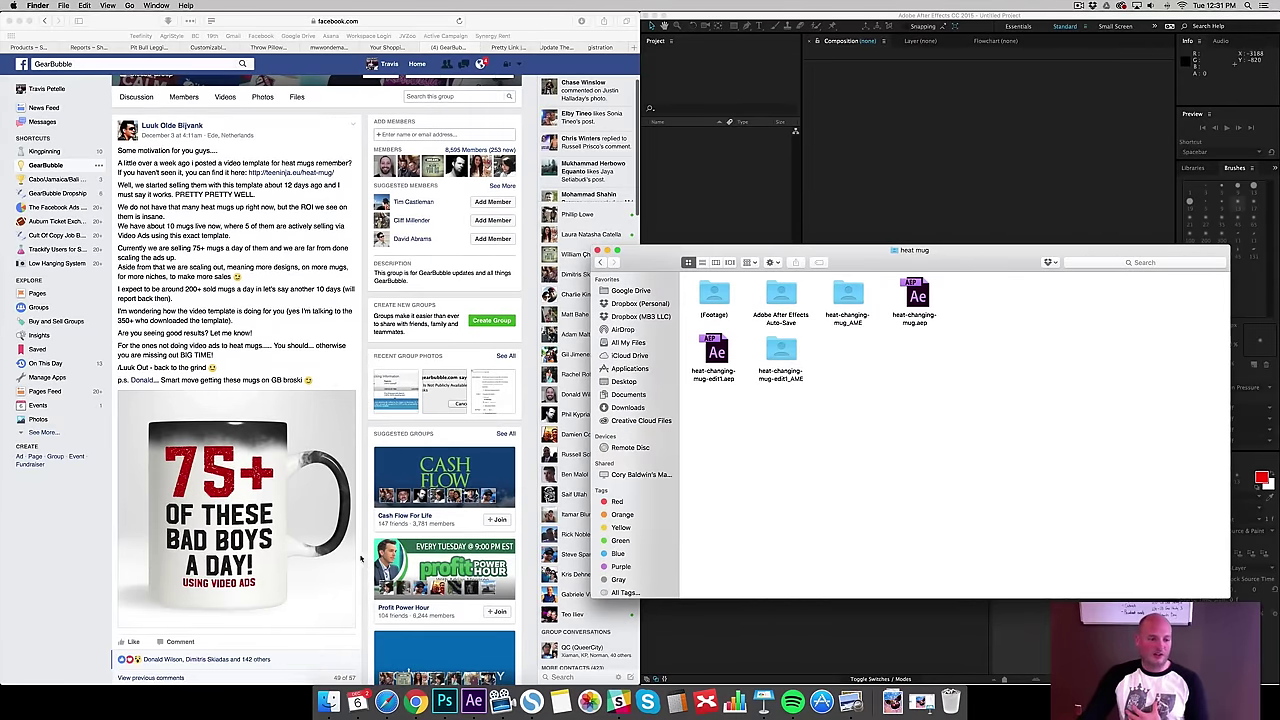
left_click_drag(834, 249, 248, 80)
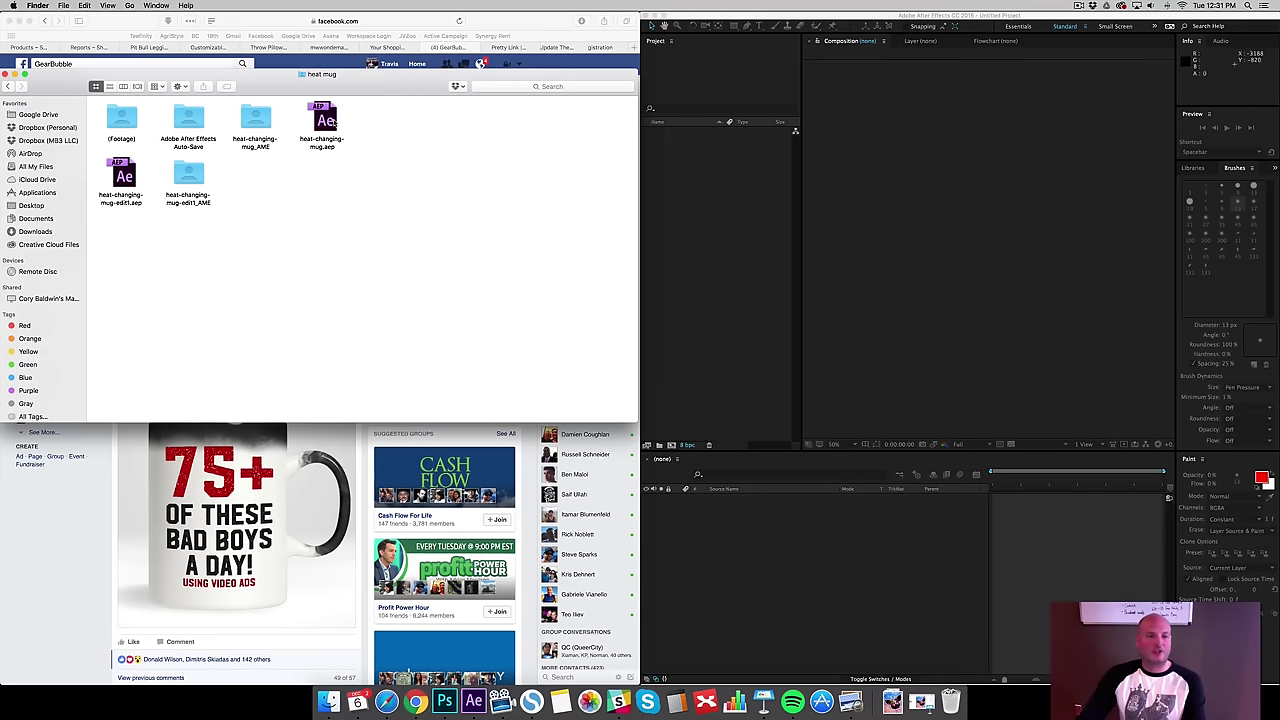
double_click(322, 122)
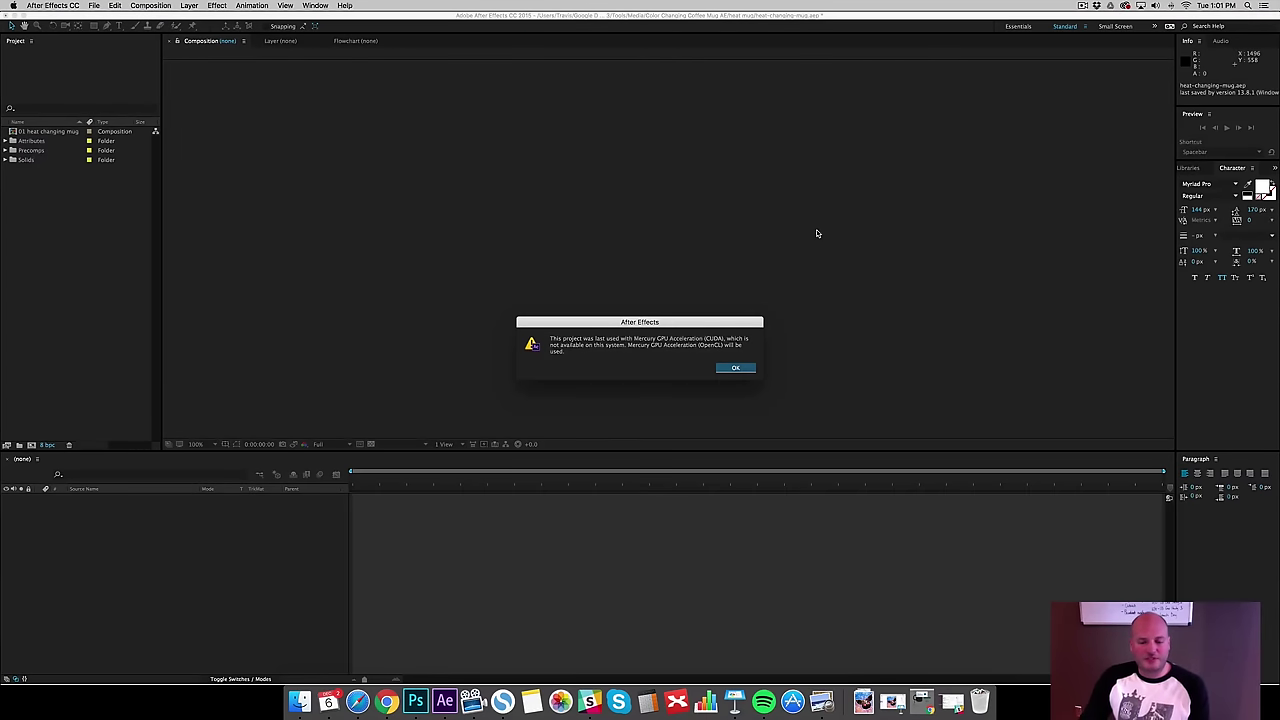
- Dismiss the GPU acceleration warning and the missing-font warning
left_click(731, 369)
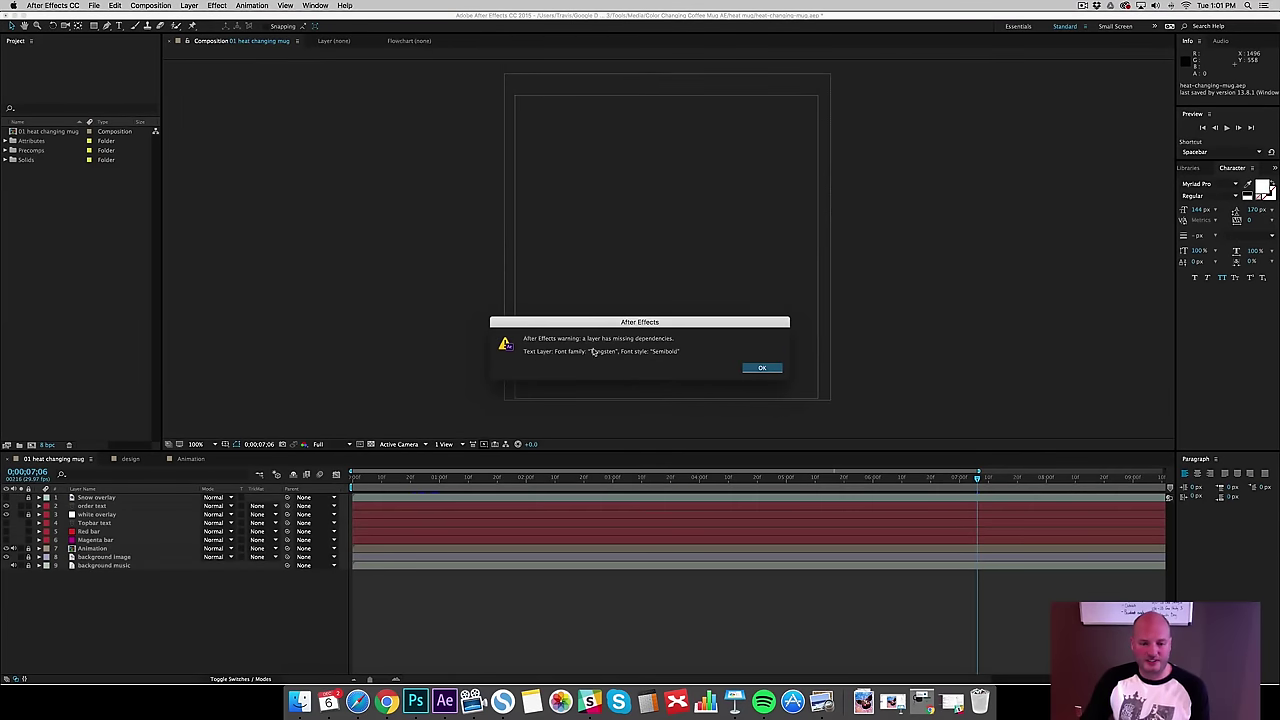
left_click(760, 368)
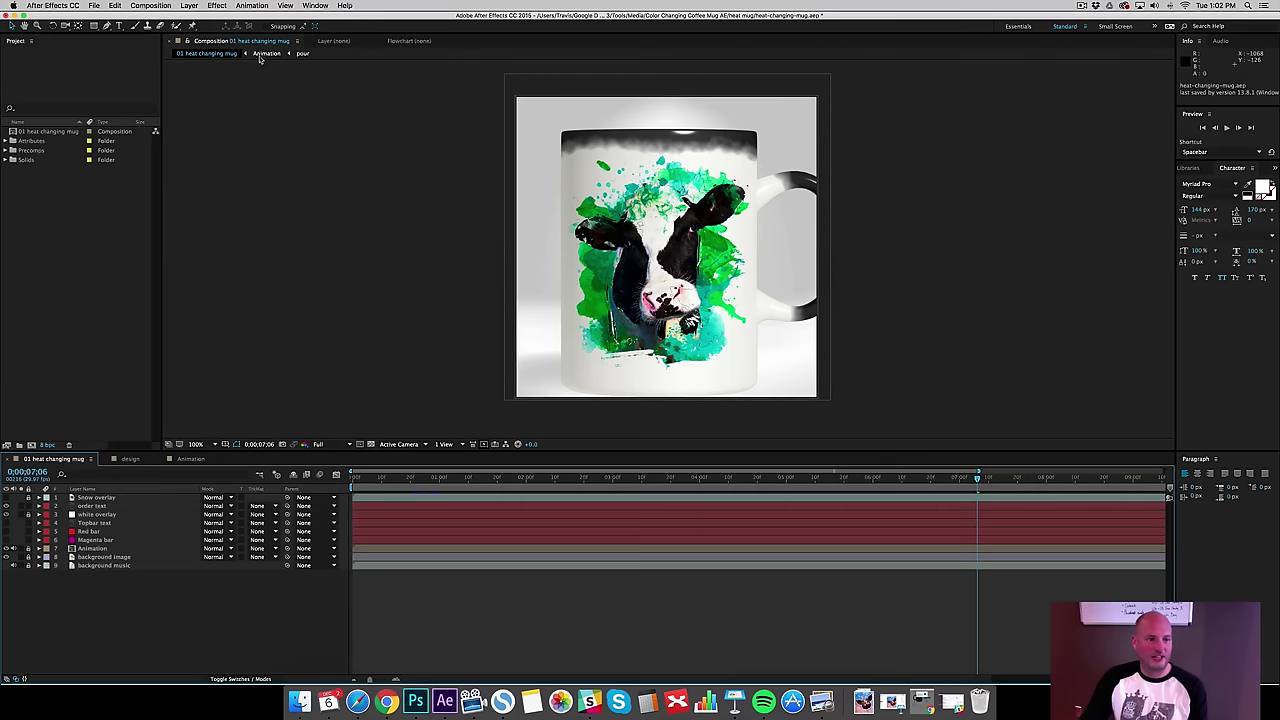
- Set the open composition's size to 1200 × 628 px in Composition Settings
left_click(145, 6)
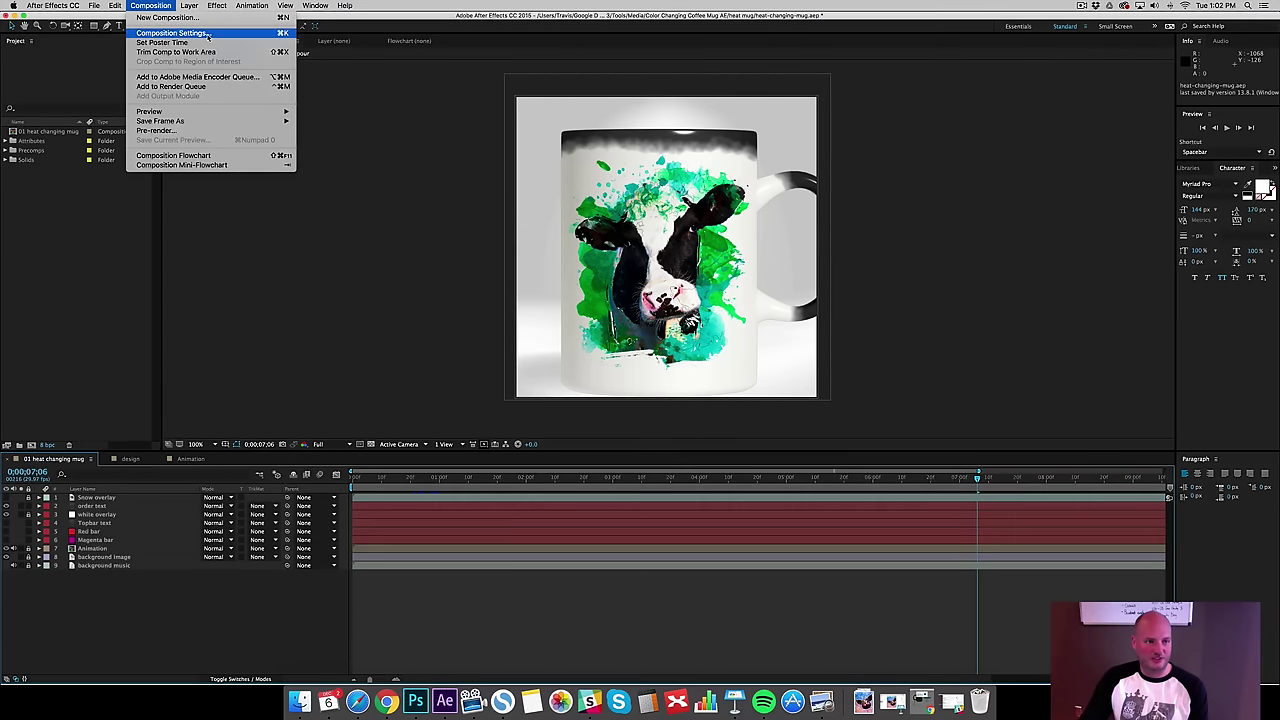
left_click(170, 33)
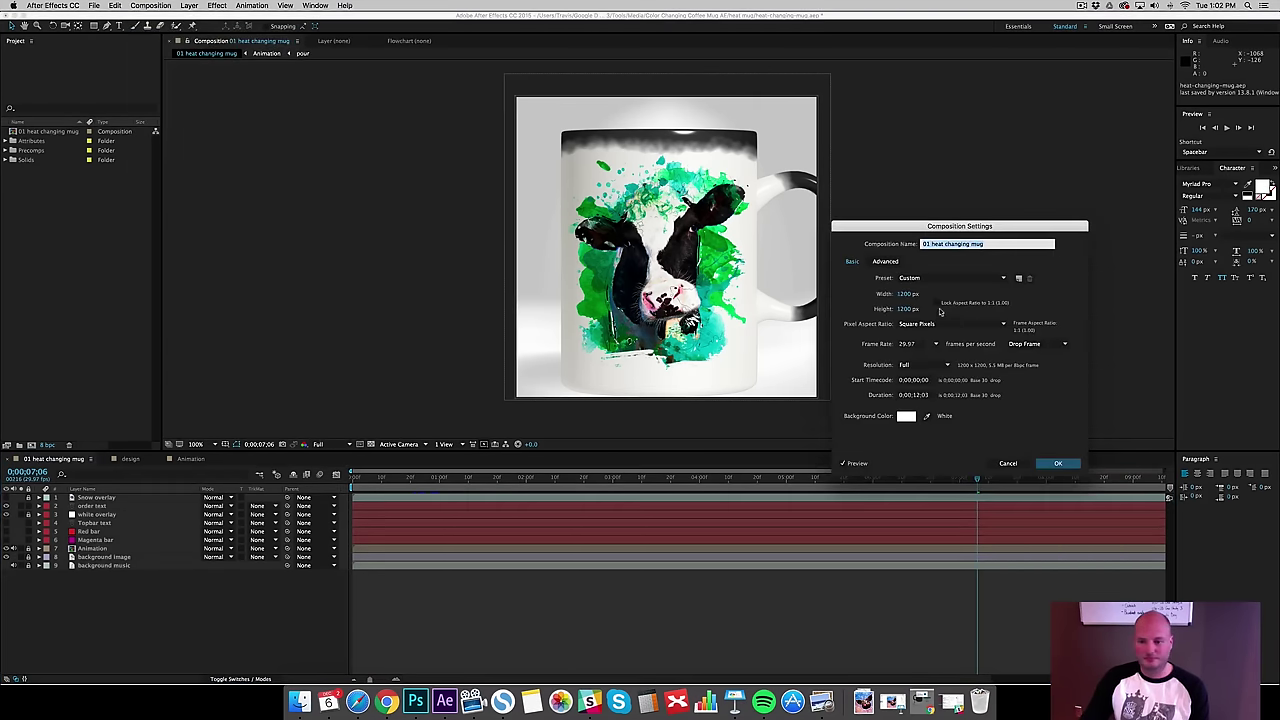
left_click(906, 308)
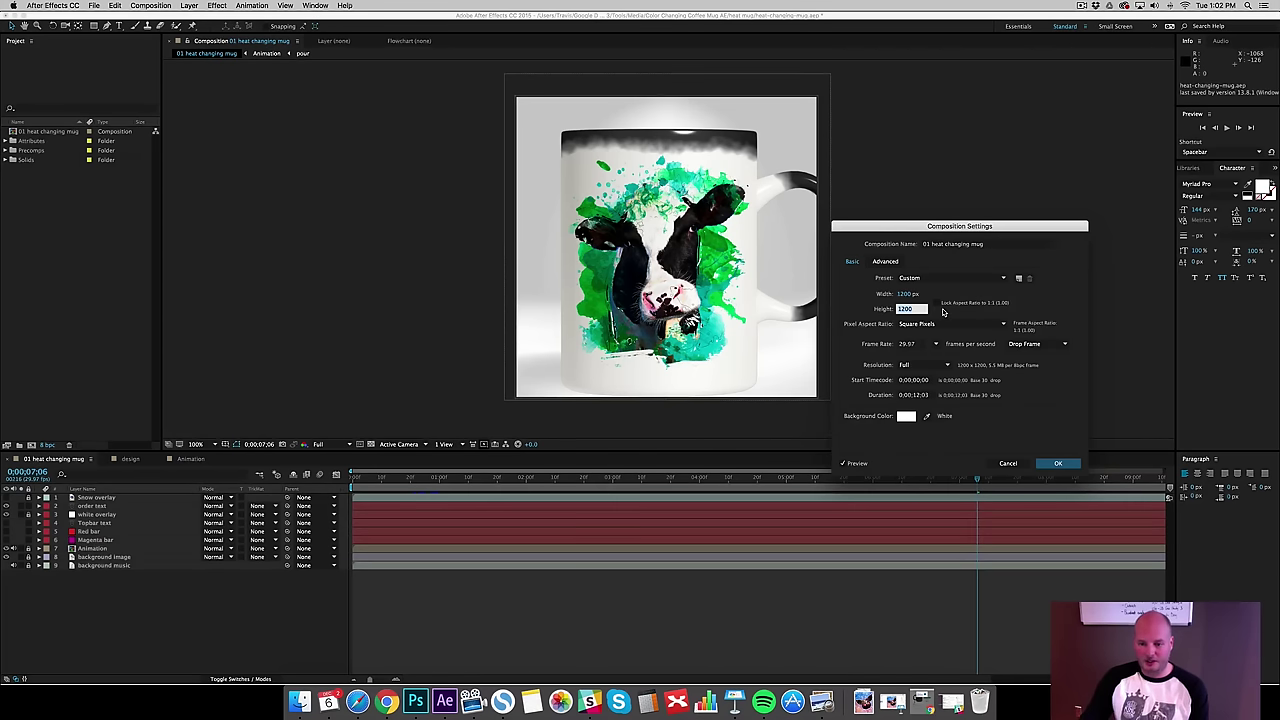
type("628")
left_click(859, 302)
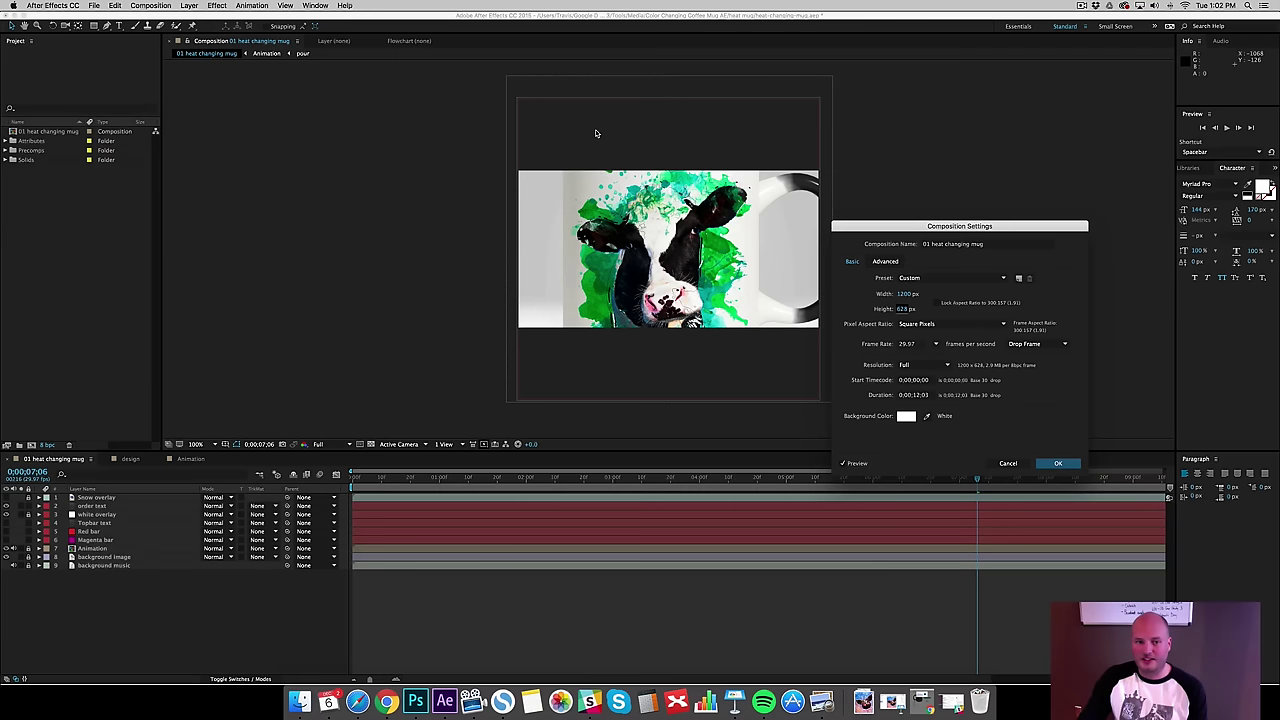
left_click(1058, 463)
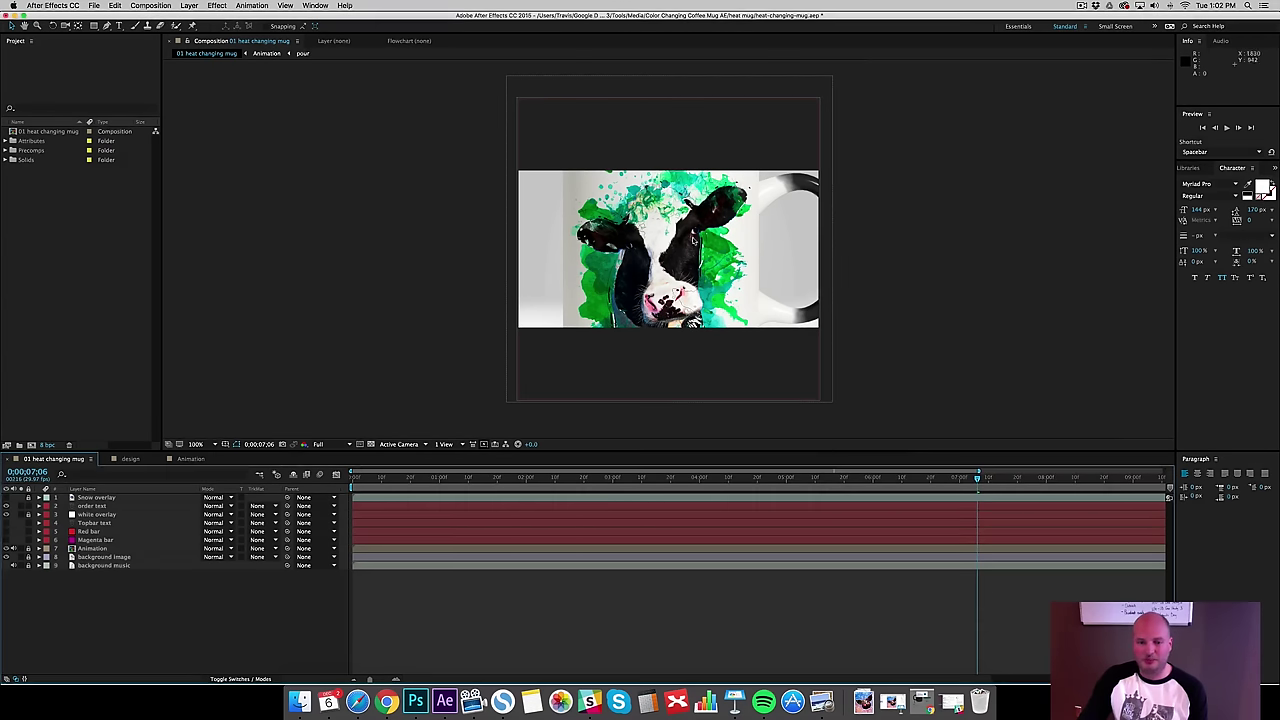
- Switch to the Animation composition, return to the first frame and select its layers
left_click_drag(480, 77, 909, 341)
left_click(563, 104)
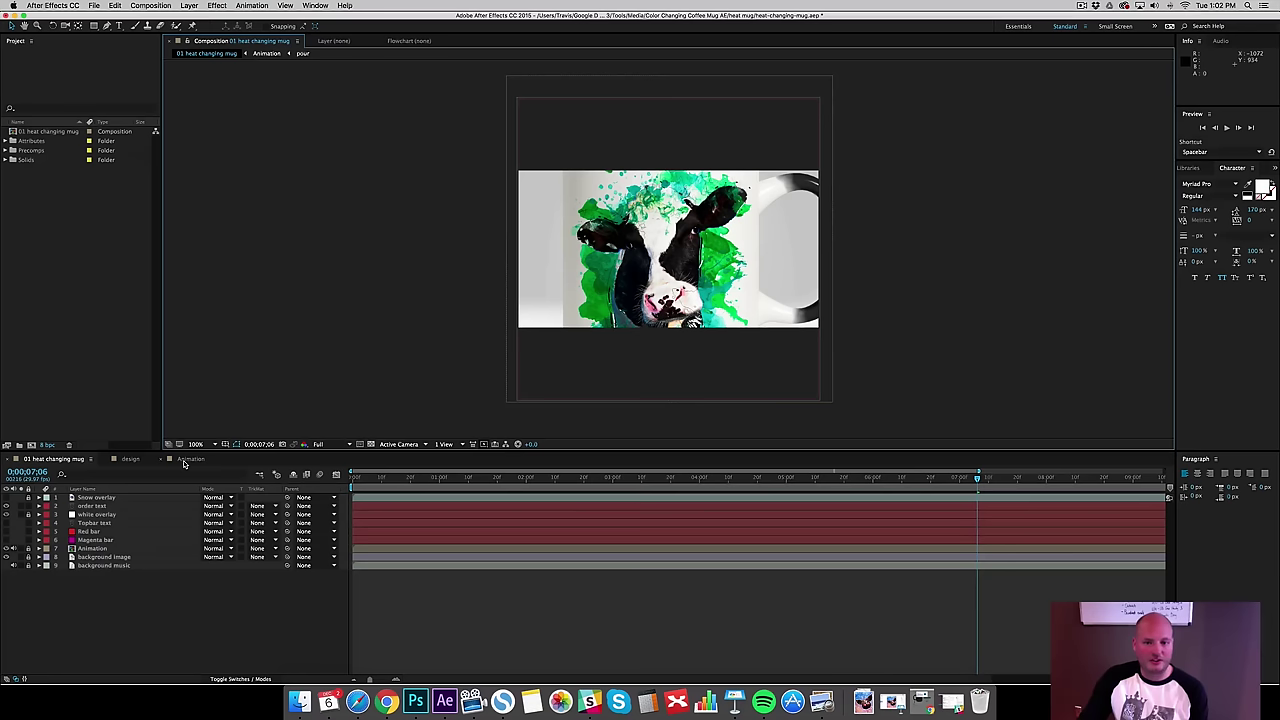
left_click(185, 460)
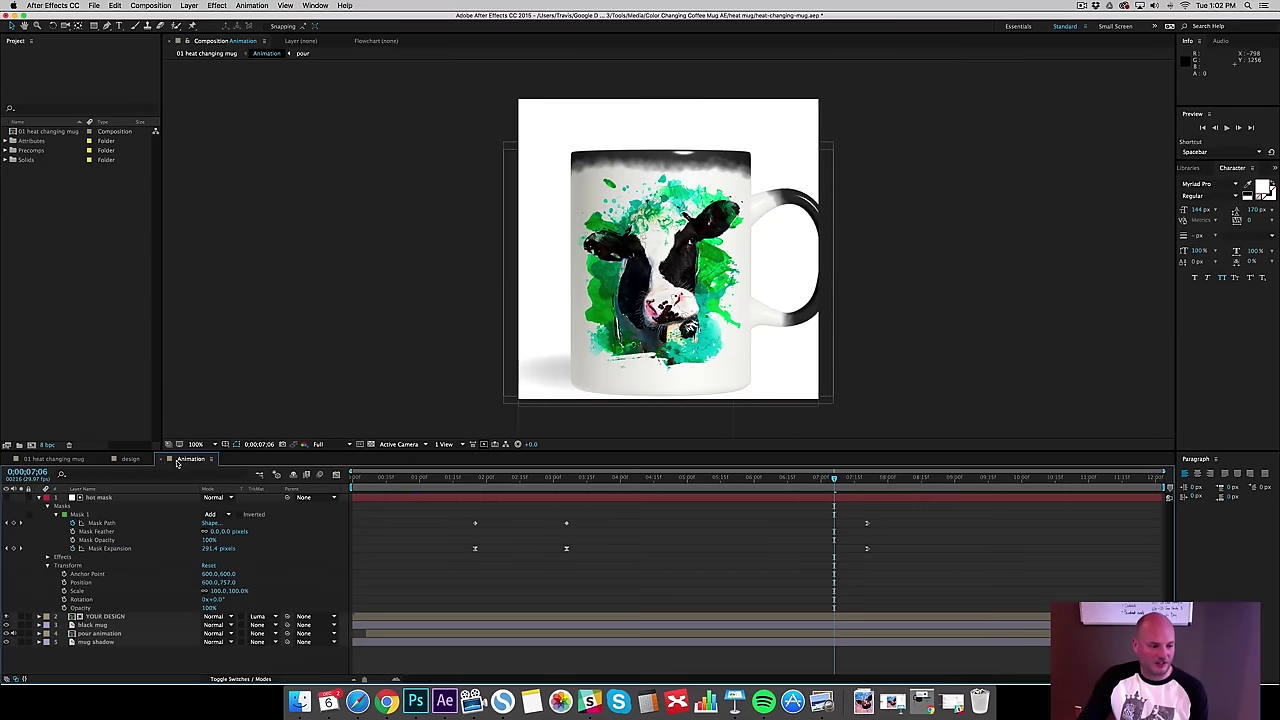
left_click(330, 295)
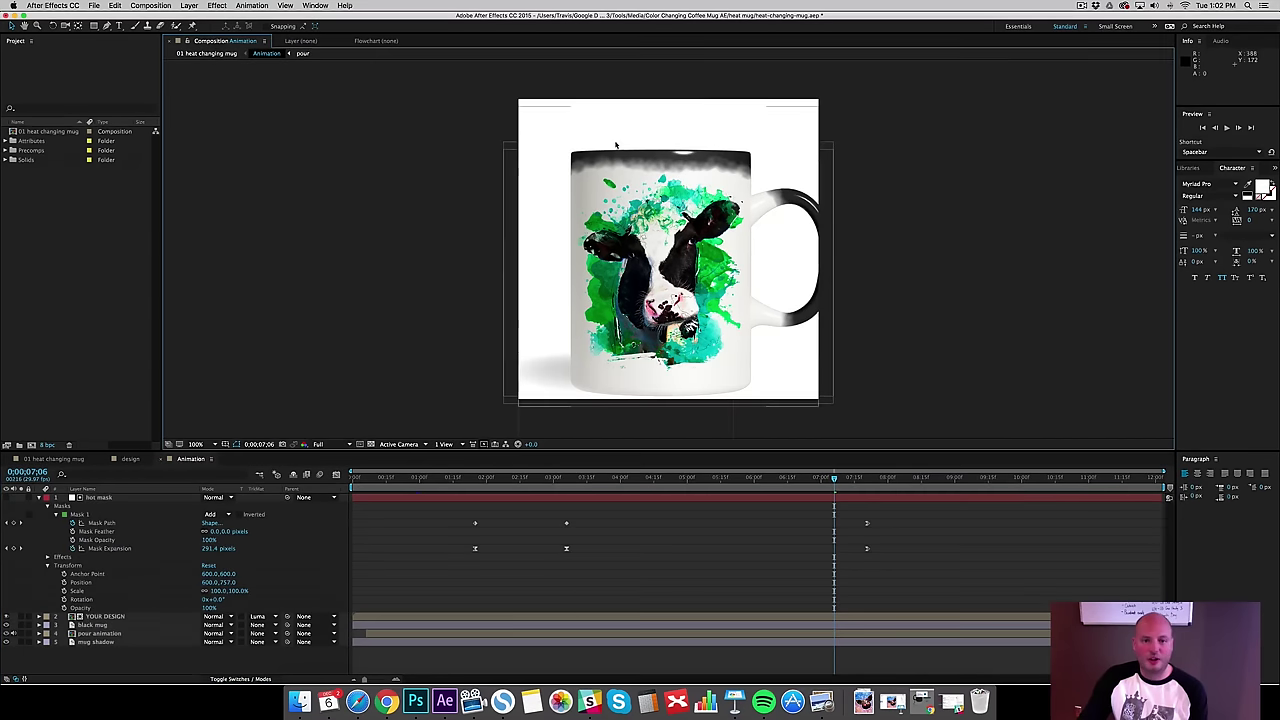
key("Home")
key("super+a")
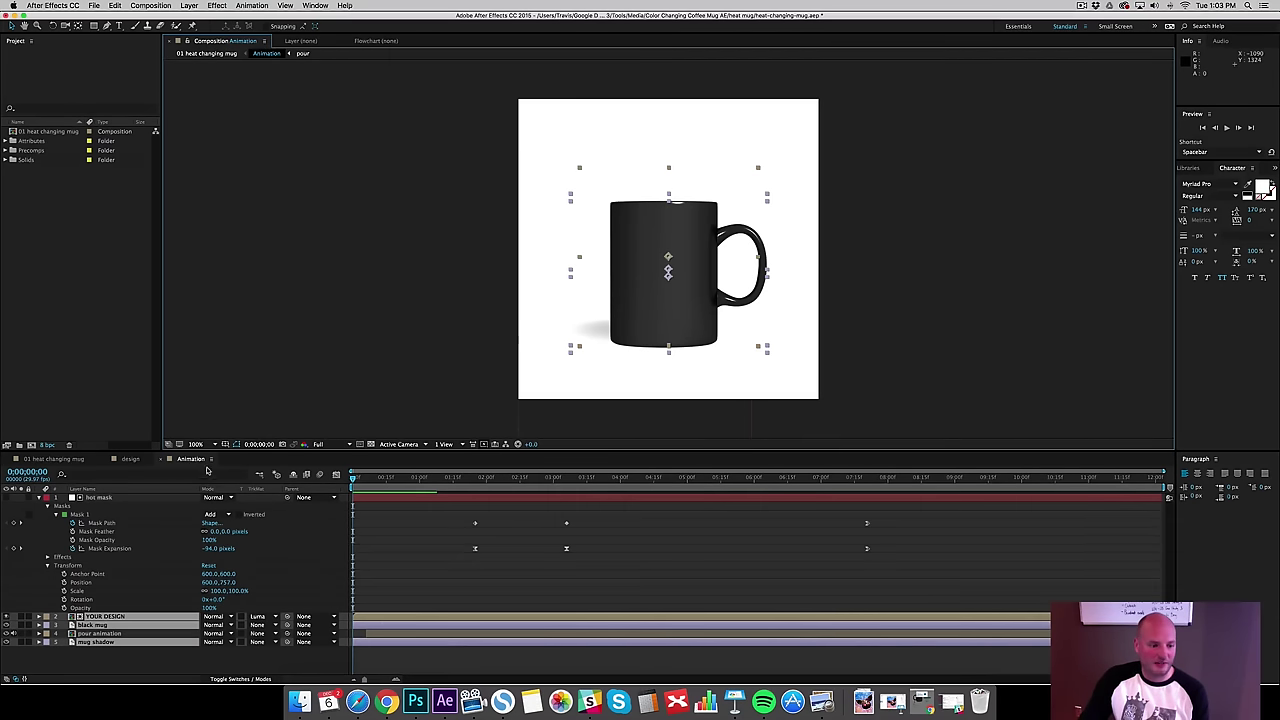
- Change the Animation composition's height to 628 px, making it 1200 × 628, and confirm
left_click(262, 41)
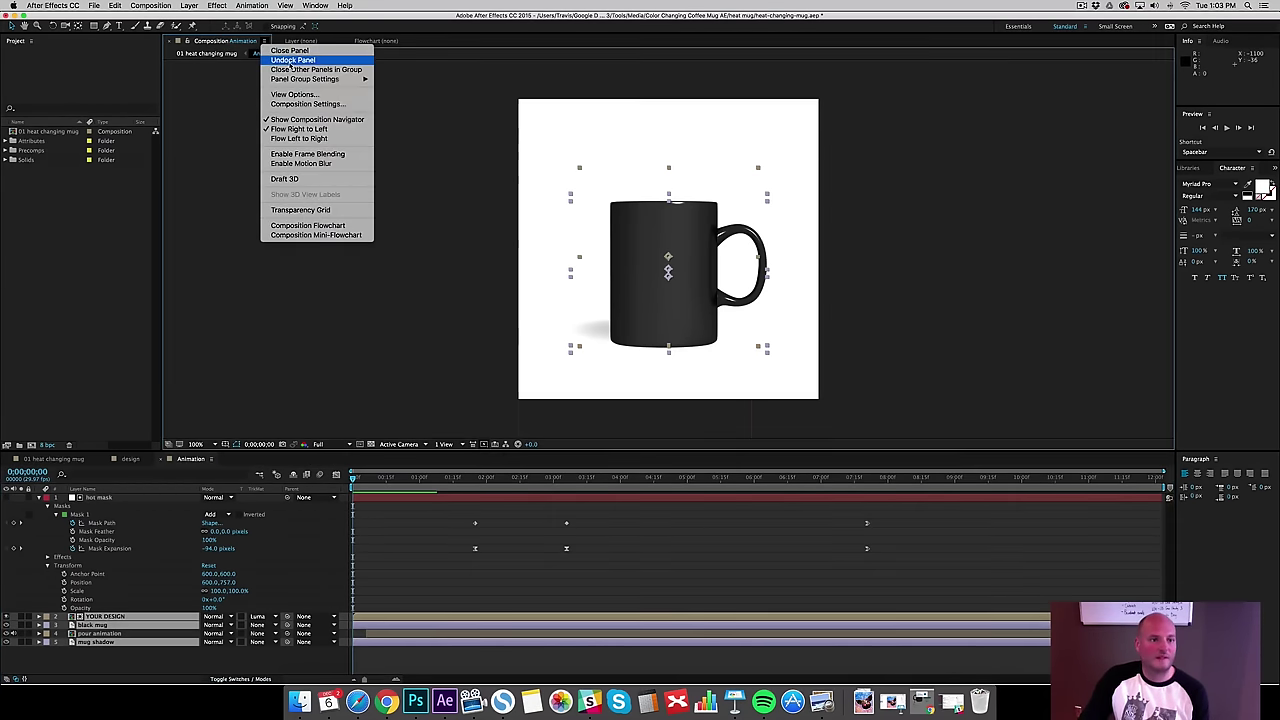
left_click(296, 105)
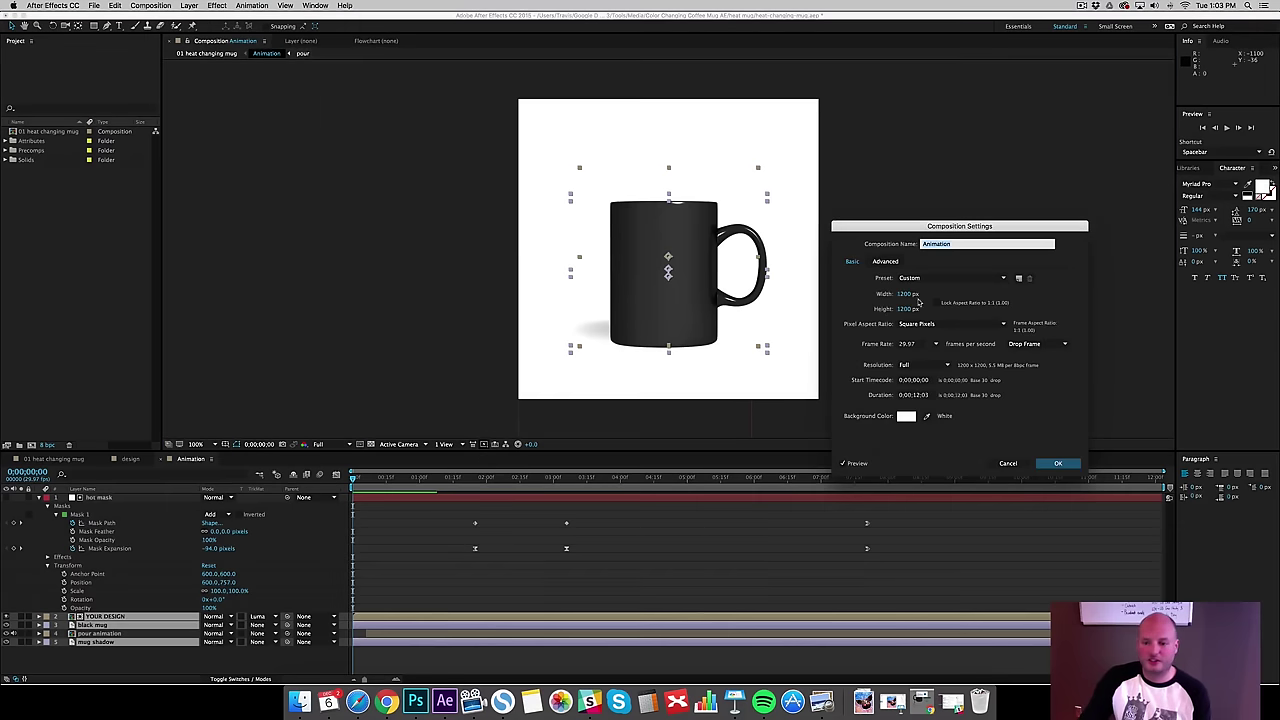
left_click(906, 309)
type("628")
key("Tab")
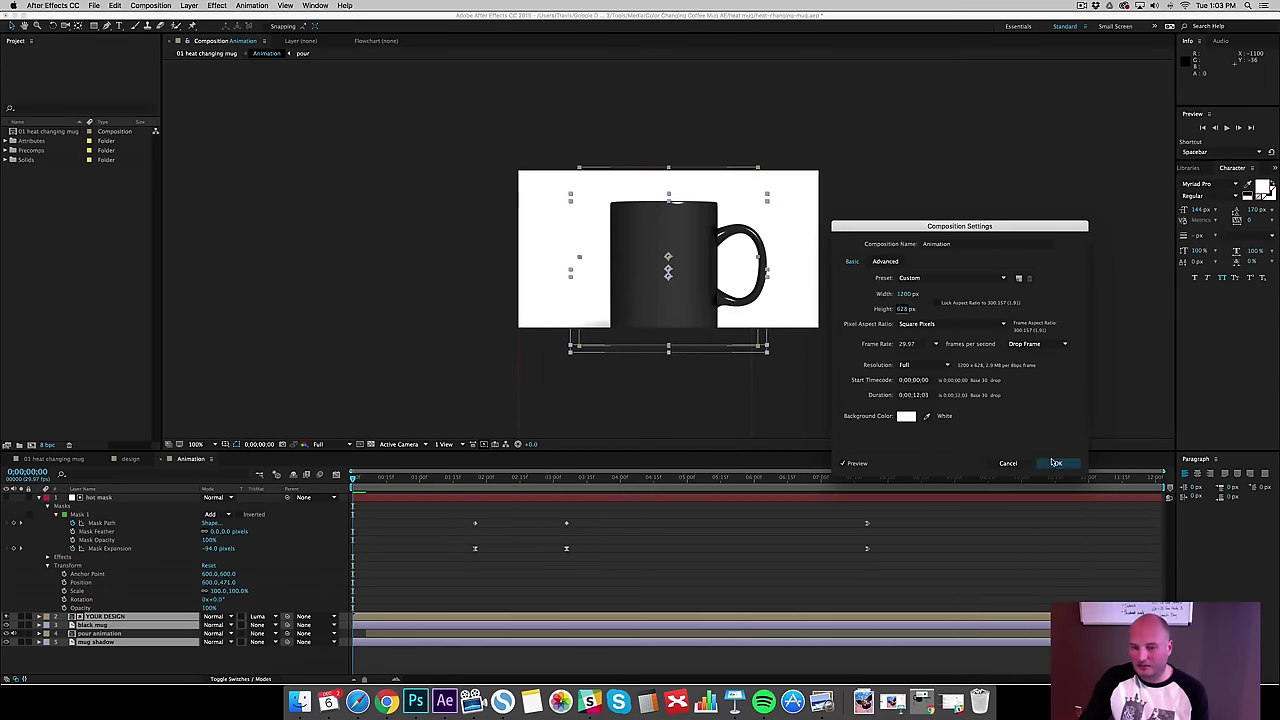
left_click(1057, 463)
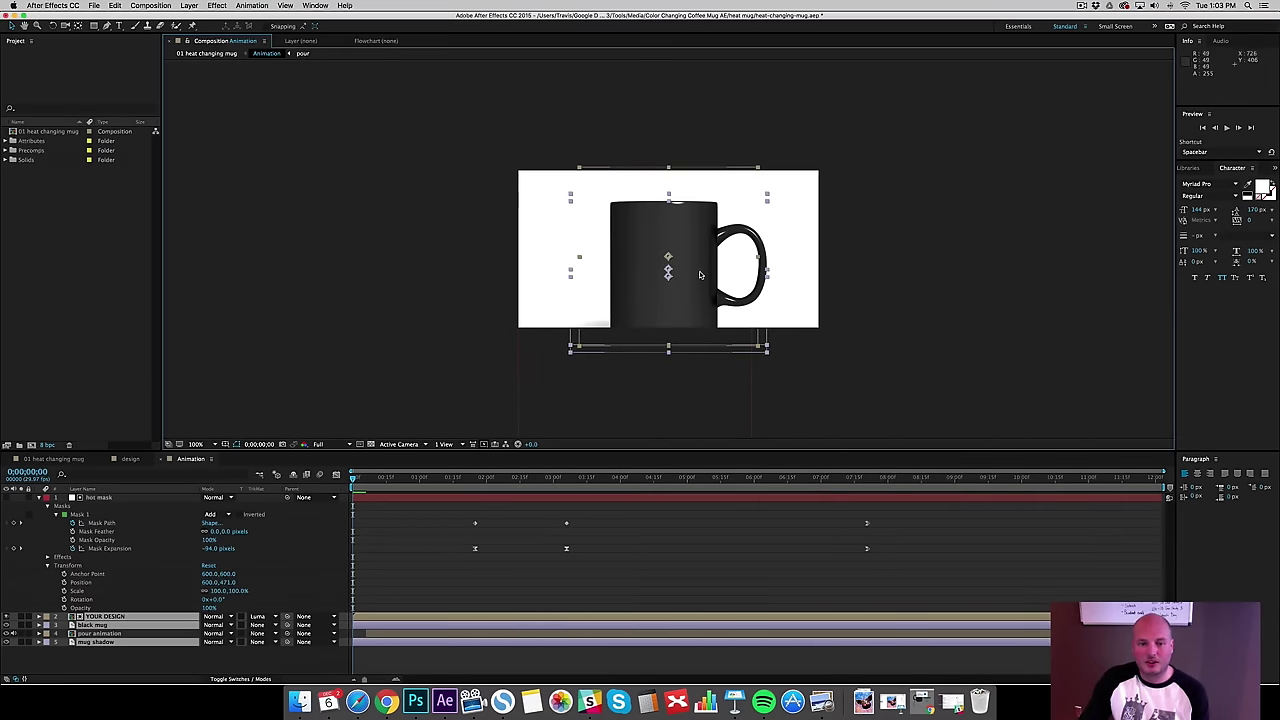
- Move the YOUR DESIGN layer up-left and stop on the frame showing the order text
left_click_drag(683, 270, 631, 252)
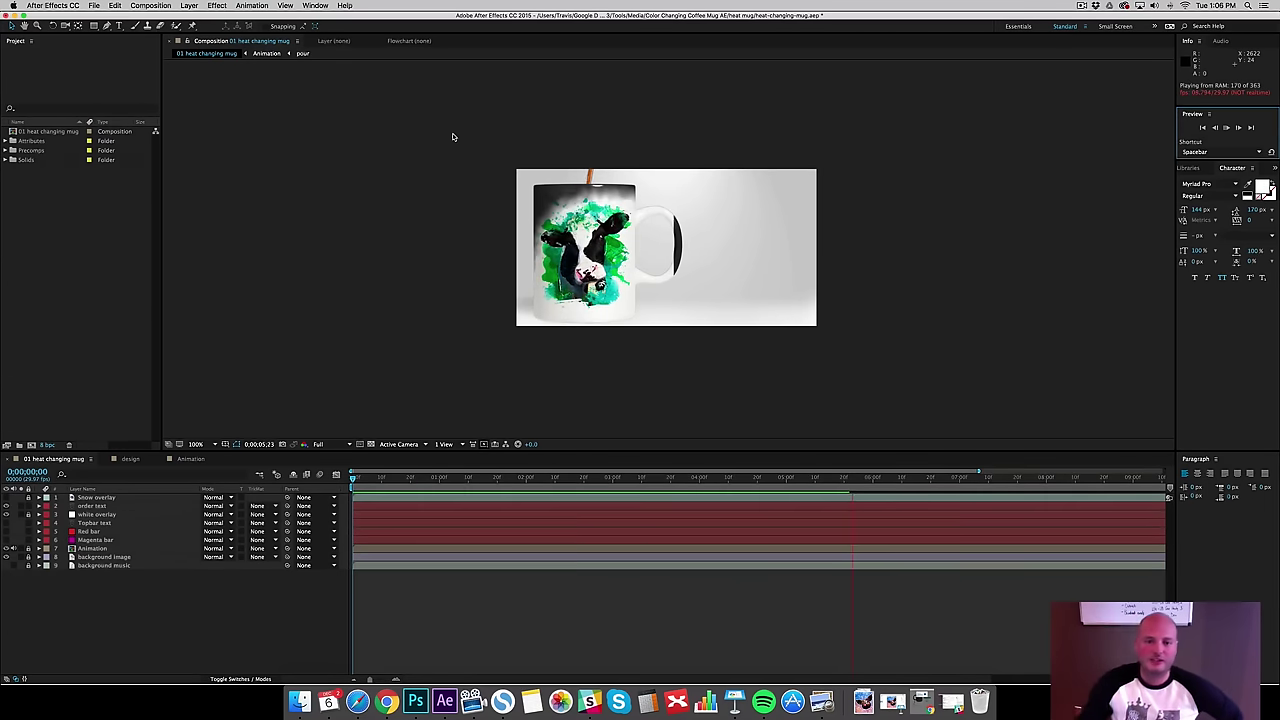
left_click(1114, 478)
left_click_drag(1128, 479, 1147, 478)
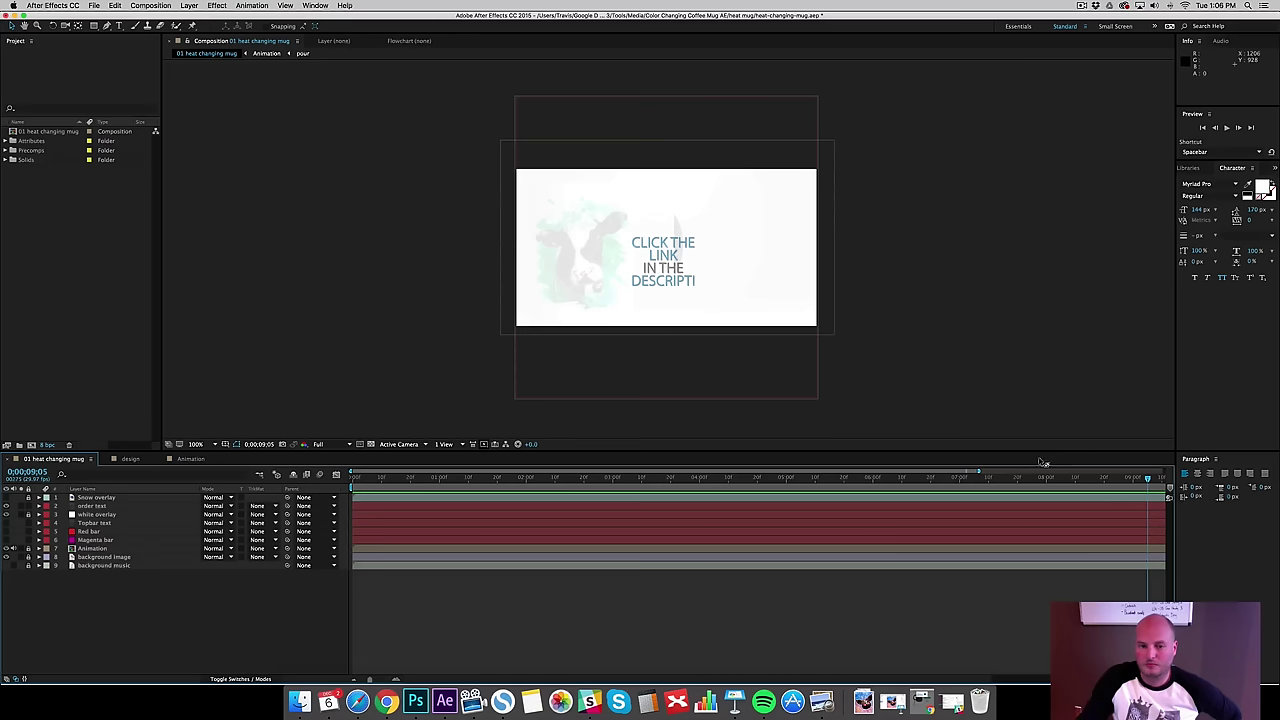
- Move the order text right of the mug, enlarge its box, and select TO ORDER YOURS
left_click(666, 266)
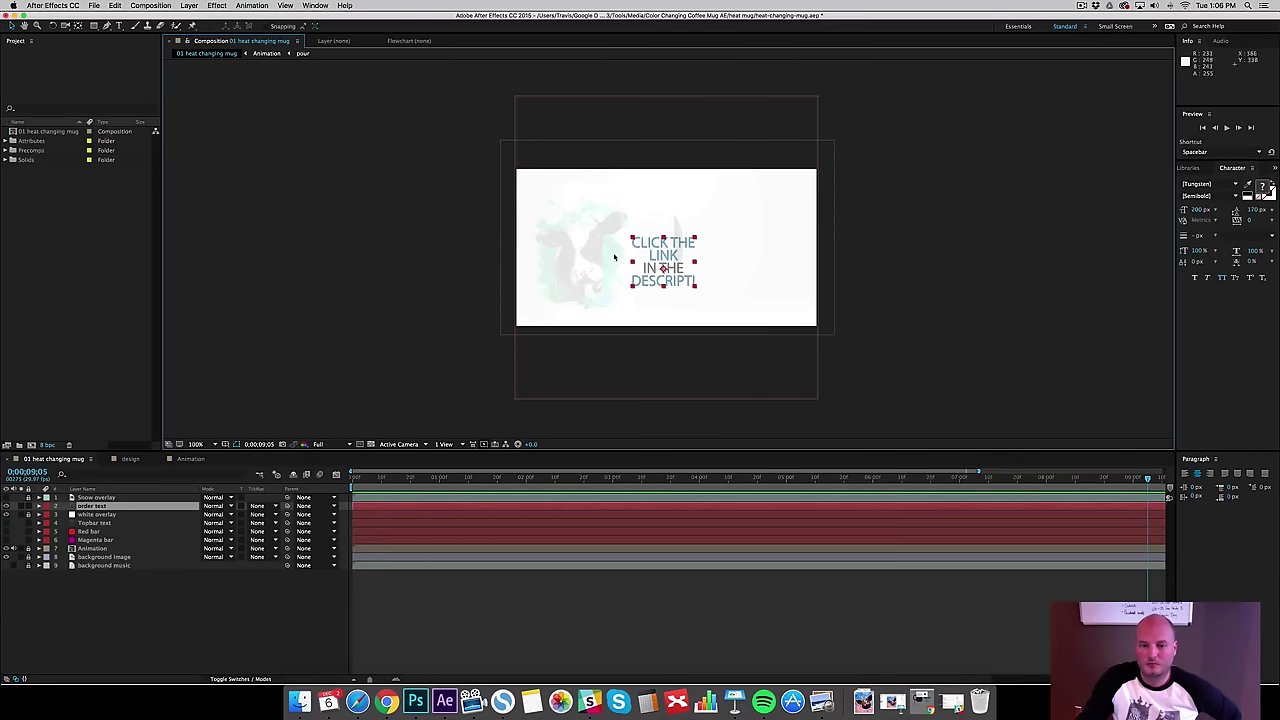
left_click_drag(656, 256, 734, 244)
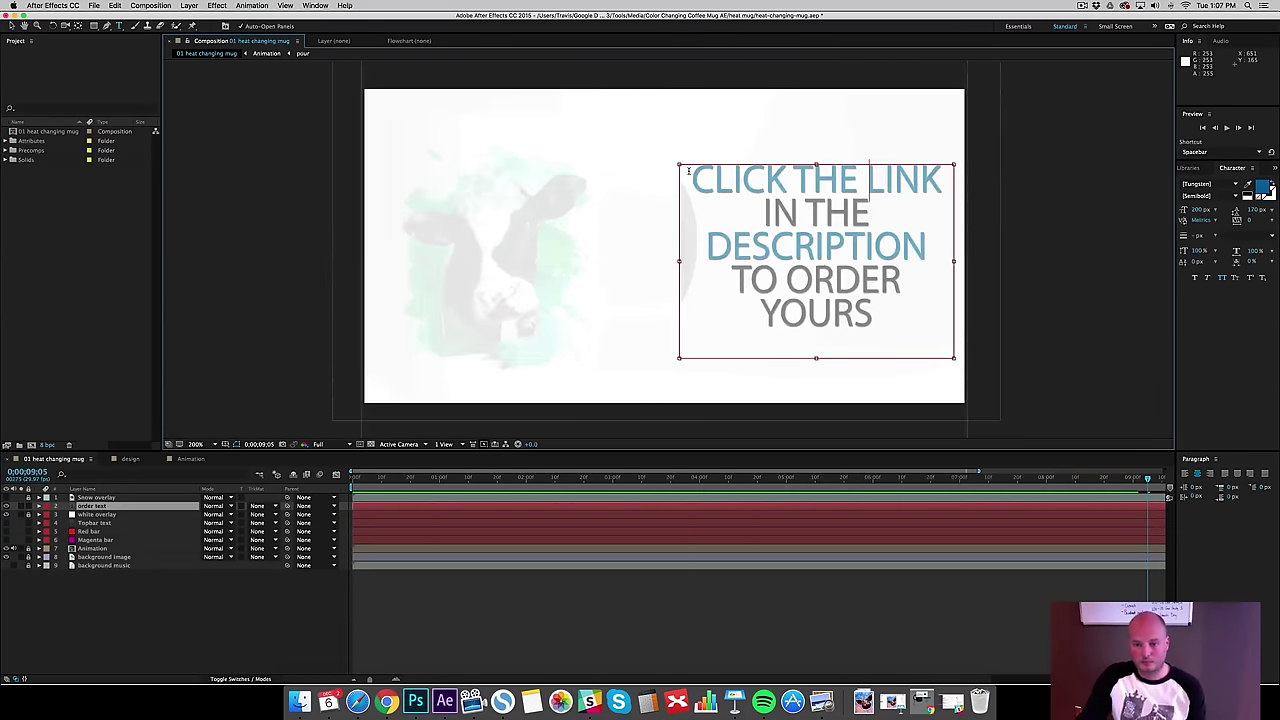
mouse_move(678, 164)
left_mouse_down()
mouse_move(701, 183)
mouse_move(675, 161)
left_mouse_up()
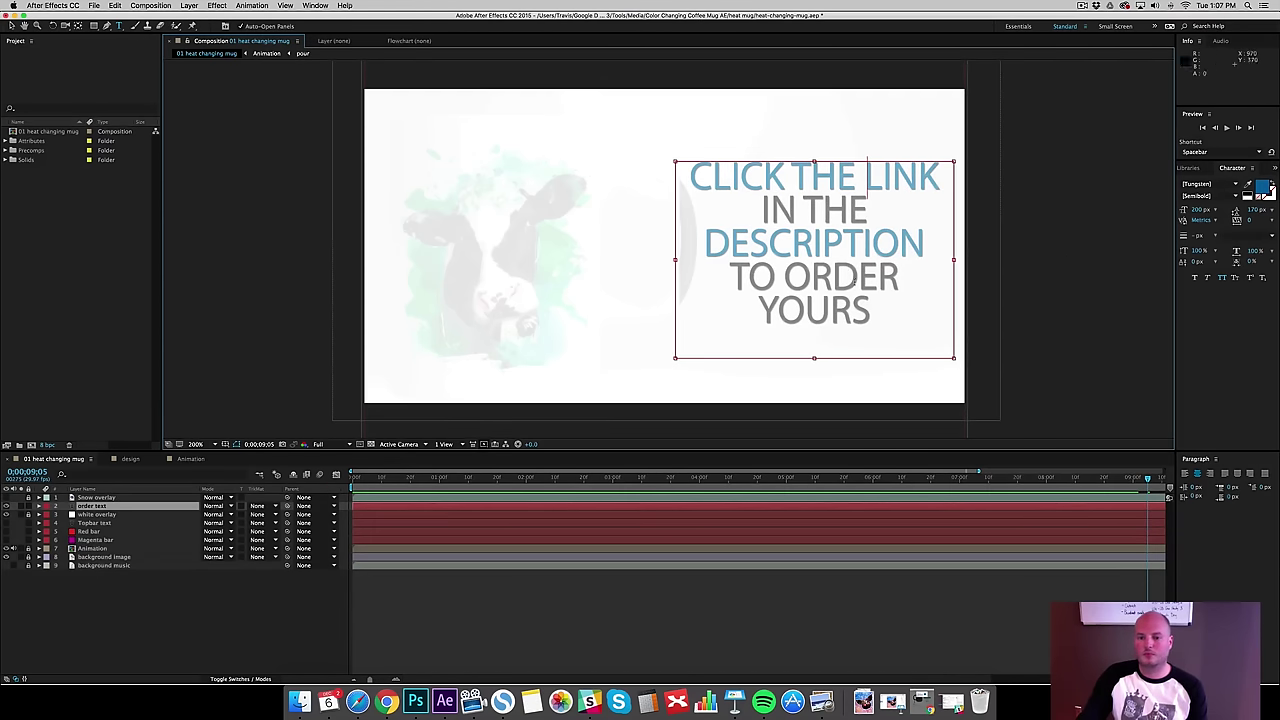
left_click(757, 305)
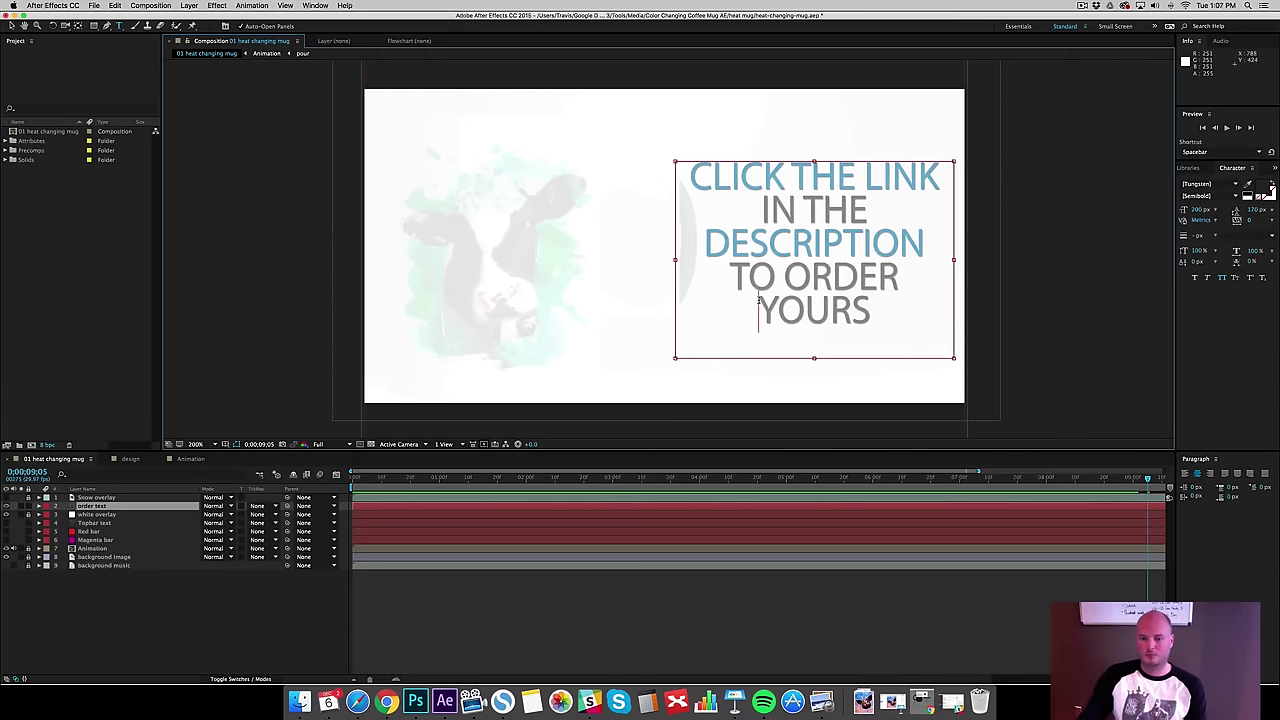
left_click_drag(884, 312, 776, 312)
left_click(746, 284, "shift")
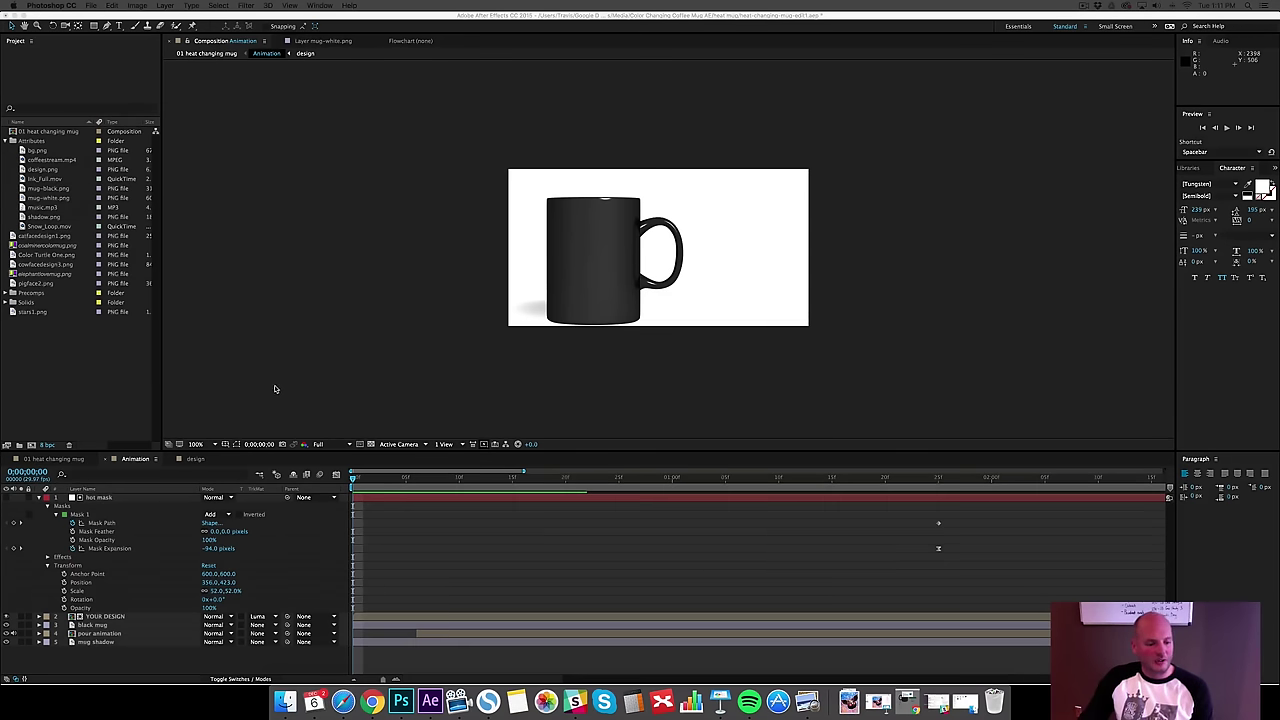
- Scrub the Animation timeline through the coffee pour to 4:02, then open the design composition
left_click(512, 481)
left_click(601, 481)
left_click(640, 481)
left_click(718, 481)
left_click(740, 481)
left_click(803, 481)
left_click(853, 481)
left_click(928, 481)
left_click(975, 481)
left_click(1017, 481)
left_click(1049, 481)
left_click(1098, 481)
scroll(1098, 481, "right", 5)
left_click(946, 481)
left_click(997, 481)
left_click(1072, 481)
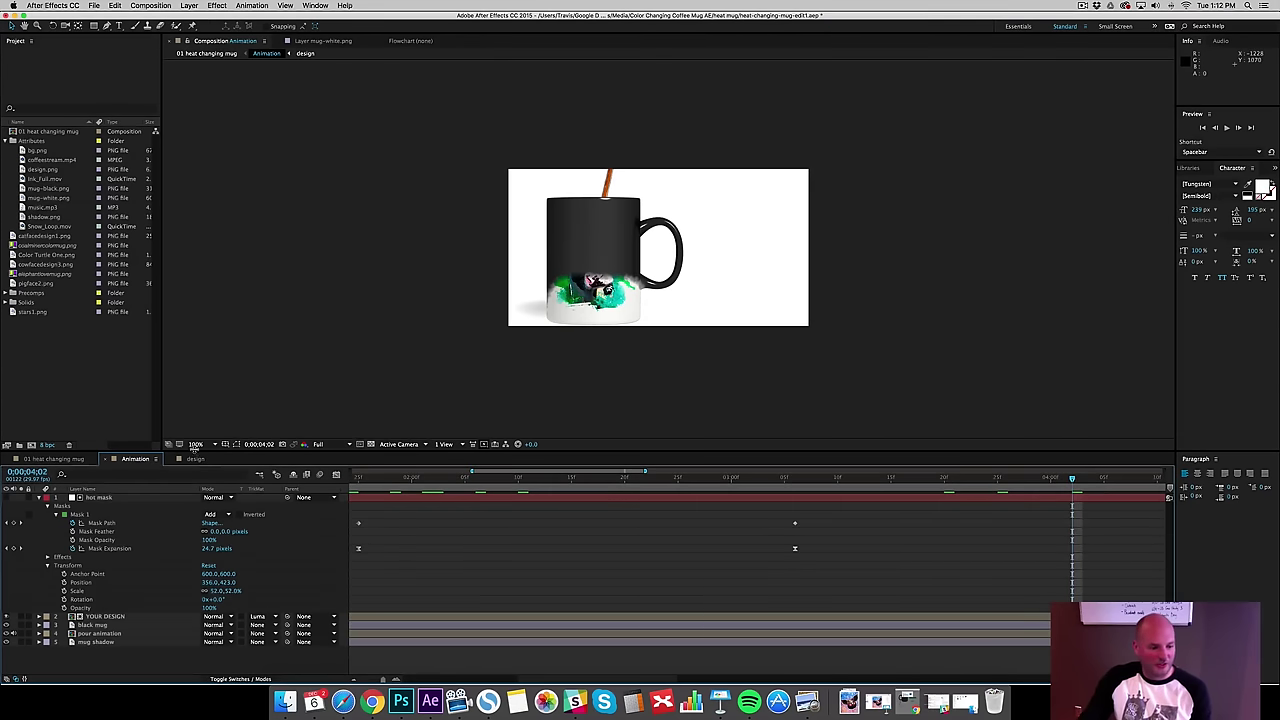
left_click(195, 459)
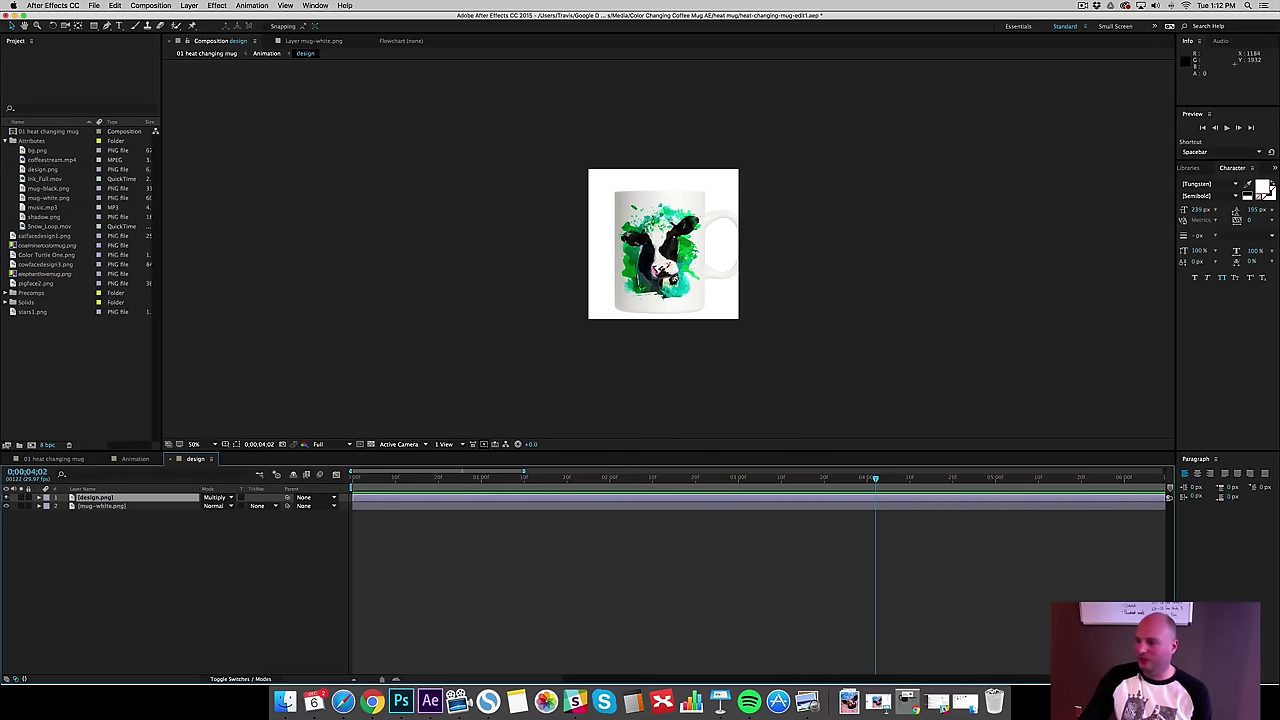
- Drag pigfile.png from the desktop into the design composition
key("F11")
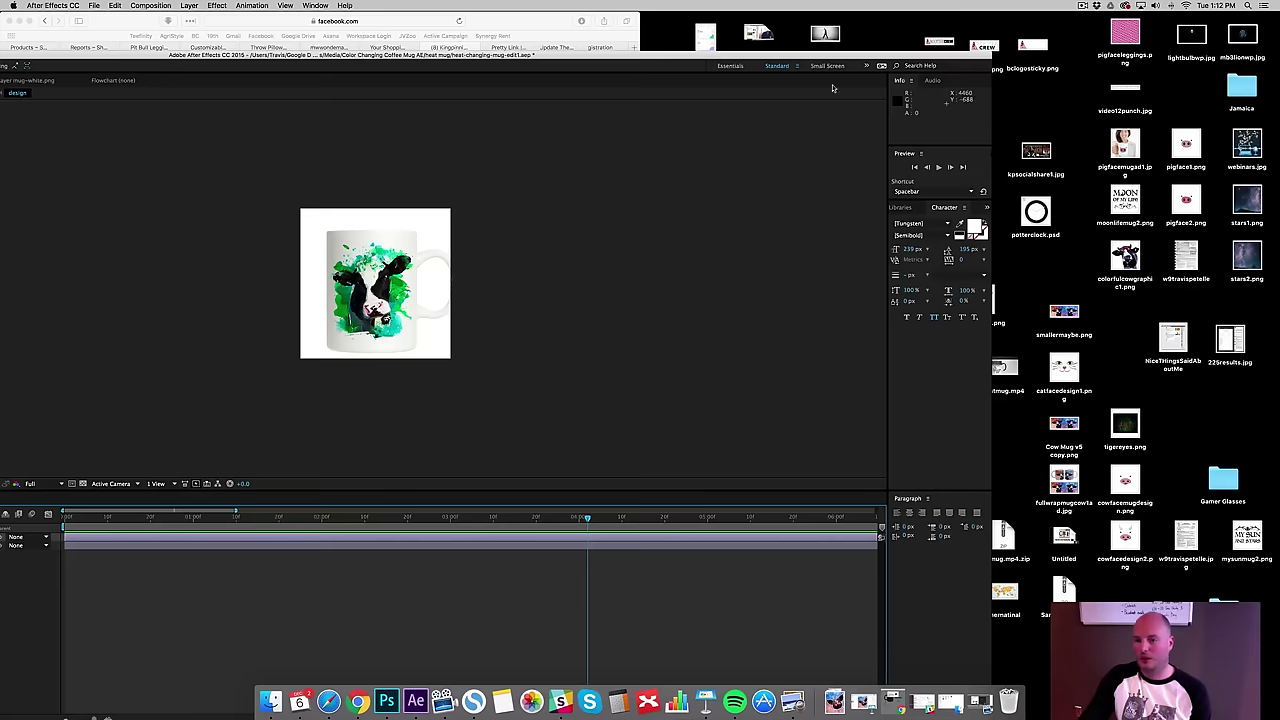
left_click_drag(838, 66, 451, 83)
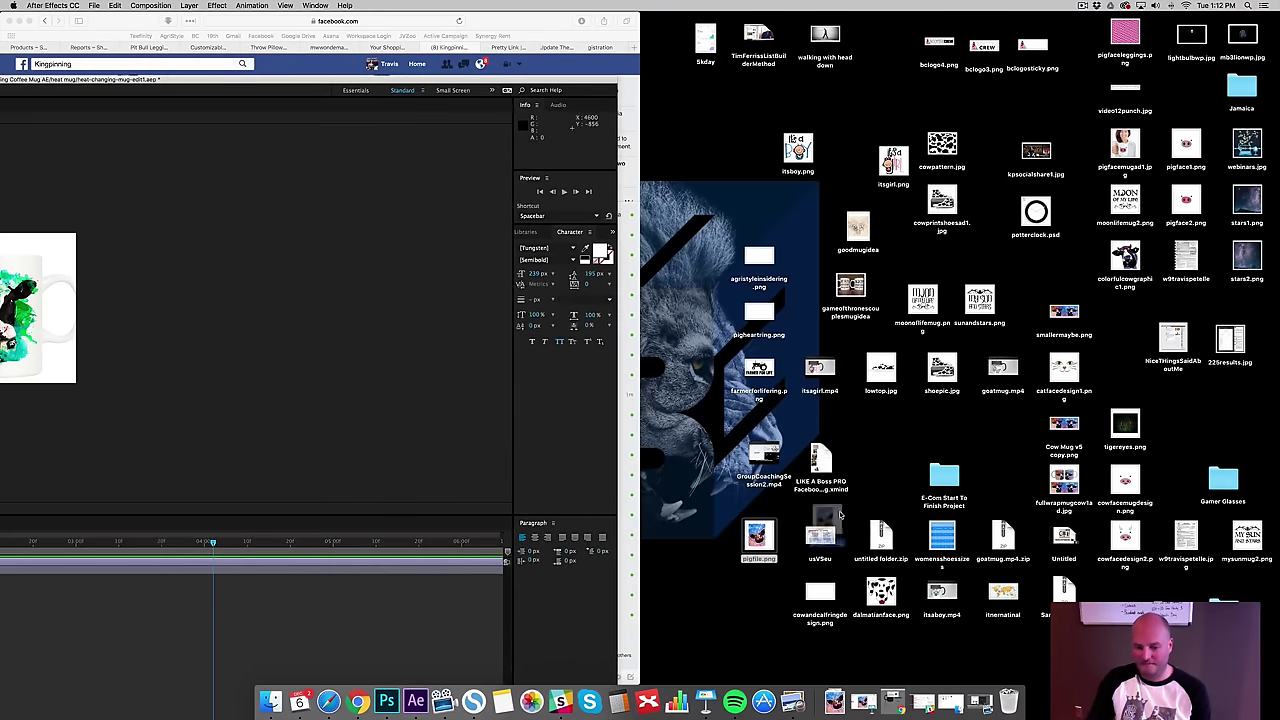
left_click(758, 537)
left_click_drag(758, 537, 368, 111)
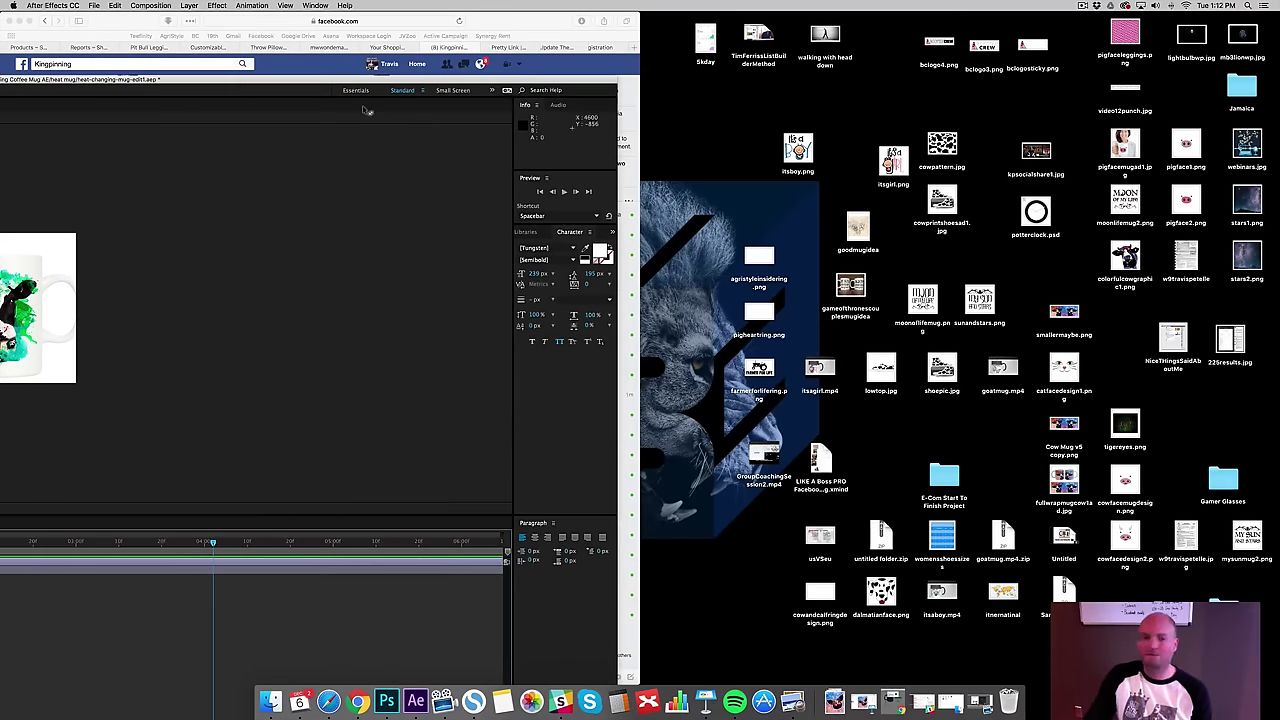
double_click(312, 82)
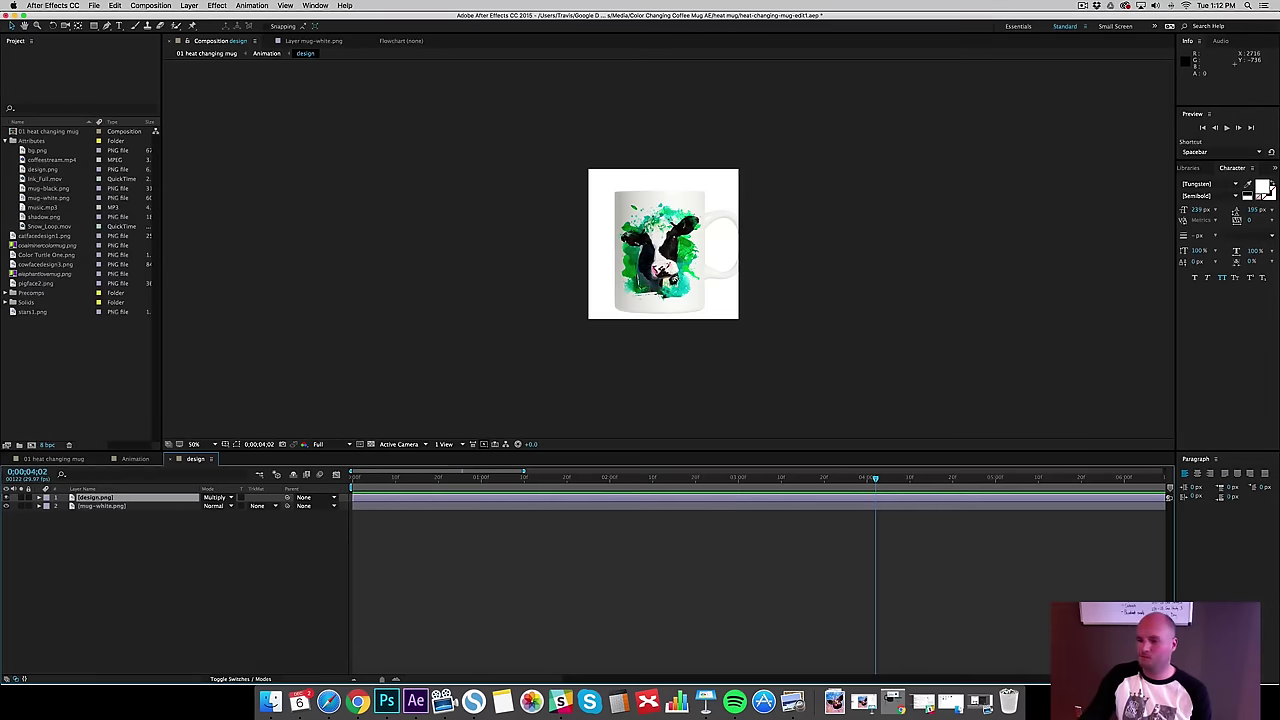
left_click_drag(70, 422, 98, 503)
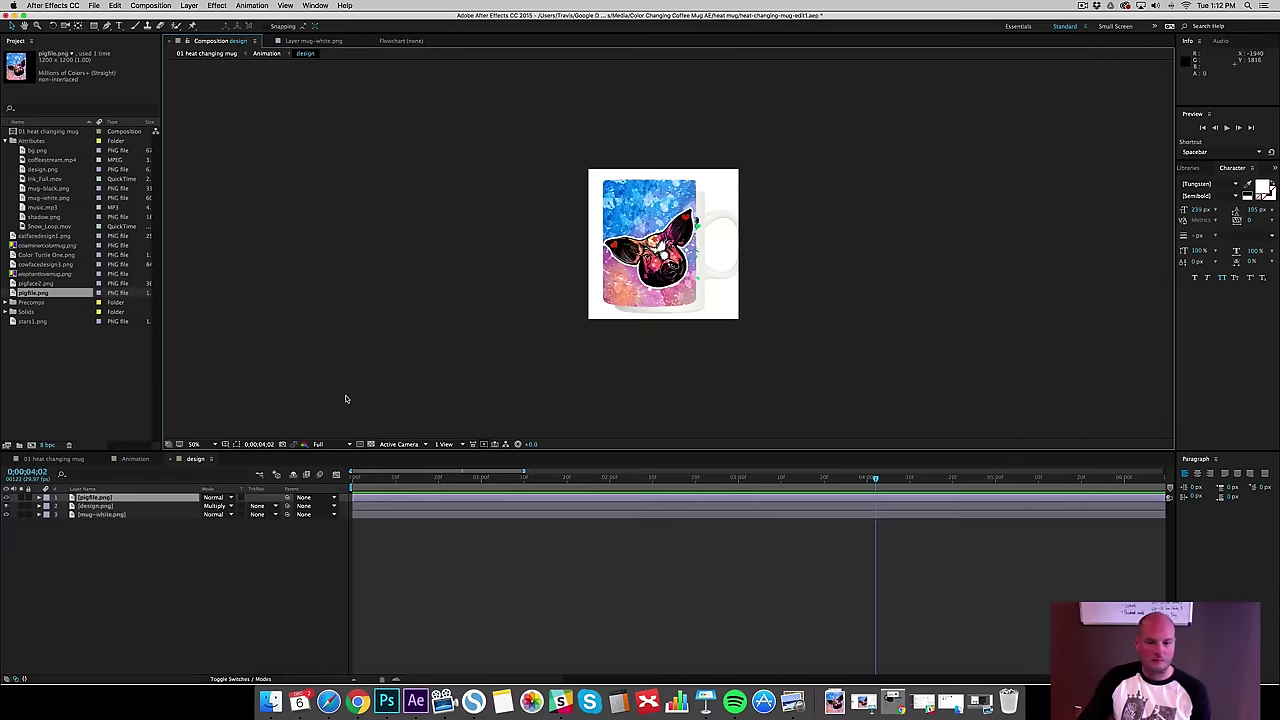
- Position the pig artwork over the mug's blue-pink splash
left_click_drag(660, 238, 674, 264)
left_click(521, 206)
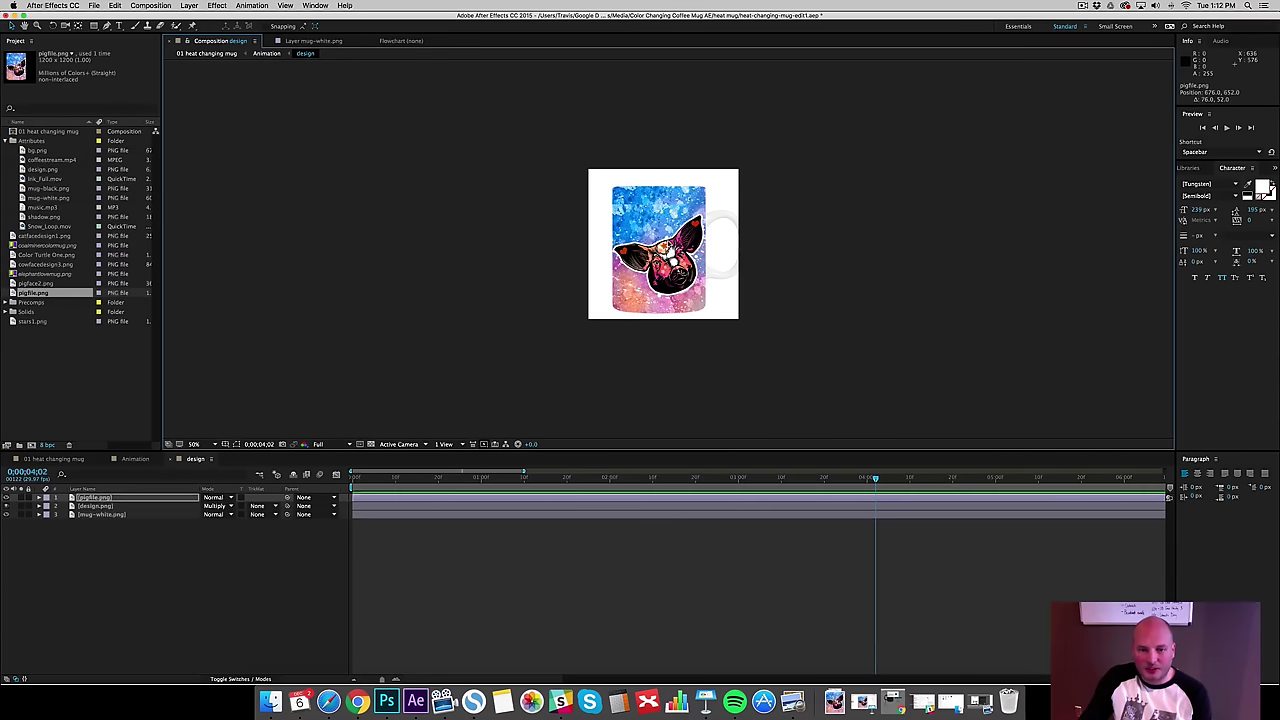
left_click_drag(651, 228, 647, 228)
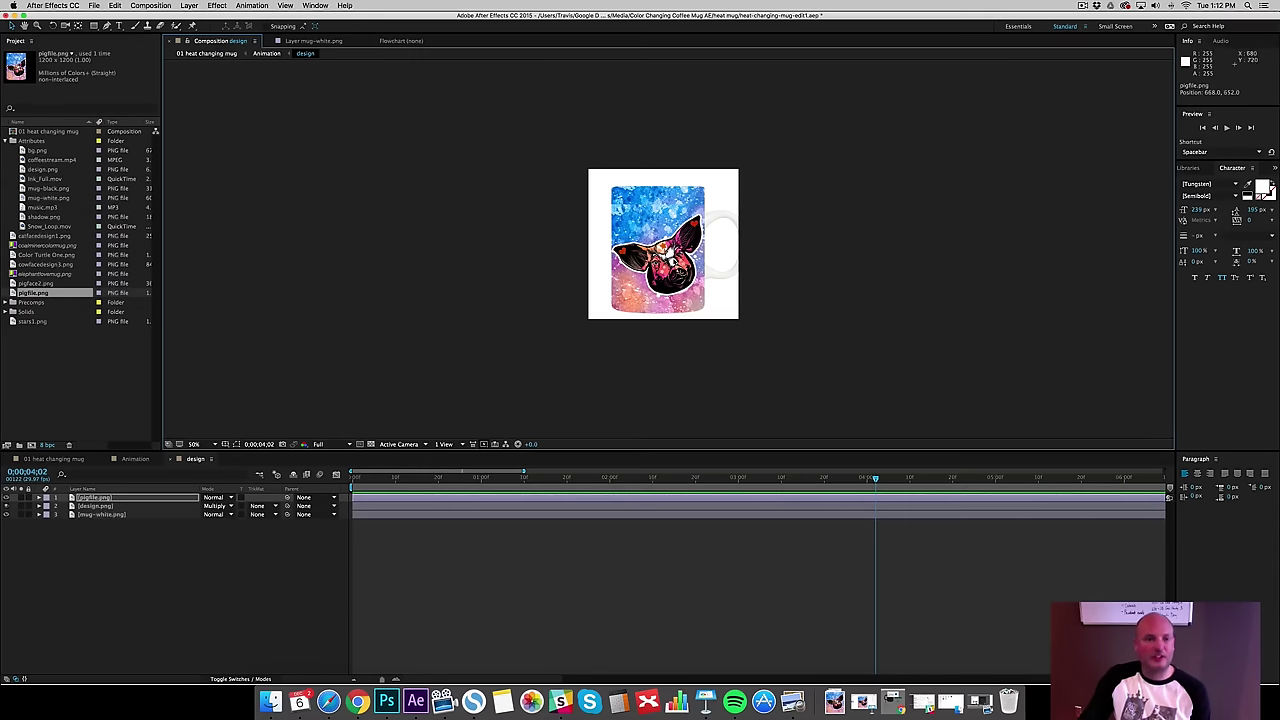
- Scale the pig layer to 96% via Layer > Transform > Scale and nudge it onto the splash
left_click(189, 6)
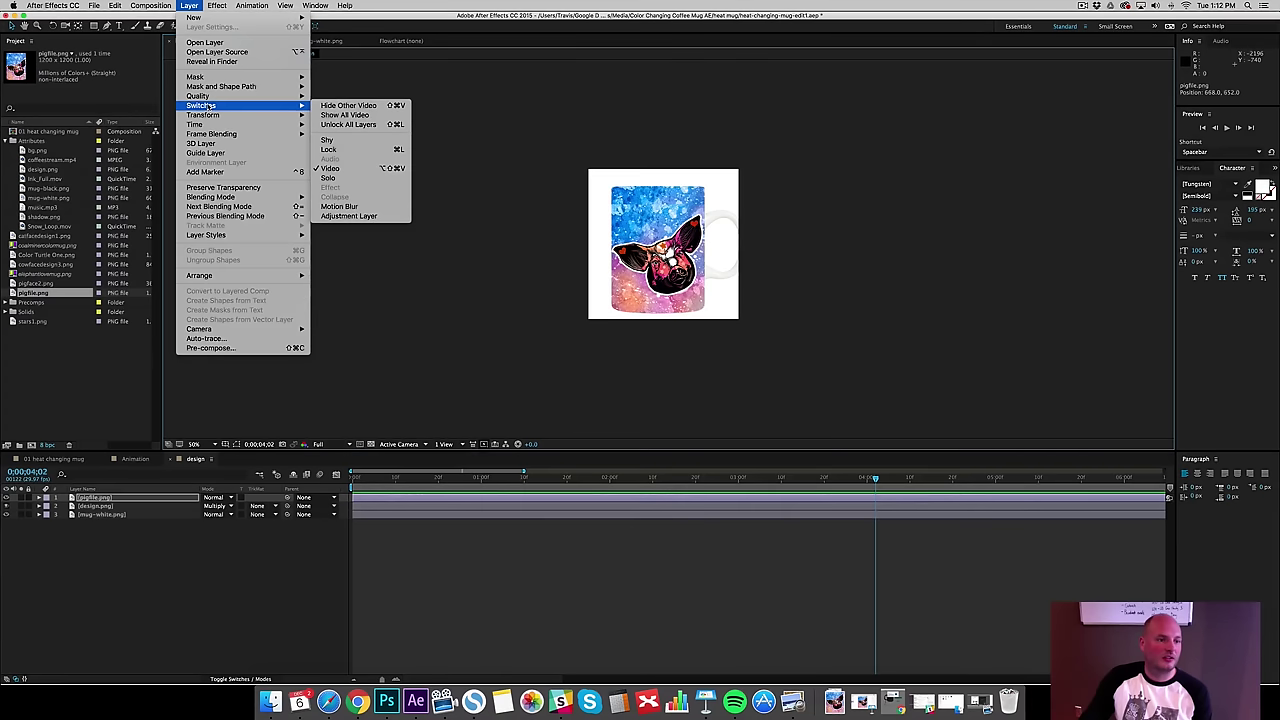
mouse_move(206, 115)
left_click(348, 131)
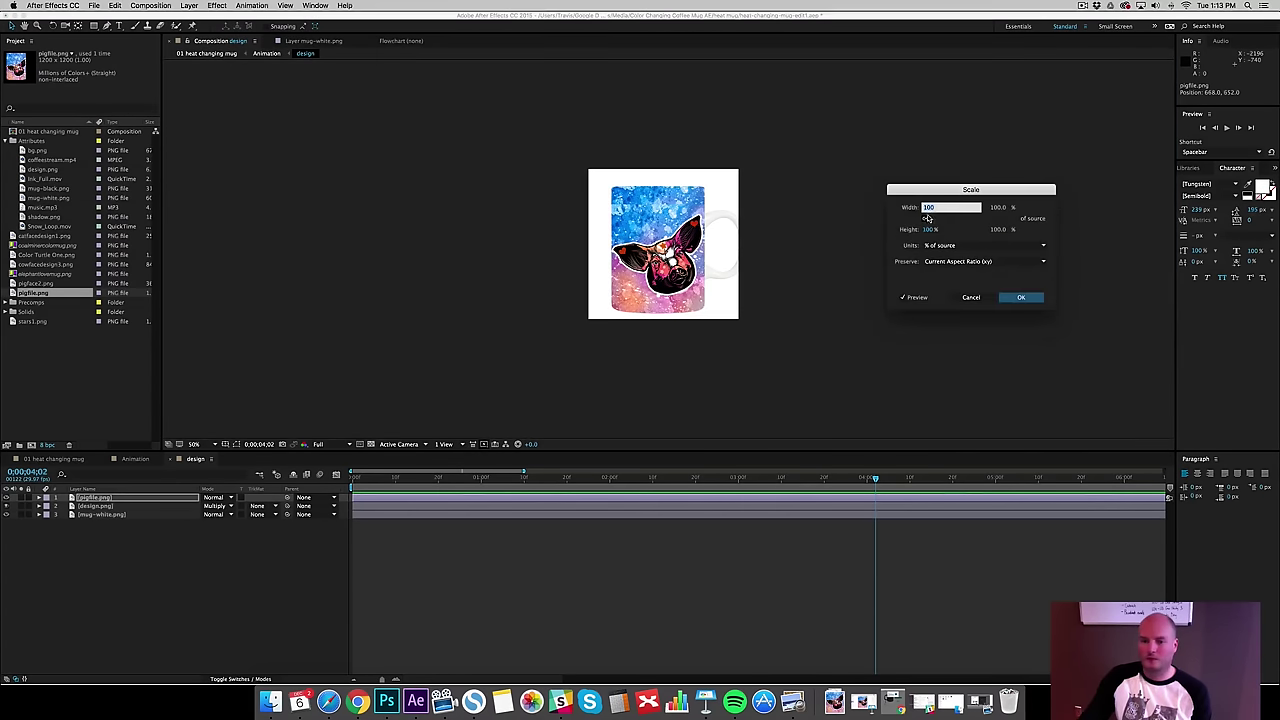
type("96")
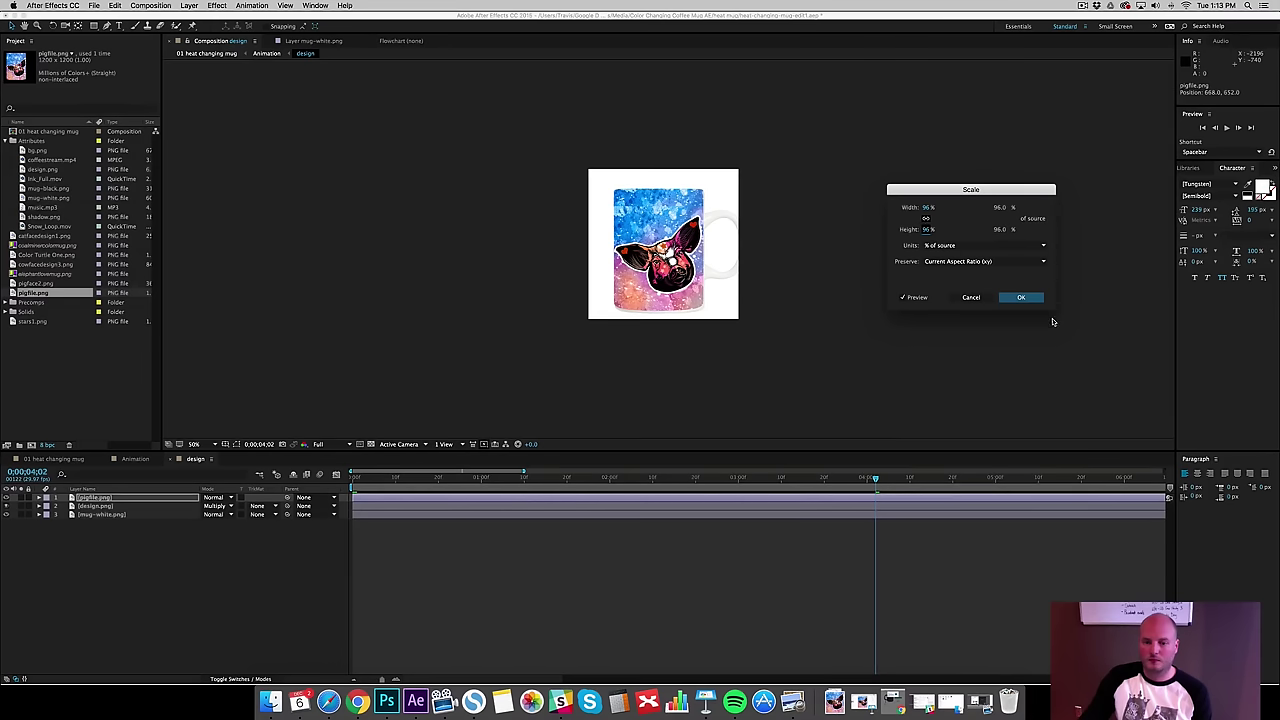
left_click(1021, 297)
left_click_drag(686, 242, 690, 252)
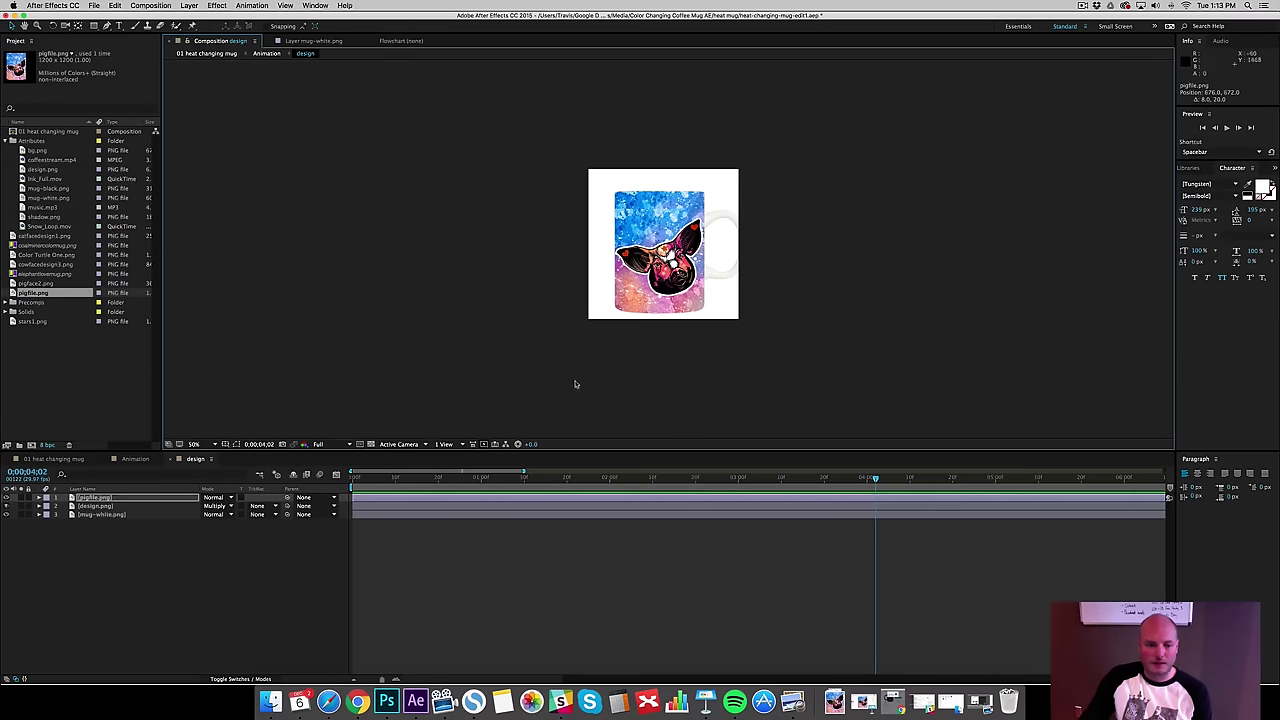
- Cycle through the compositions and reset the design timeline to the beginning
left_click(58, 459)
left_click(135, 459)
left_click(195, 459)
left_click(408, 477)
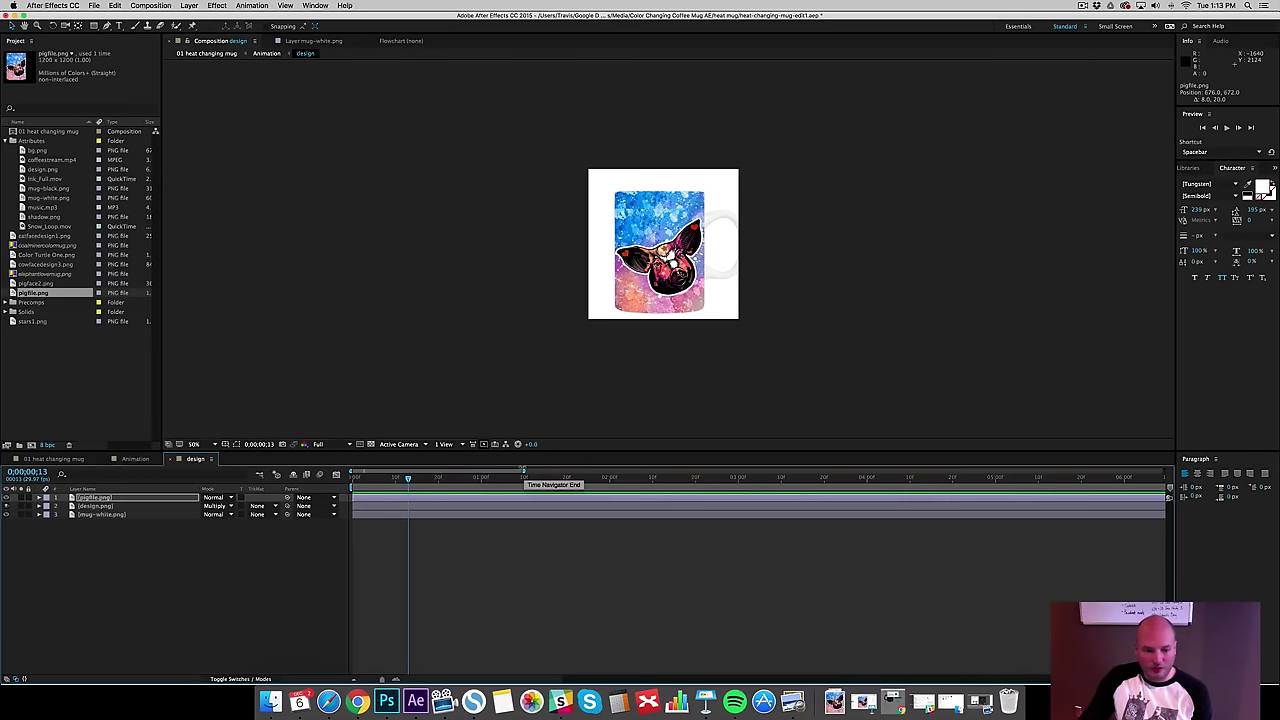
left_click_drag(521, 469, 1165, 469)
key("Home")
- Preview the 01 heat changing mug composition and stop it at 2:23
left_click(1228, 128)
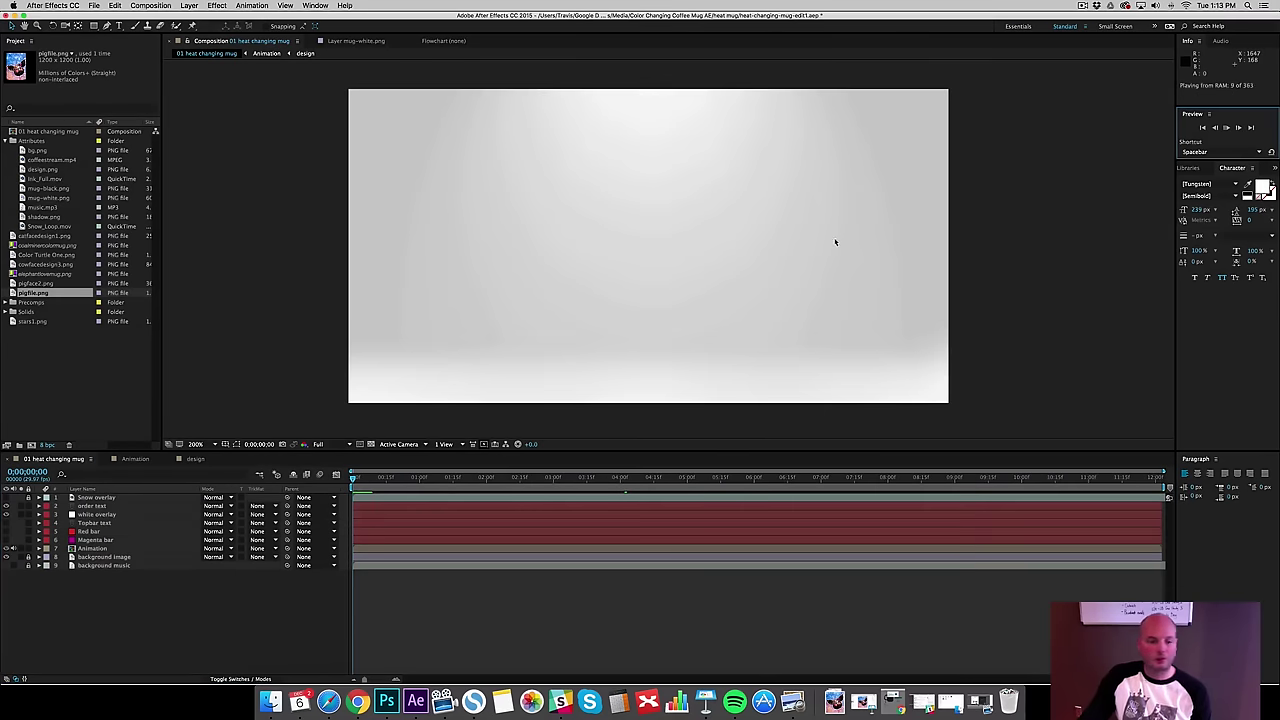
scroll(623, 380, "down", 2)
scroll(620, 385, "up", 4)
scroll(617, 387, "down", 2)
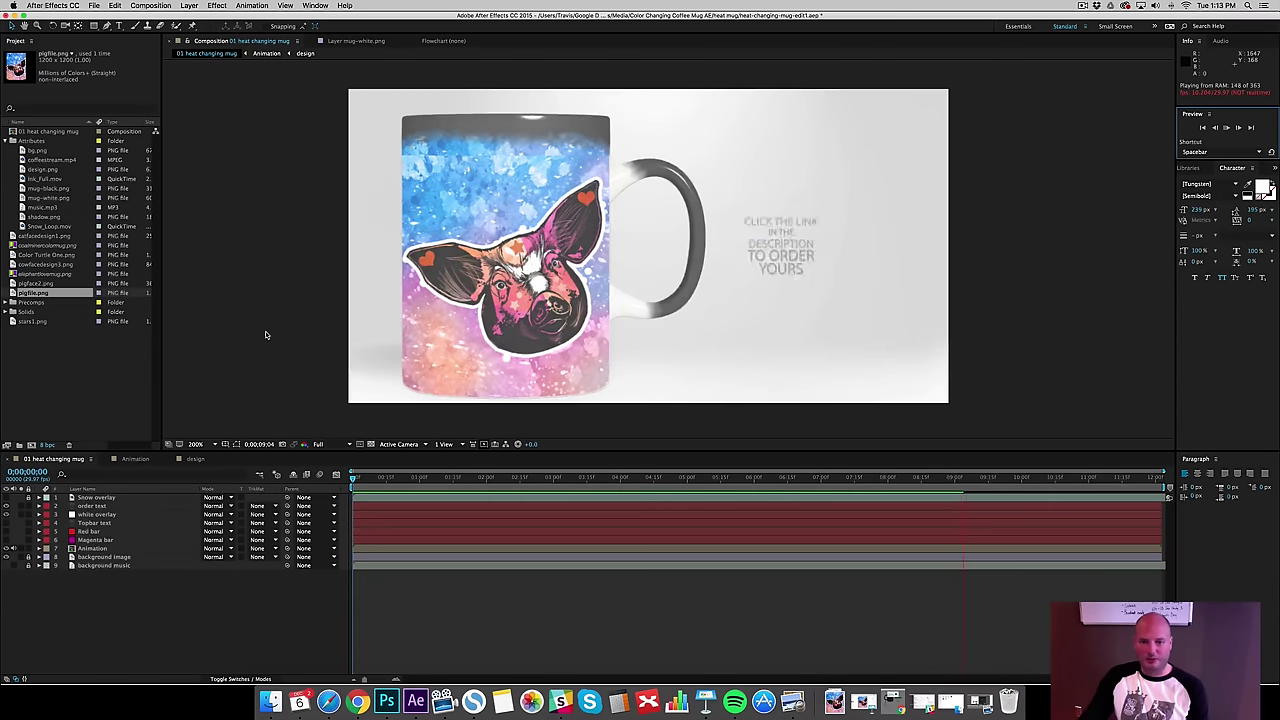
left_click(537, 477)
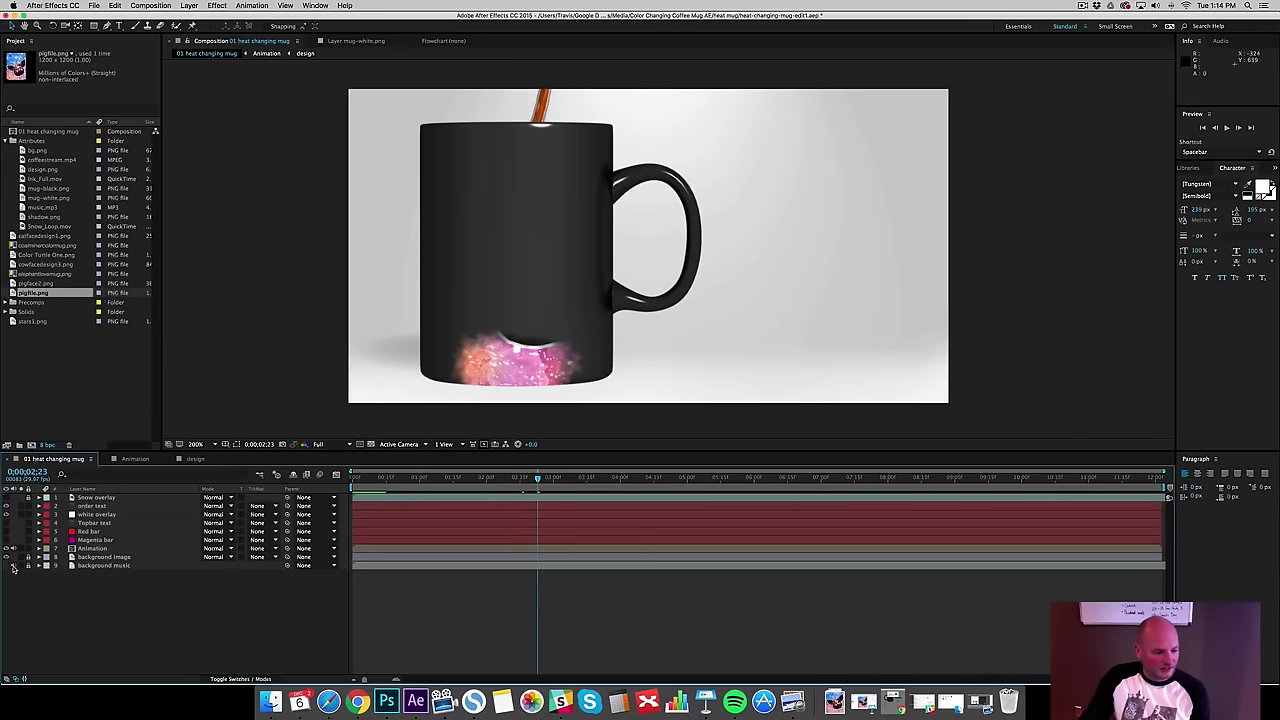
- Add the composition to the Adobe Media Encoder queue
left_click(93, 6)
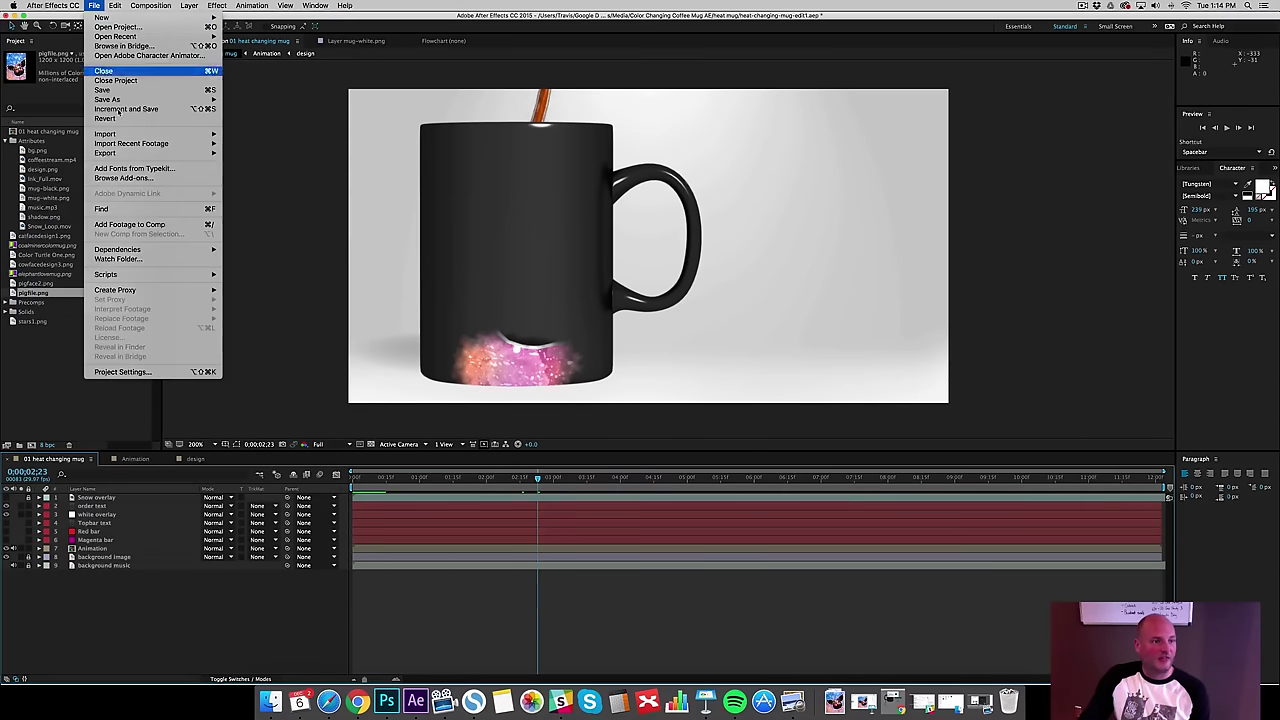
mouse_move(190, 153)
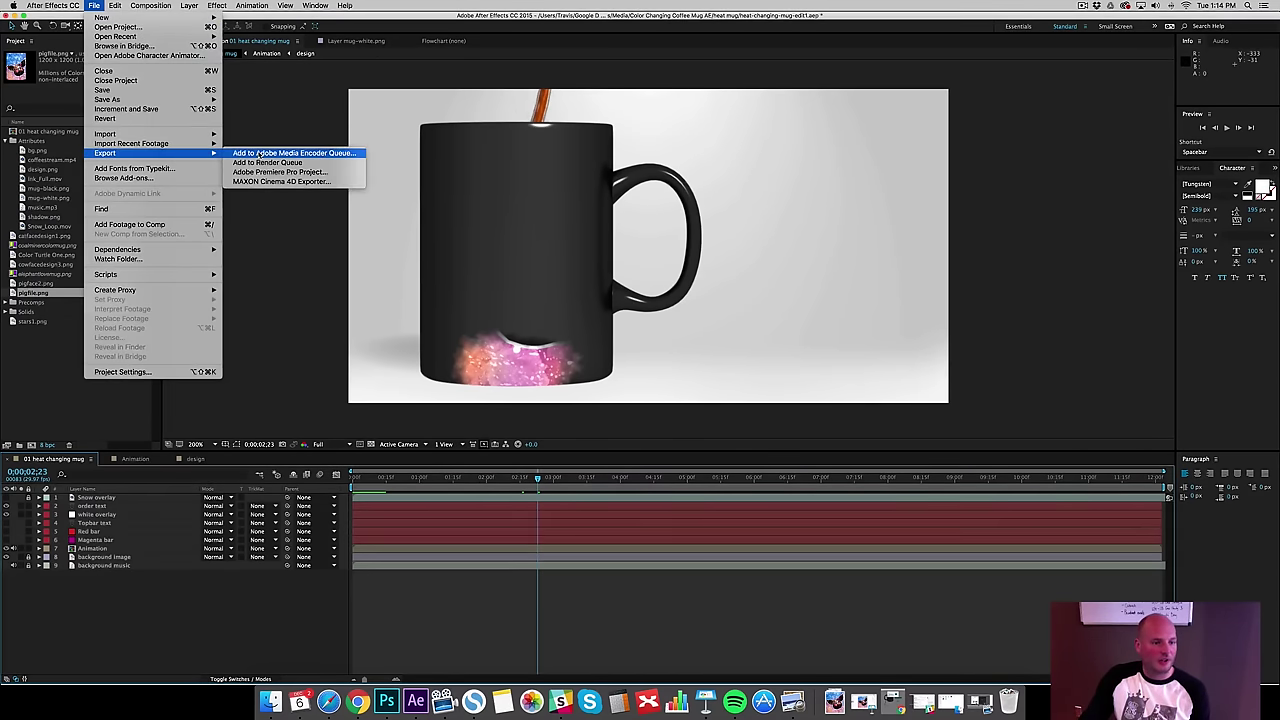
left_click(260, 153)
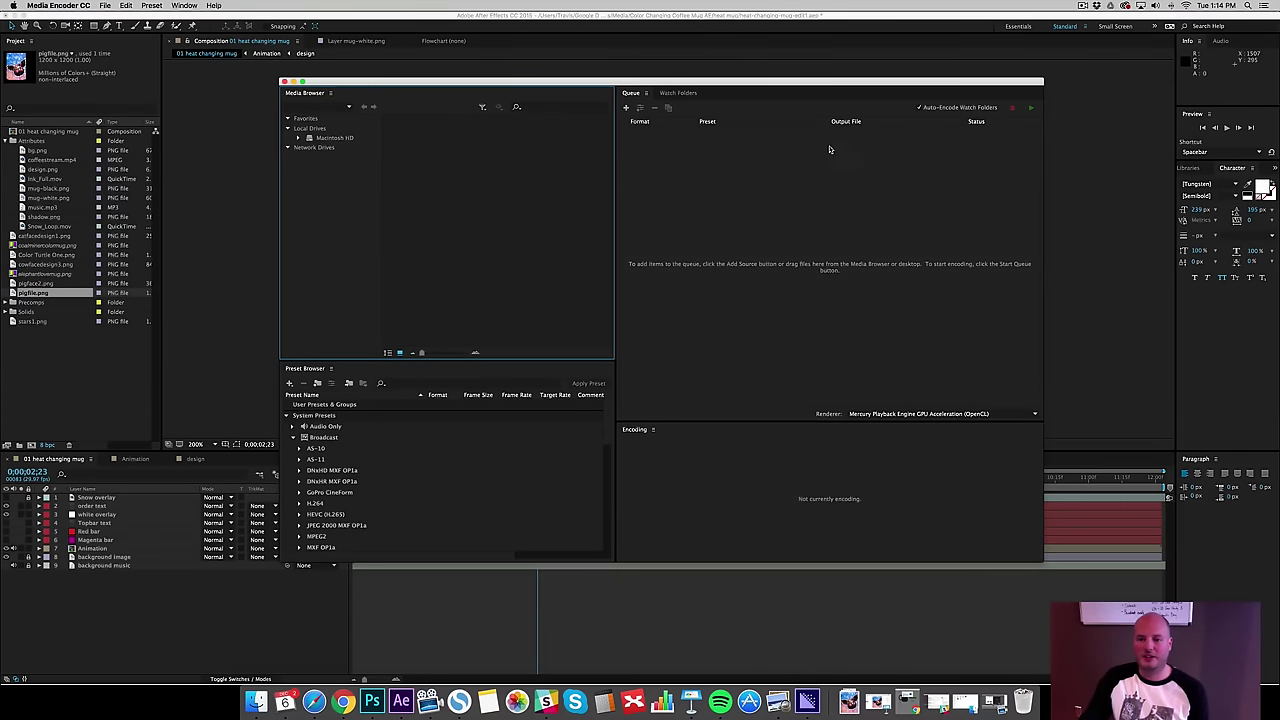
- Set the output file to pigmug1 on the Desktop and start the queue
left_click_drag(808, 89, 783, 89)
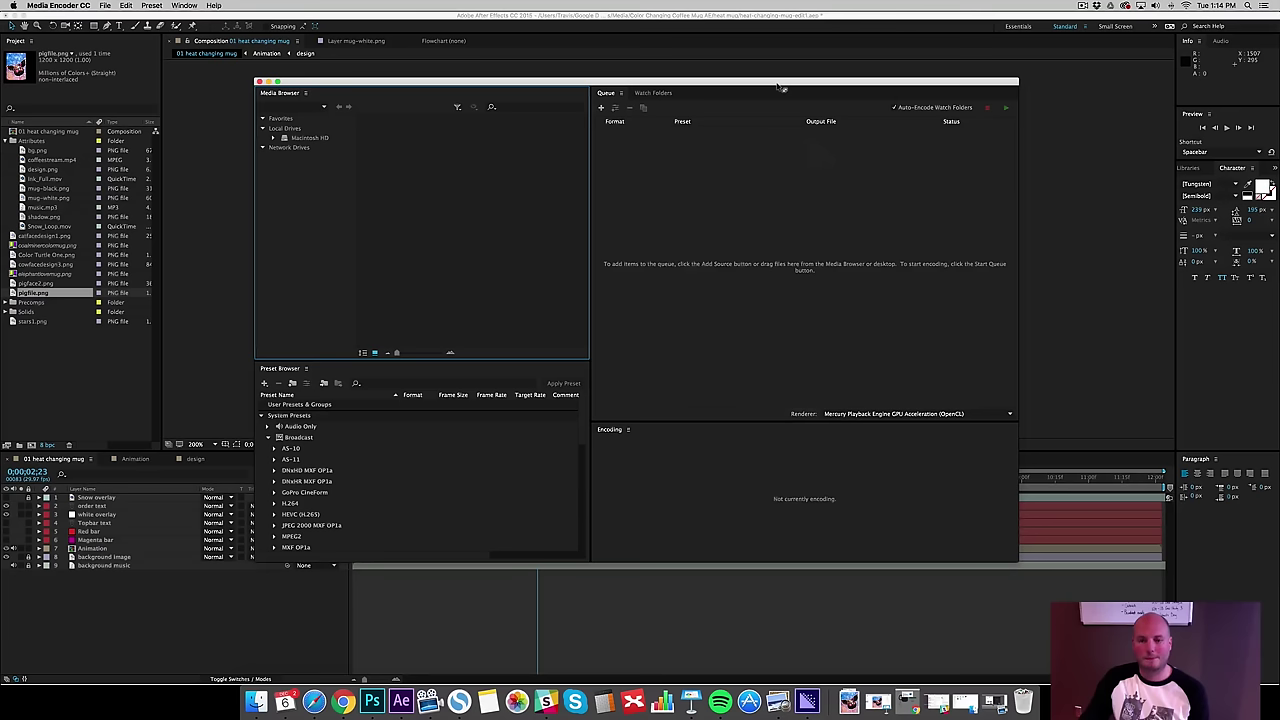
left_click(840, 143)
key("BackSpace")
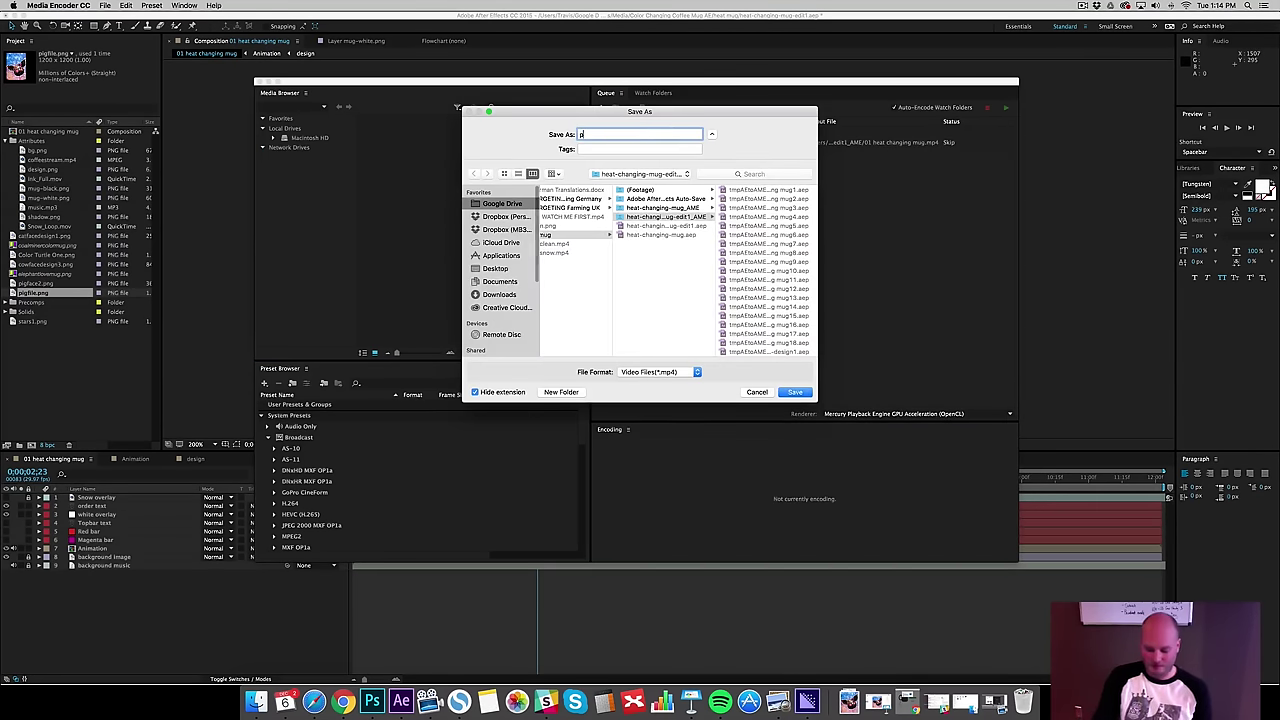
type("pug")
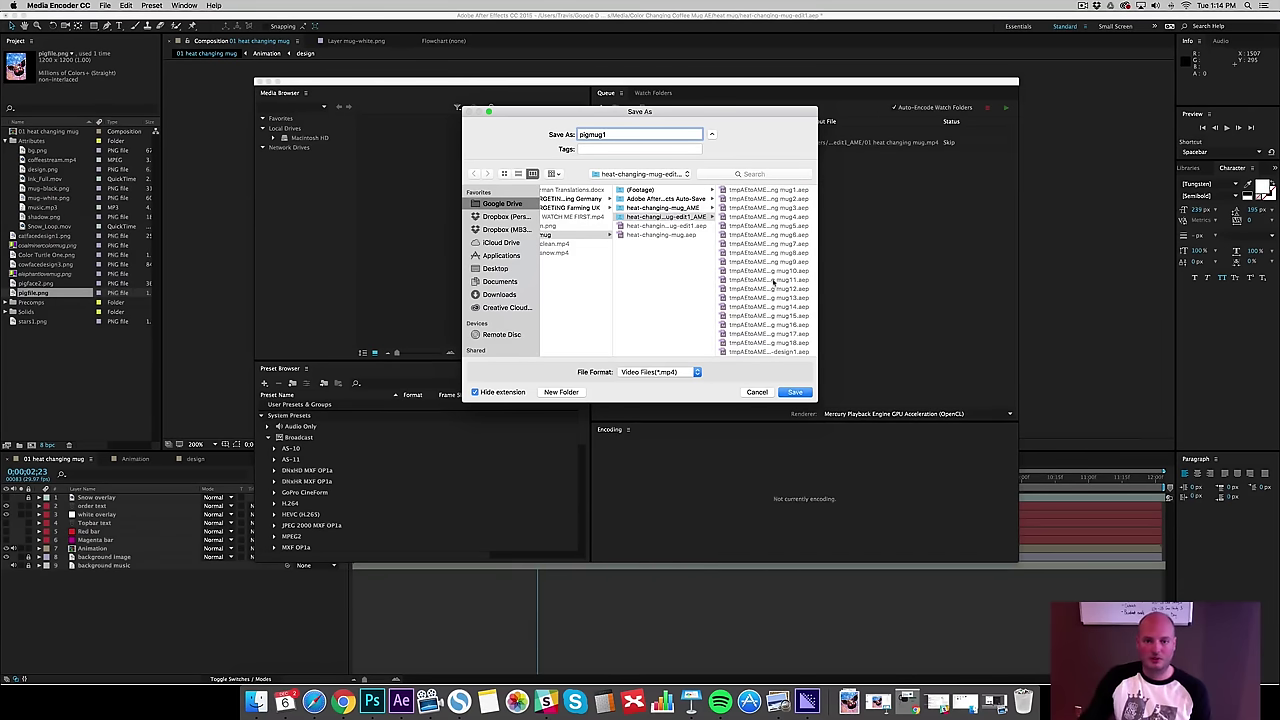
left_click(497, 269)
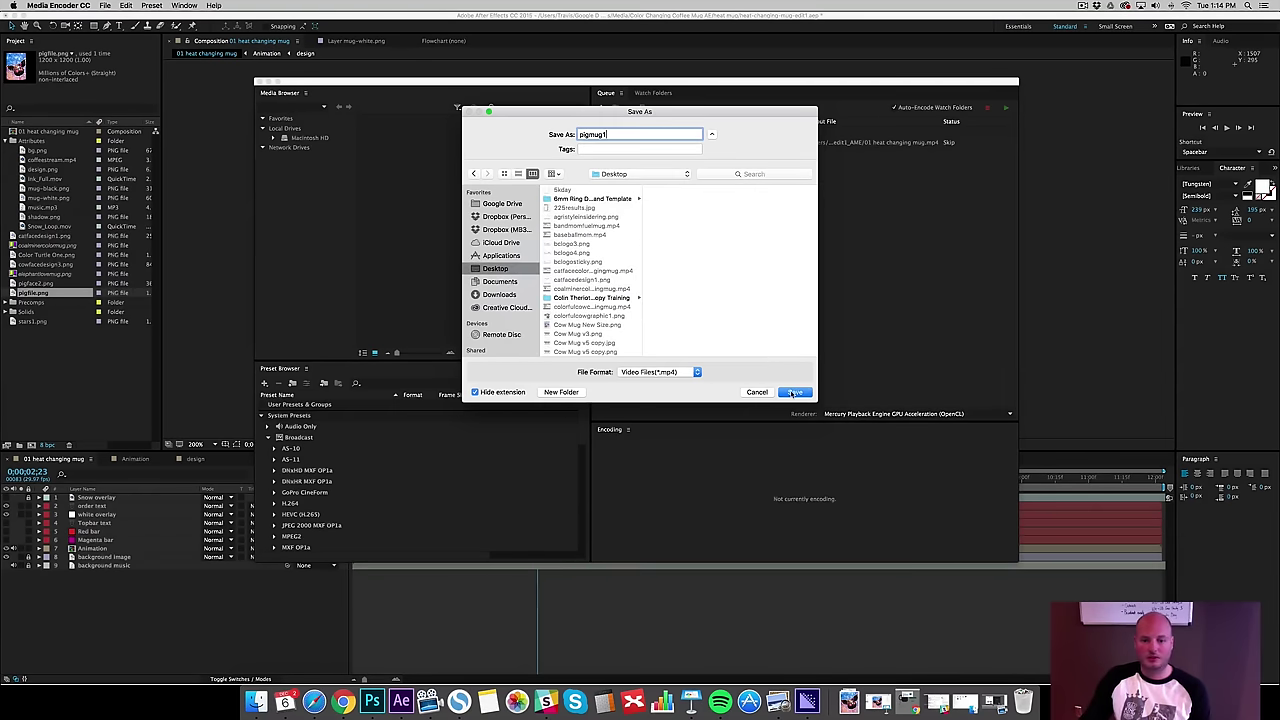
left_click(793, 392)
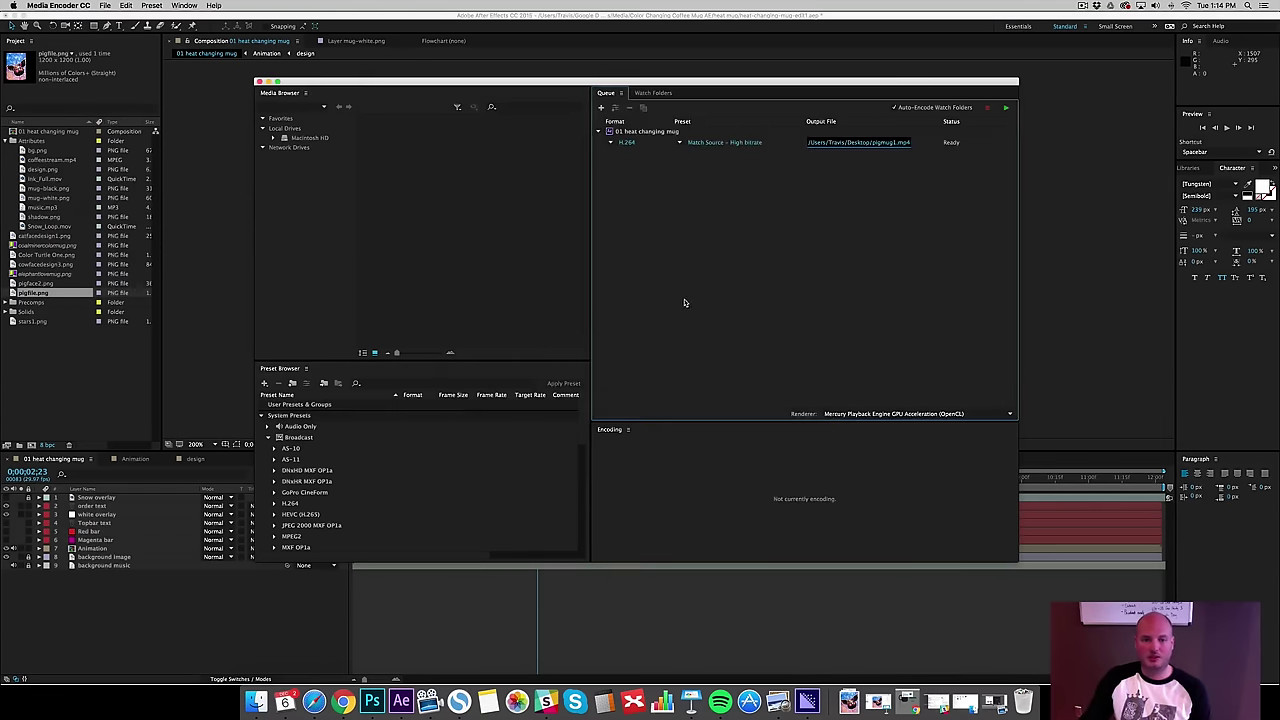
left_click(1007, 108)
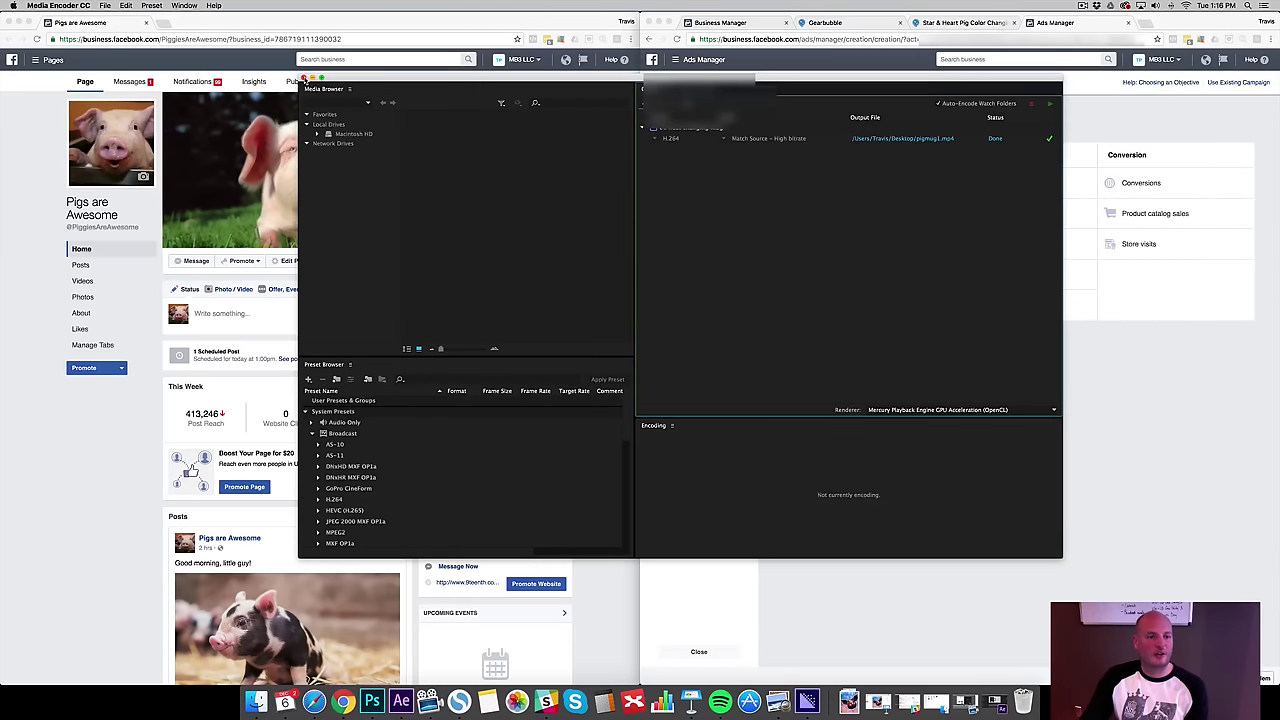
- Quit Media Encoder to bring the Pigs are Awesome page and Ads Manager back into view
key("cmd+q")
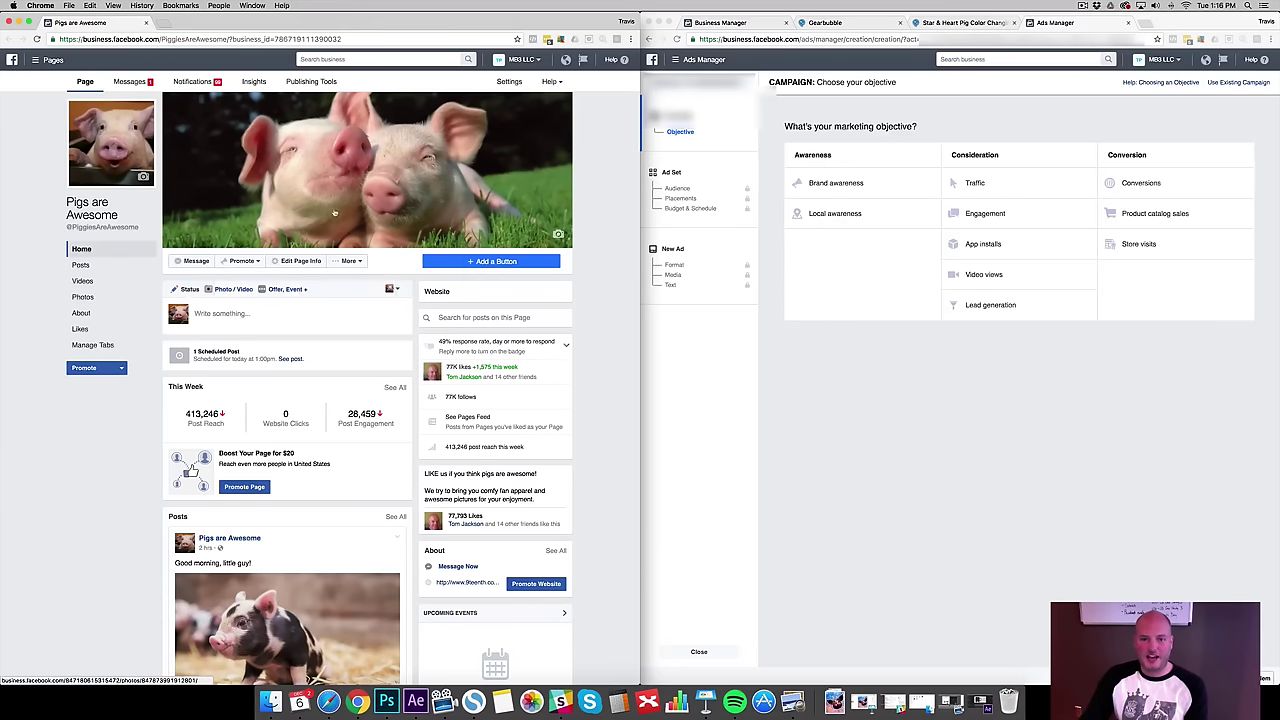
- Upload pigmug1.mp4 from the Desktop and title it 'Buy This Awesome Color Changing Pig Coffee Mug'
left_click(252, 292)
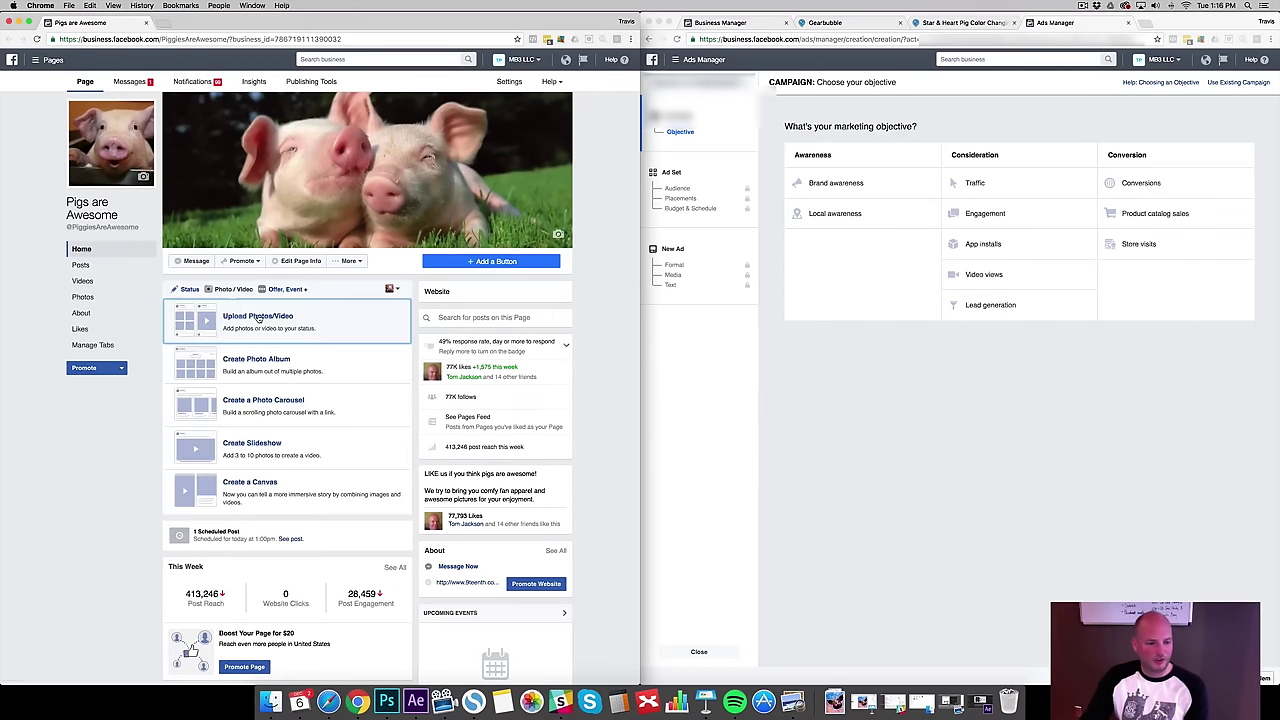
left_click(258, 318)
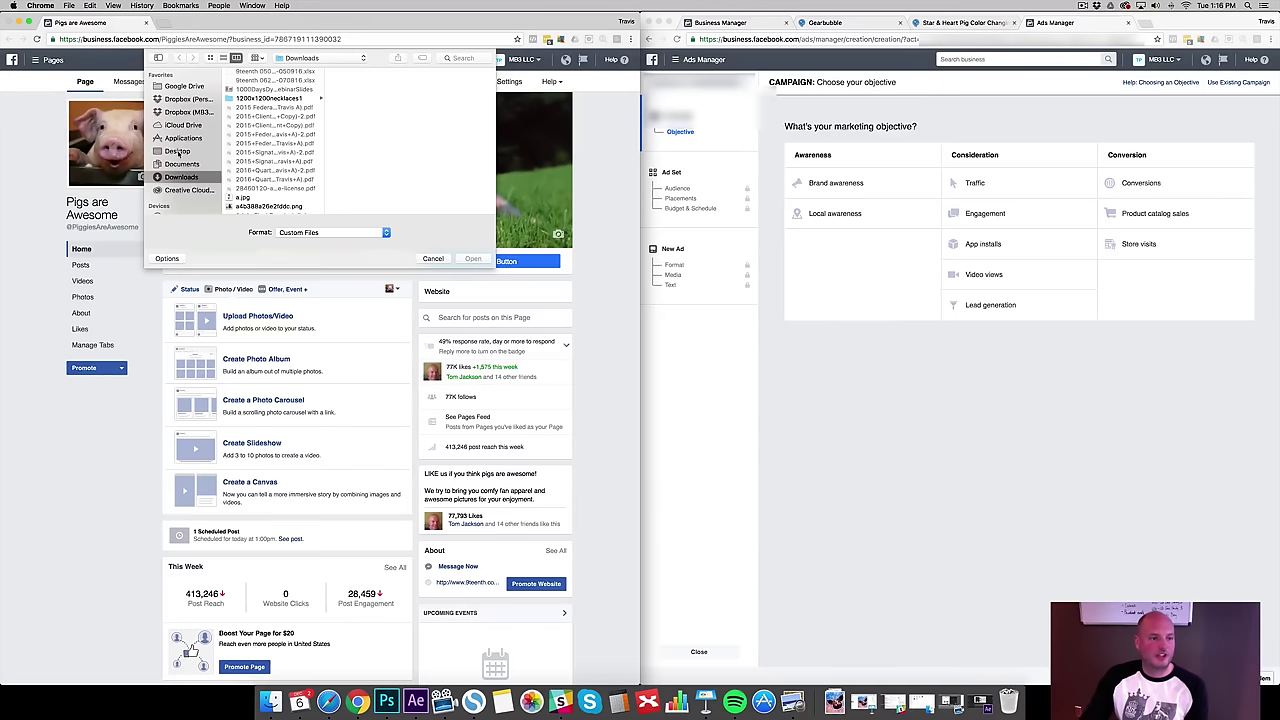
left_click(178, 152)
scroll(270, 150, "down", 10)
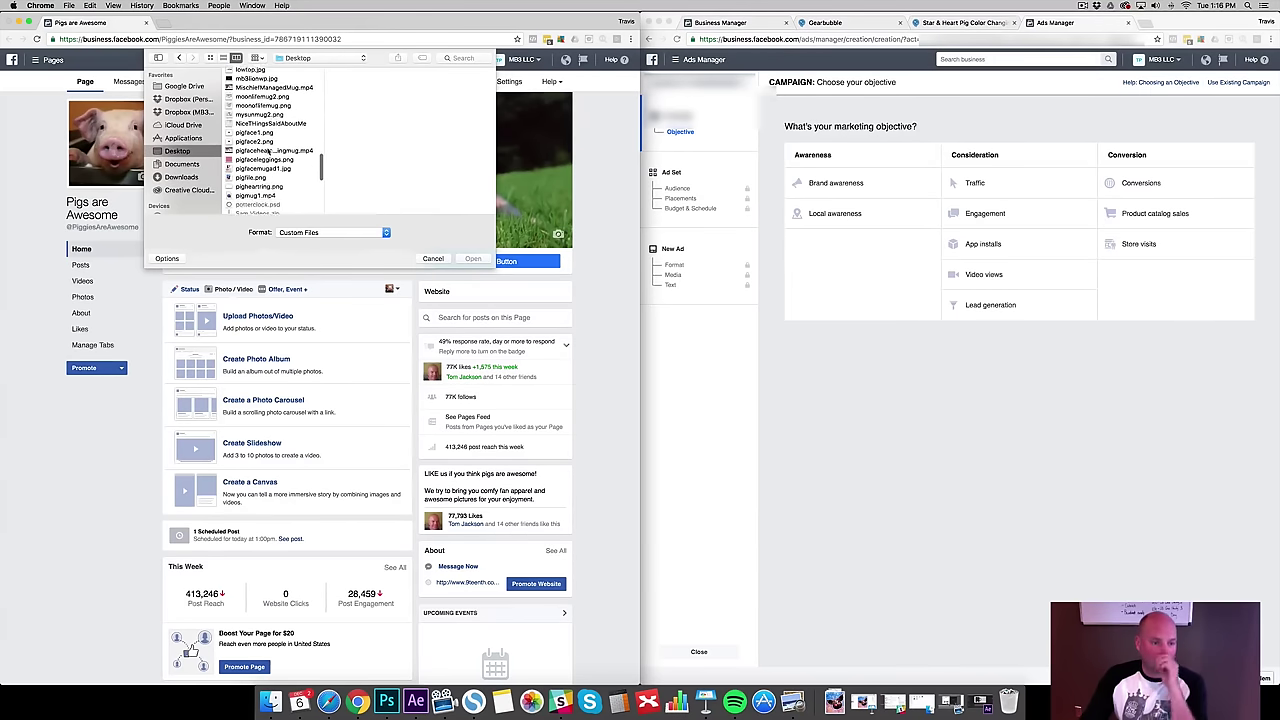
scroll(268, 150, "down", 1)
left_click(258, 191)
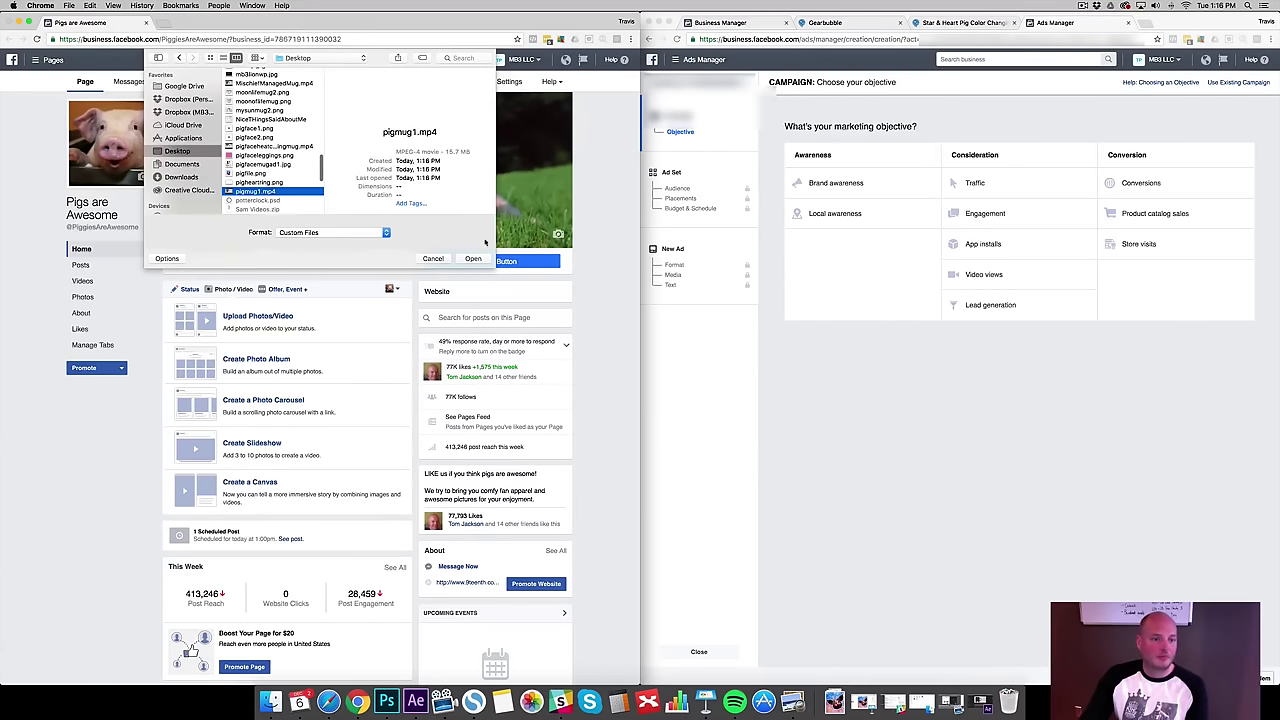
left_click(472, 258)
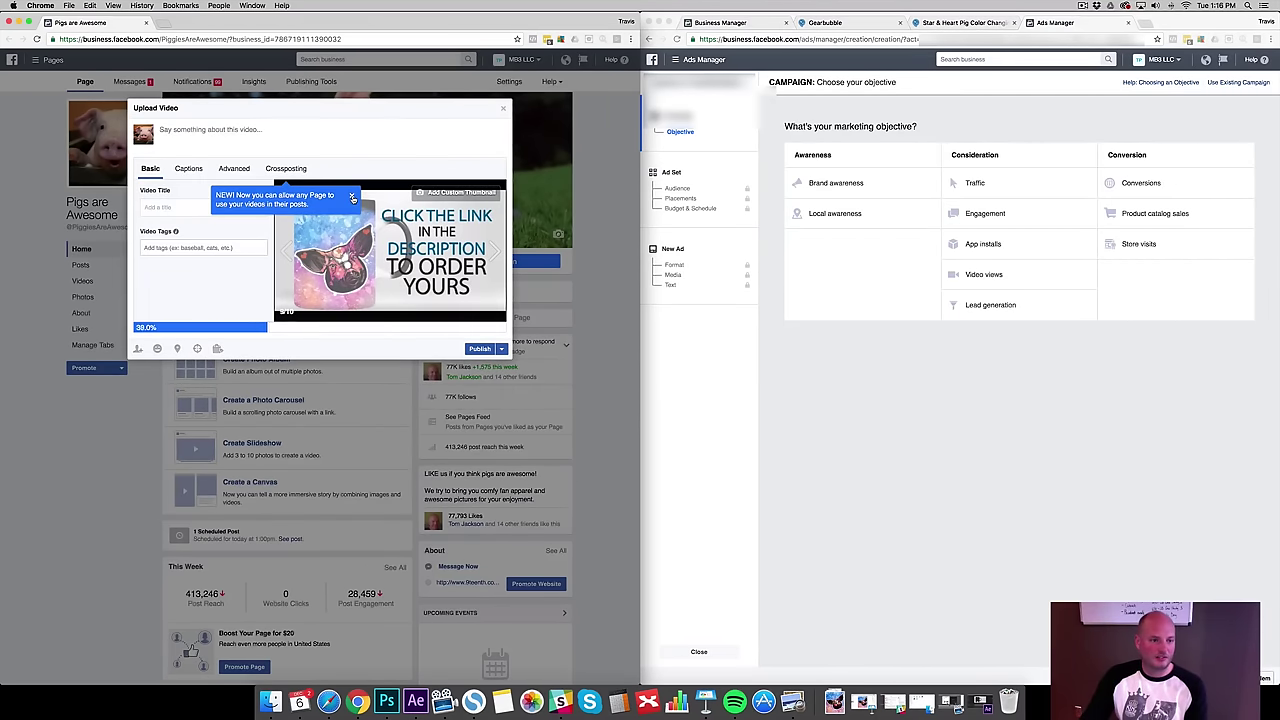
left_click(190, 207)
type("Buy")
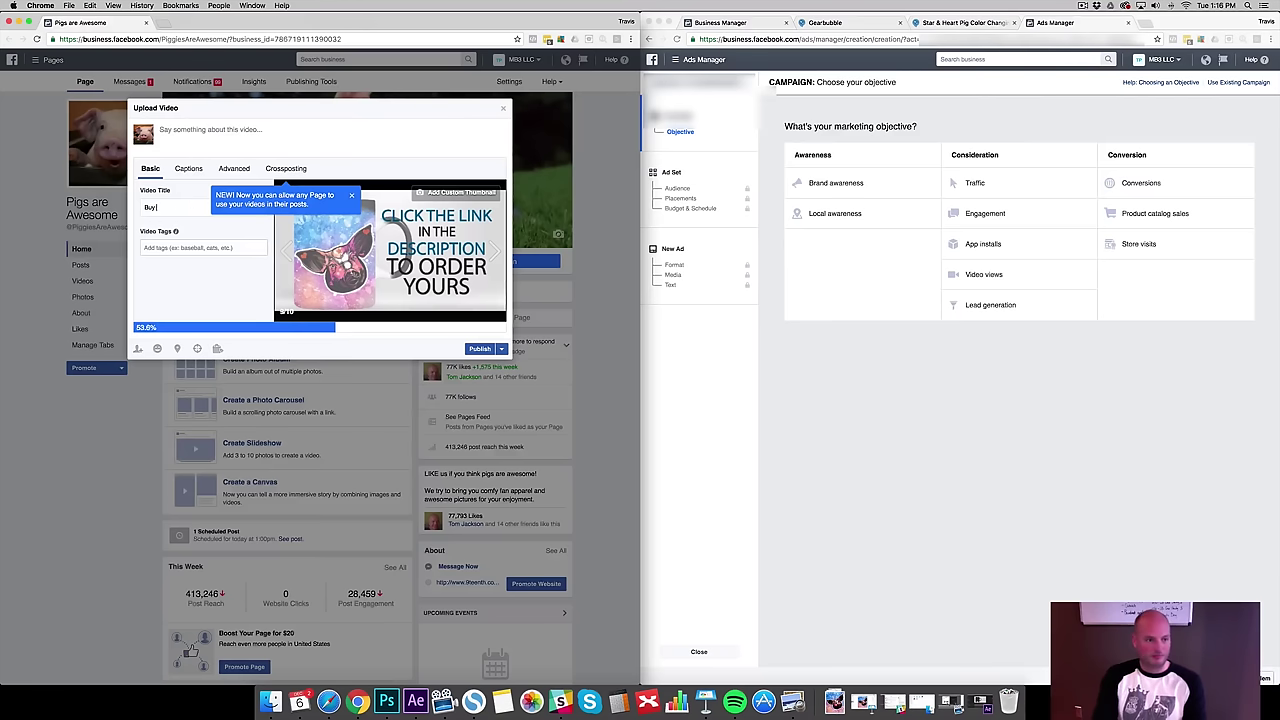
type(" This Awesome")
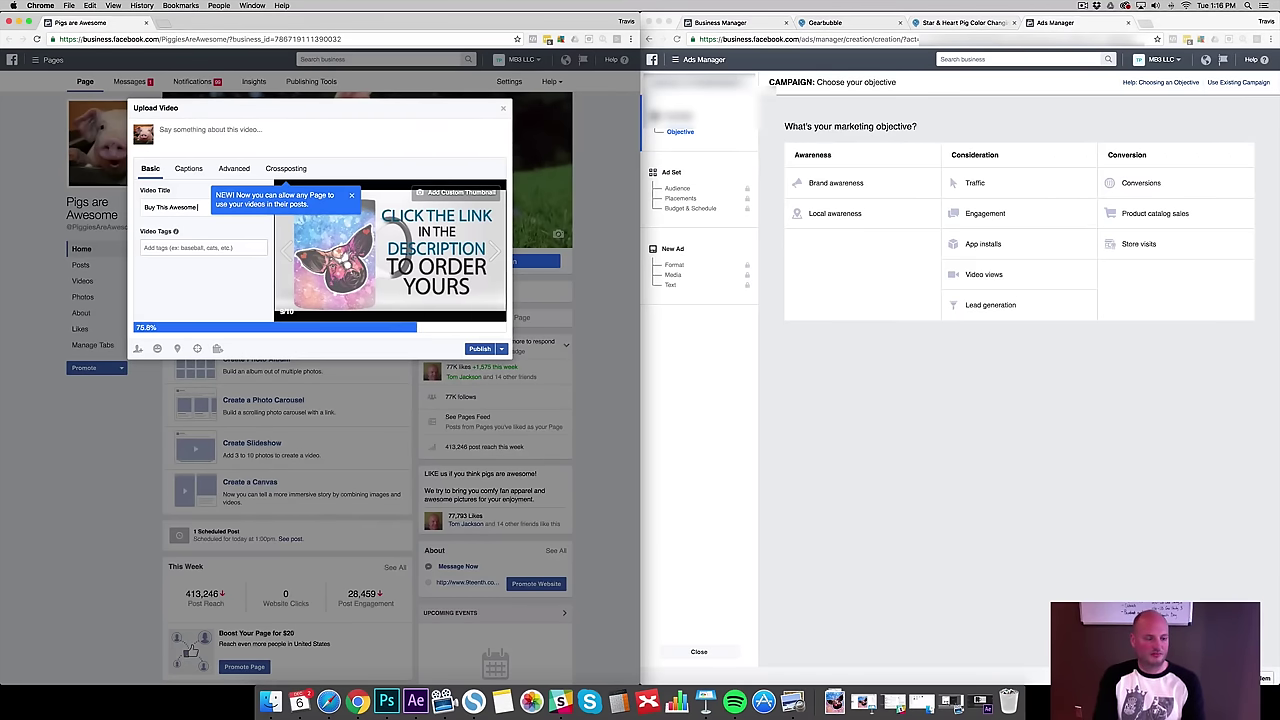
type(" Colo")
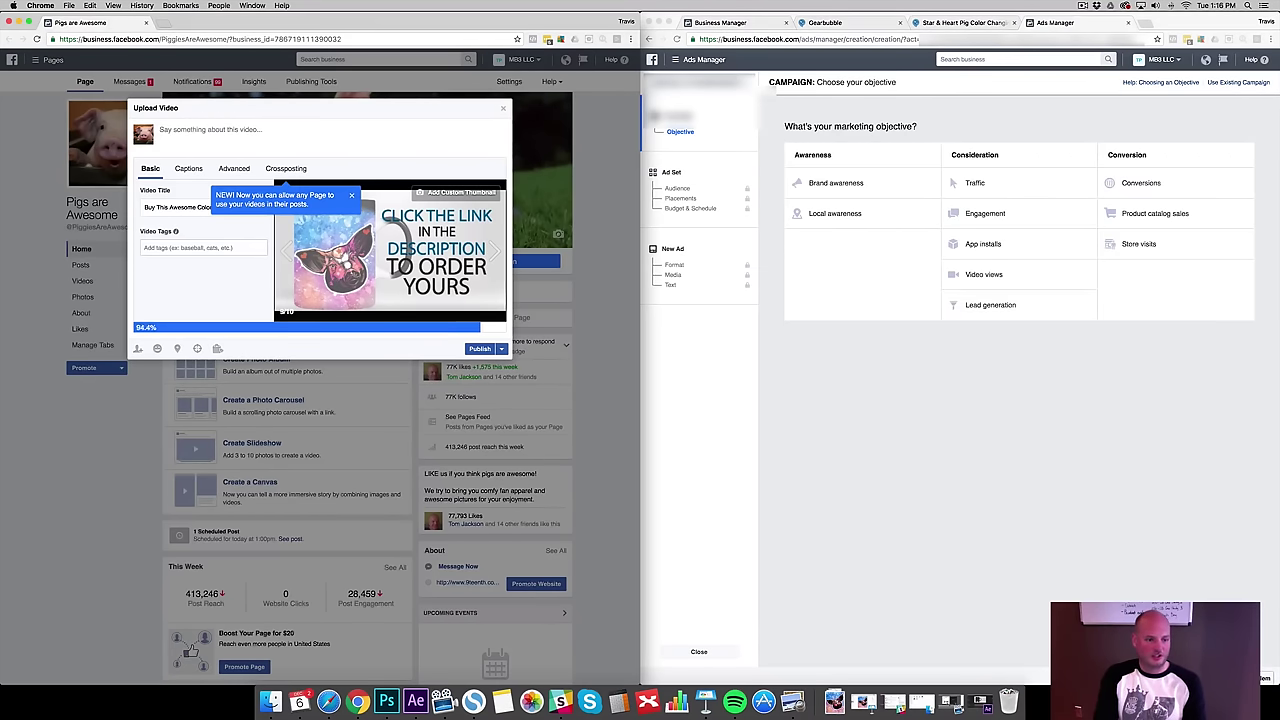
type("r Changing")
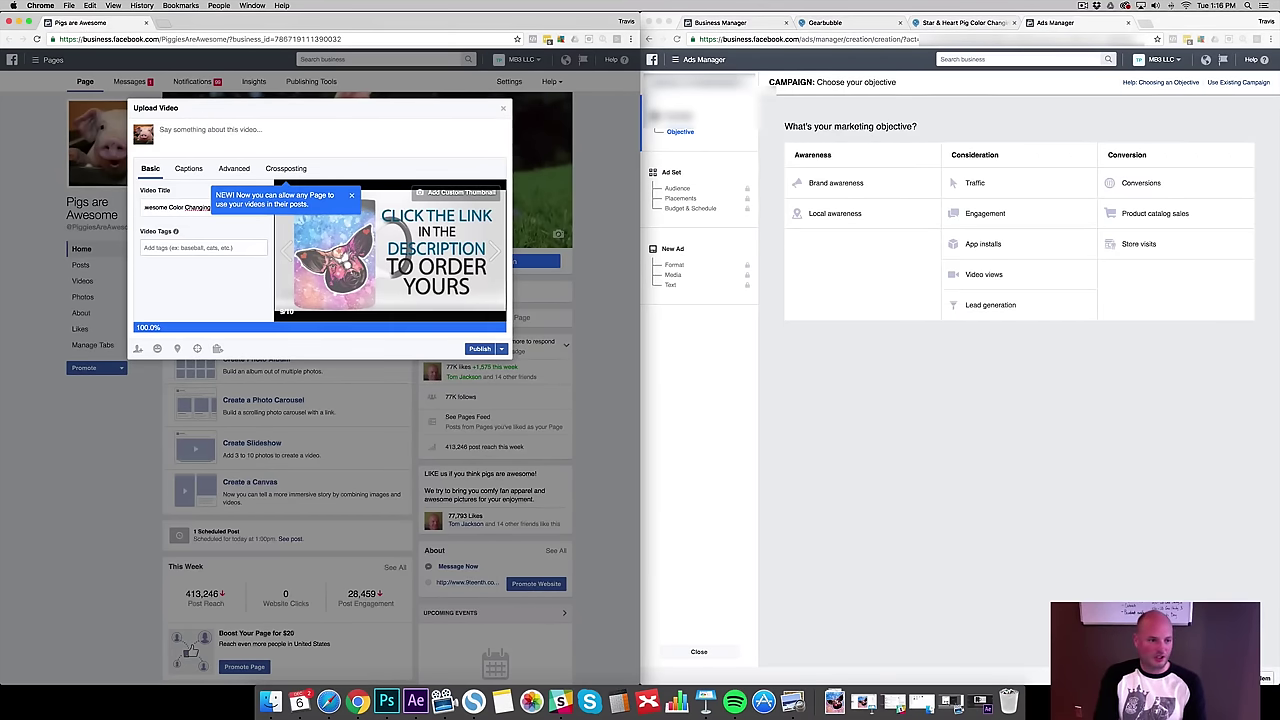
type(" P")
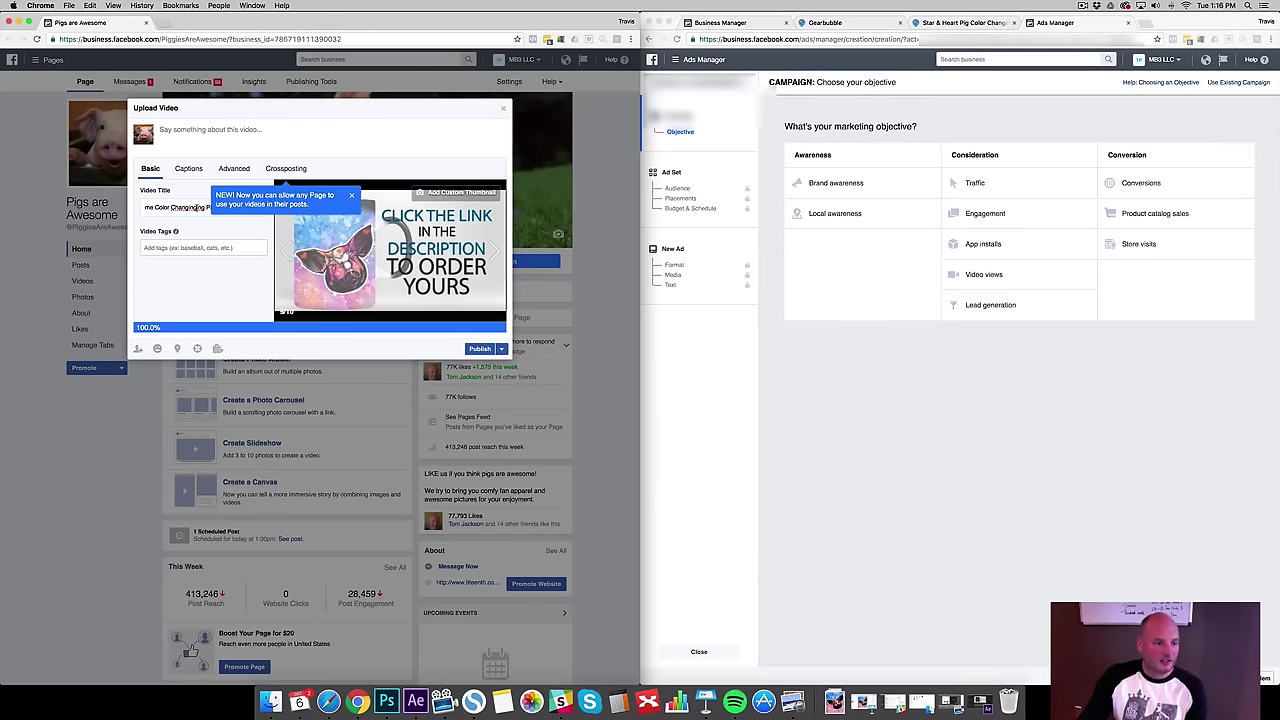
type("ig Coffee Mug")
- Tag the video Pig, Farmer, Farm and Livestock
left_click(351, 195)
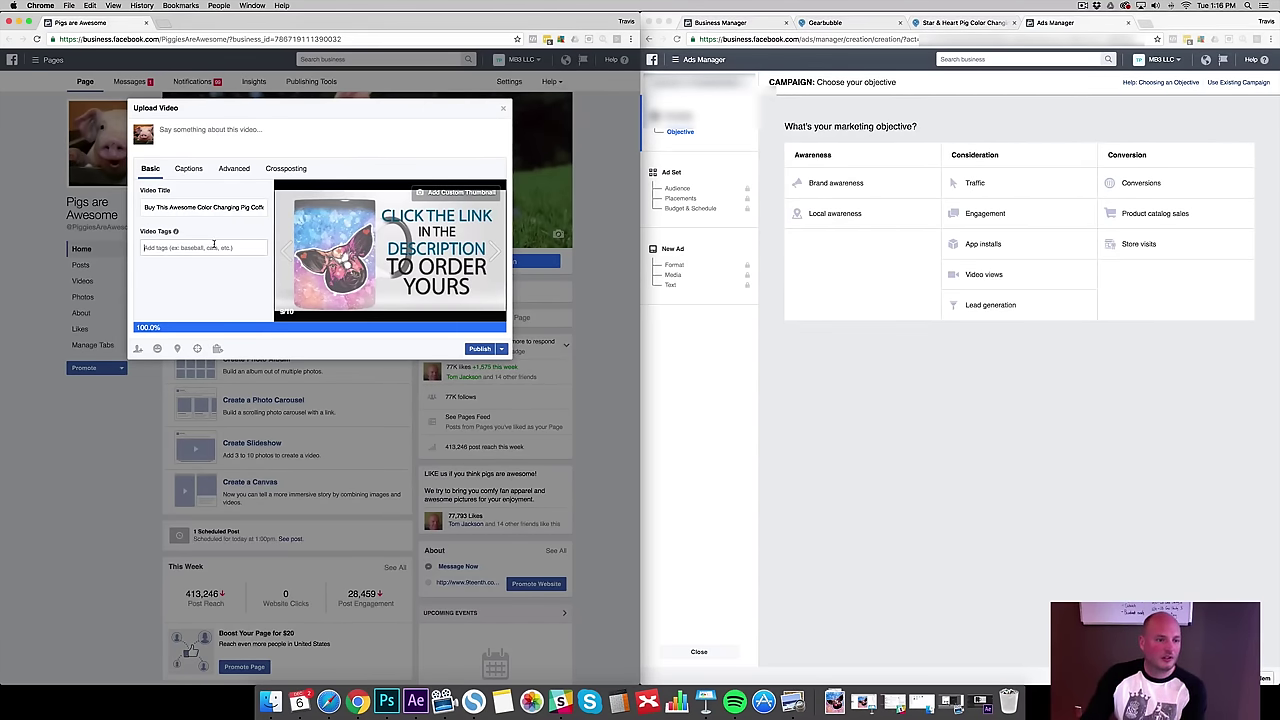
type("Pig")
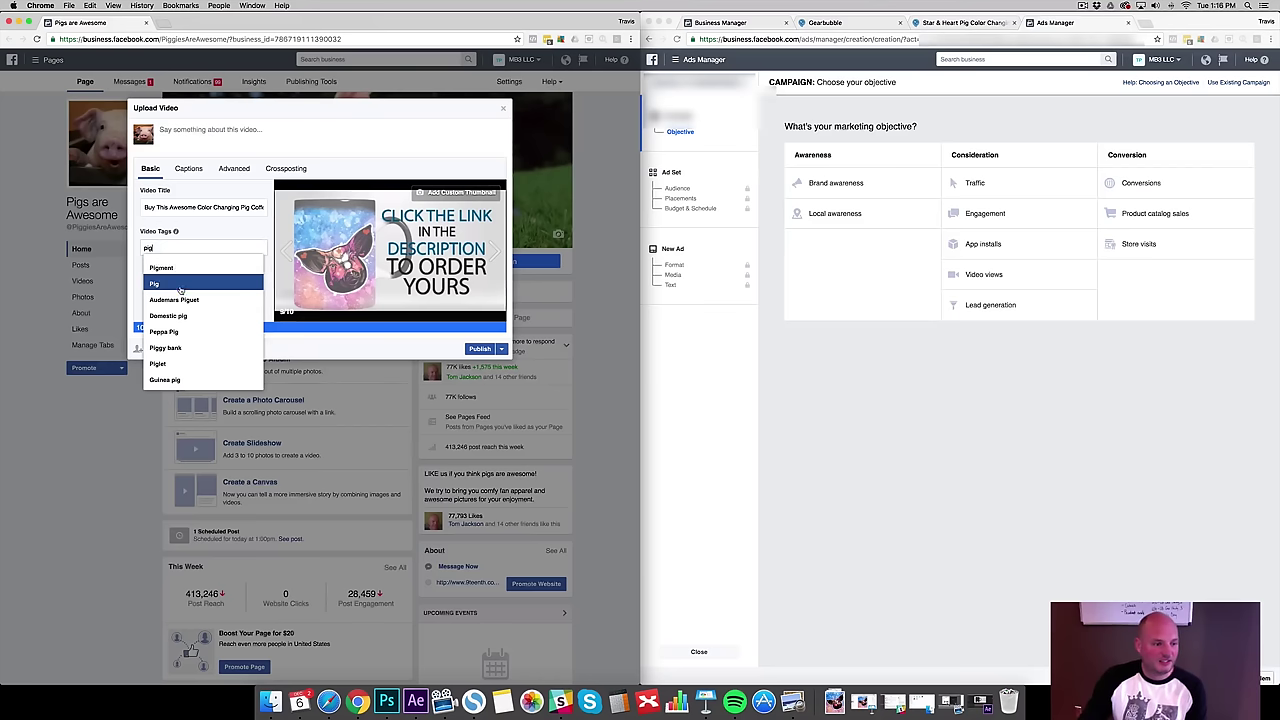
left_click(175, 277)
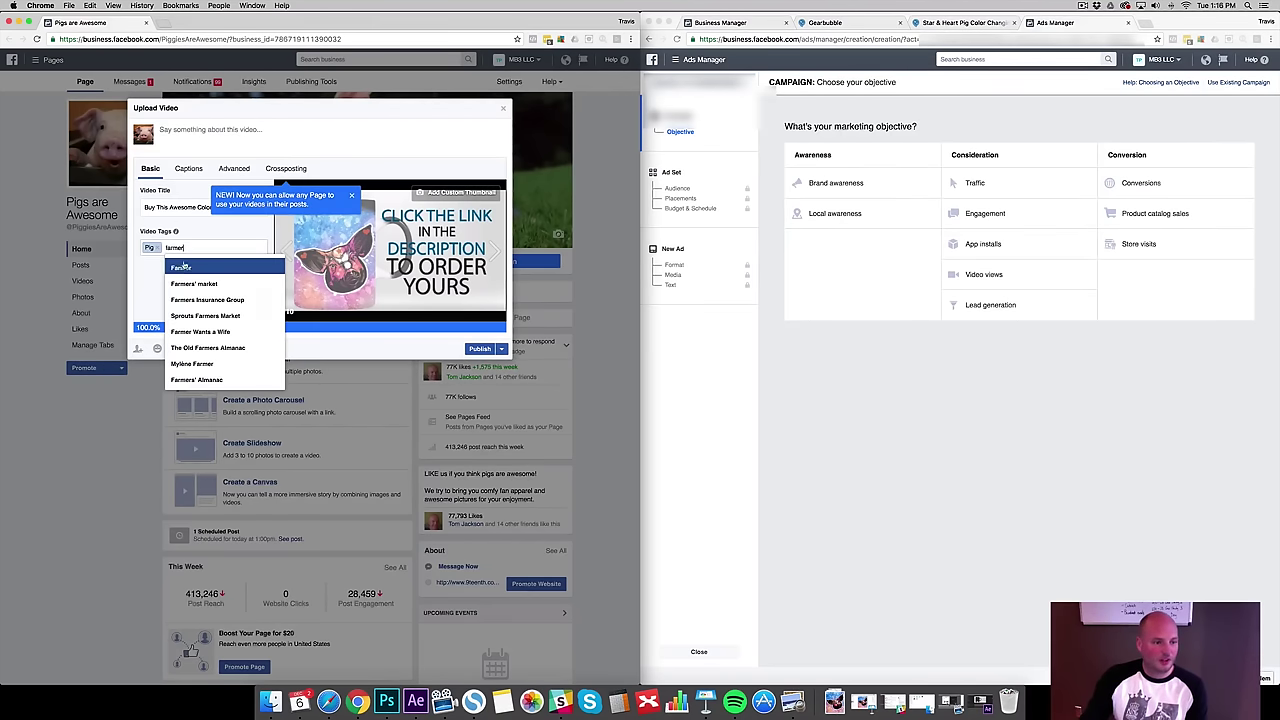
left_click(193, 262)
type("far")
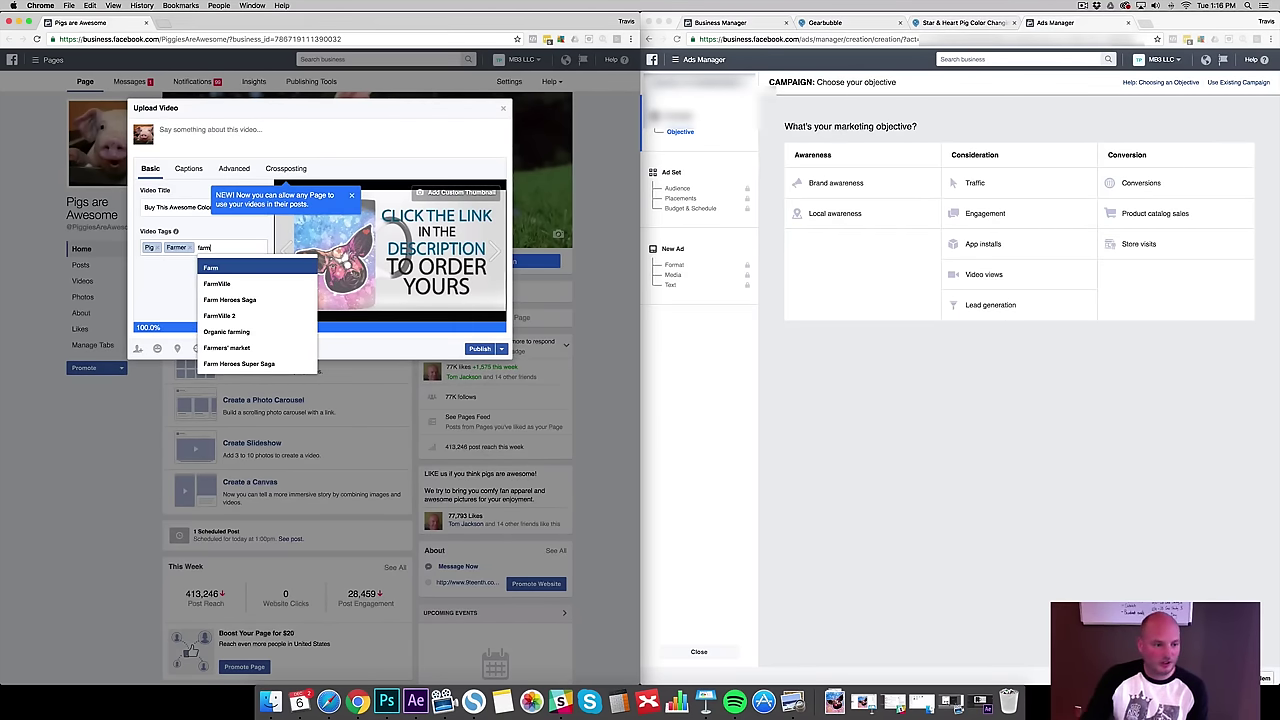
left_click(219, 270)
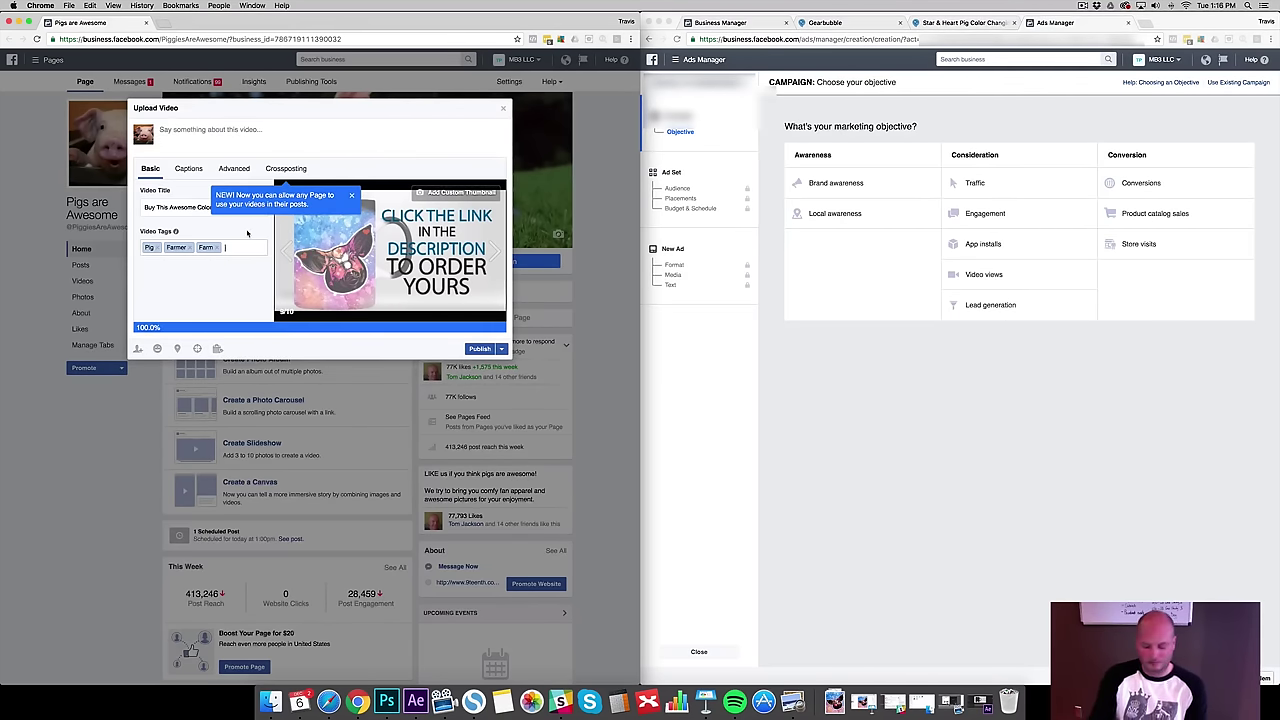
type("livestock")
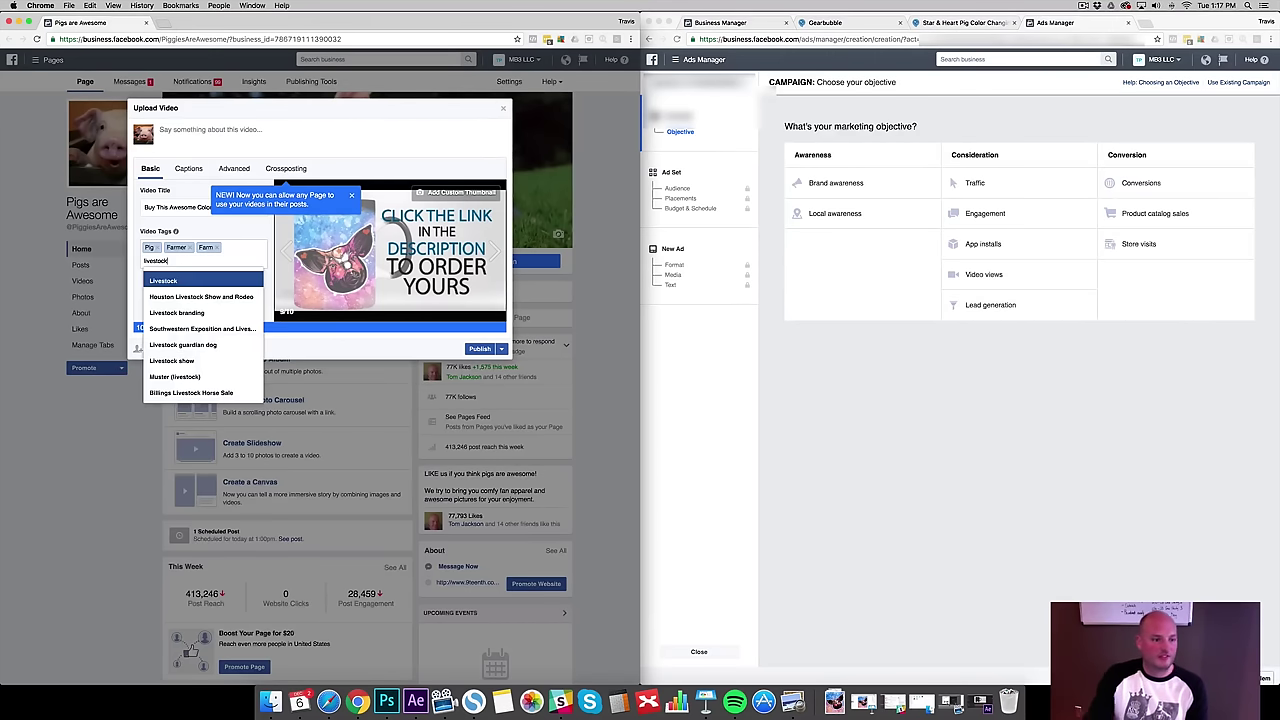
left_click(187, 280)
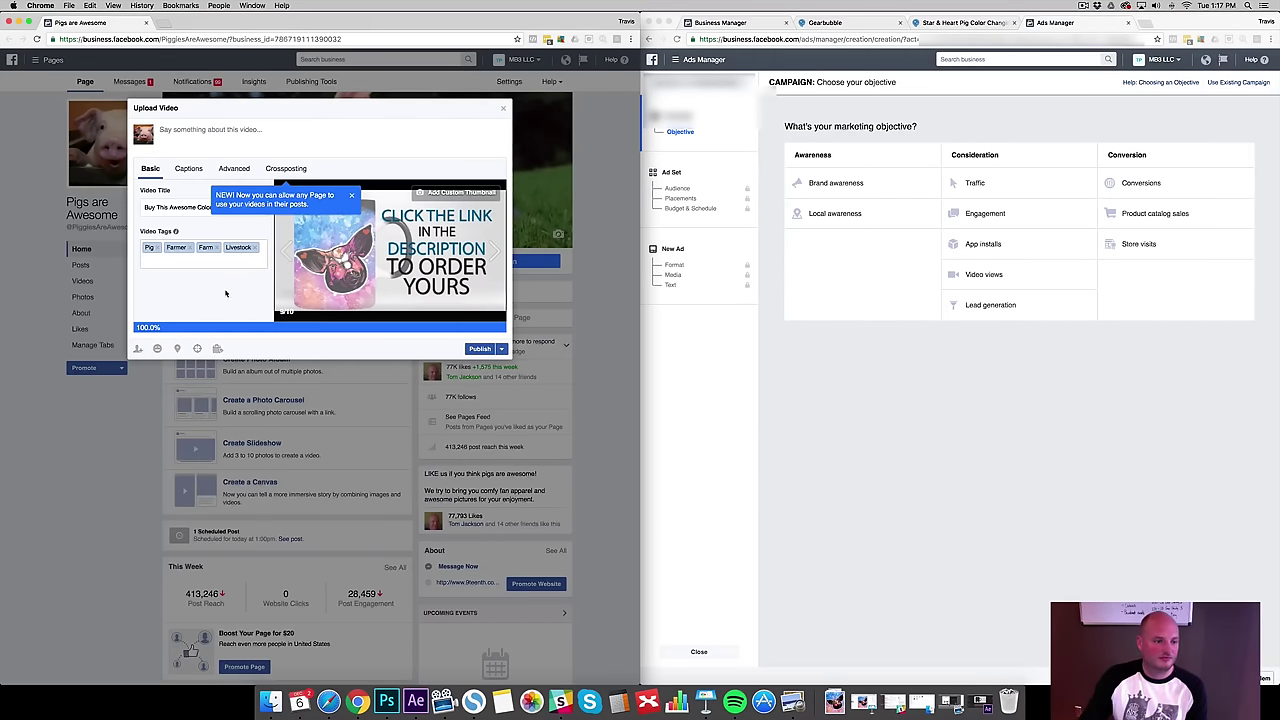
left_click(352, 196)
left_click(247, 122)
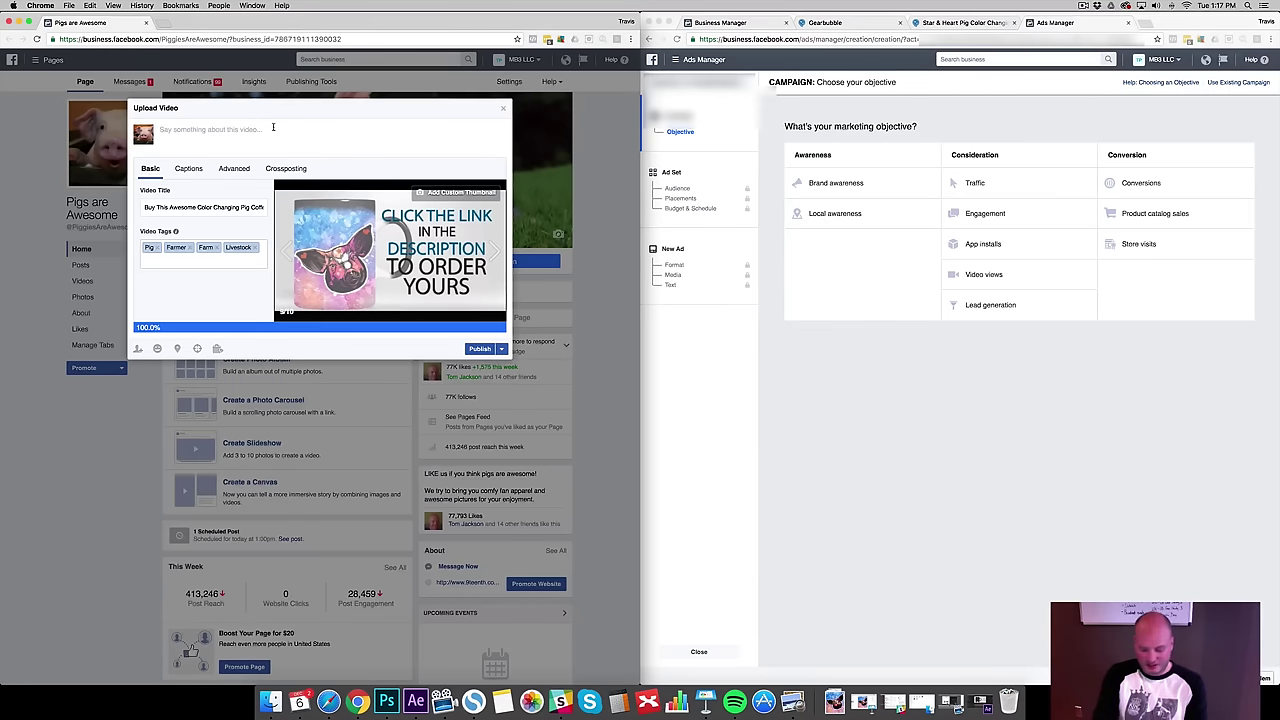
- Write the color changing pig coffee mug pitch, a 'Buy yours here:' line and the gift reminder
type("Check out th")
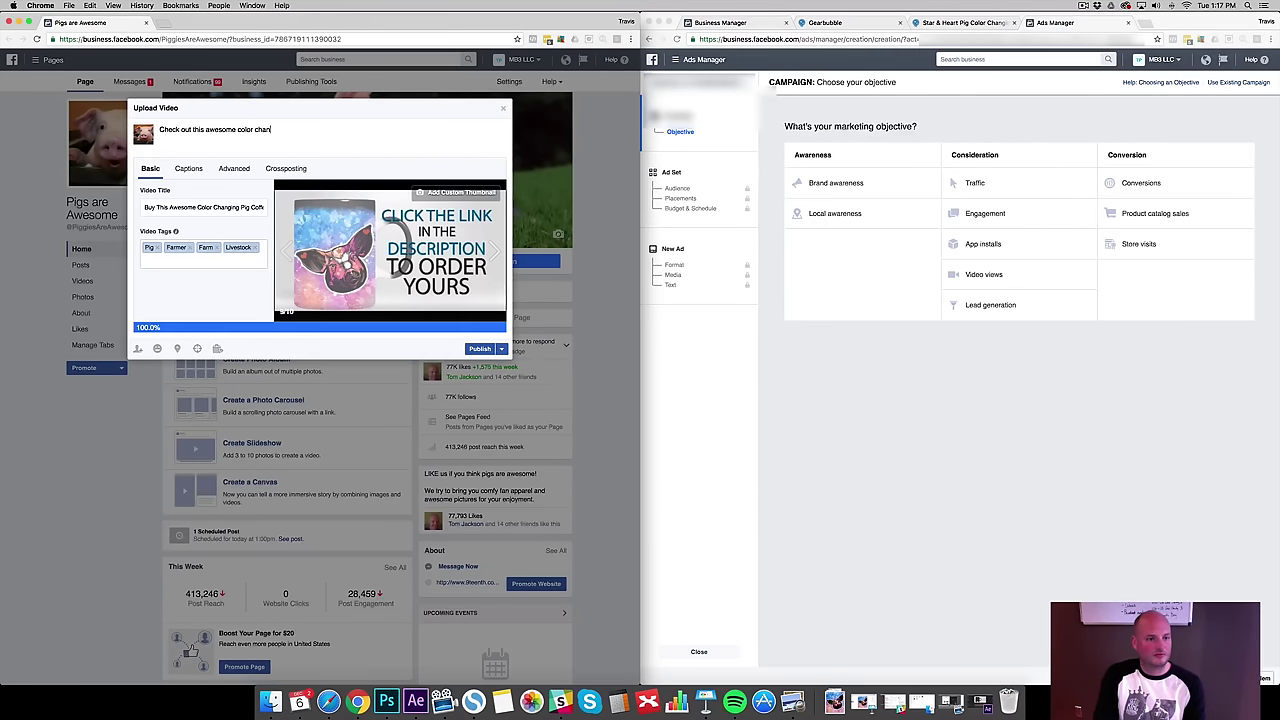
type("is awesome colorful colo")
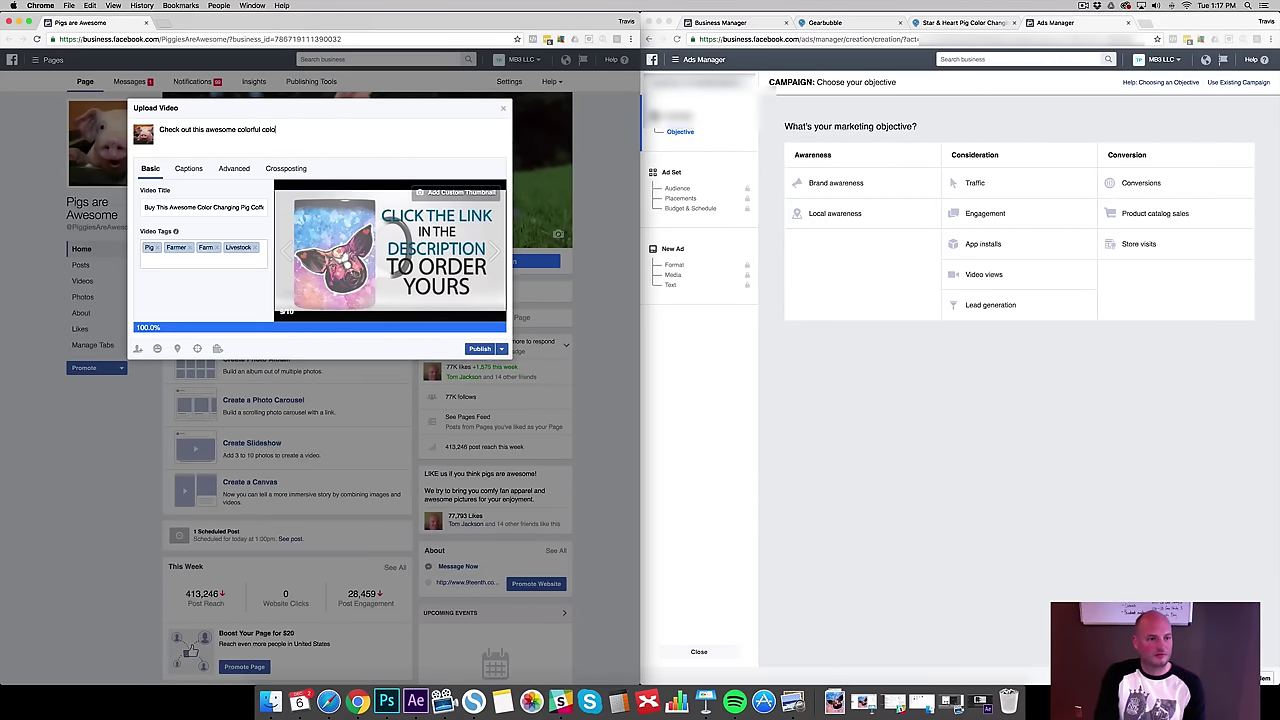
type("r chaning")
key("BackSpace")
key("BackSpace")
key("BackSpace")
type("ging pig p")
type("offee mug!  Perfect for any pig lovers")
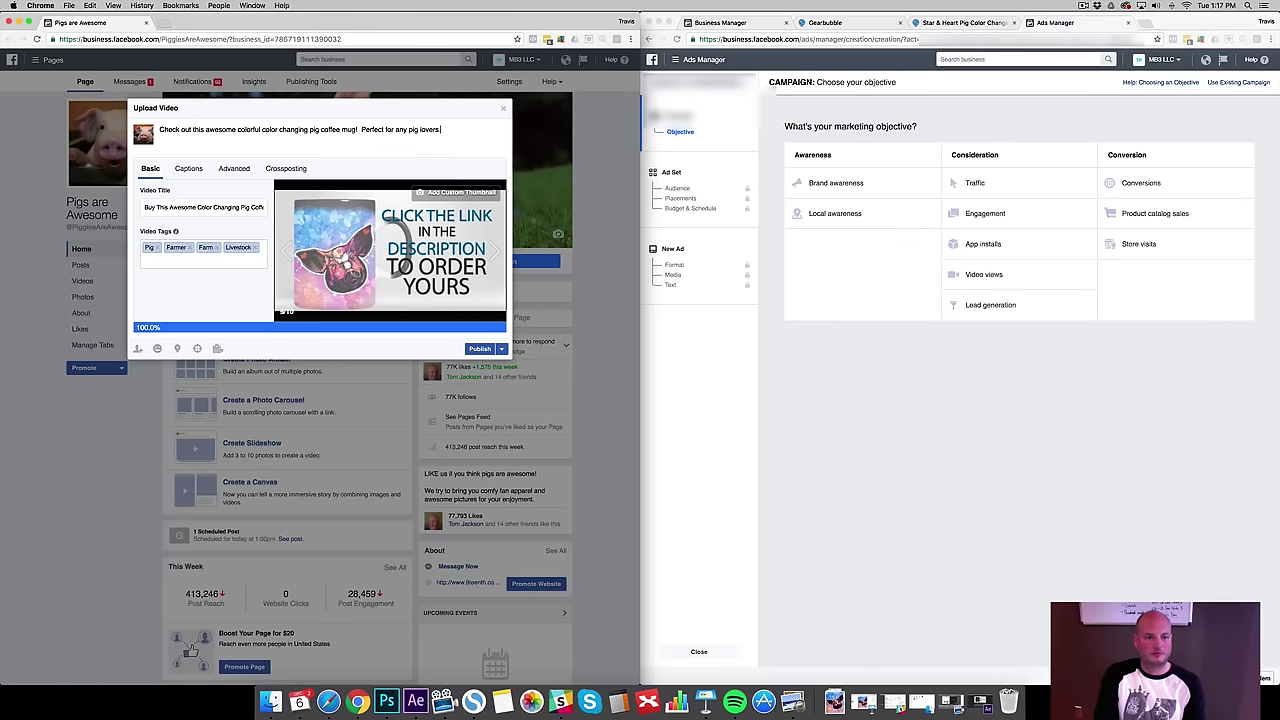
type(" out there!")
key("Return")
type("Buy yours here:")
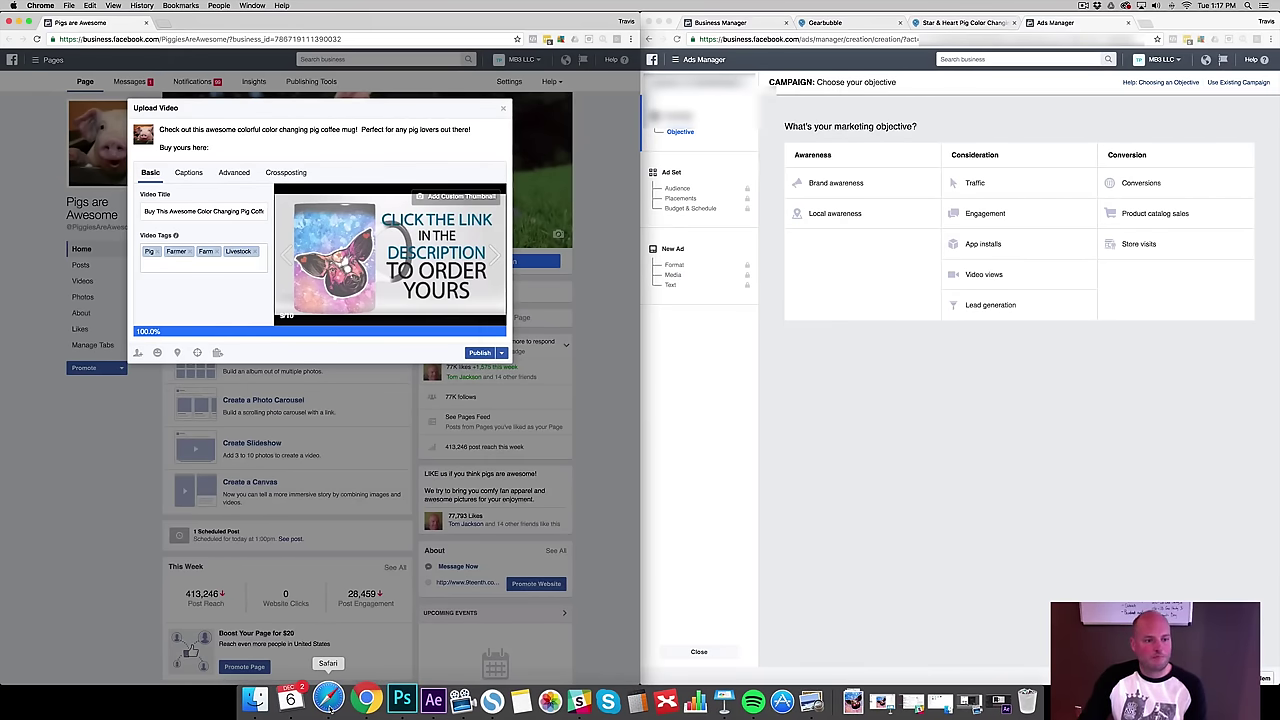
key("Return")
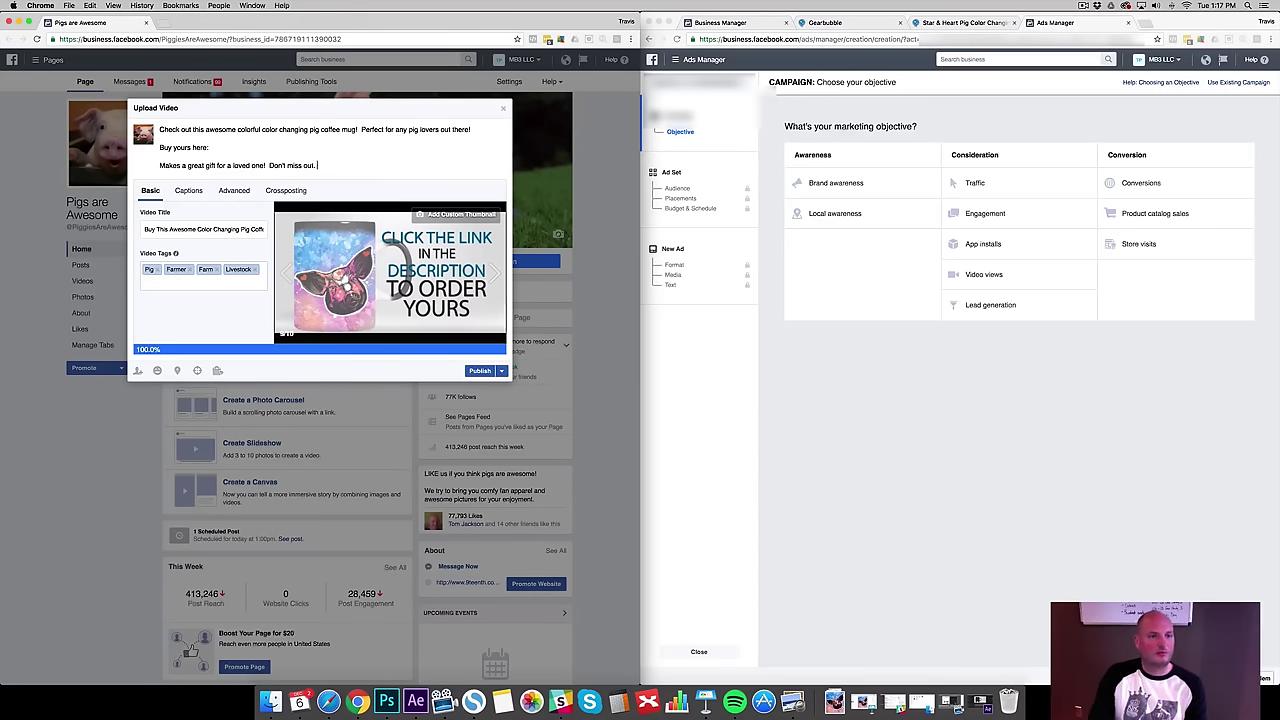
key("ctrl+t")
- Search Google for 'facebook emoticons' and browse the List of Emoticons for Facebook page
type("faceboo")
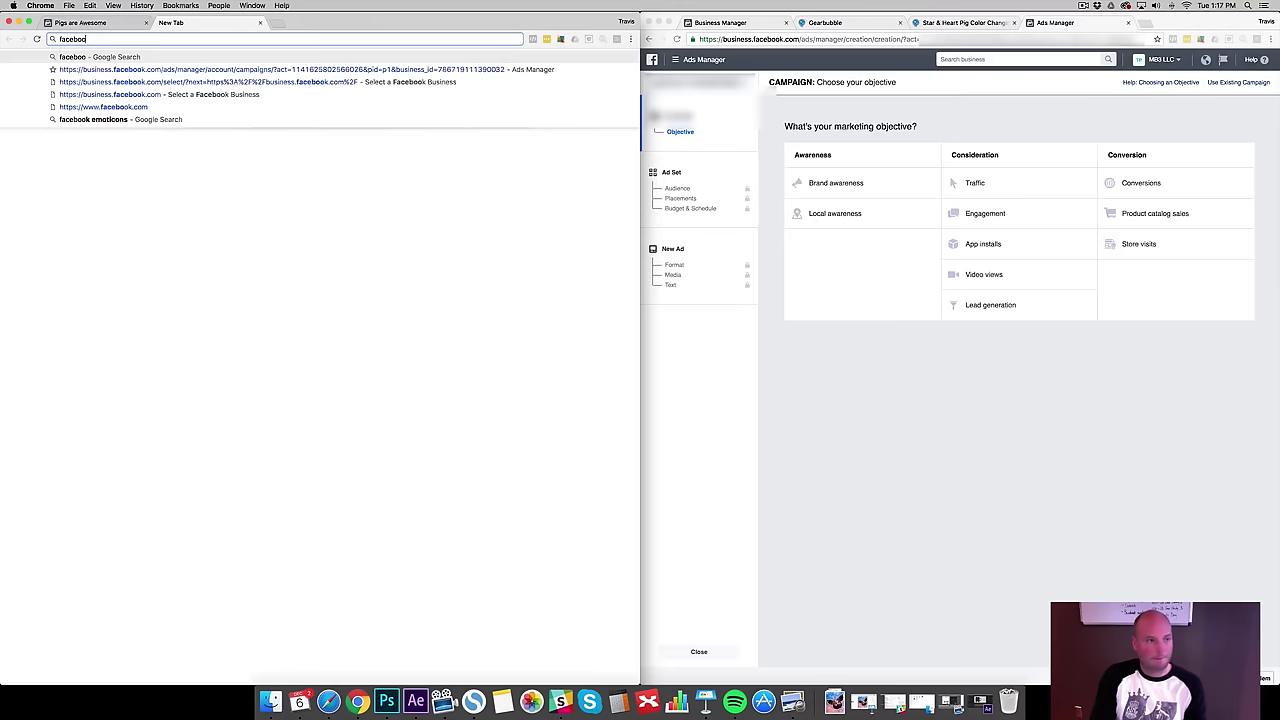
type("k emoticons")
key("Return")
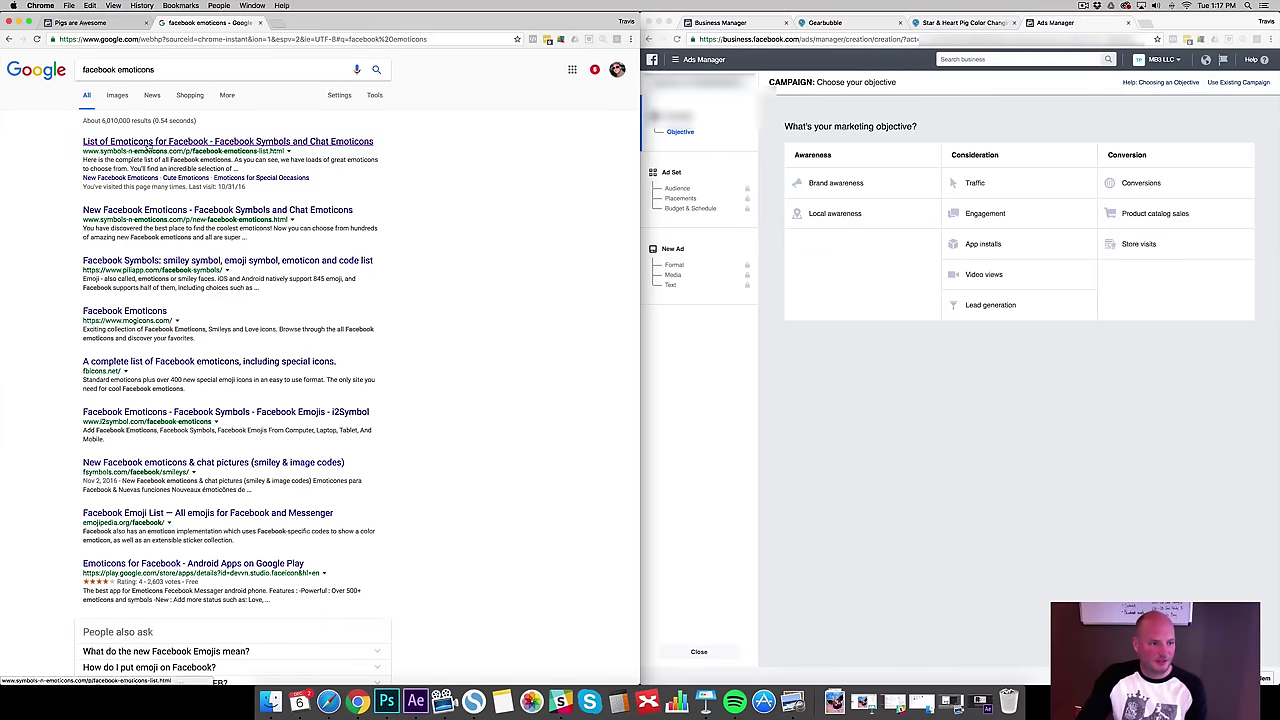
left_click(146, 143)
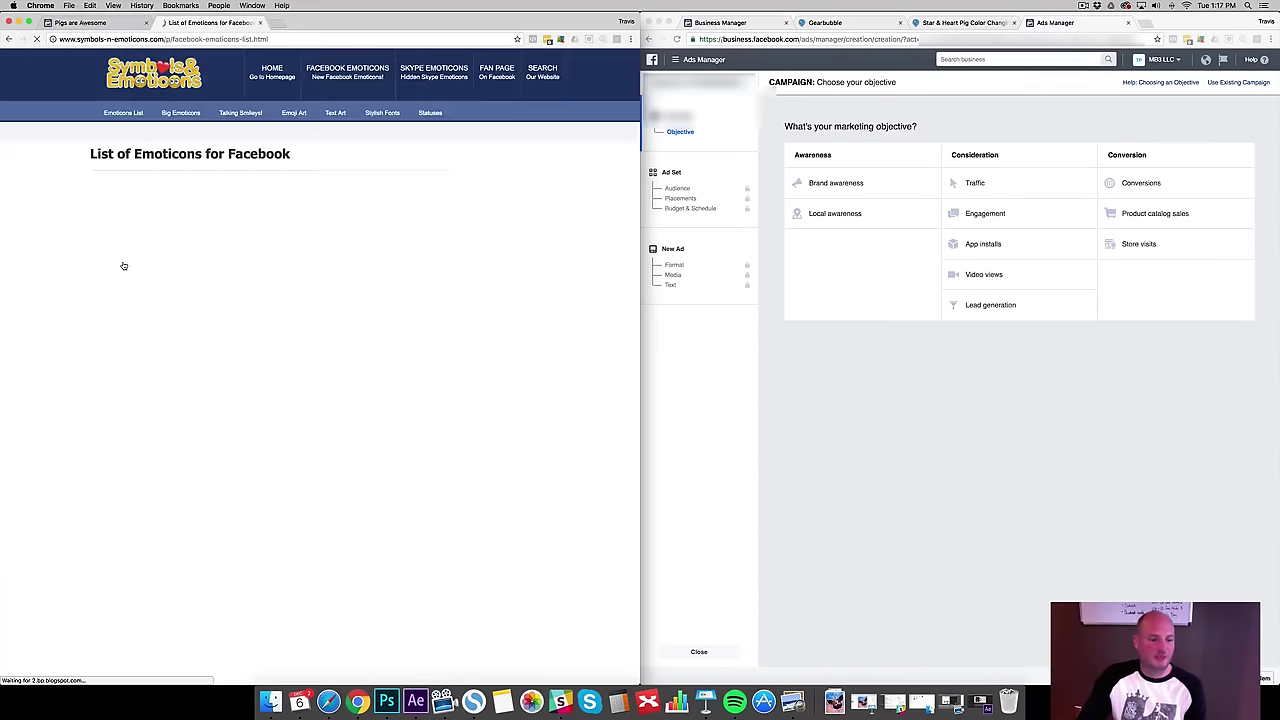
scroll(65, 320, "down", 10)
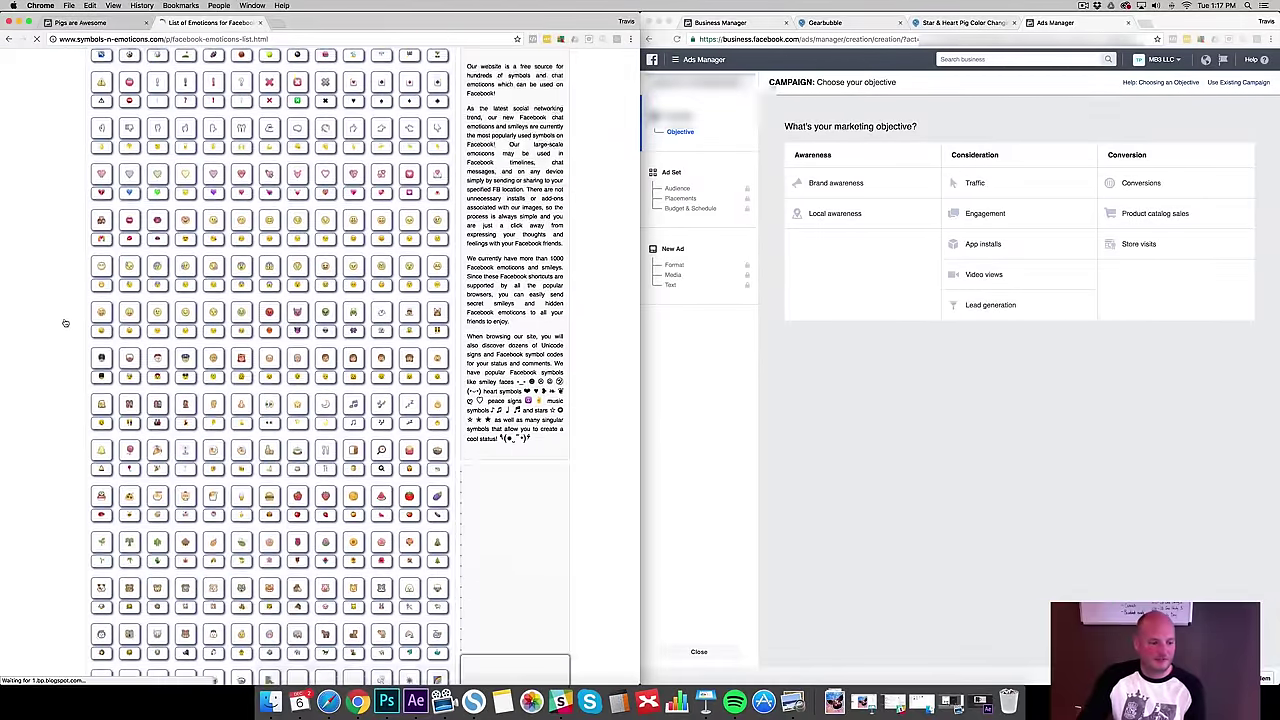
scroll(65, 326, "down", 10)
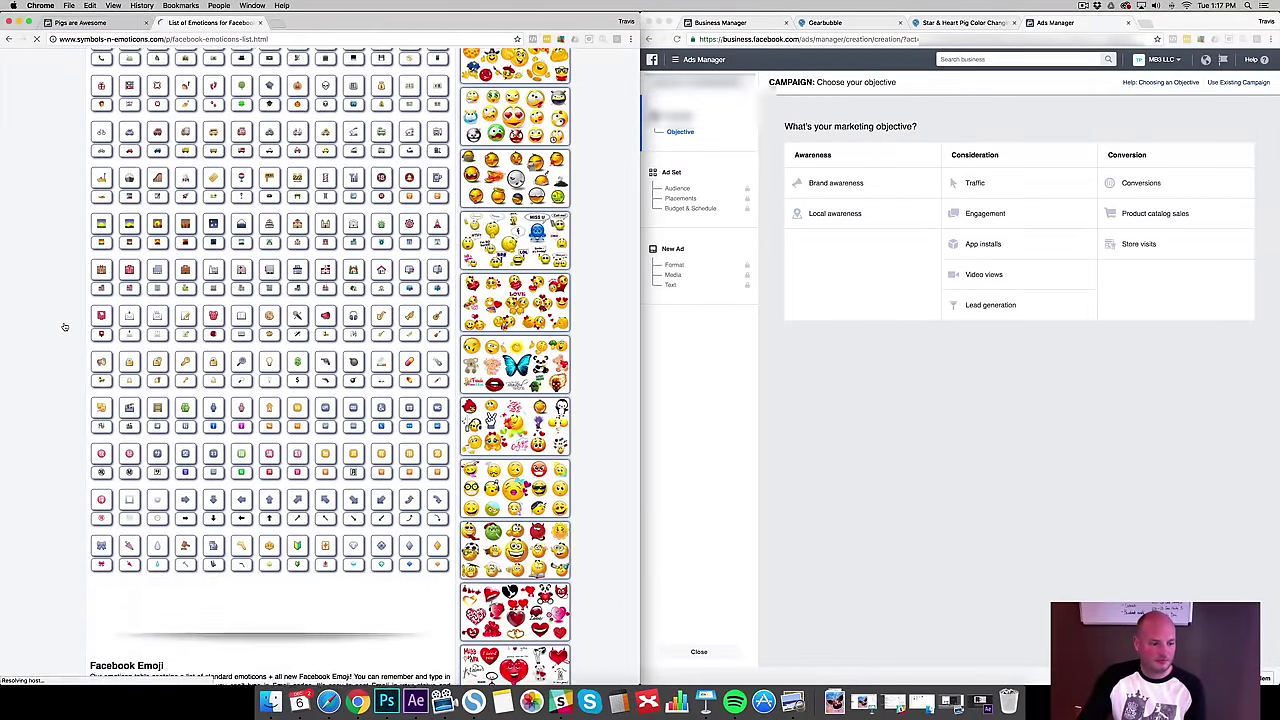
scroll(65, 326, "up", 5)
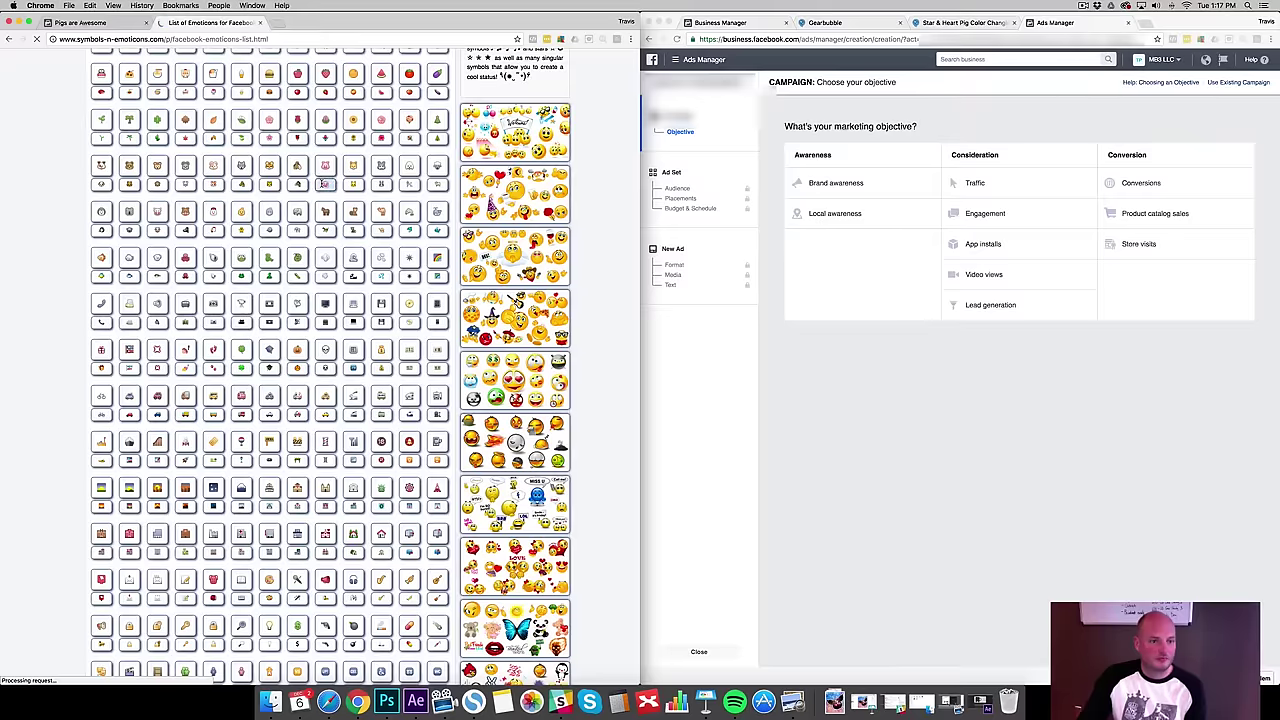
- Add five emoji after 'Don't miss out.' and pick the black mug with pink bottom as thumbnail
key("ctrl+shift+Tab")
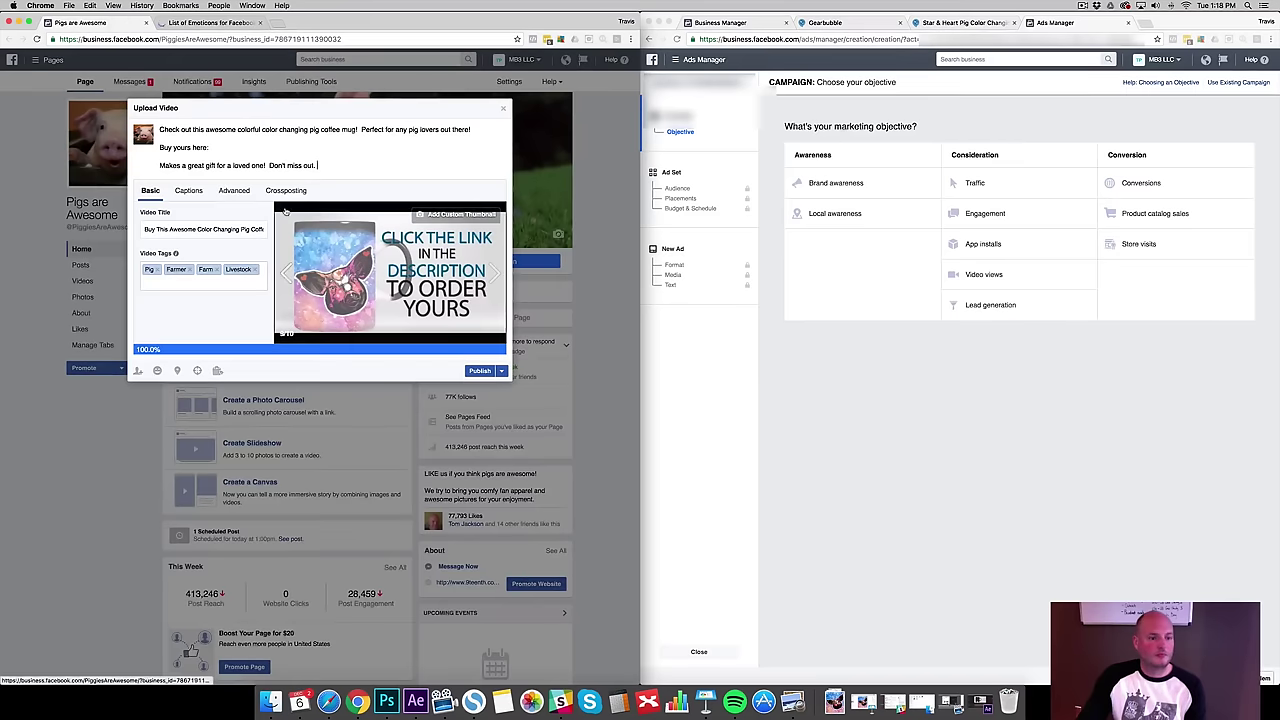
key("super+v")
key("super+v")
key("super+v")
key("super+v")
key("super+v")
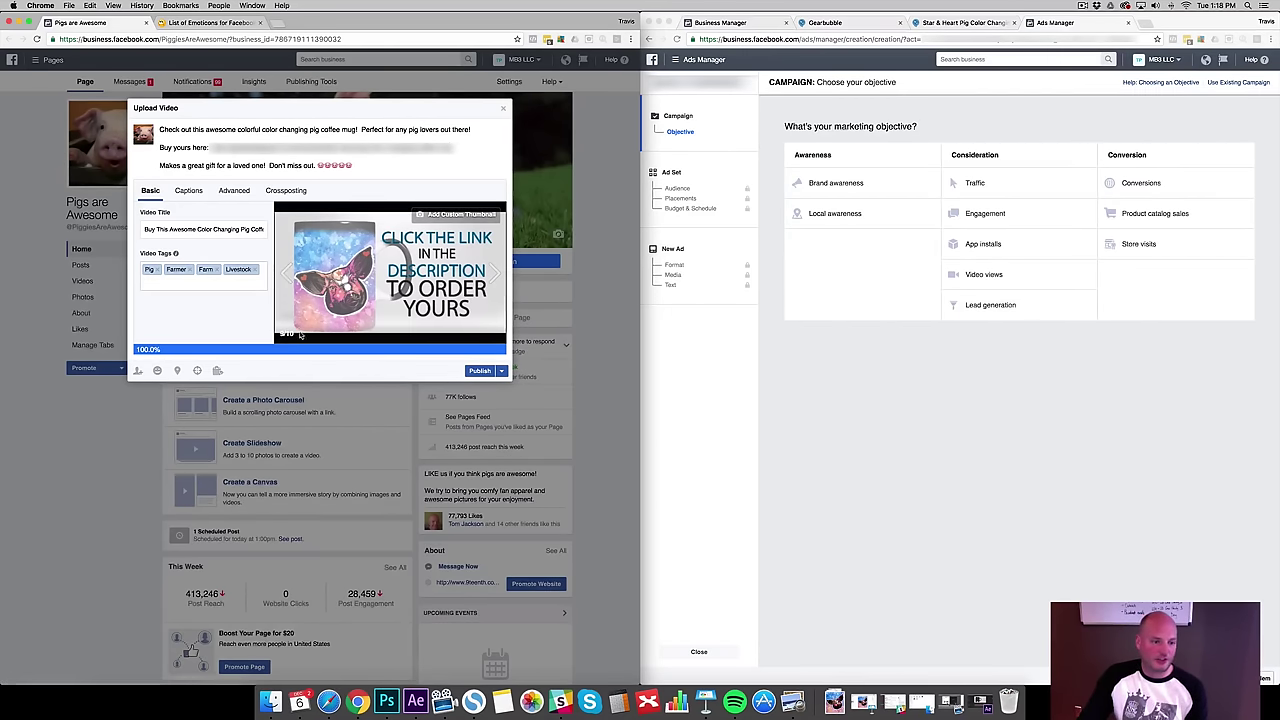
left_click(287, 276)
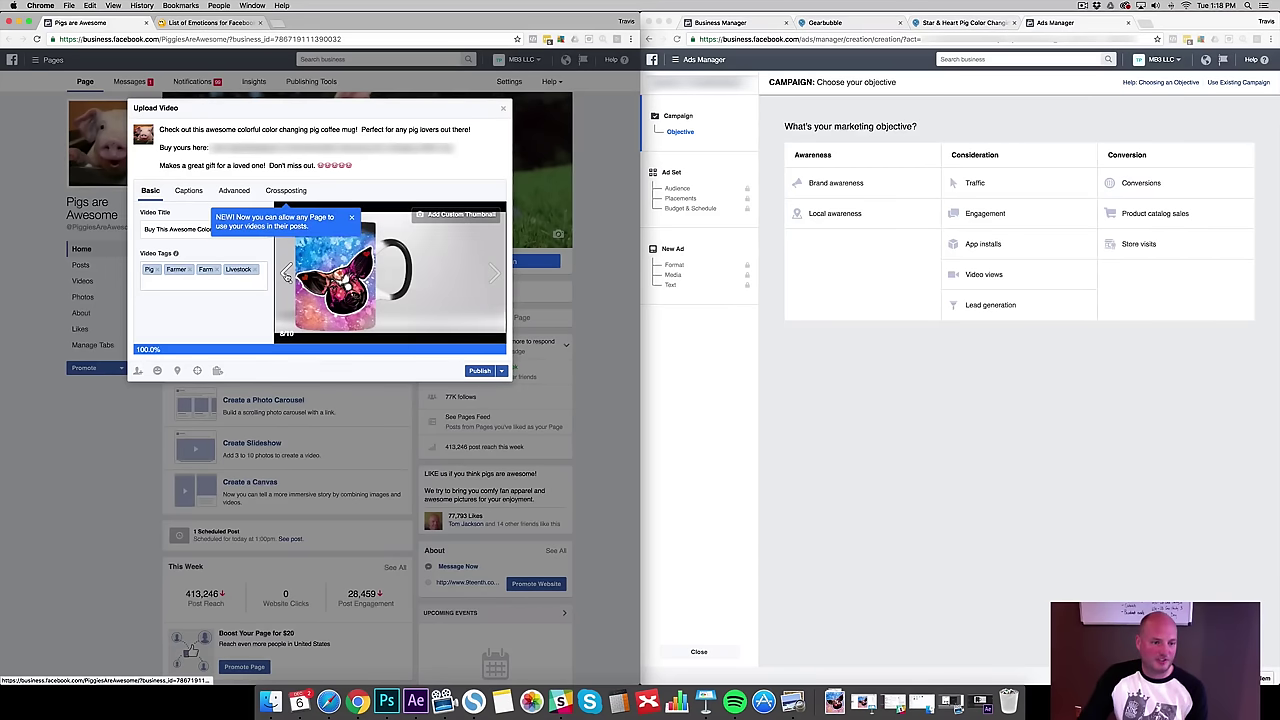
left_click(287, 276)
left_click(287, 276)
left_click(287, 276)
left_click(287, 276)
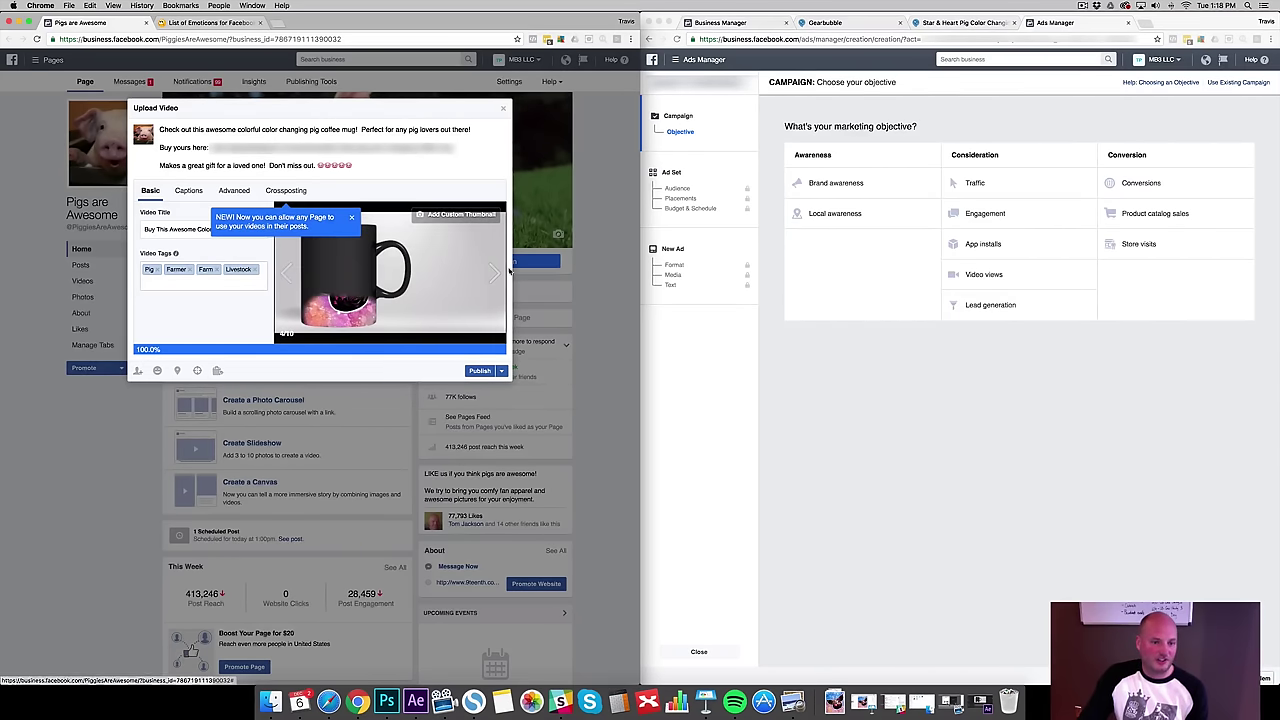
left_click(494, 273)
left_click(287, 276)
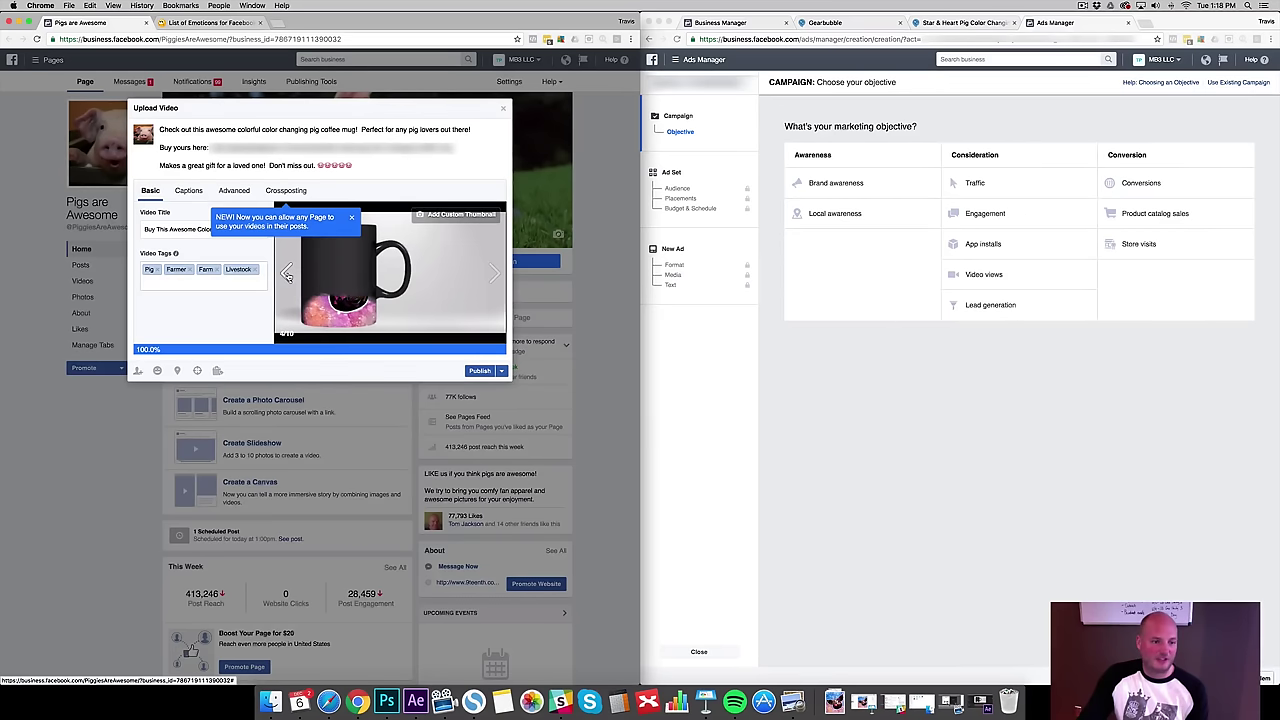
left_click(287, 276)
left_click(494, 273)
left_click(353, 218)
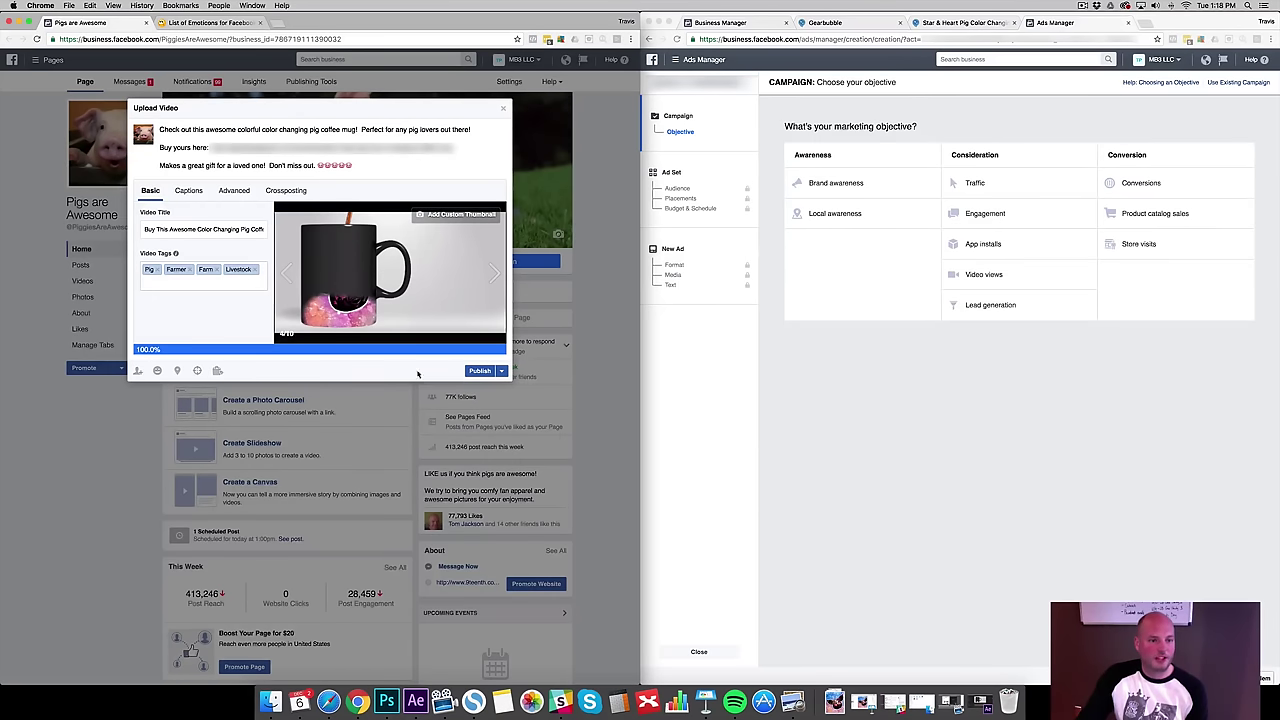
- Publish the mug video post on the Pigs are Awesome page
left_click(481, 371)
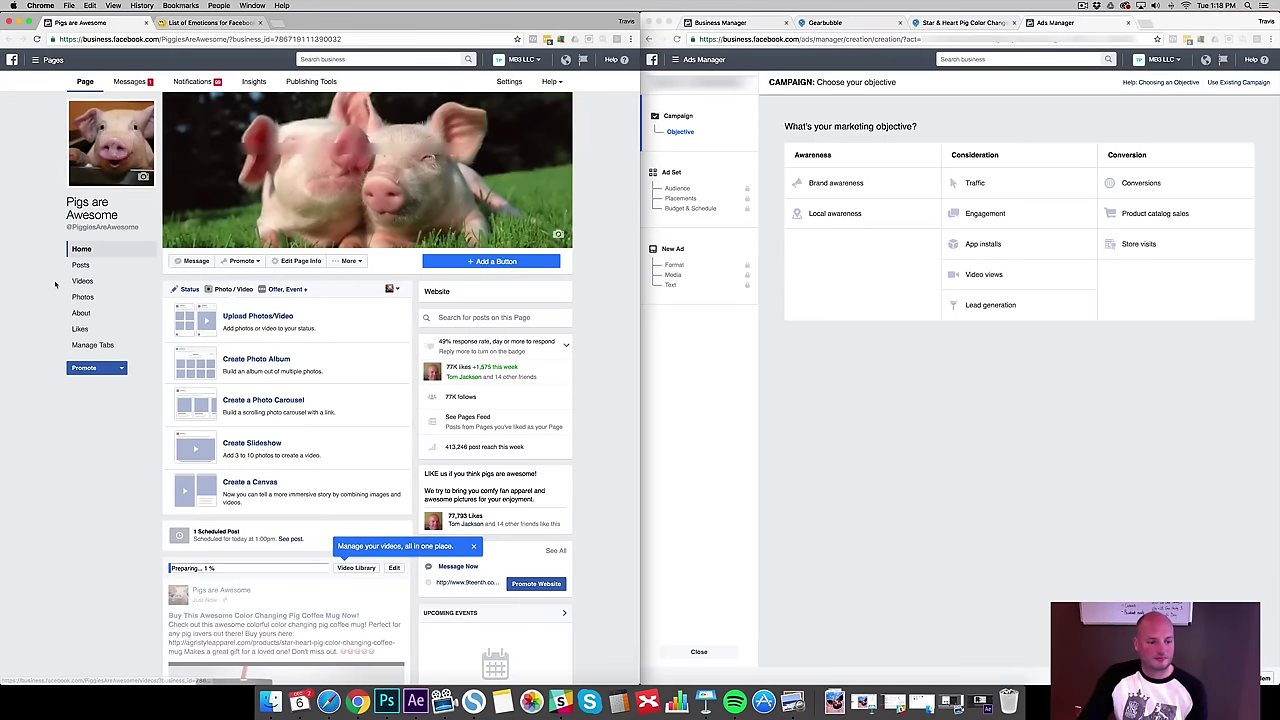
left_click(473, 546)
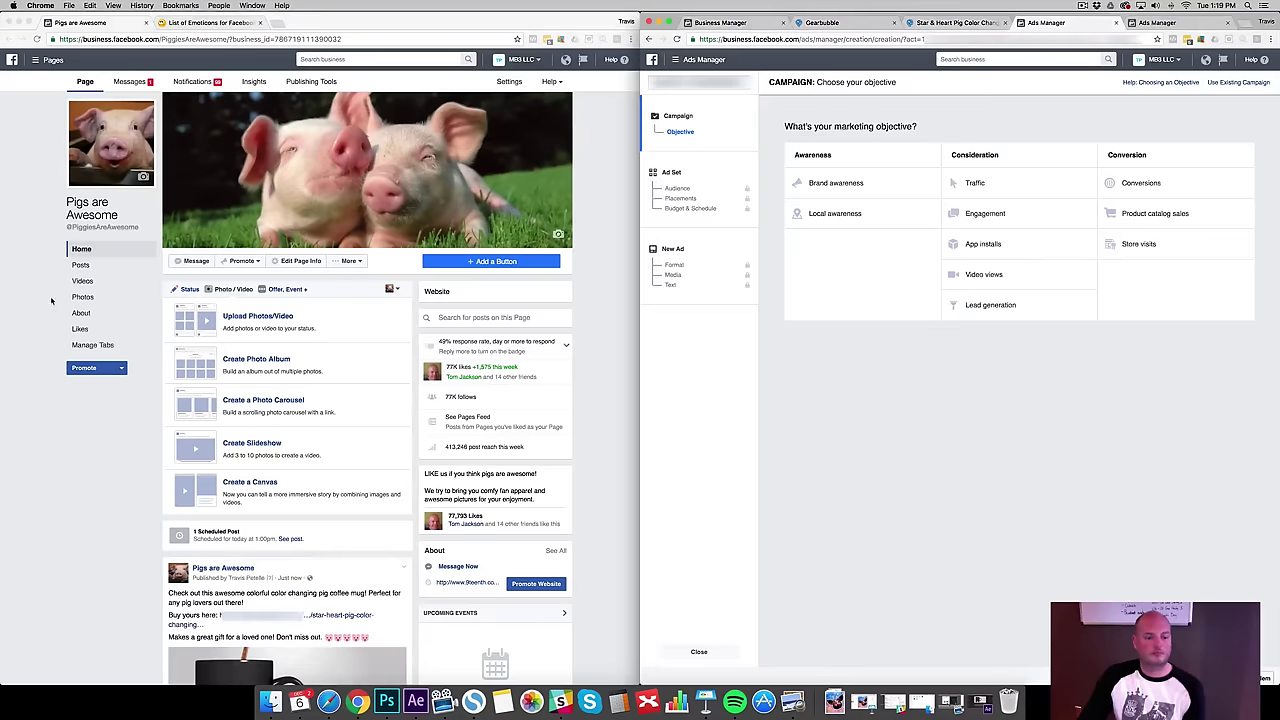
scroll(275, 475, "down", 5)
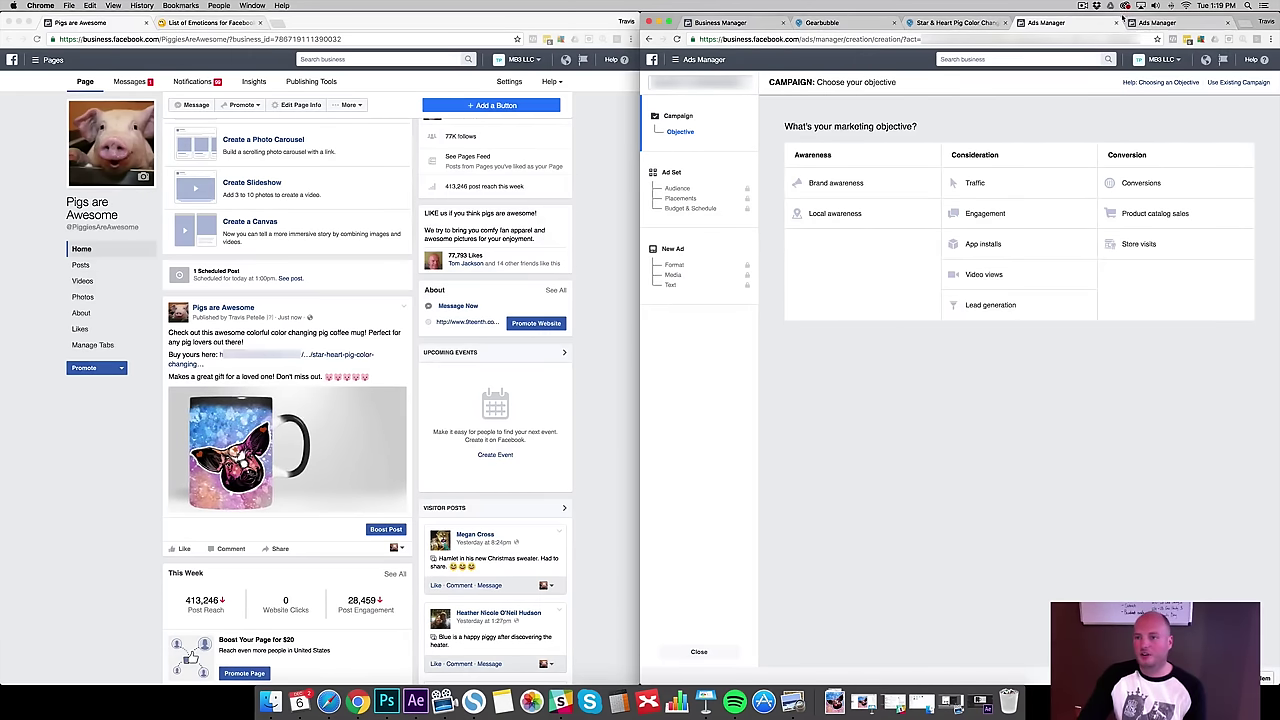
- Create a Video views campaign named 'Pig Star Heart Color Changing Mug - Video'
left_click(665, 22)
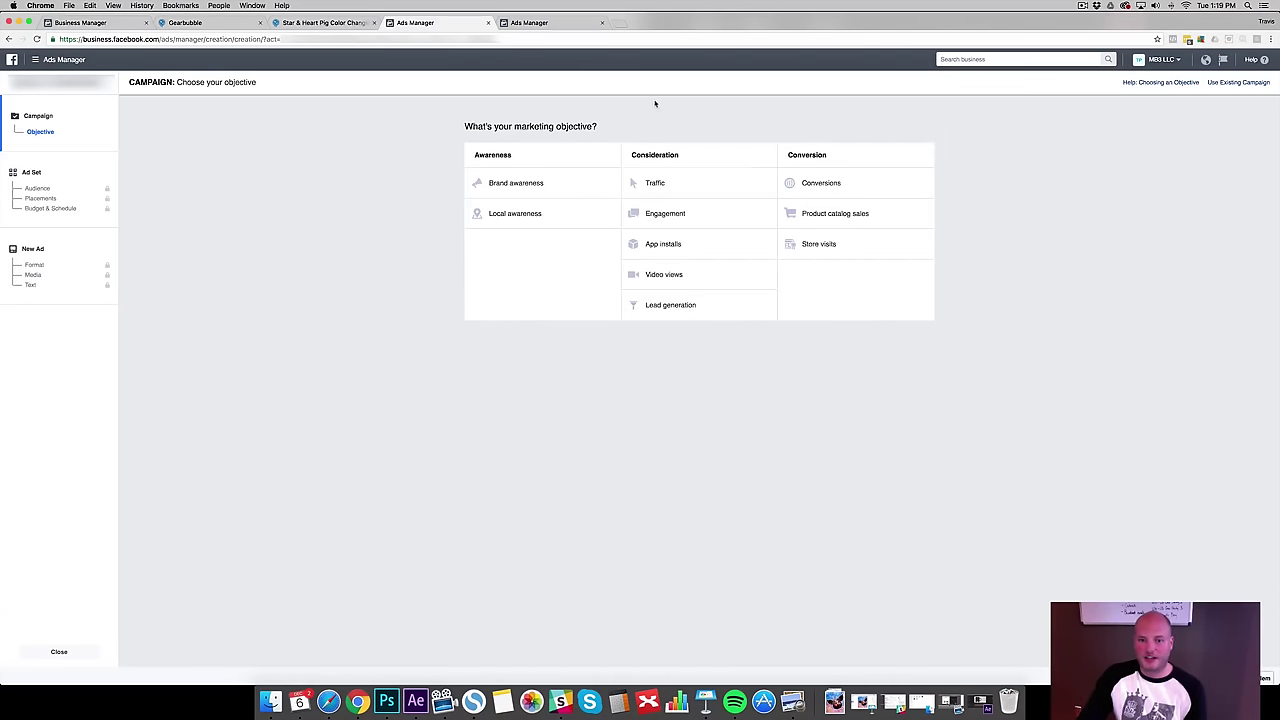
left_click(662, 280)
left_click_drag(740, 440, 655, 437)
type("Pig Sta")
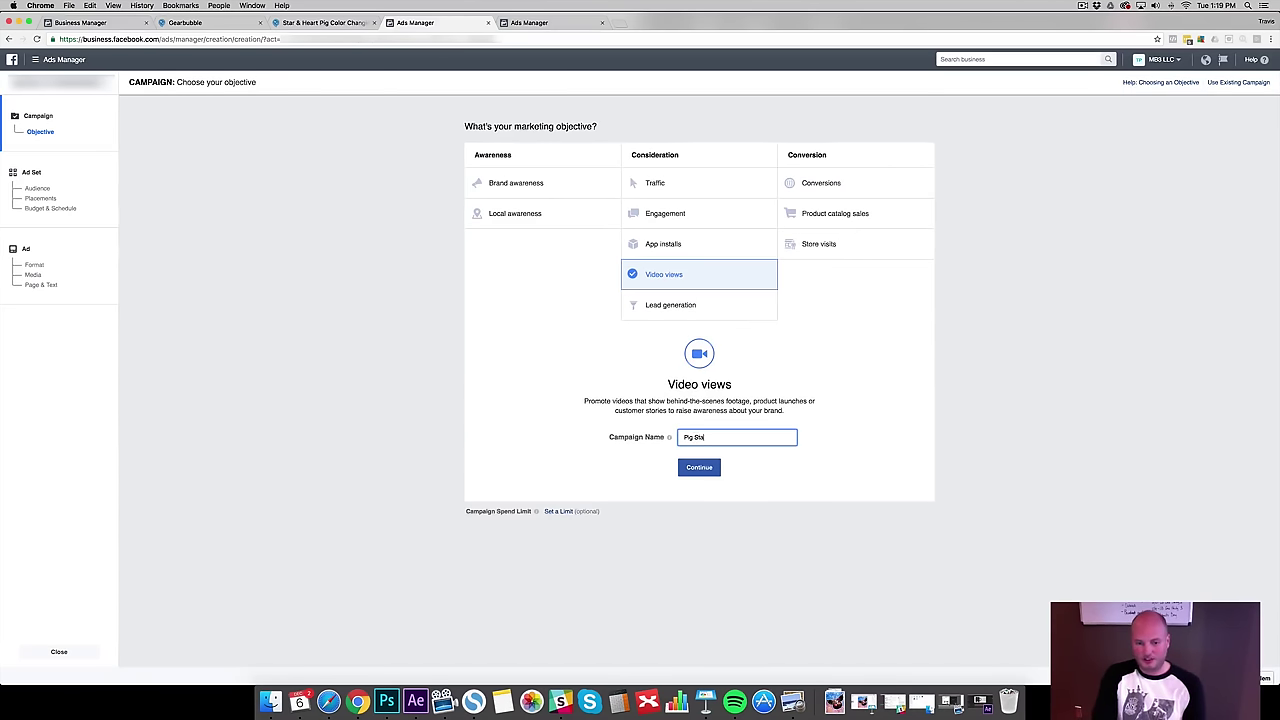
type("r Heart Color Changing Mug -")
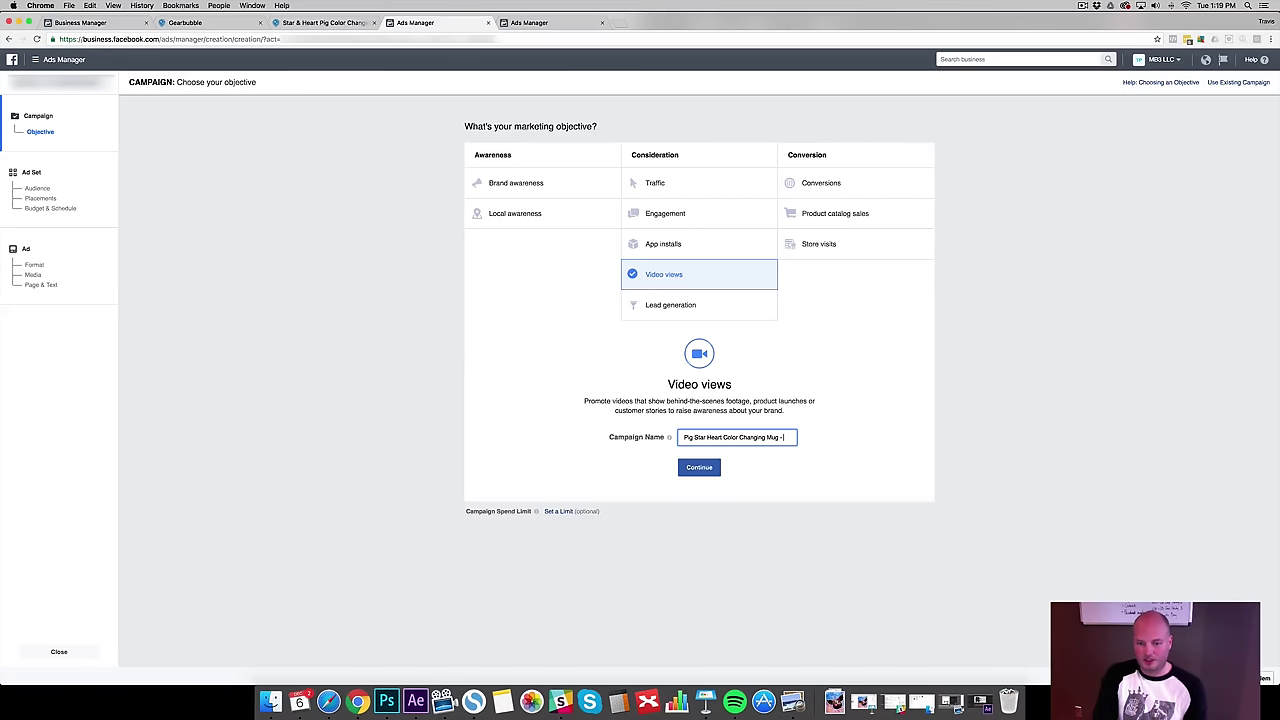
type(" Video")
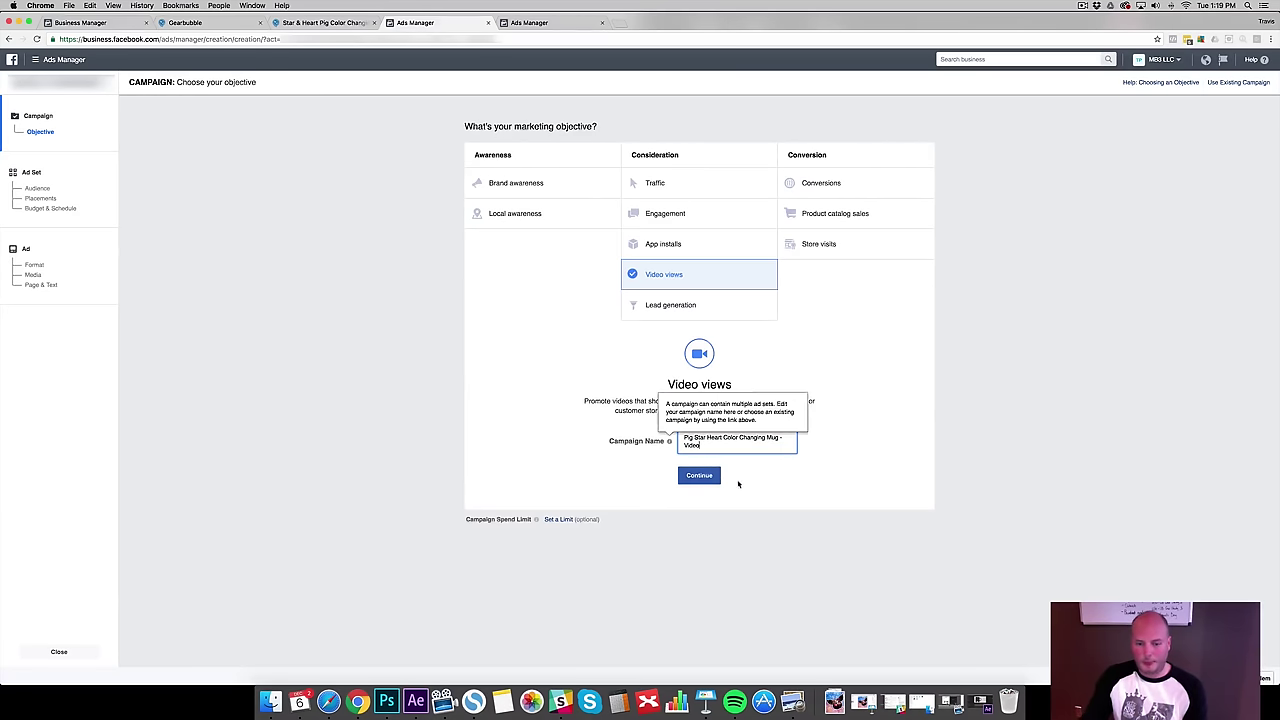
left_click(699, 475)
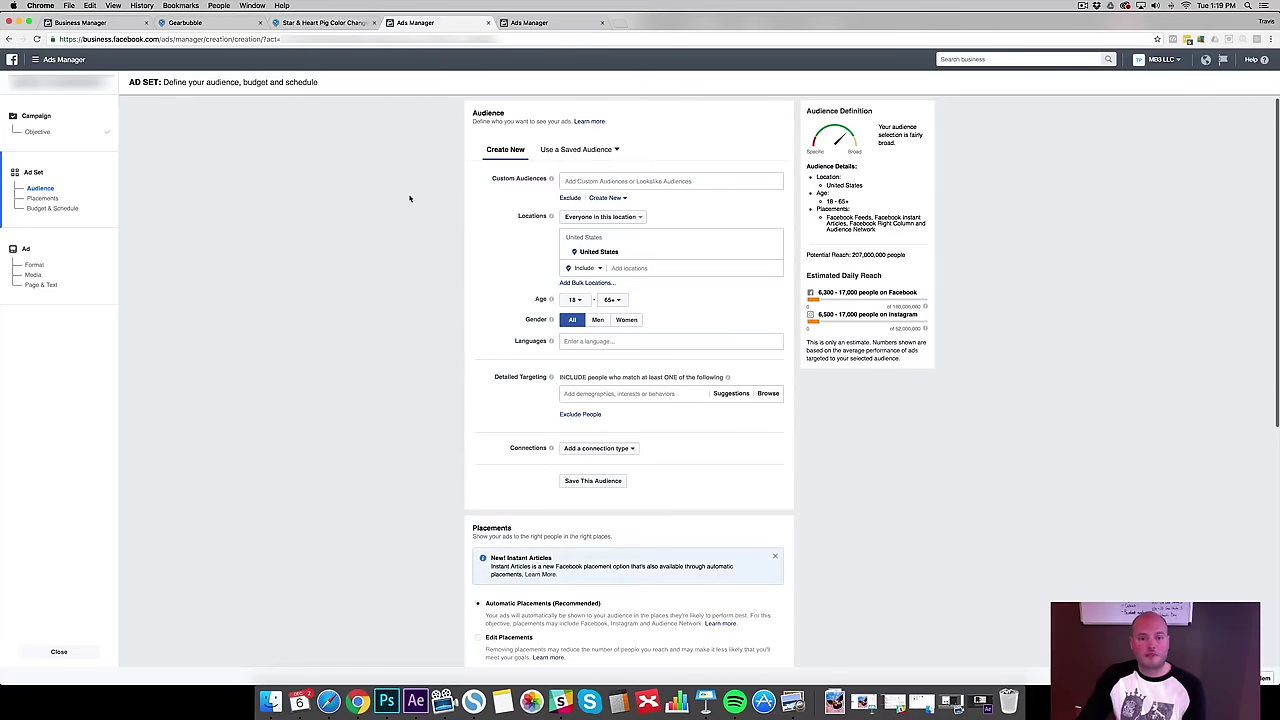
- Limit the ad set audience to women aged 25–54
left_click(575, 299)
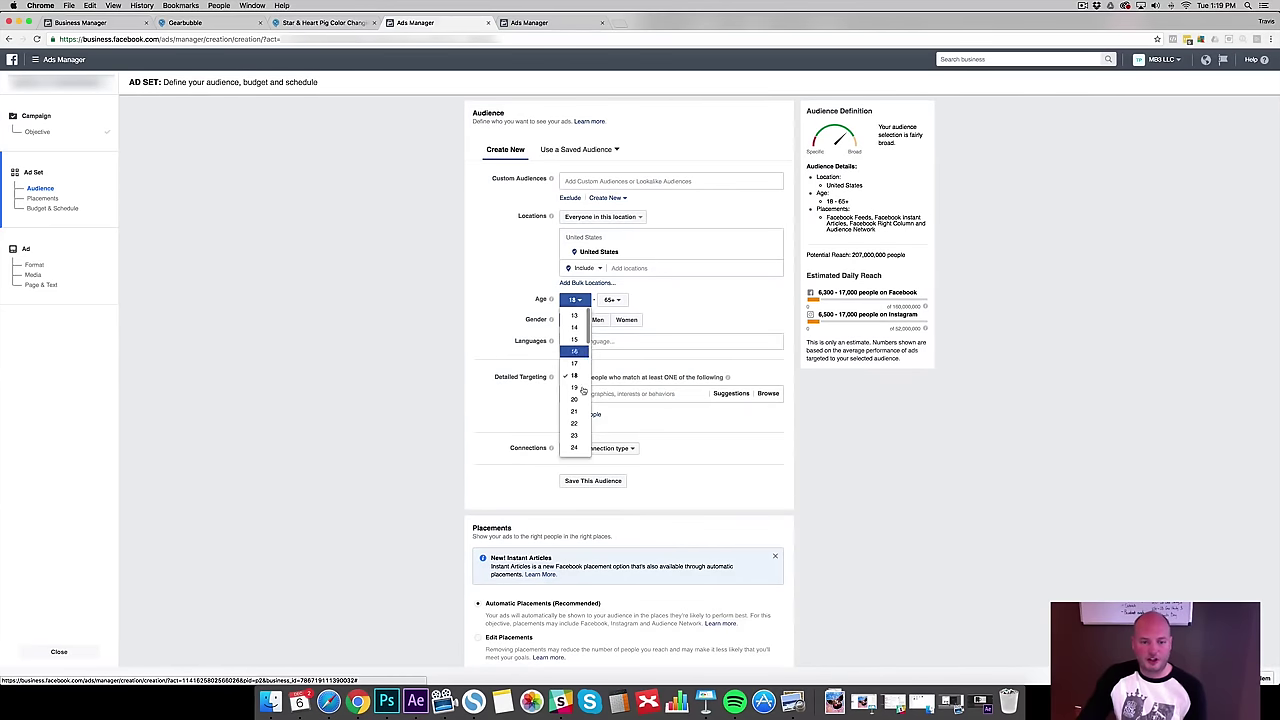
left_click(575, 425)
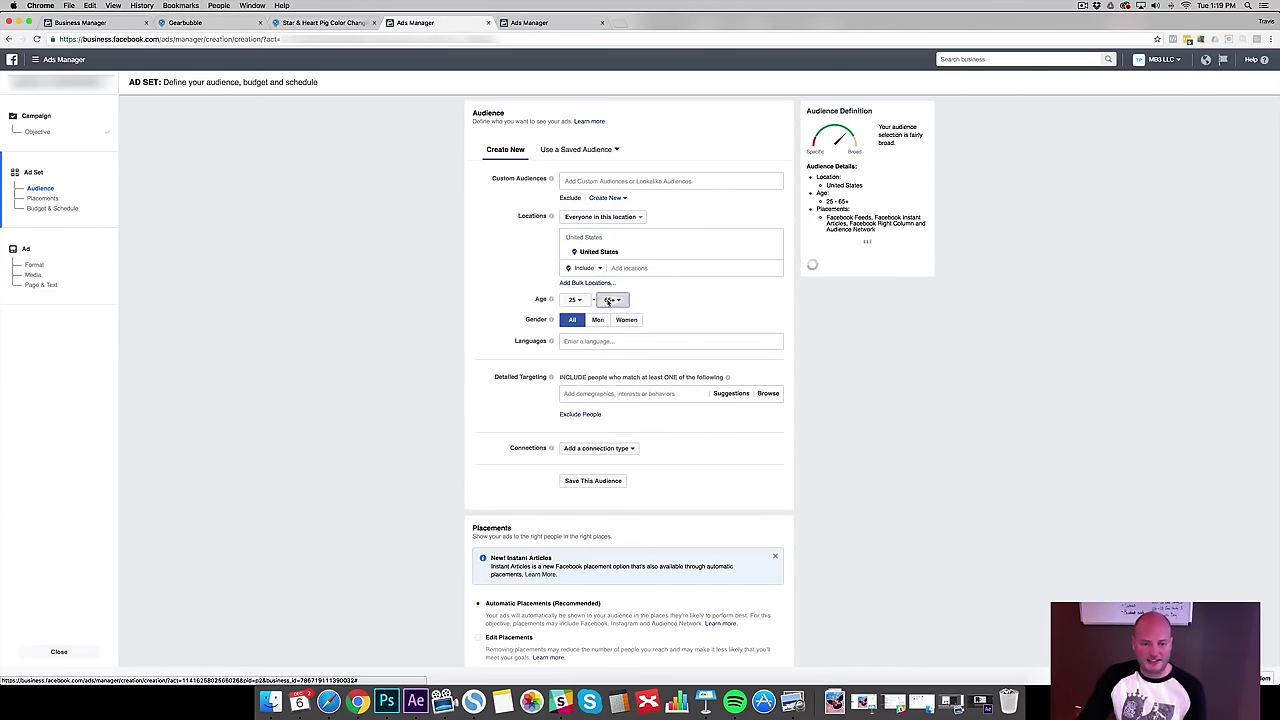
left_click(611, 299)
scroll(615, 410, "down", 5)
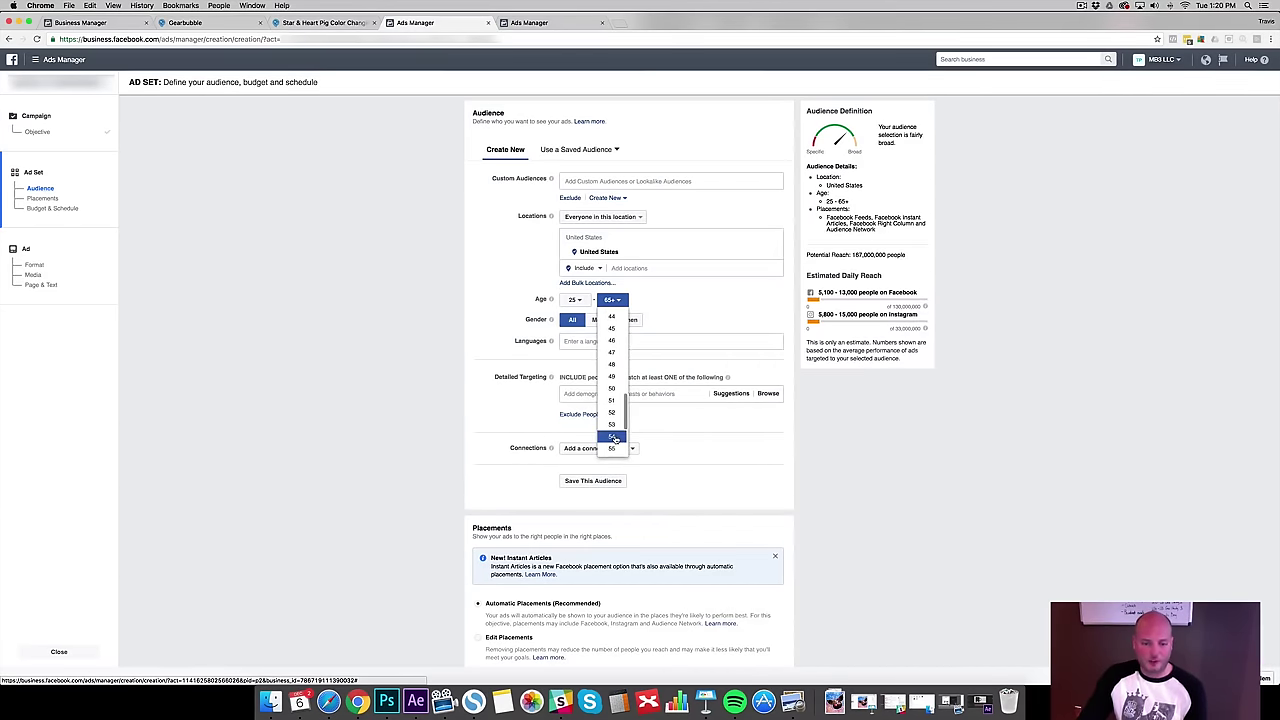
left_click(612, 436)
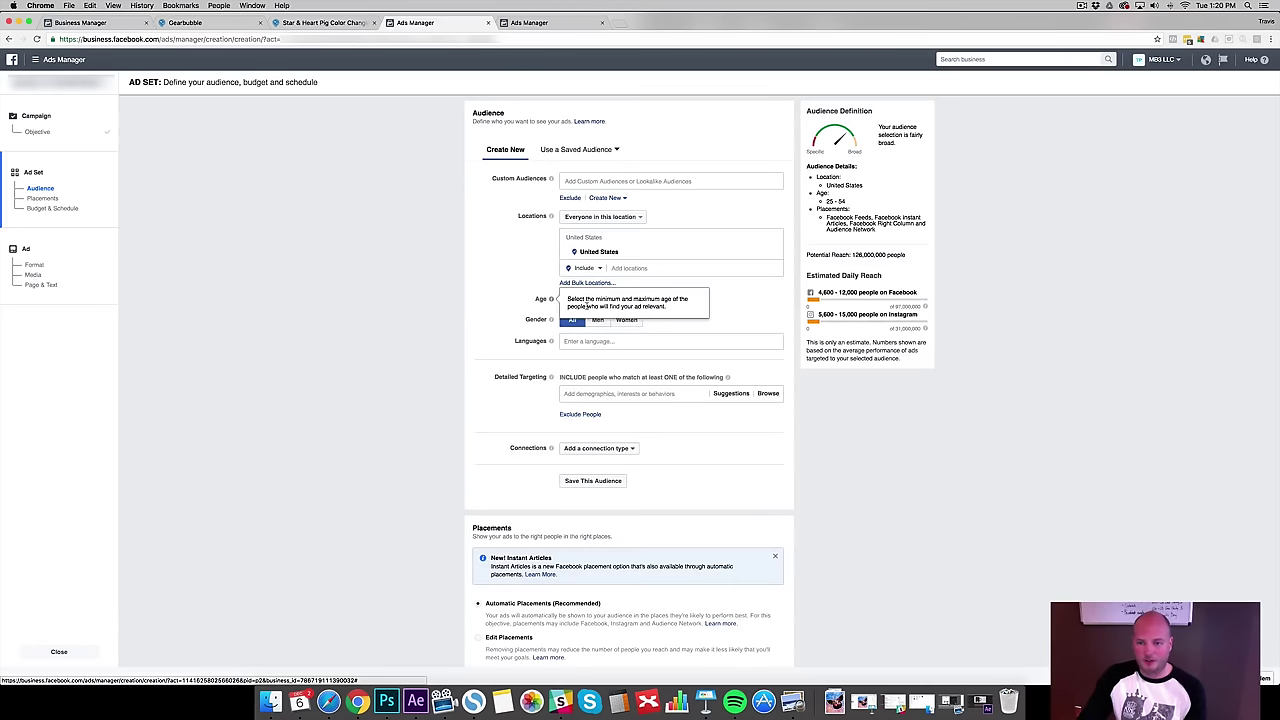
left_click(626, 319)
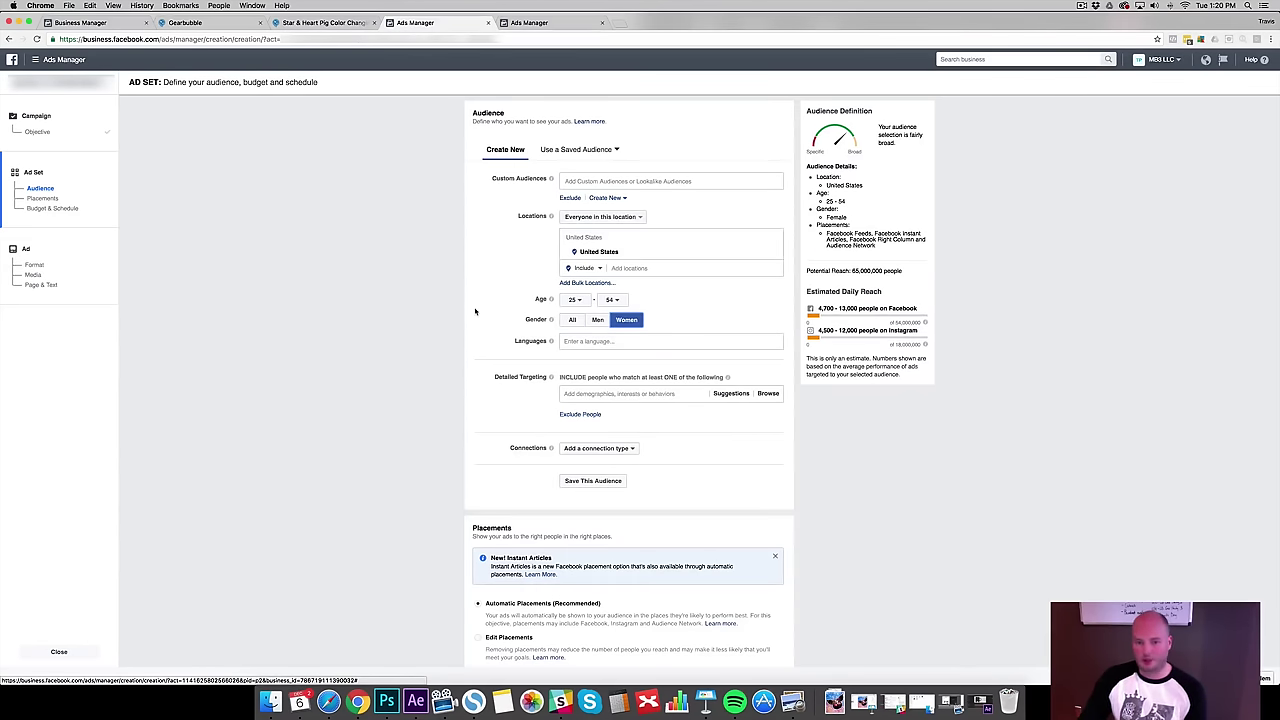
- Add Pig as a detailed targeting interest
scroll(465, 310, "down", 3)
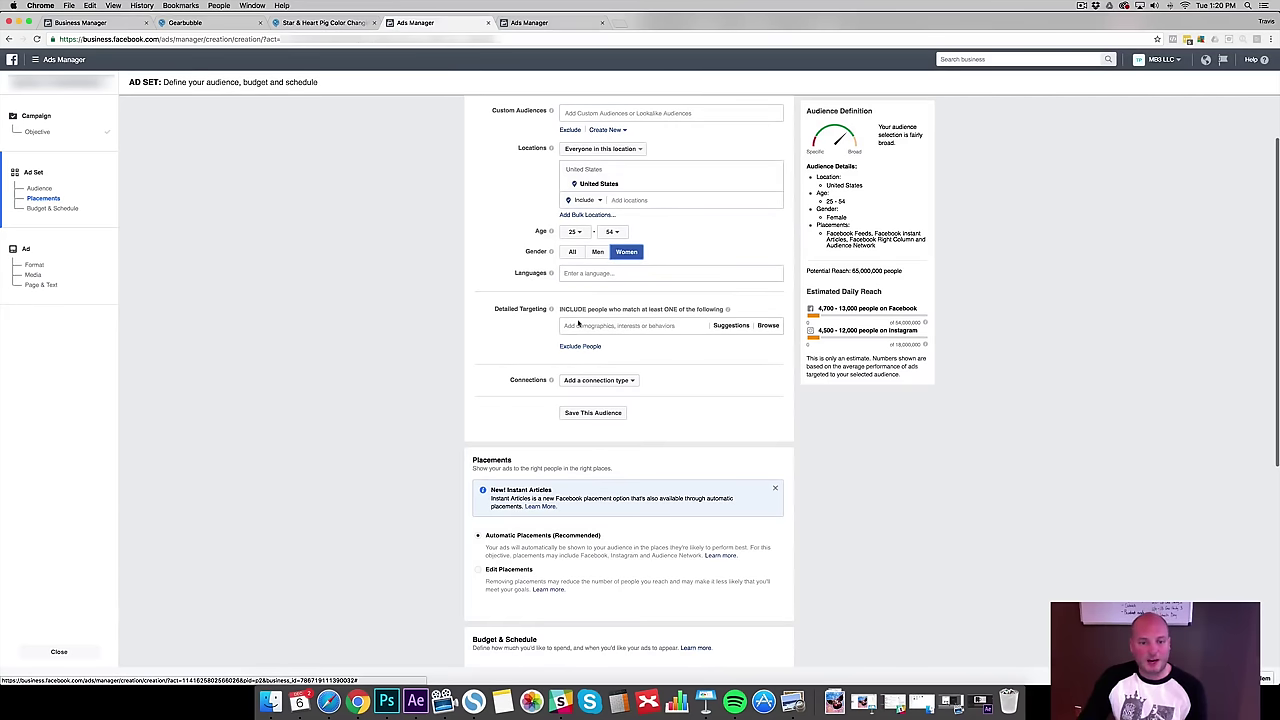
left_click(588, 325)
type("pig")
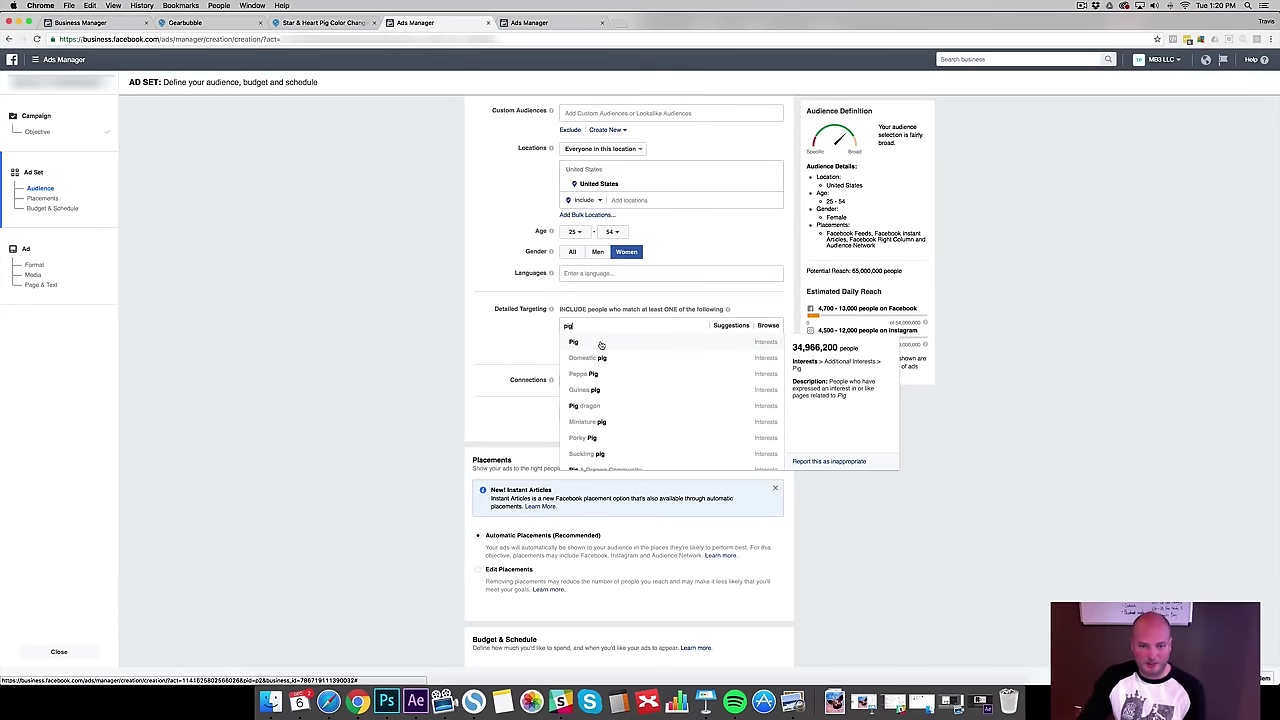
left_click(601, 345)
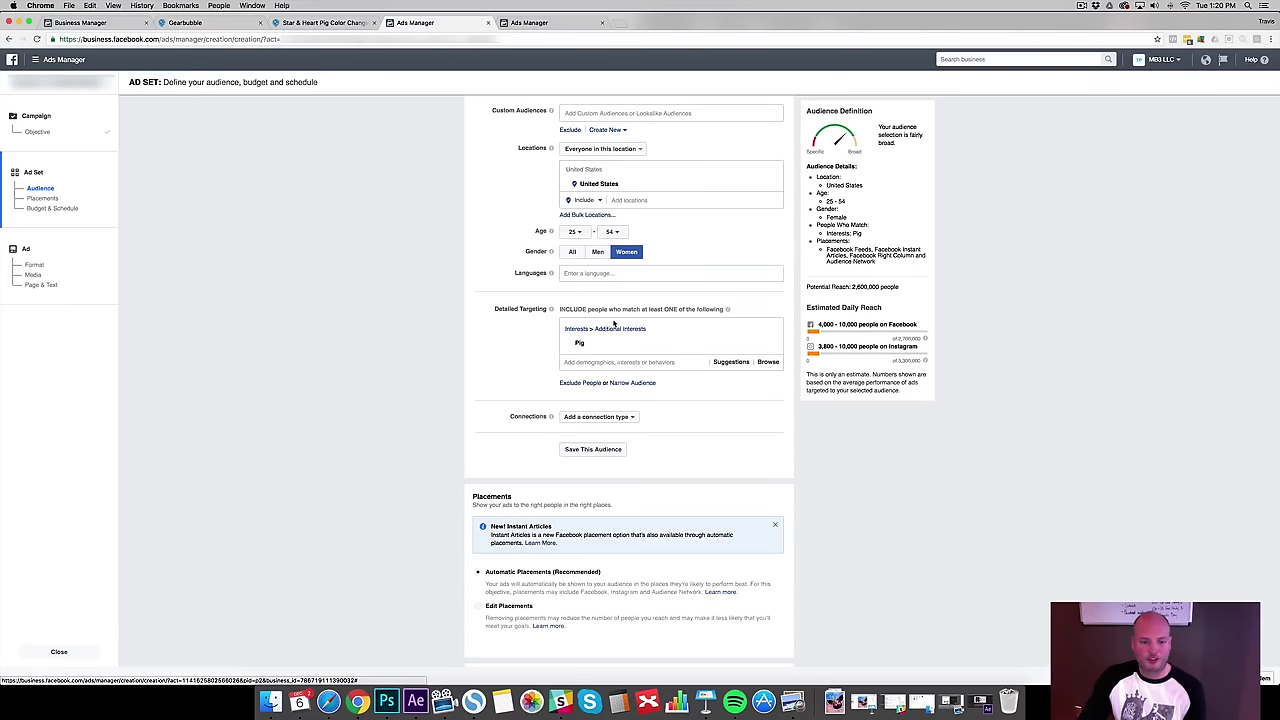
scroll(416, 342, "down", 2)
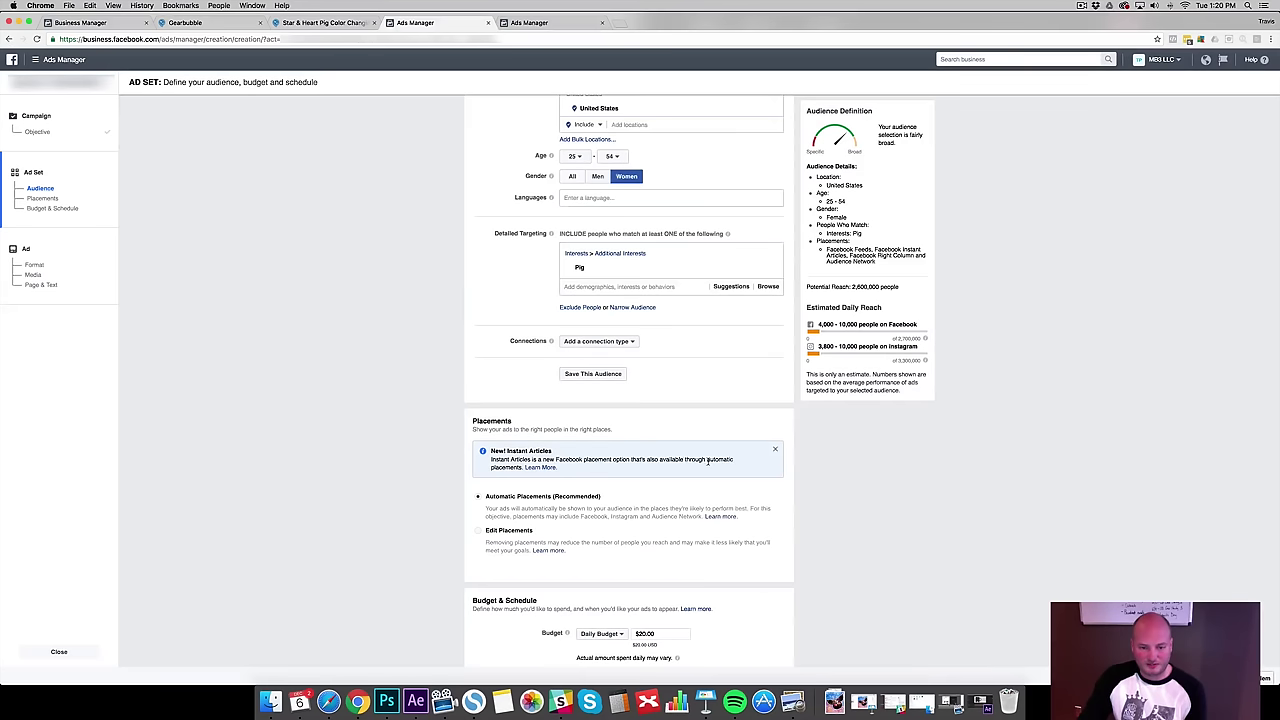
- Edit placements for all devices, dropping Instagram, Audience Network, Right Column and Instant Articles
left_click(775, 450)
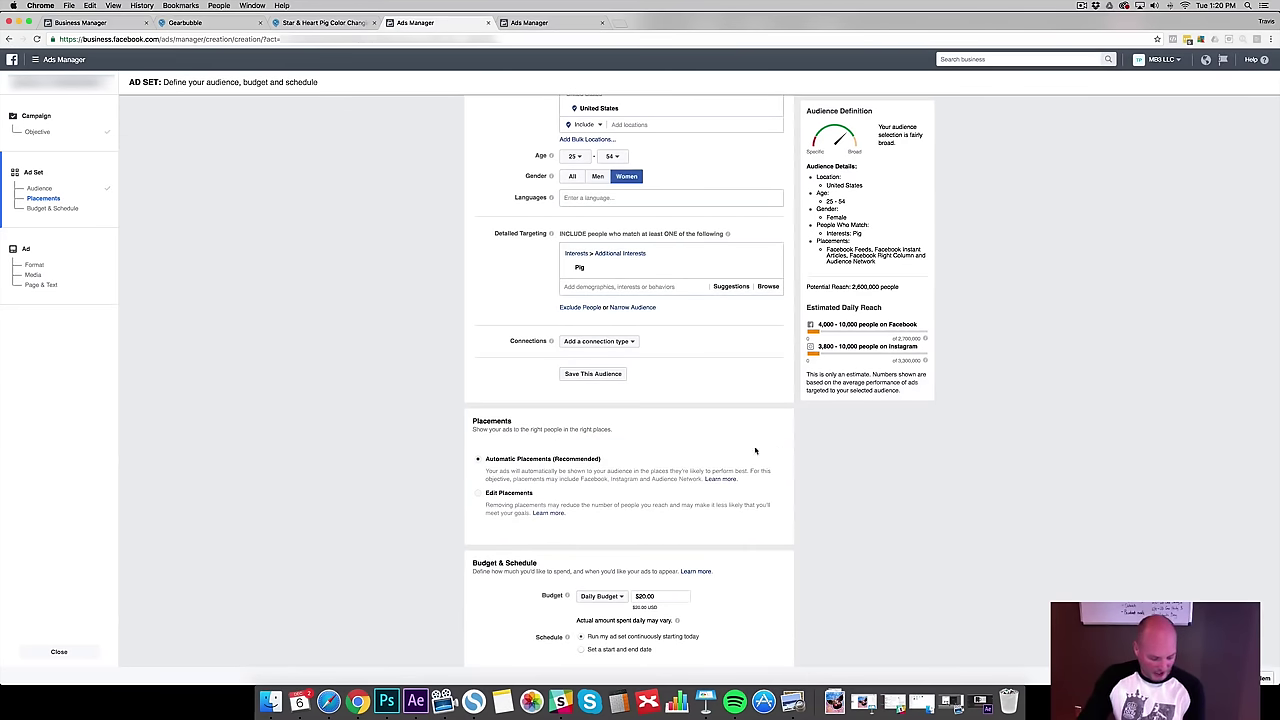
left_click(479, 493)
left_click(615, 536)
left_click(616, 549)
mouse_move(656, 563)
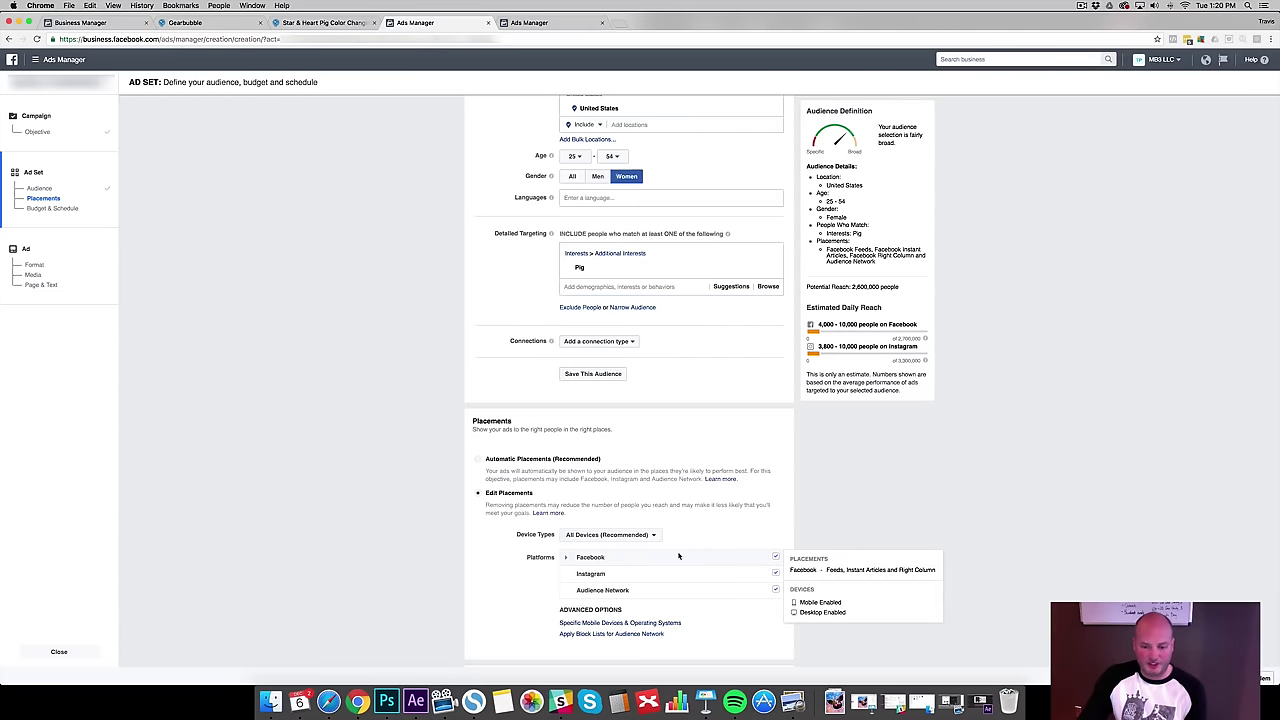
left_click(775, 573)
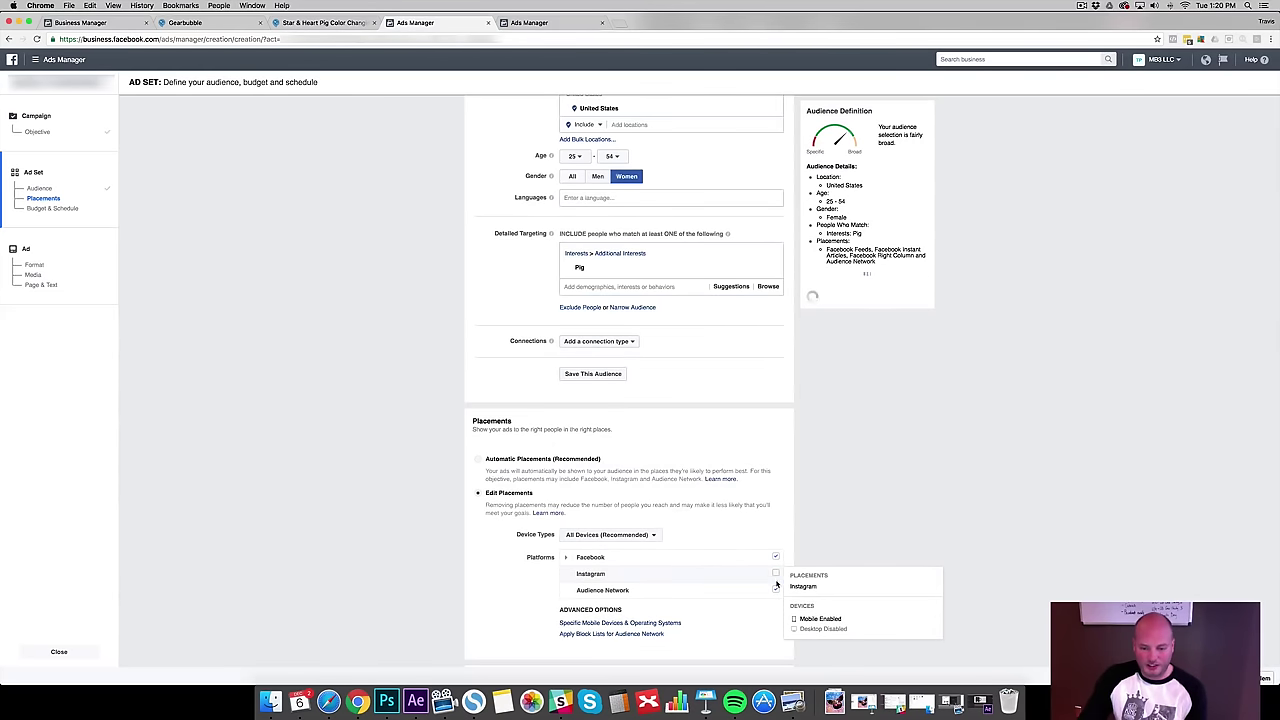
left_click(775, 589)
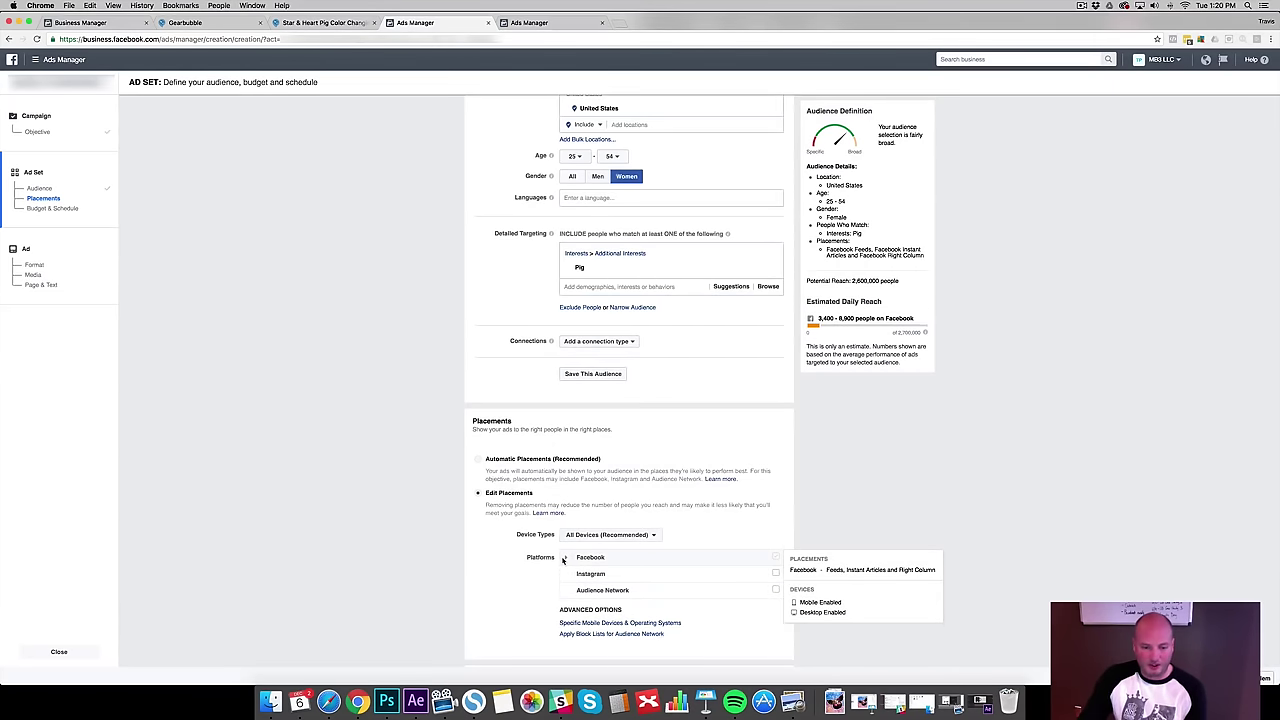
left_click(565, 557)
left_click(776, 606)
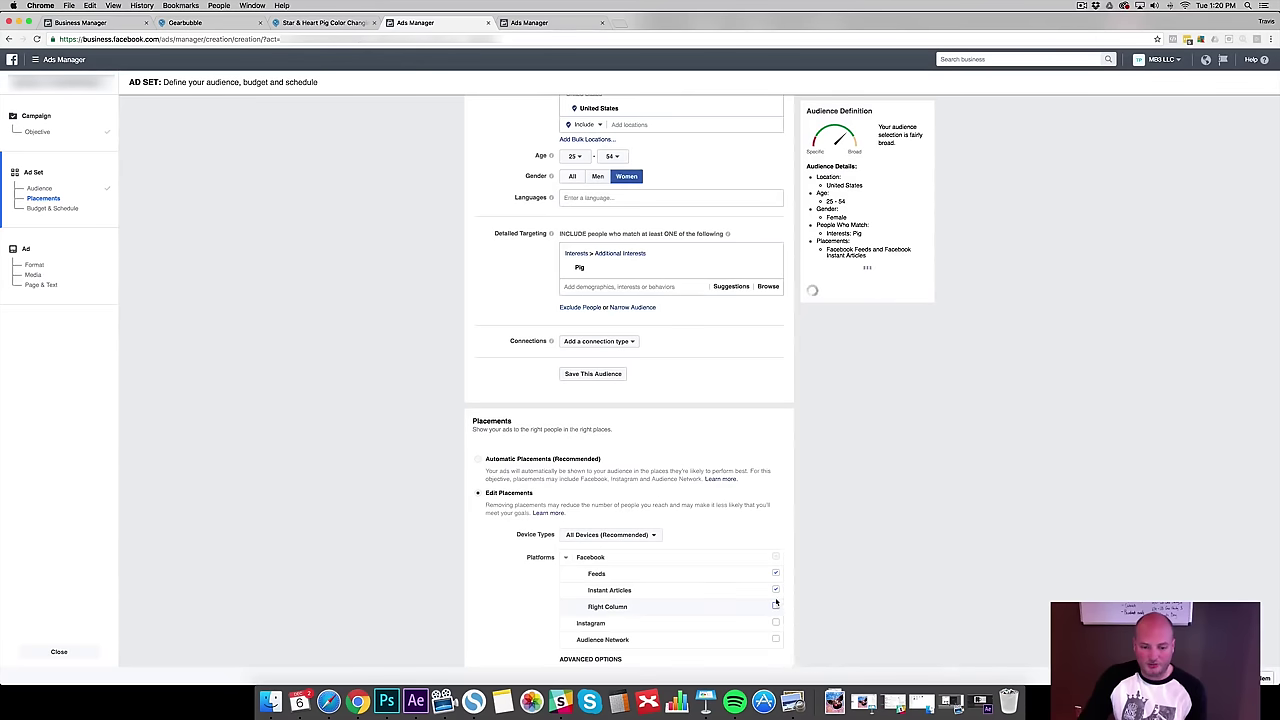
left_click(776, 590)
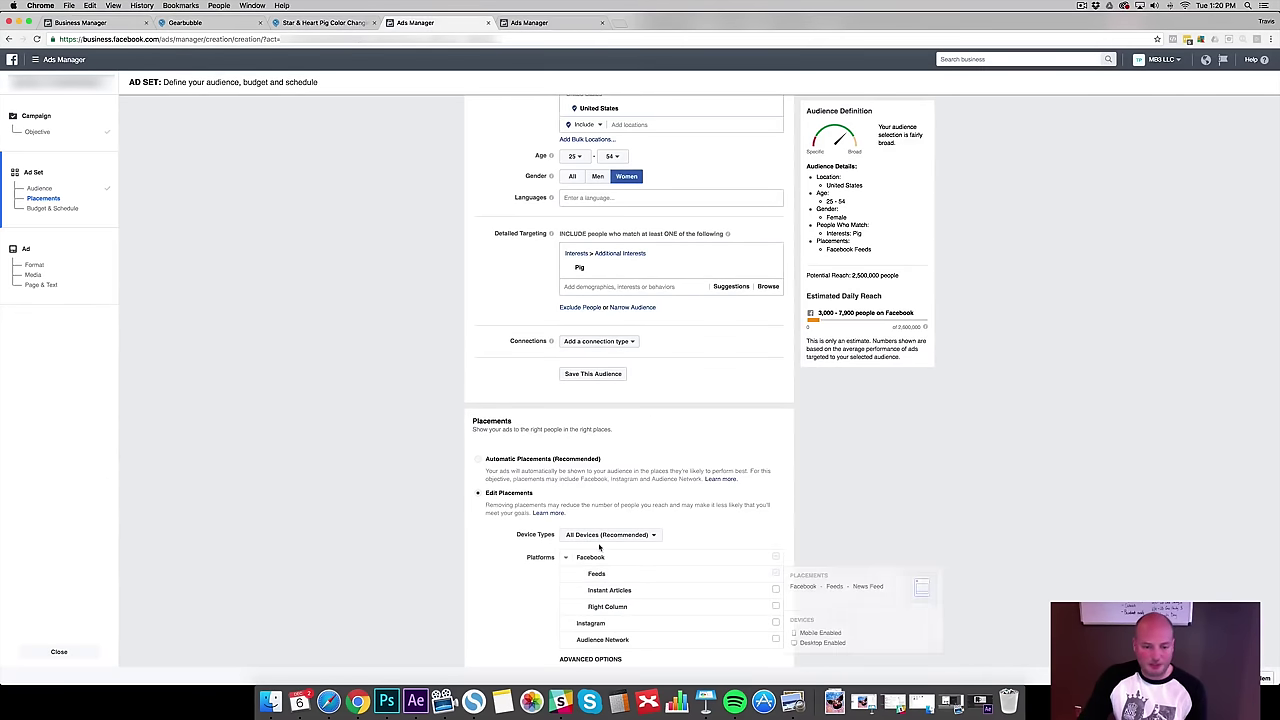
scroll(426, 527, "down", 3)
- Set the ad set's daily budget to $50.00
scroll(426, 527, "down", 4)
left_click(638, 441)
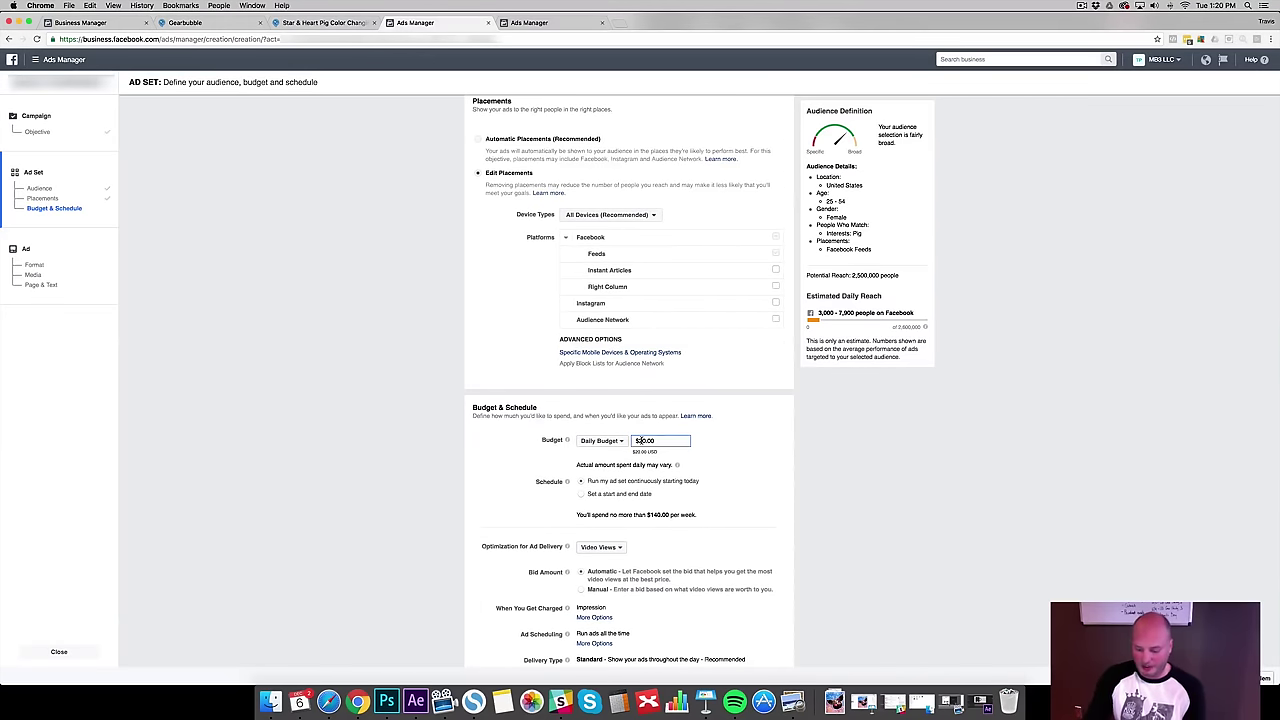
key("BackSpace")
type("5")
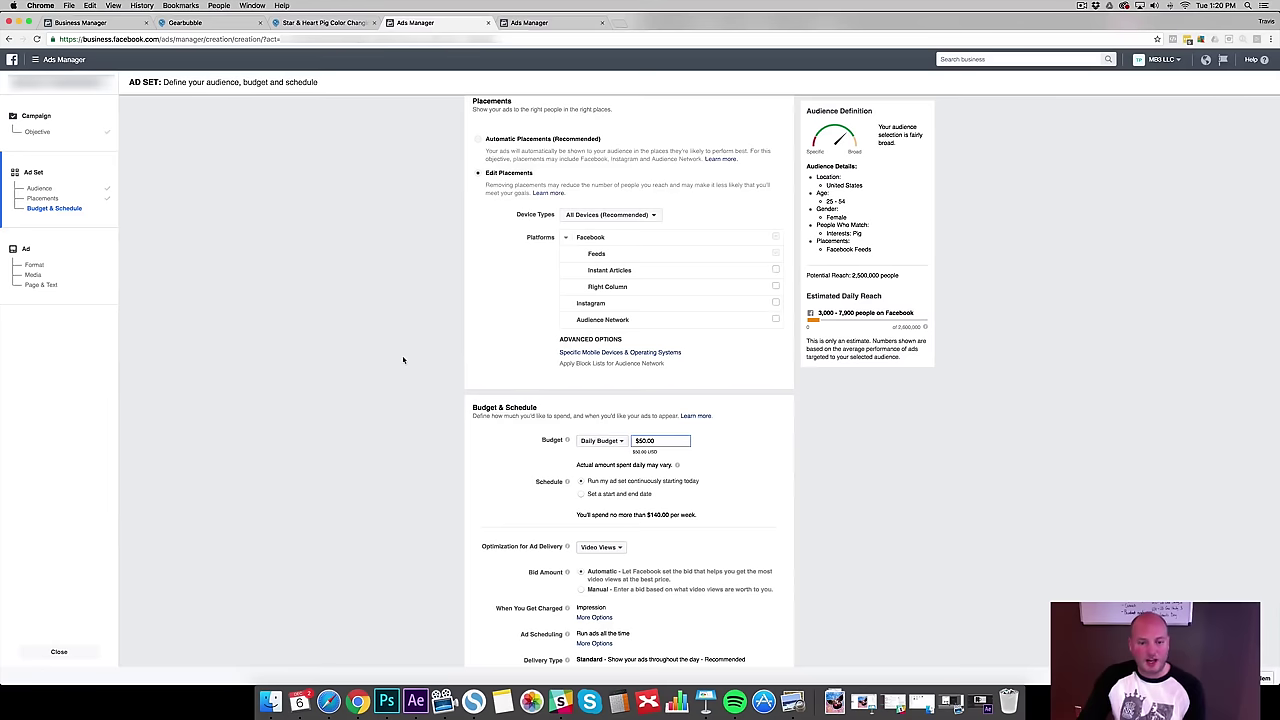
scroll(415, 364, "down", 3)
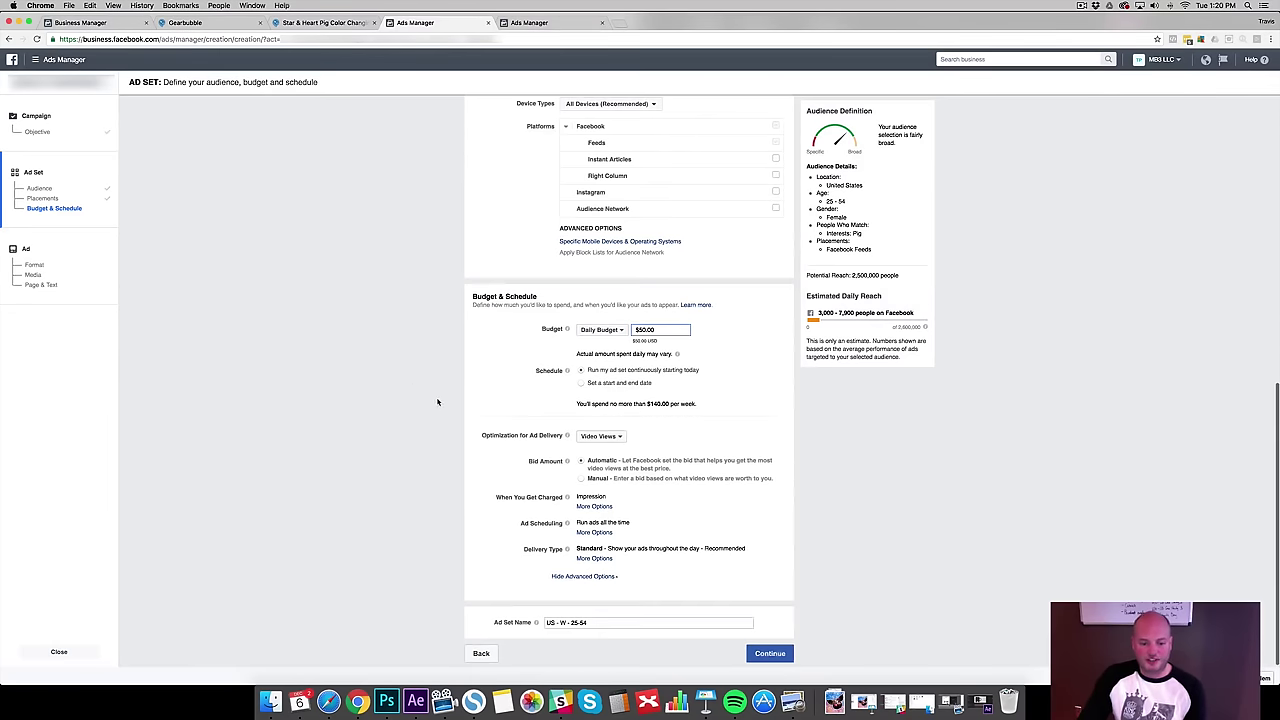
- Name the ad set 'US - W - 25-54 - Pig Interest - Mobile/Desktop'
left_click(601, 621)
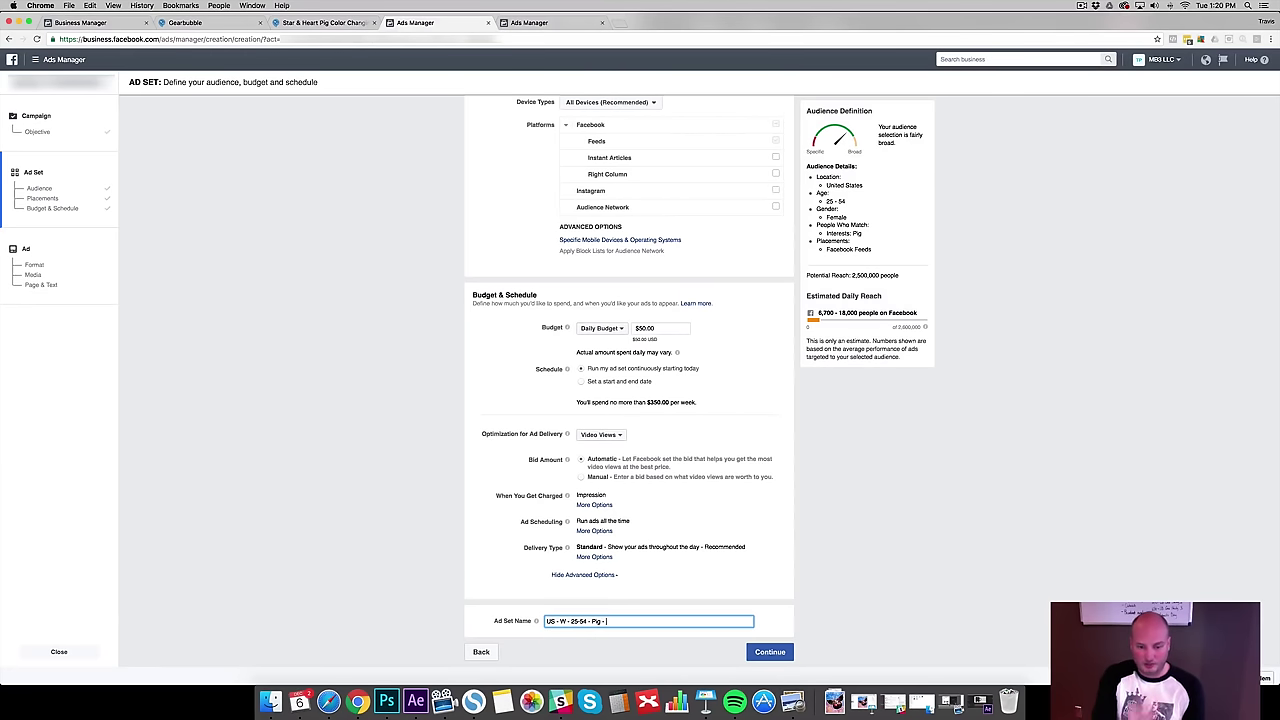
type("Interest")
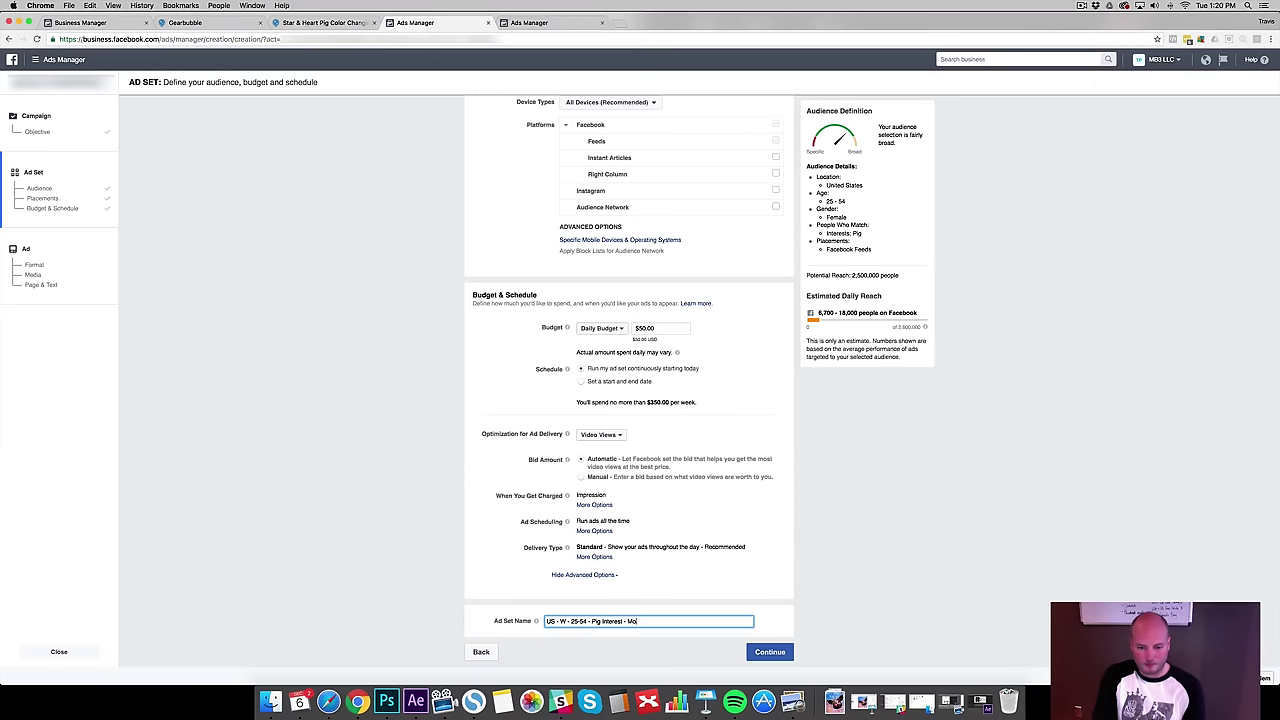
type(" - Mobile/Desktop")
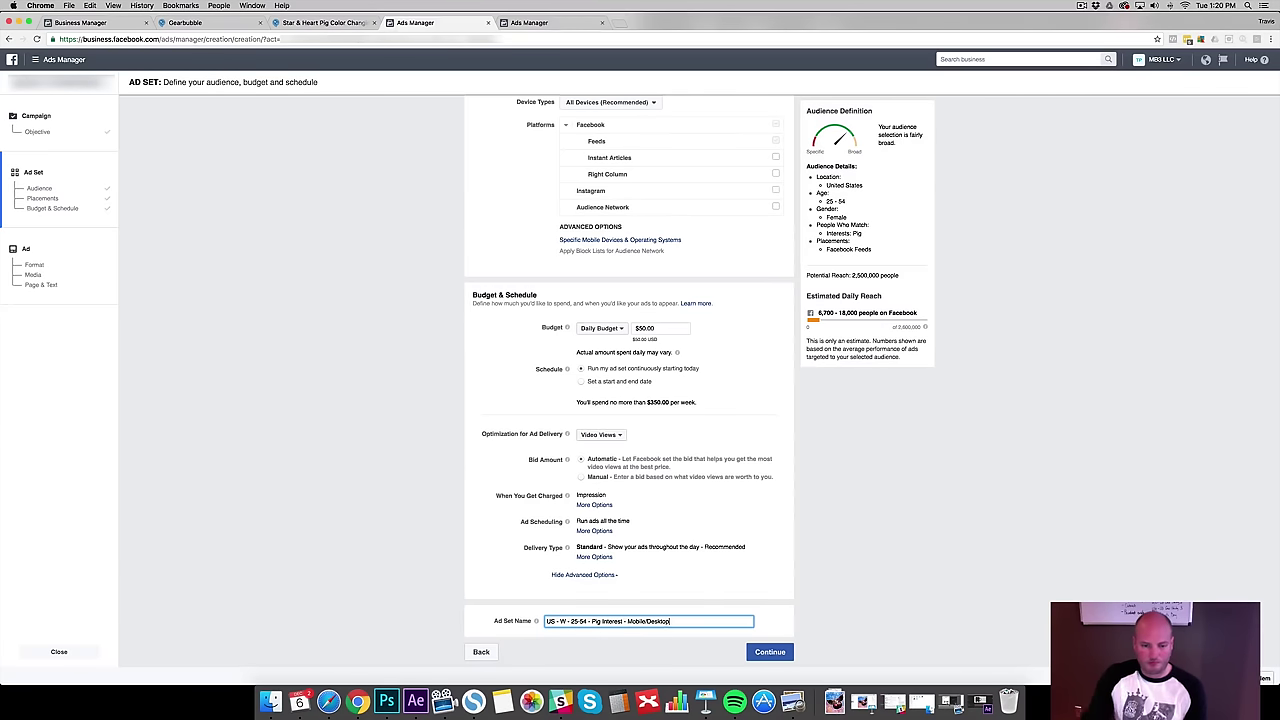
left_click(450, 535)
scroll(458, 530, "up", 10)
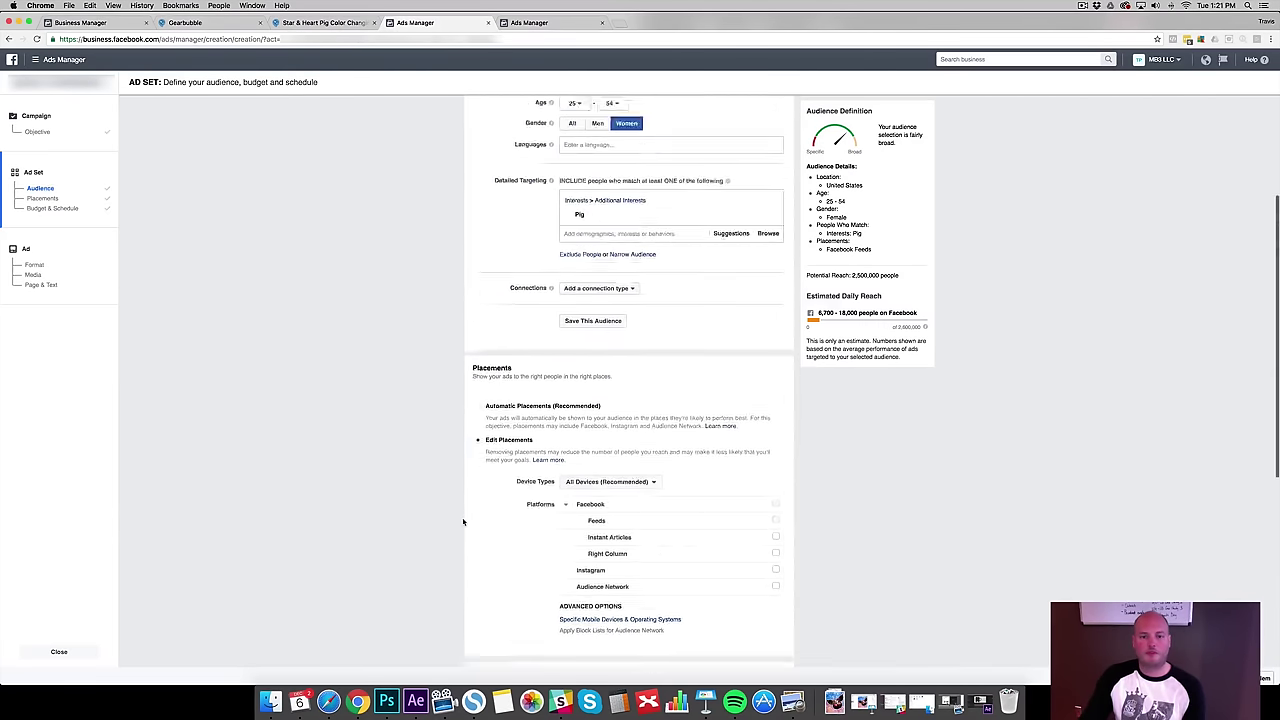
scroll(455, 515, "down", 3)
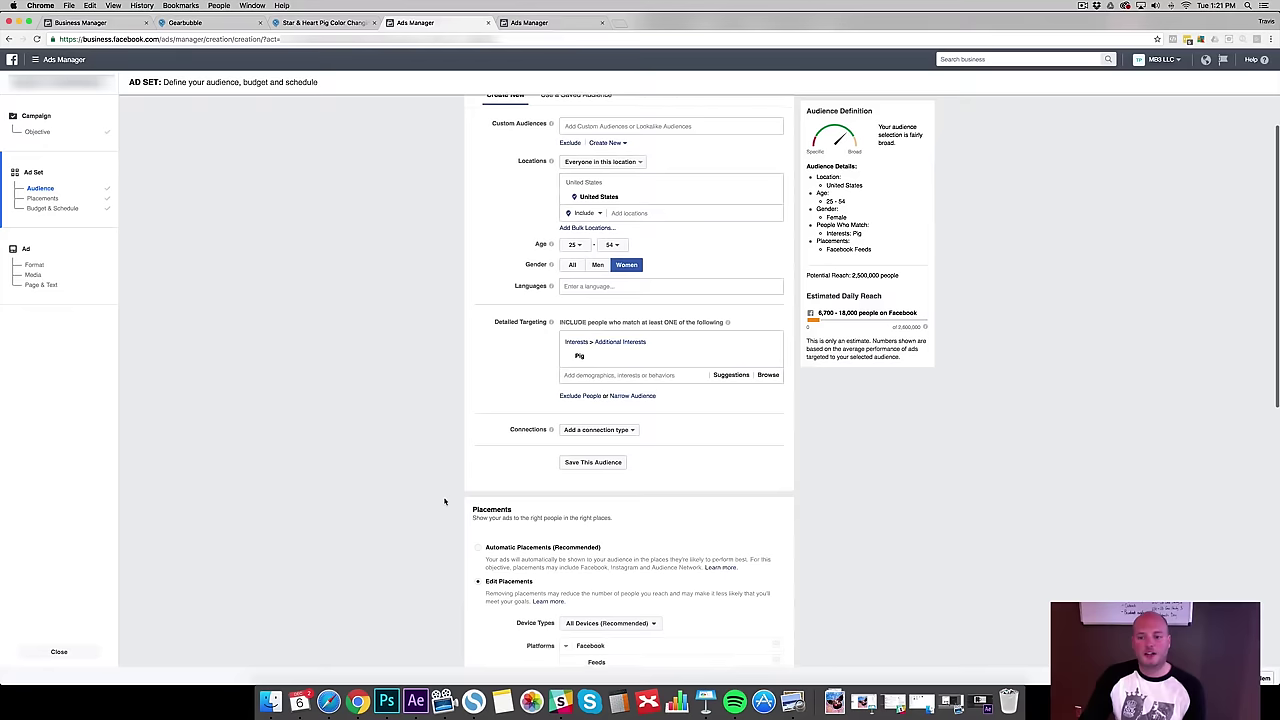
scroll(445, 501, "down", 10)
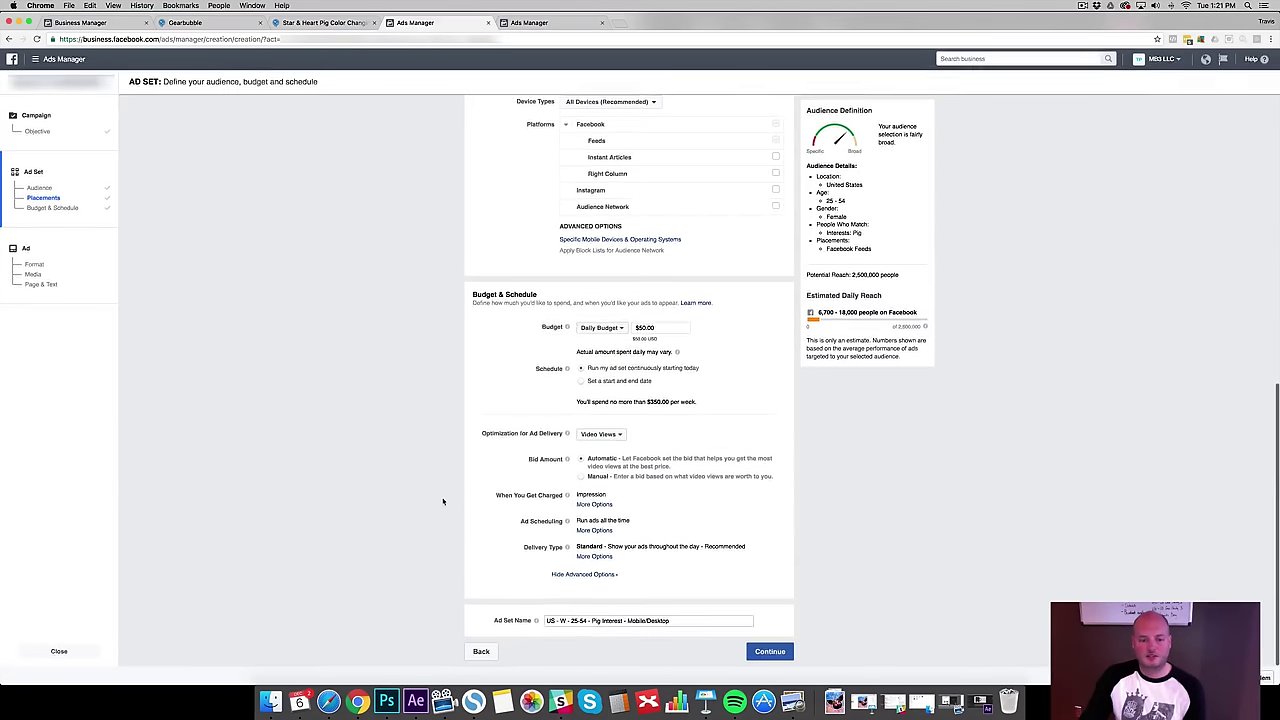
- Use an existing Pigs are Awesome post with Facebook pixel conversion tracking and place the order
left_click(770, 652)
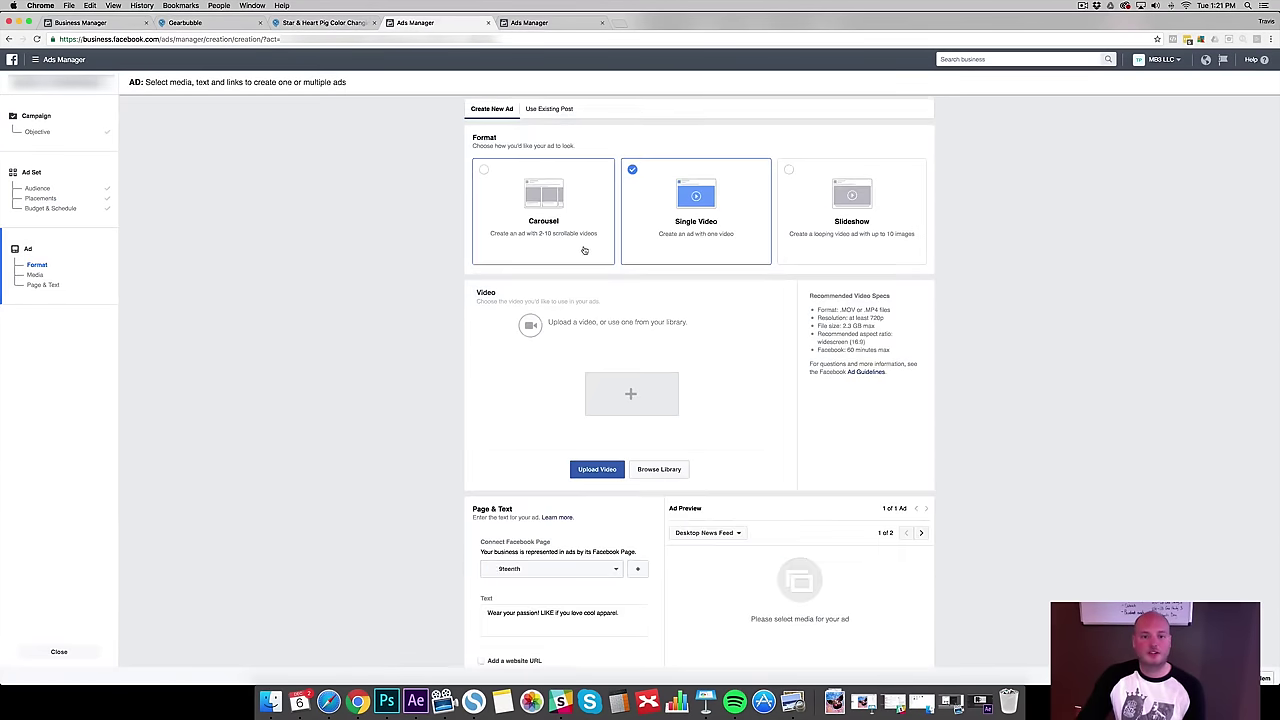
left_click(548, 107)
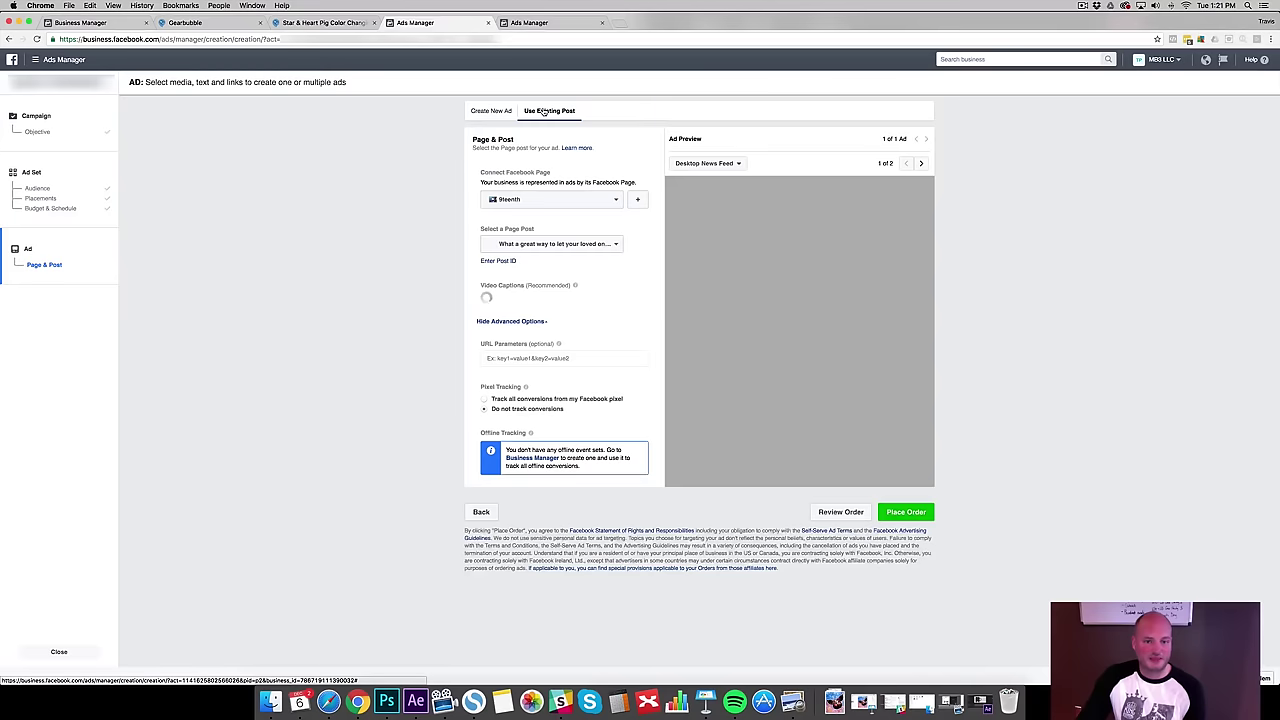
left_click(558, 200)
type("pig")
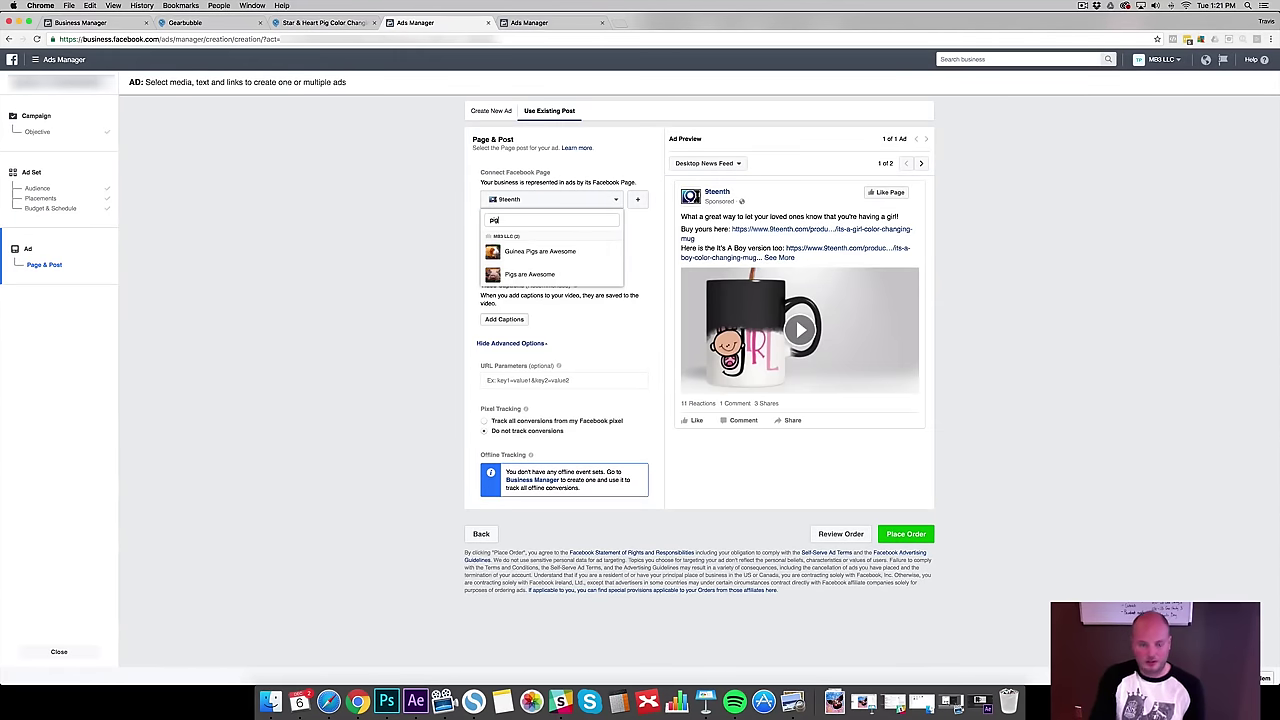
left_click(530, 274)
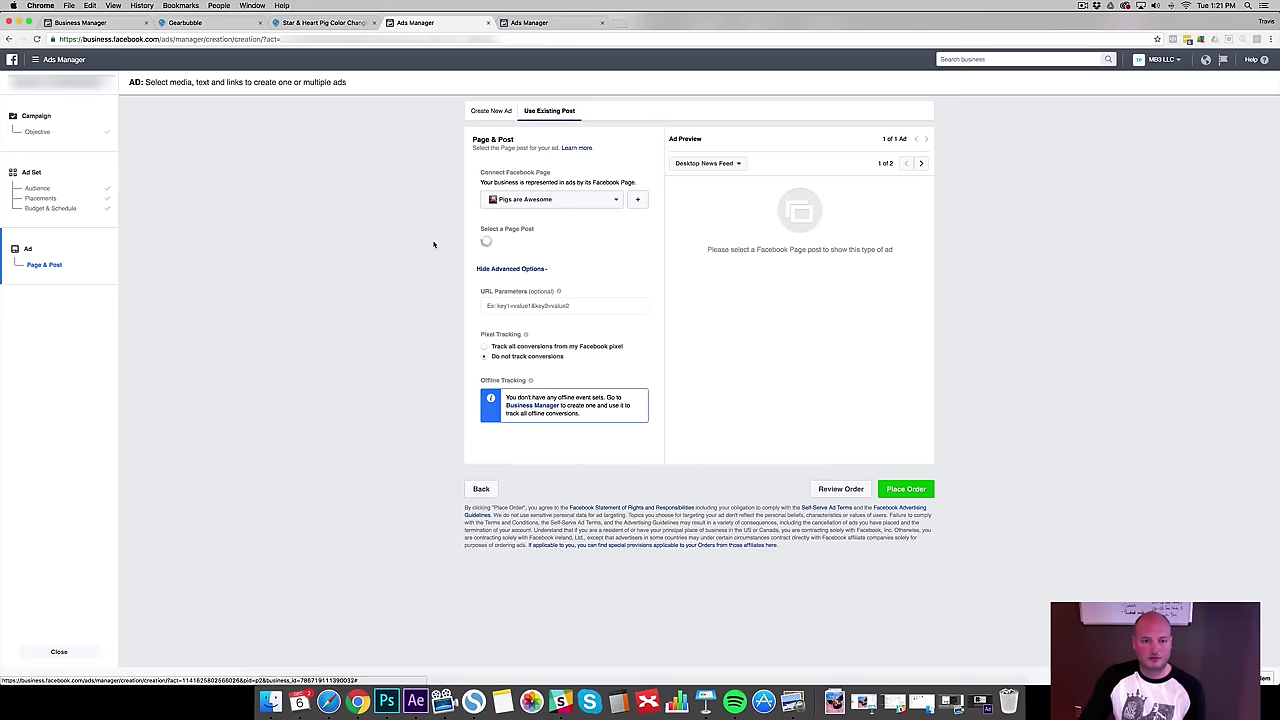
left_click(484, 347)
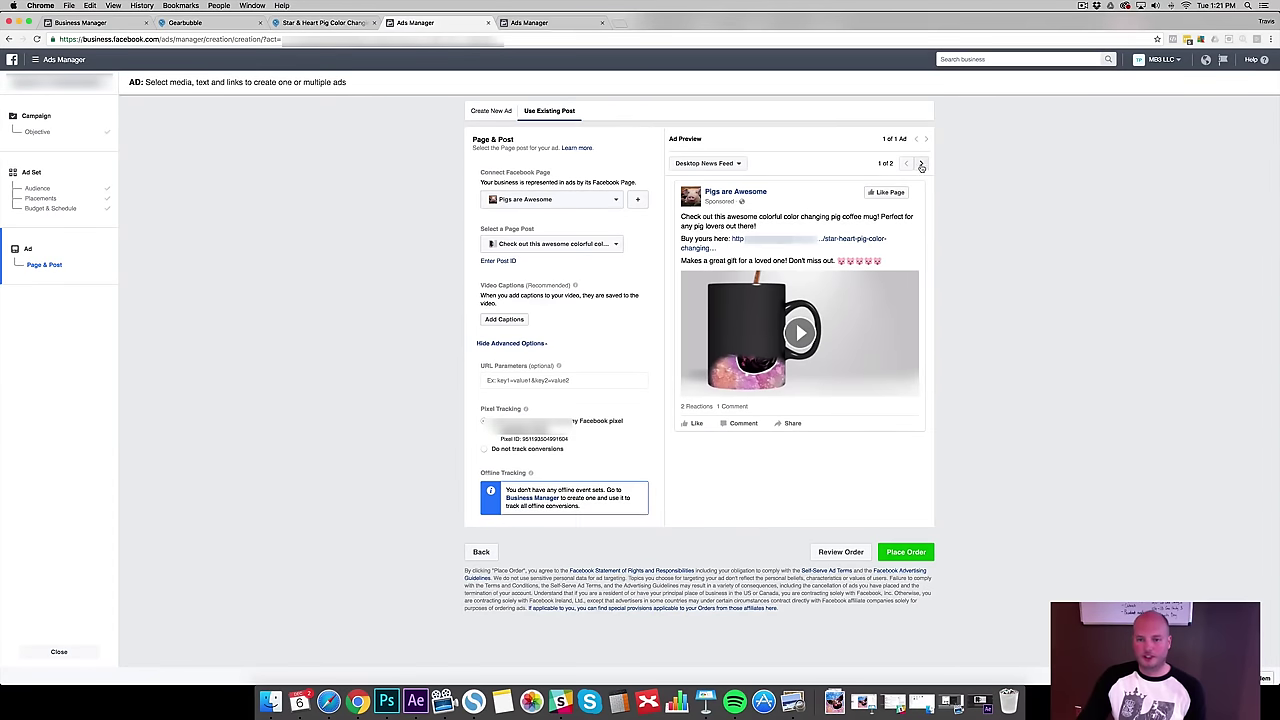
left_click(908, 556)
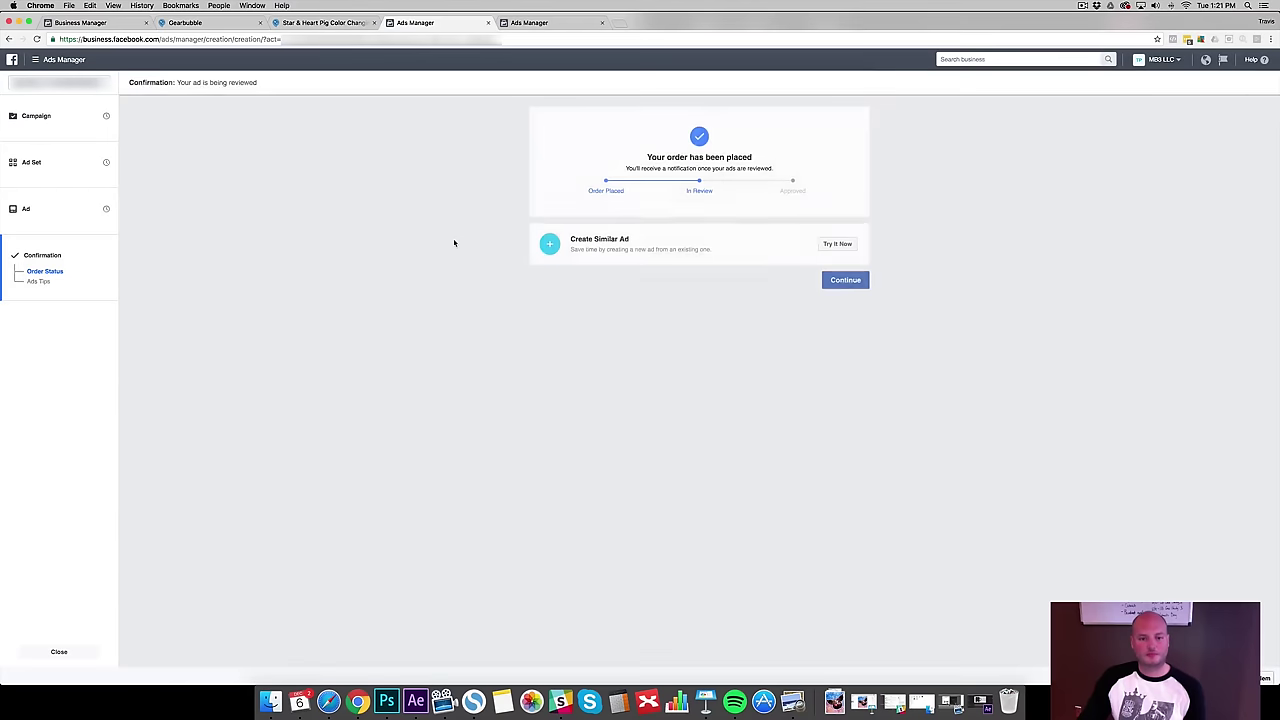
- Continue past the order confirmation and switch to the tab listing Audiences
left_click(845, 281)
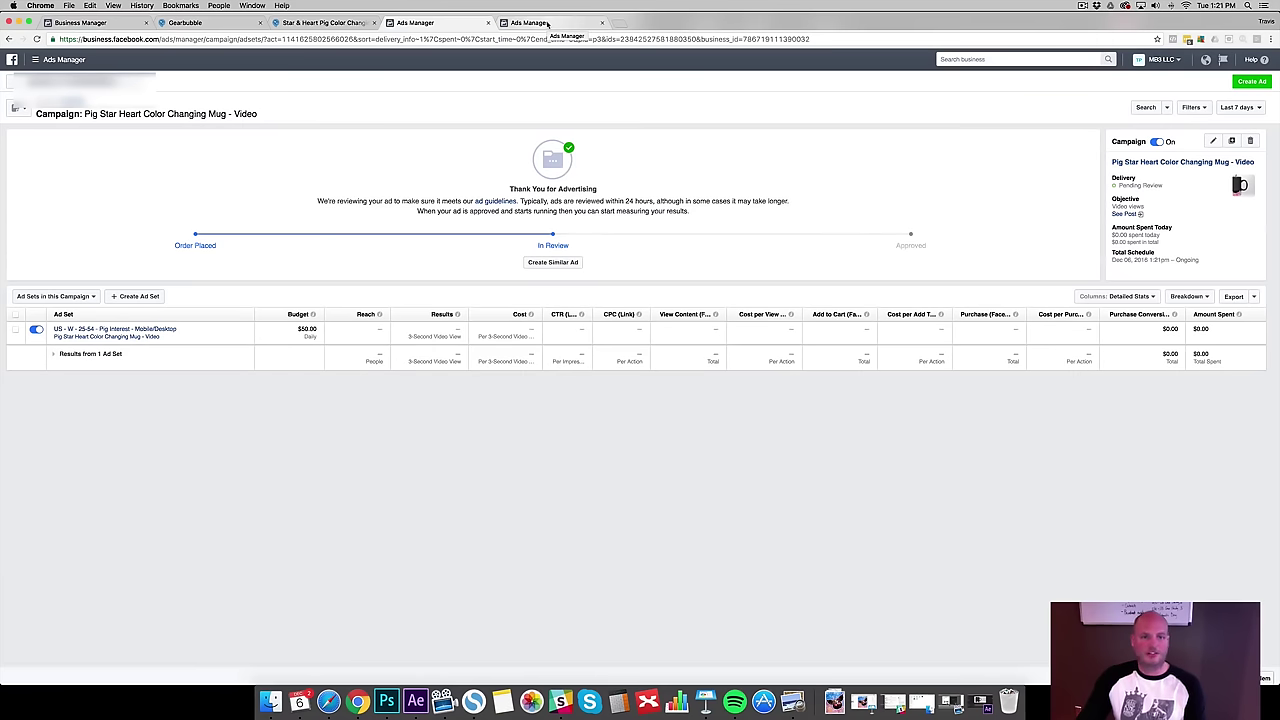
left_click(547, 23)
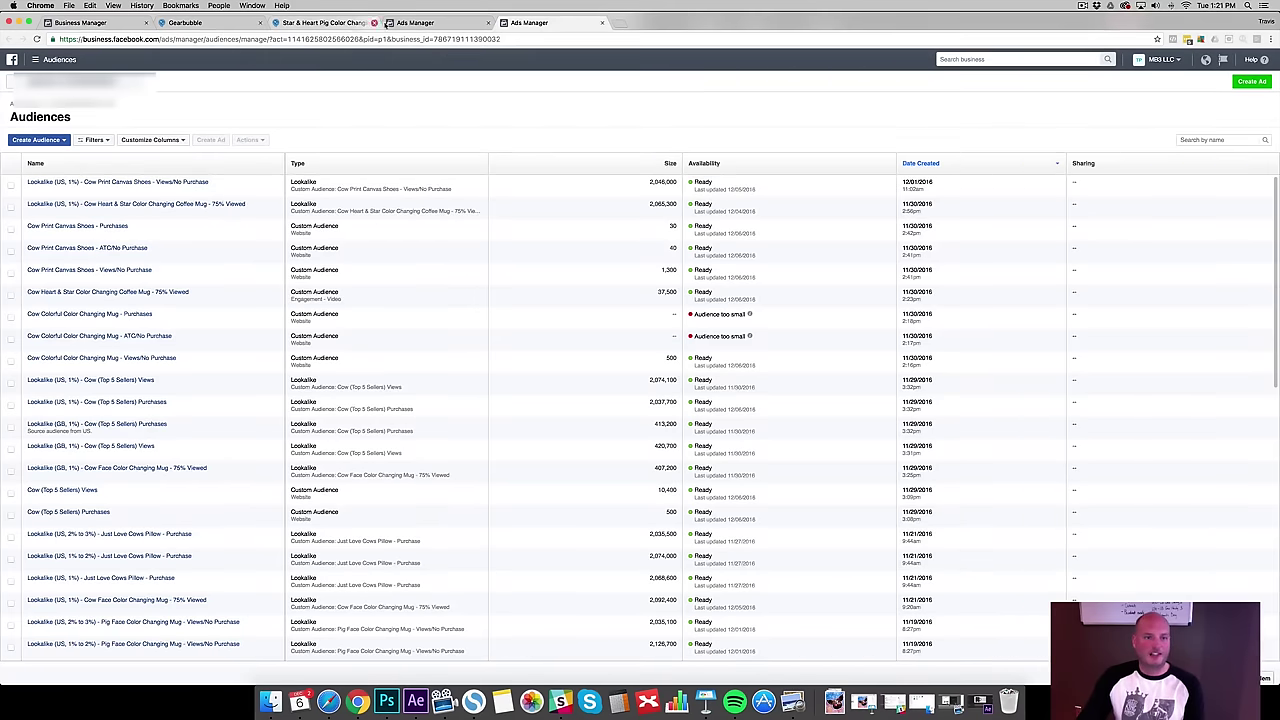
- Start a new Custom Audience based on Facebook video engagement
left_click(410, 25)
left_click(52, 64)
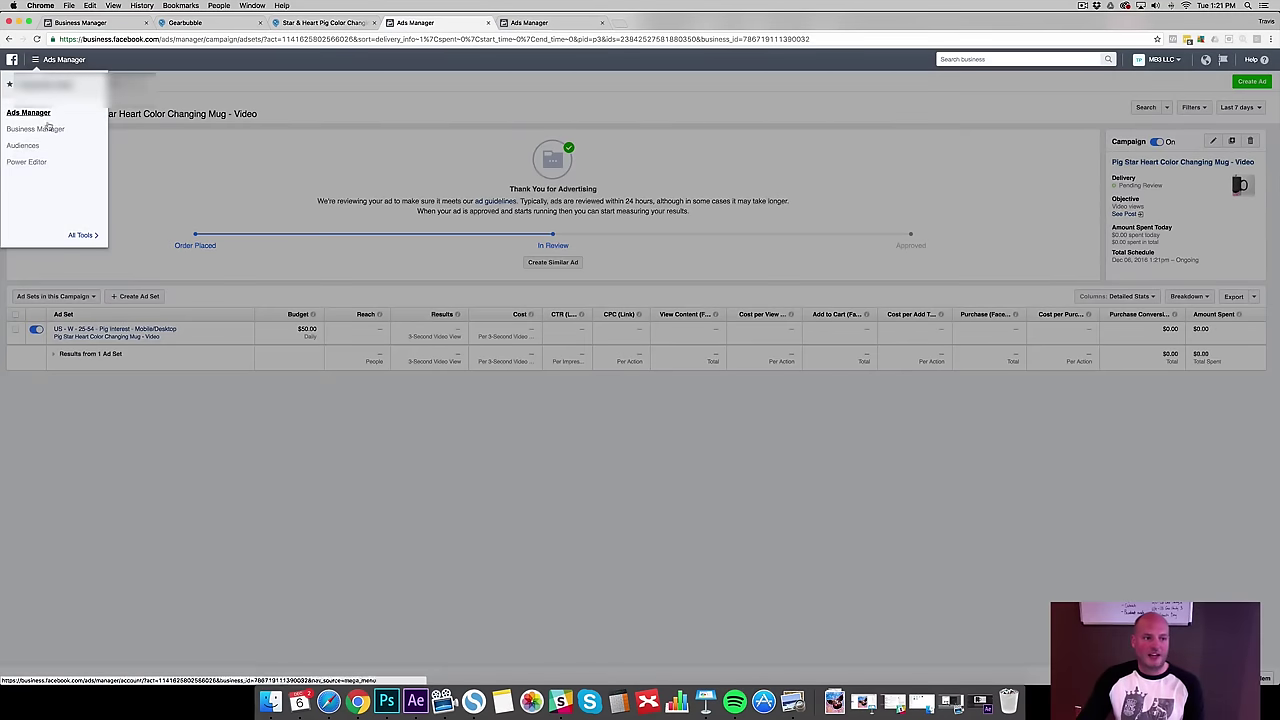
left_click(549, 23)
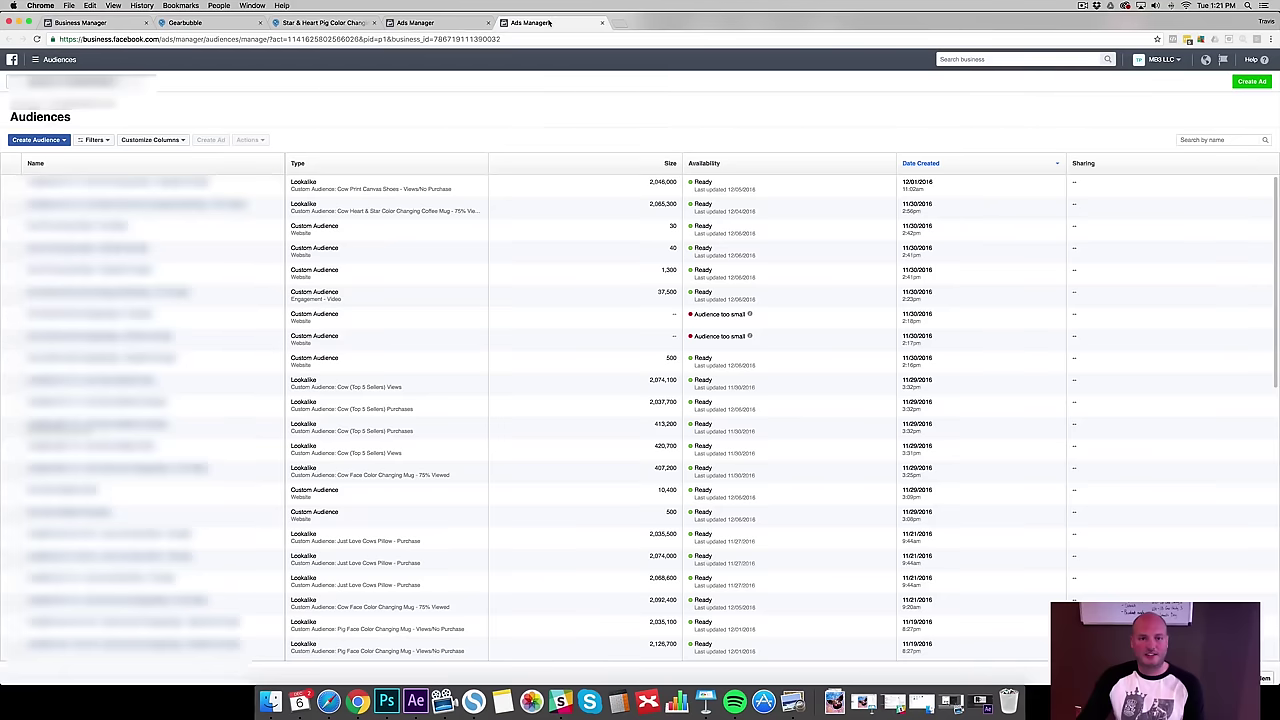
left_click(58, 142)
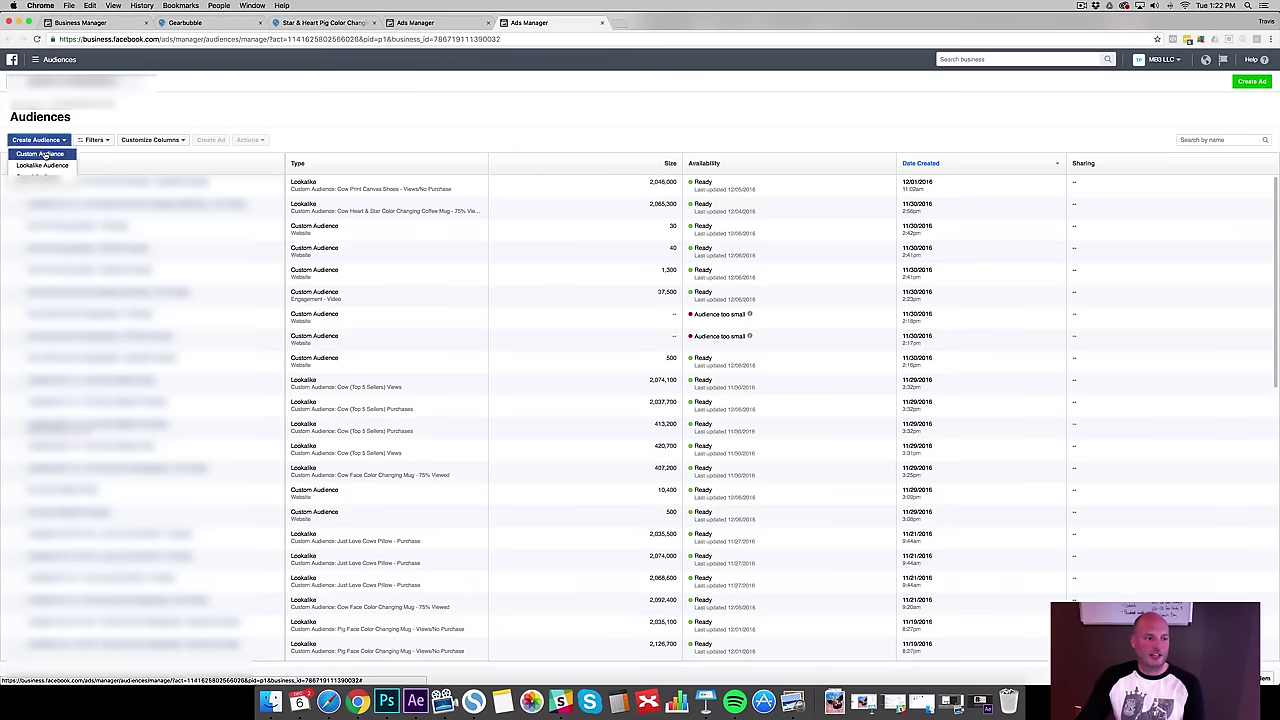
left_click(44, 155)
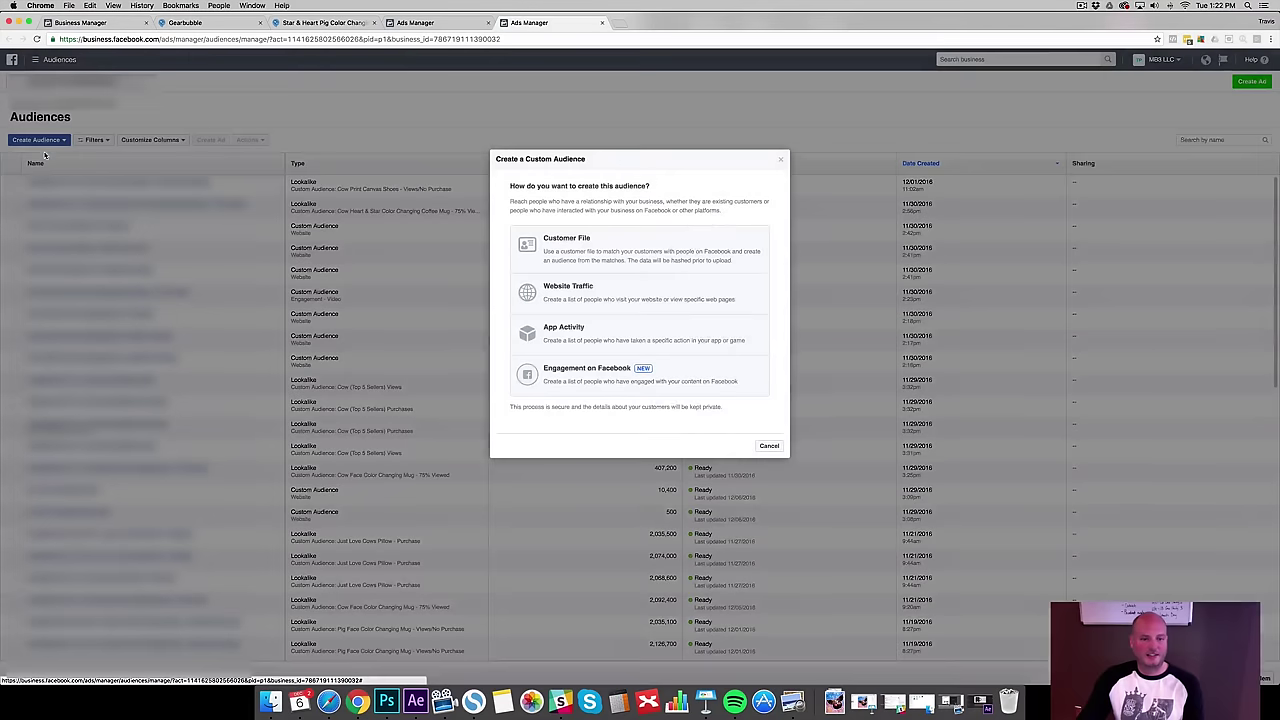
left_click(593, 378)
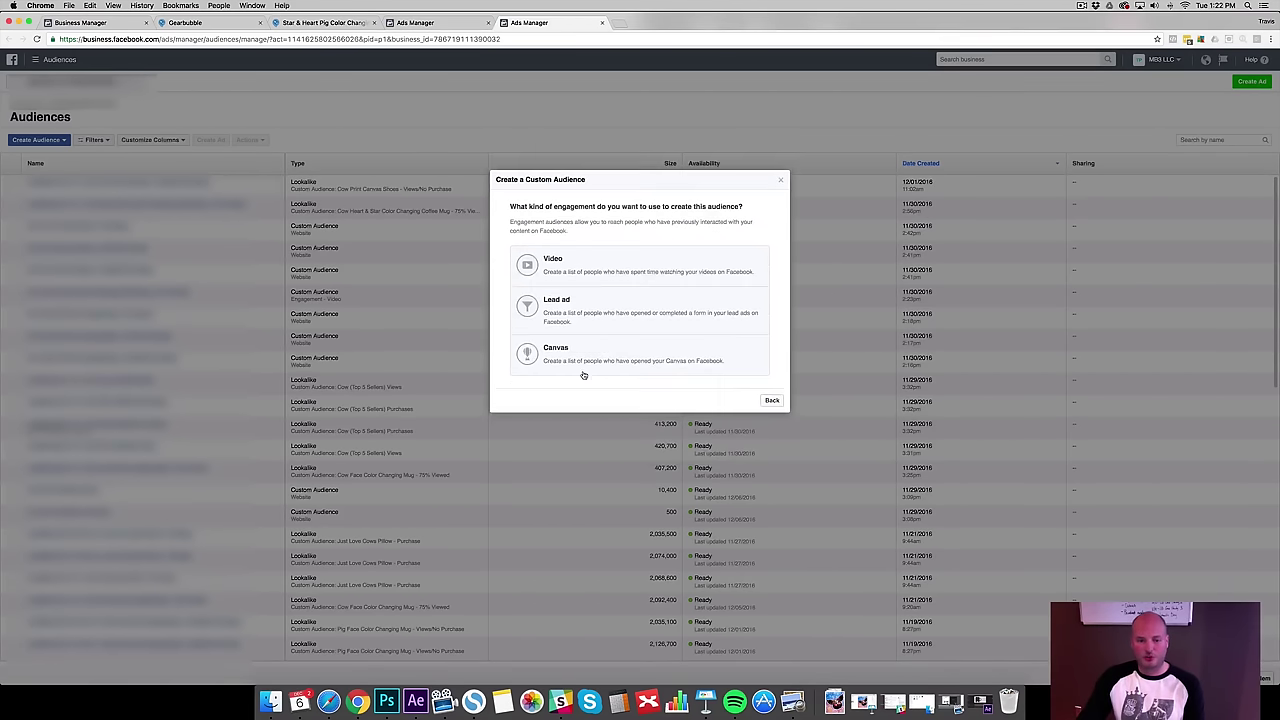
left_click(583, 262)
- Target people who watched 75% of the color changing pig mug video from Pigs are Awesome
left_click(630, 237)
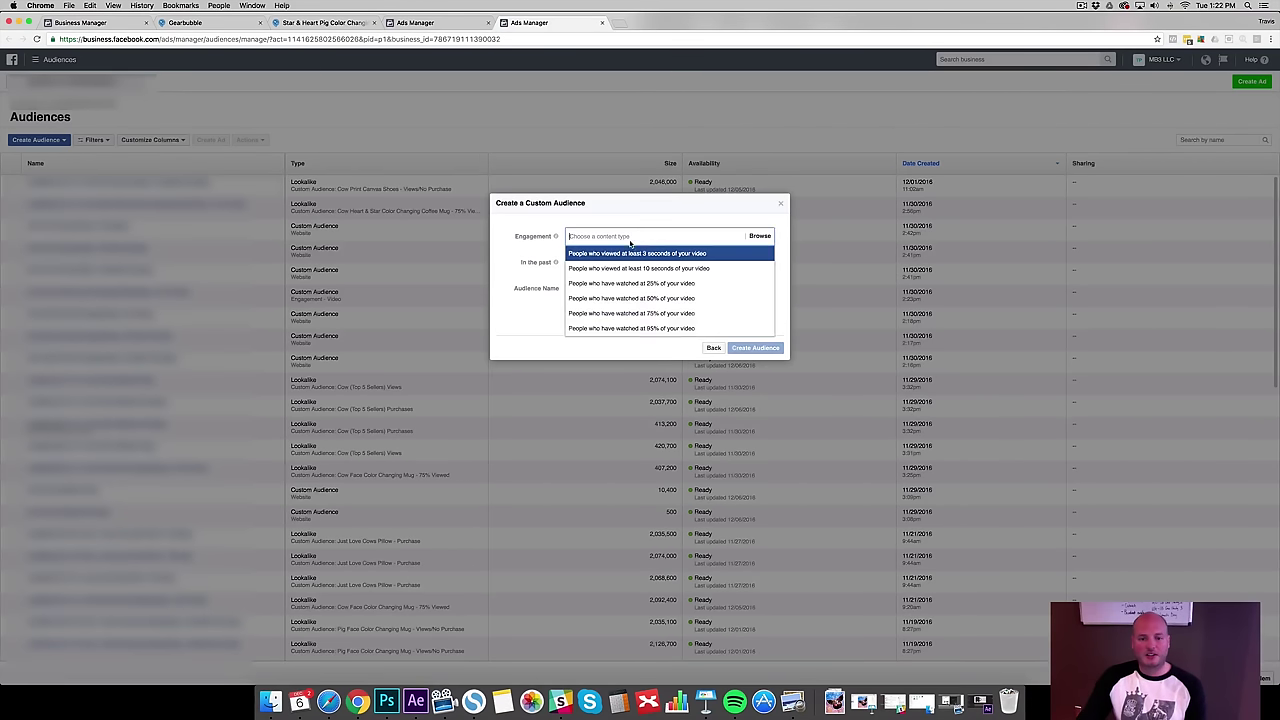
left_click(673, 315)
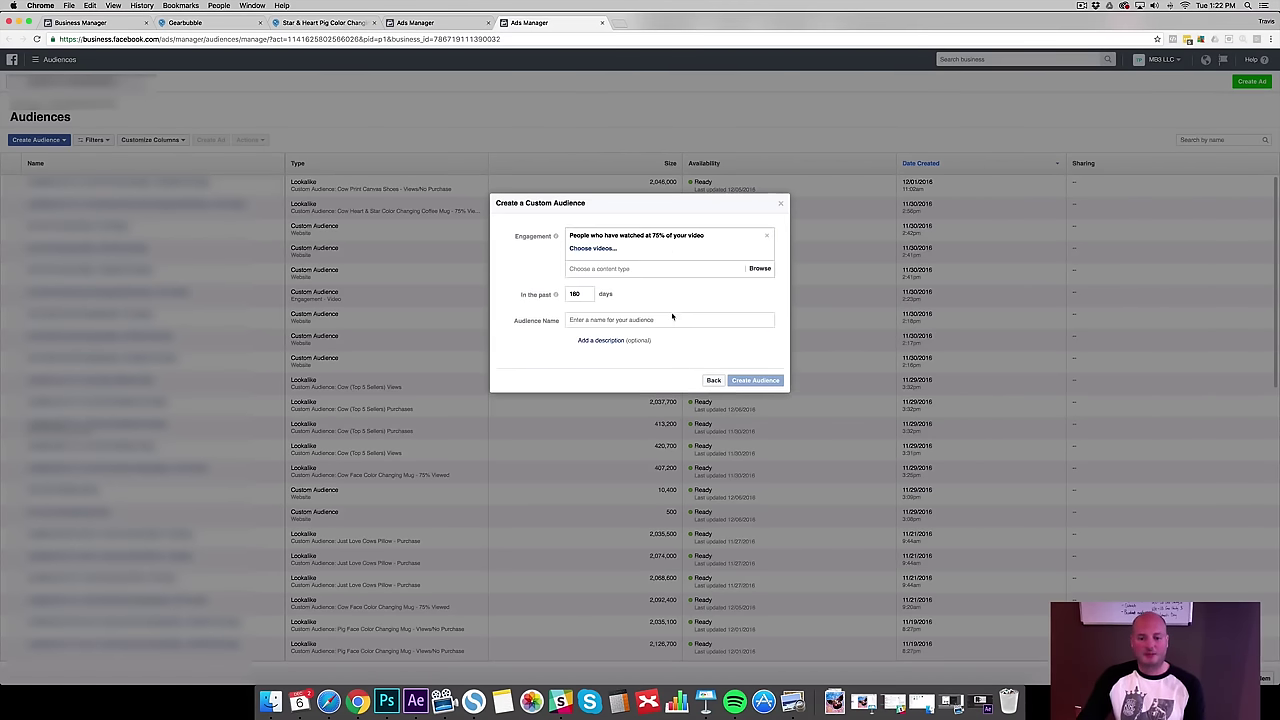
left_click(600, 249)
left_click(520, 117)
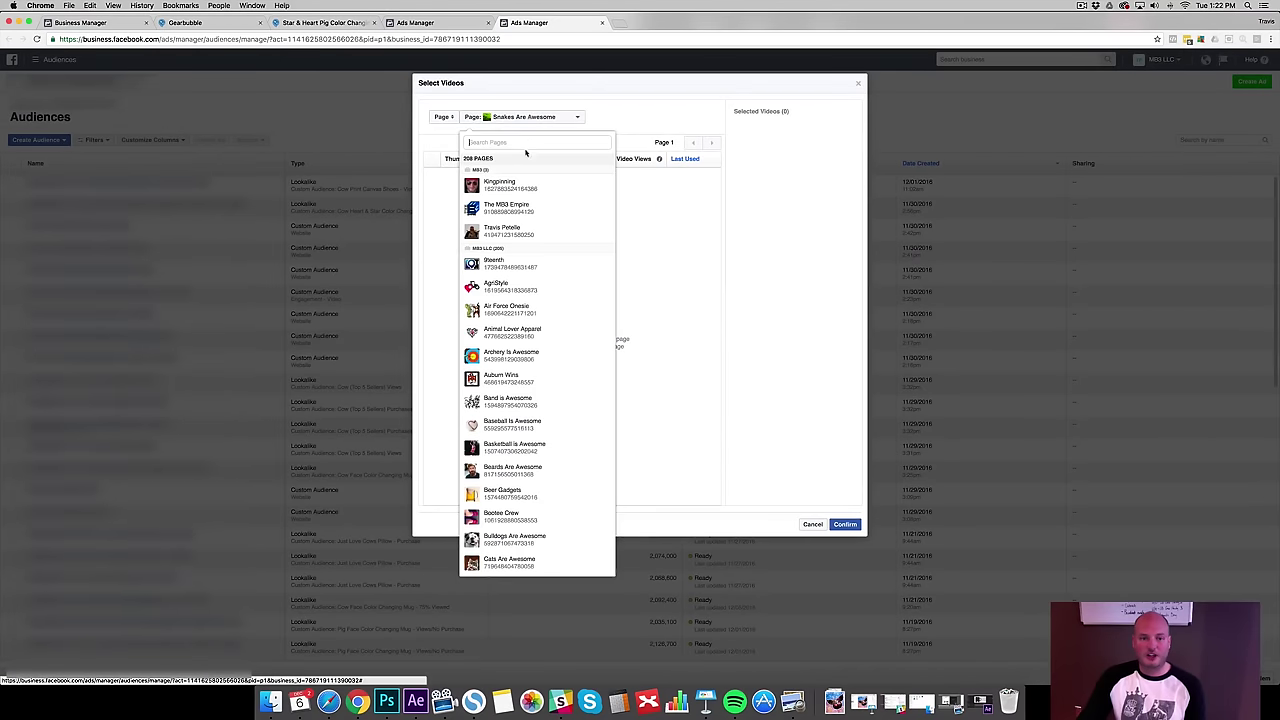
type("pig")
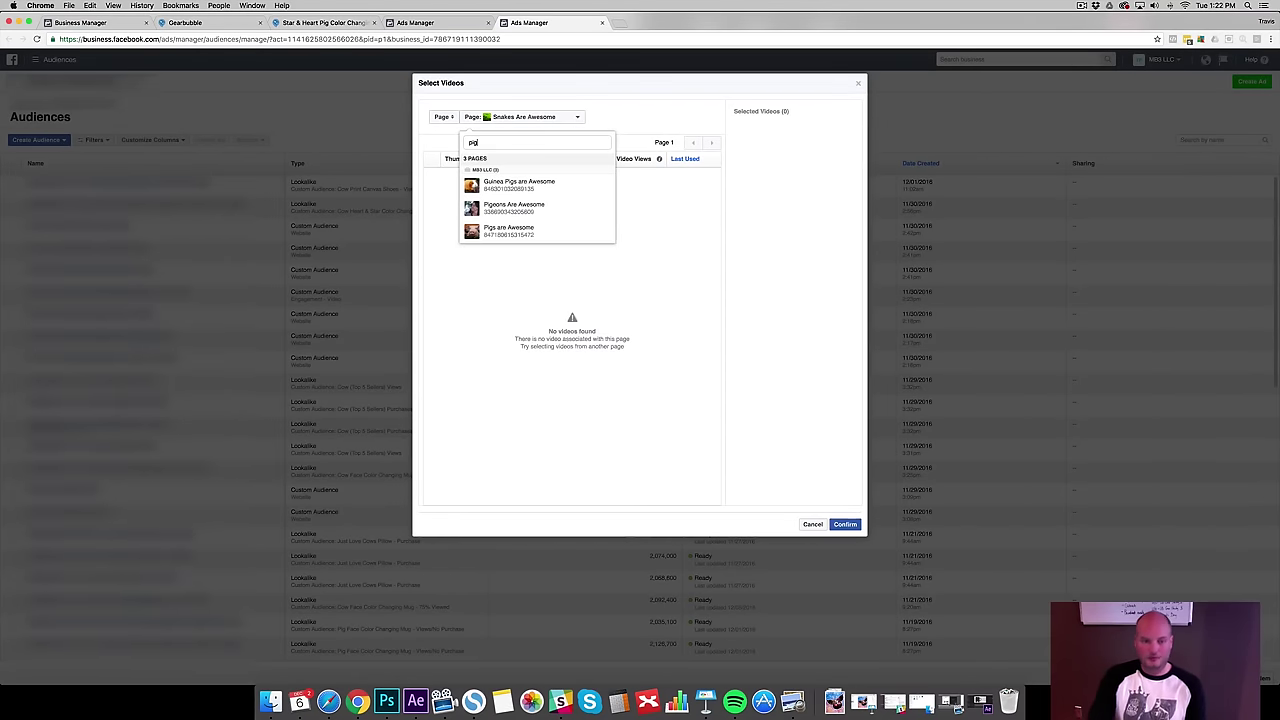
left_click(520, 231)
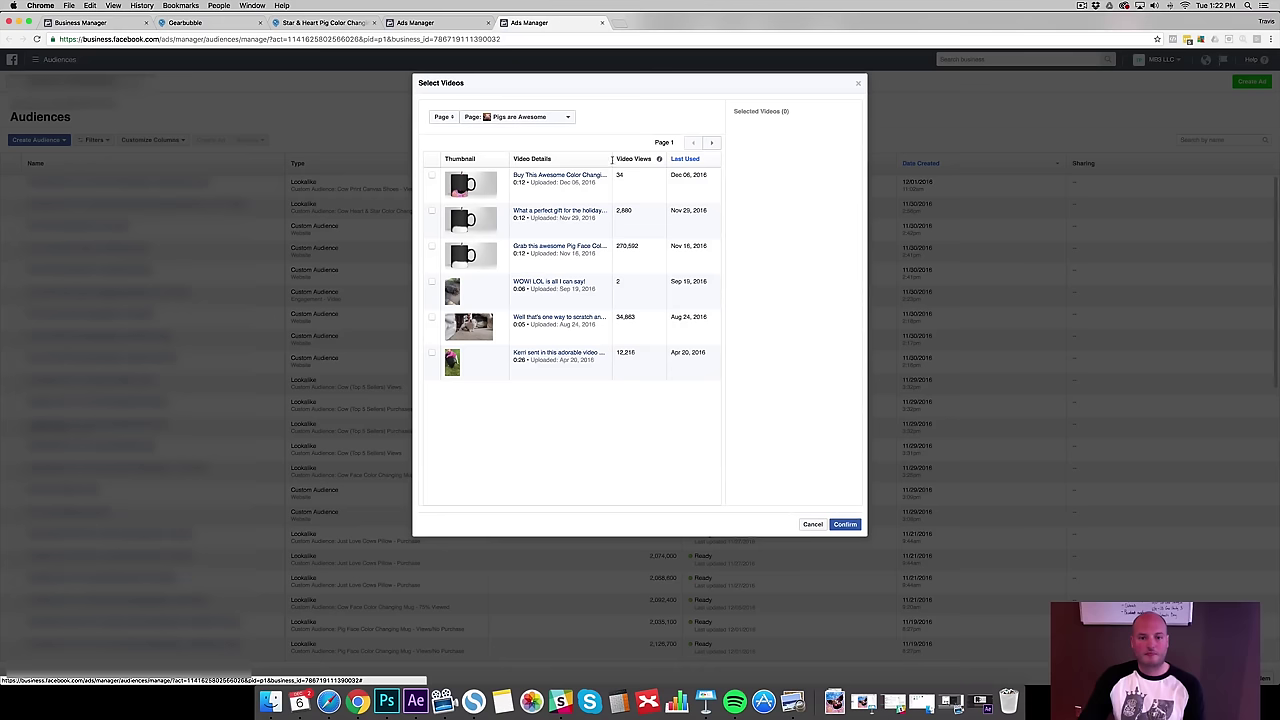
left_click(432, 176)
left_click(845, 524)
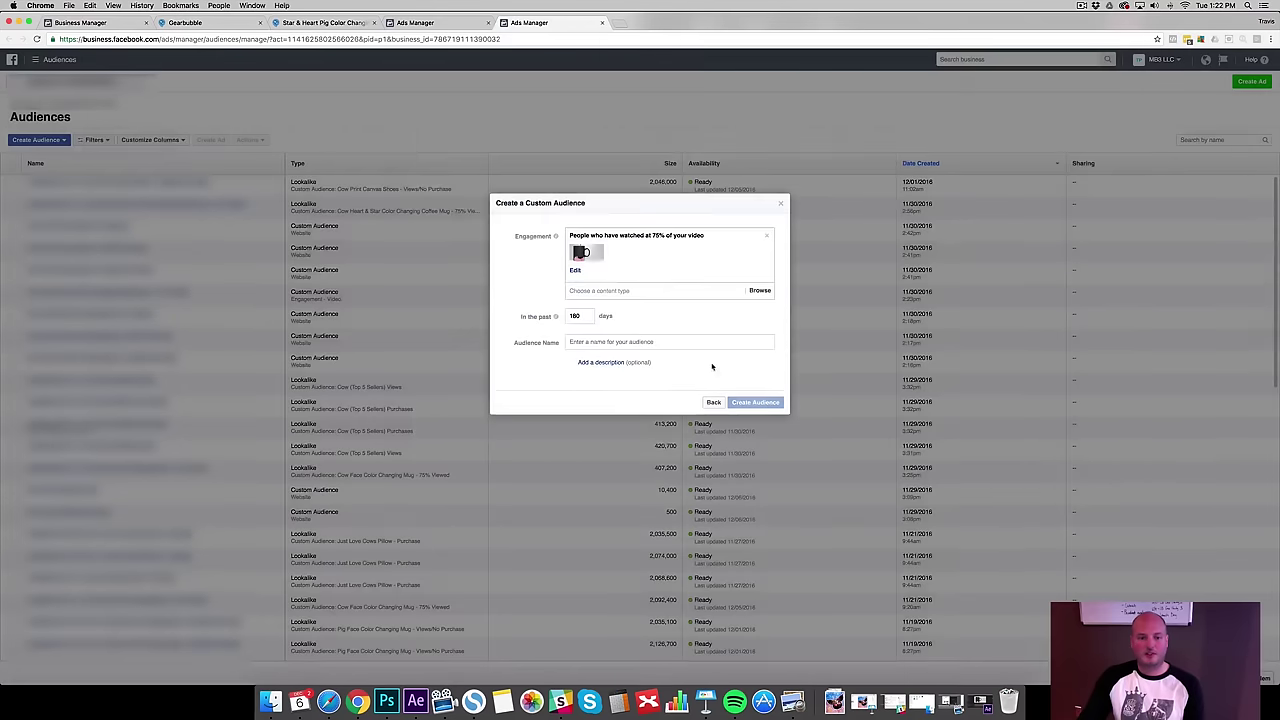
- Name the audience 'Pig Star Heart Color Changing Mug - 75% Viewed' and create it
left_click(598, 344)
type("Pig ")
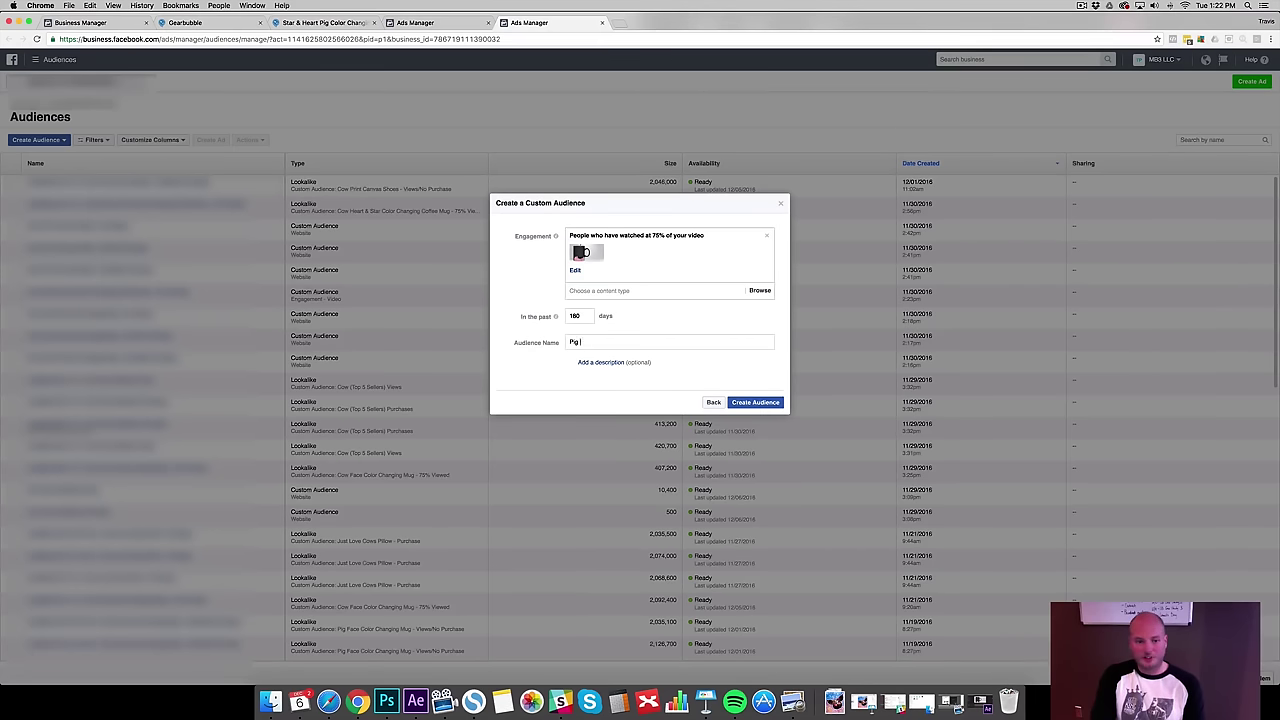
type("Star Heart Color Changing Mug - 75% Viewed")
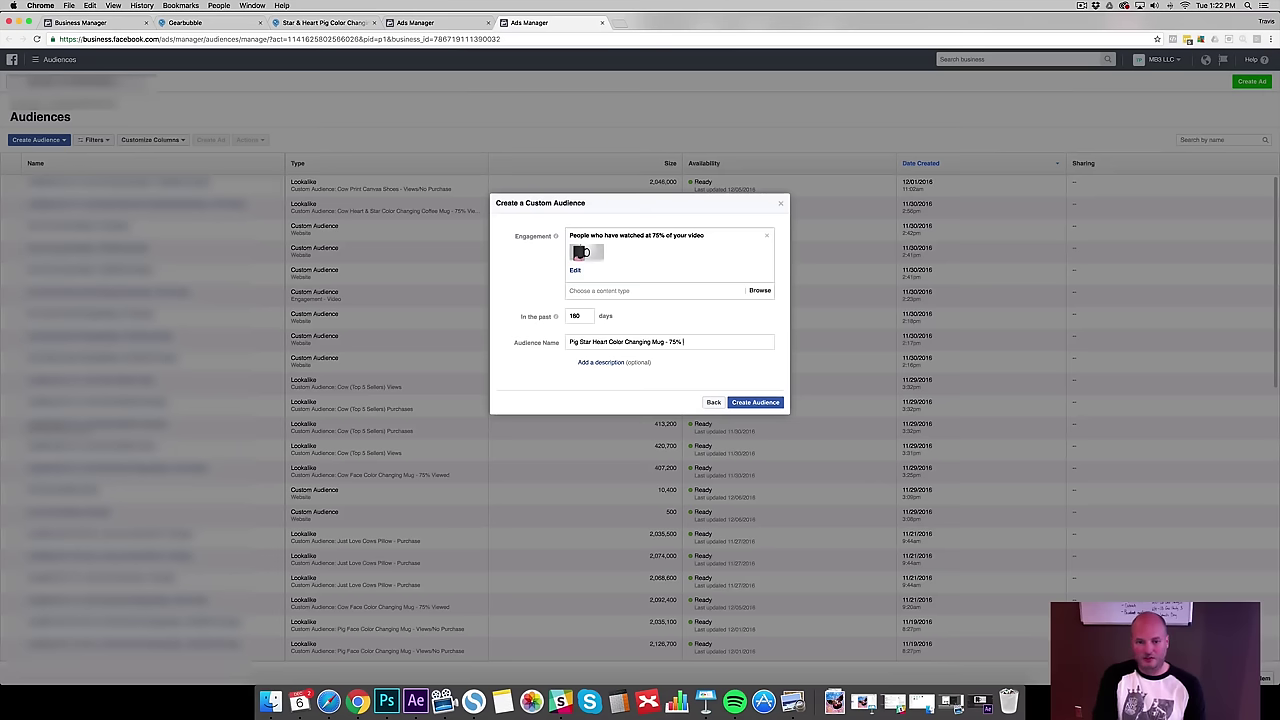
left_click(765, 402)
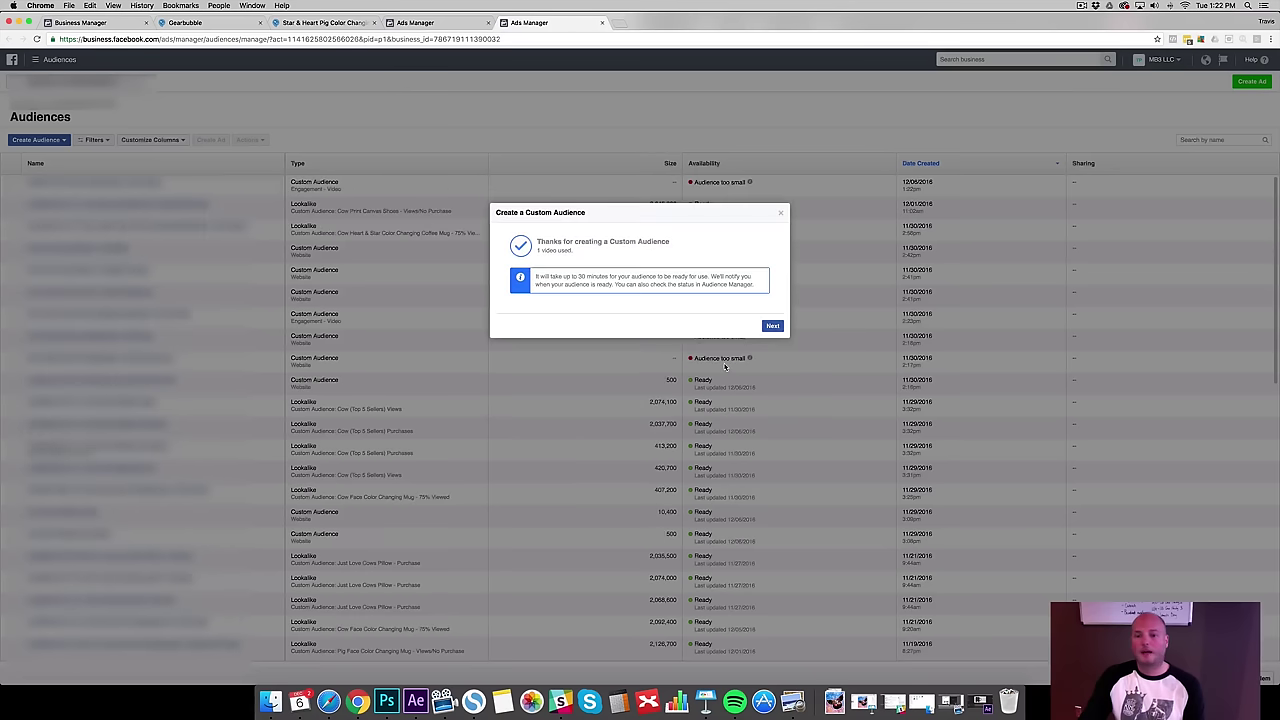
- Close the custom audience confirmation and return to the campaign page tab
left_click(770, 326)
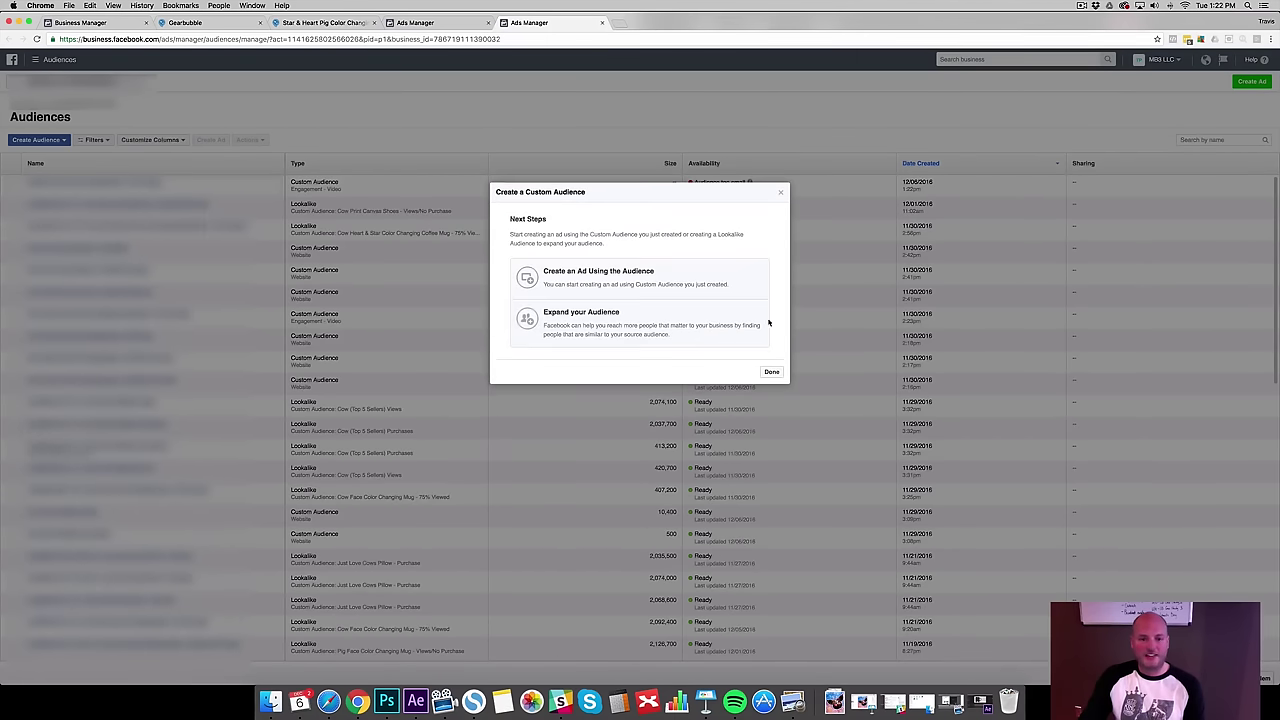
left_click(771, 371)
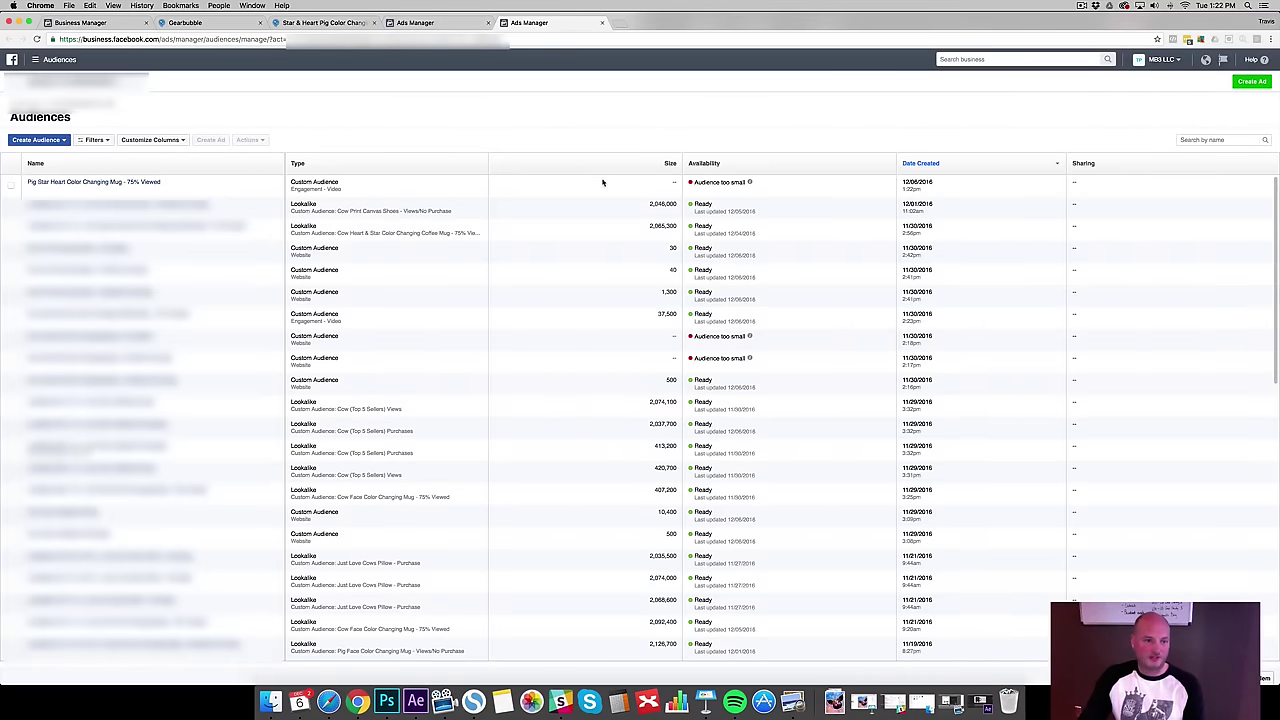
left_click(432, 22)
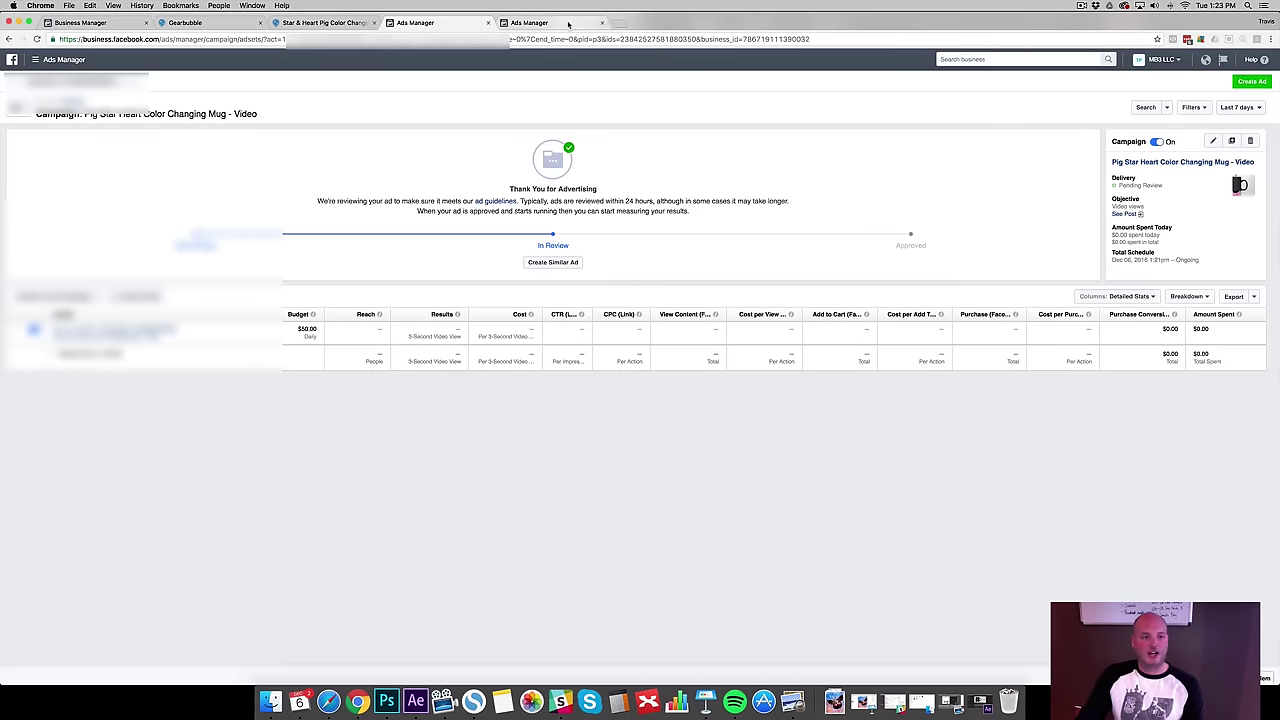
- Create a Conversions campaign named 'Pig Star Heart Color Changing Mug - WC' and continue to its ad set
left_click(1251, 81)
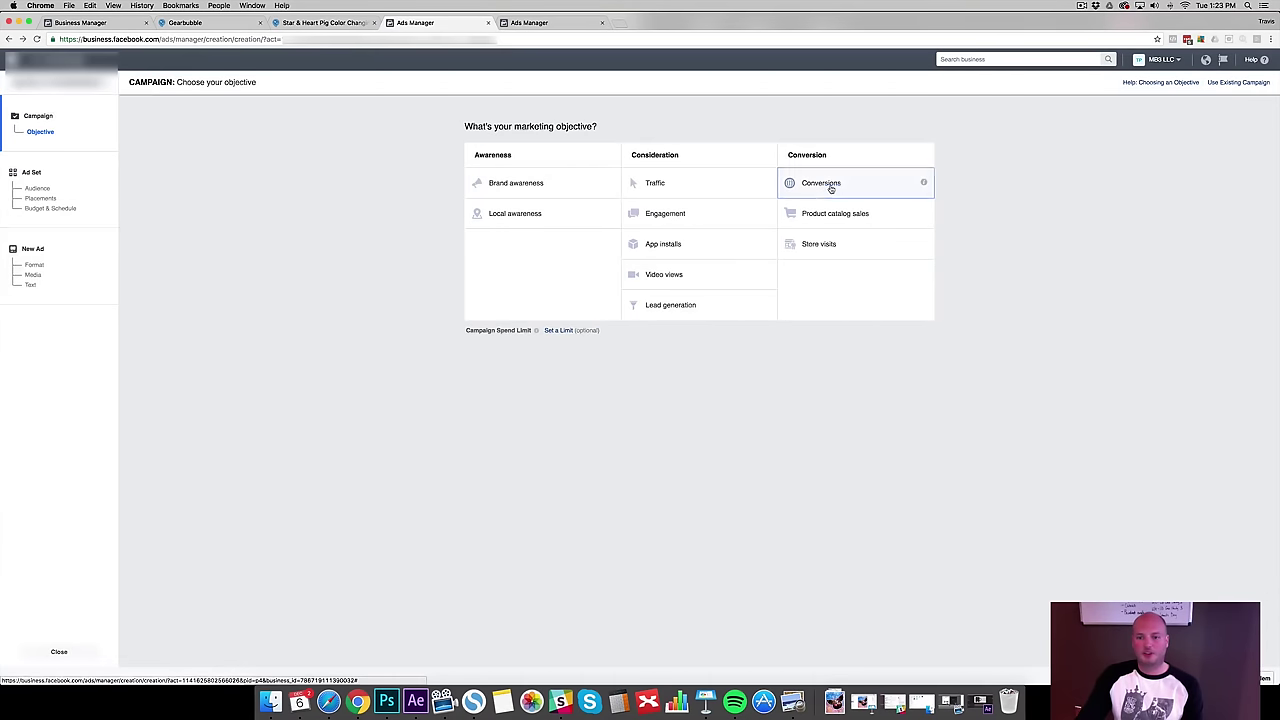
left_click(829, 187)
double_click(736, 463)
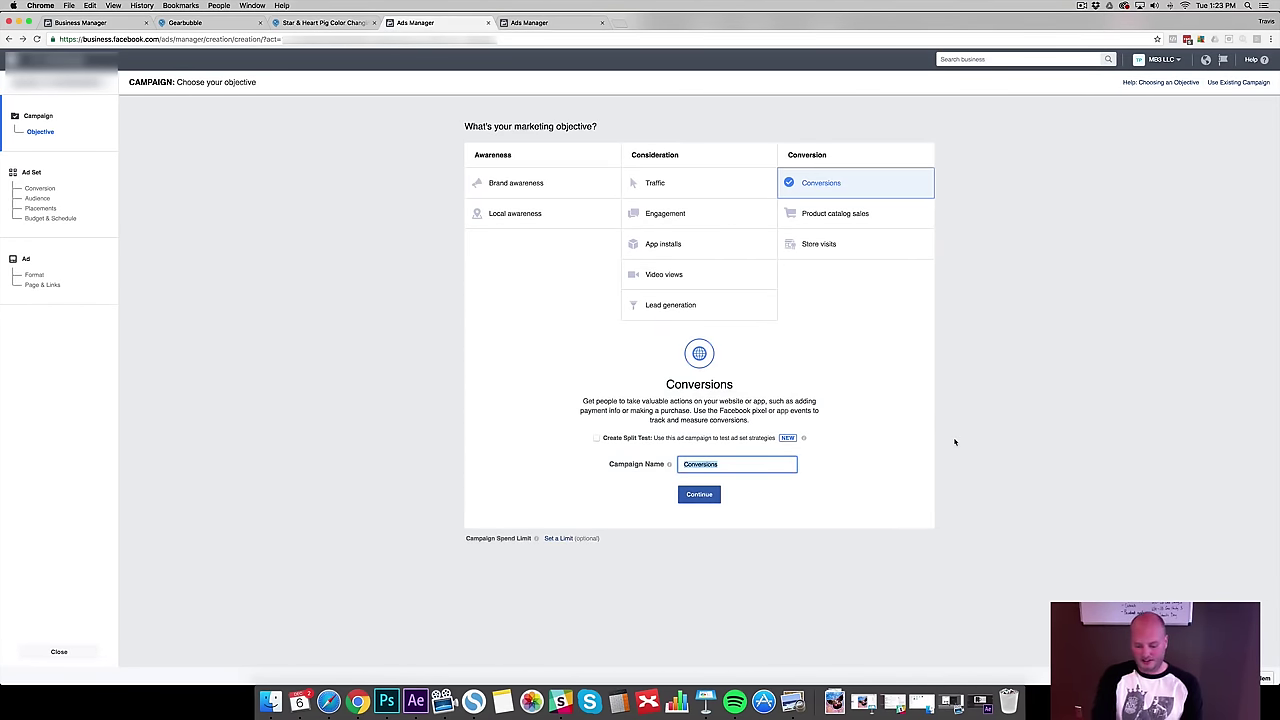
type("Pig Star Heart Color Changing")
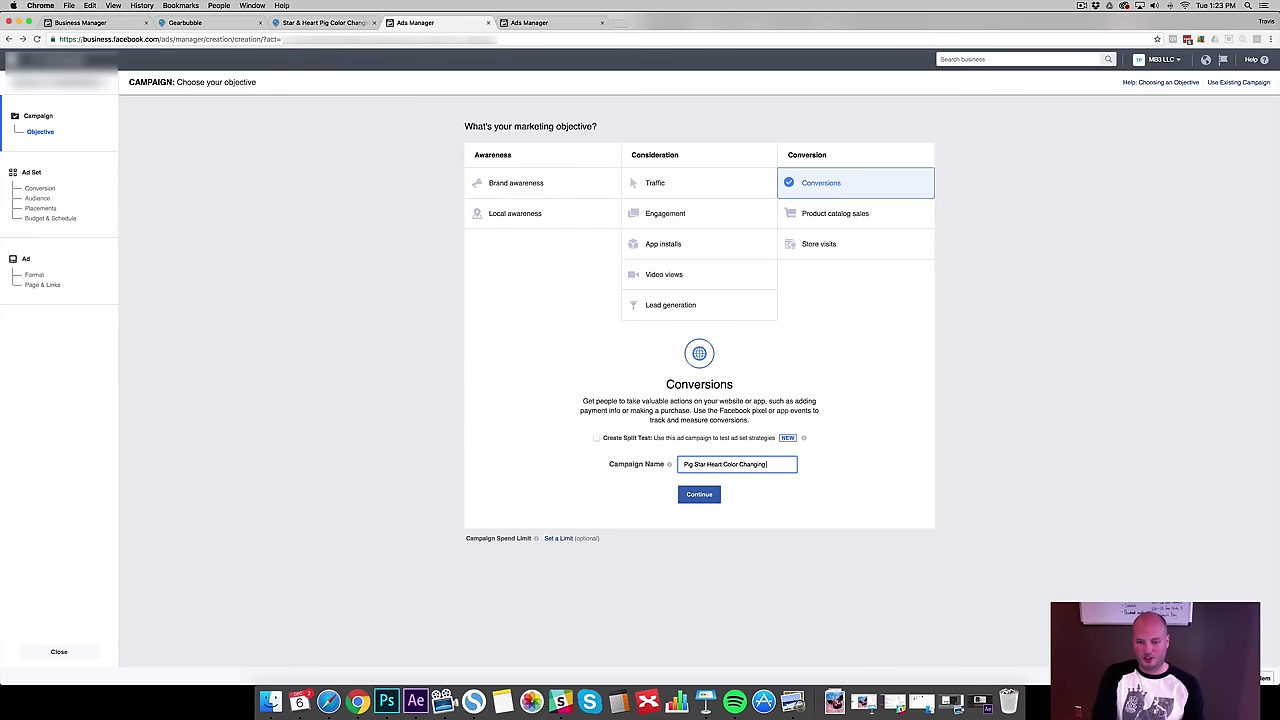
type(" Mug - WC")
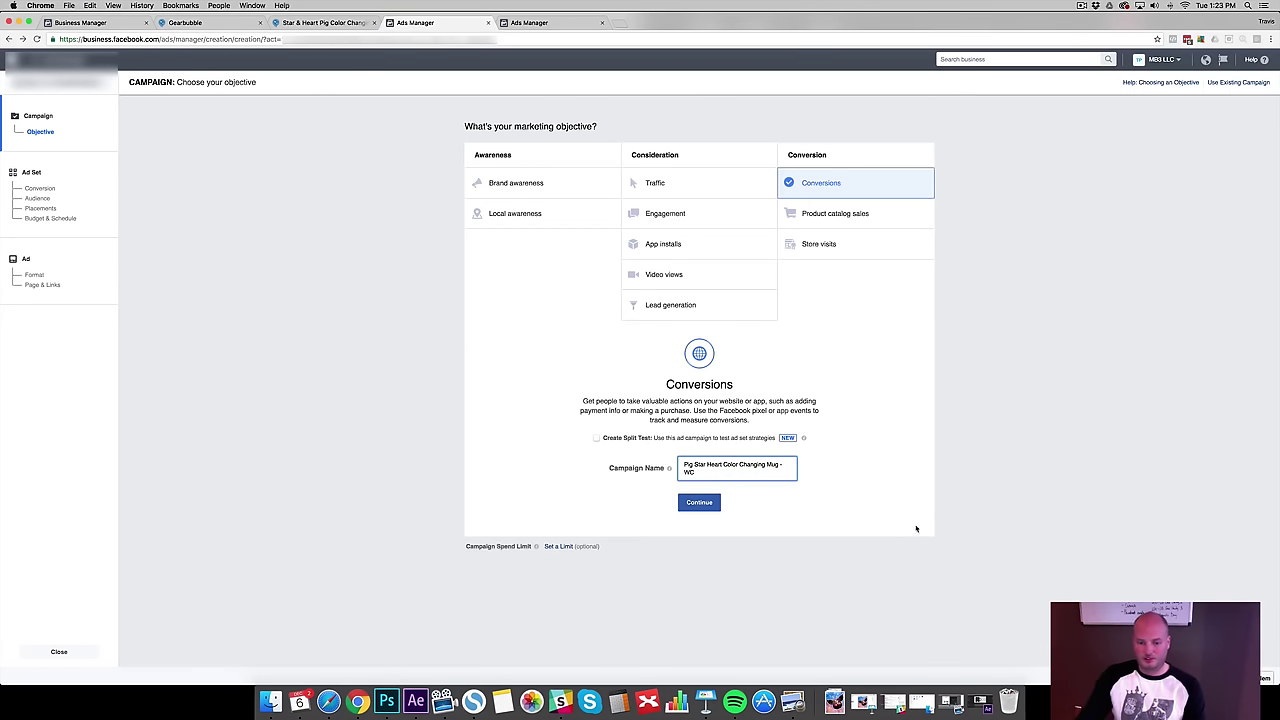
left_click(699, 502)
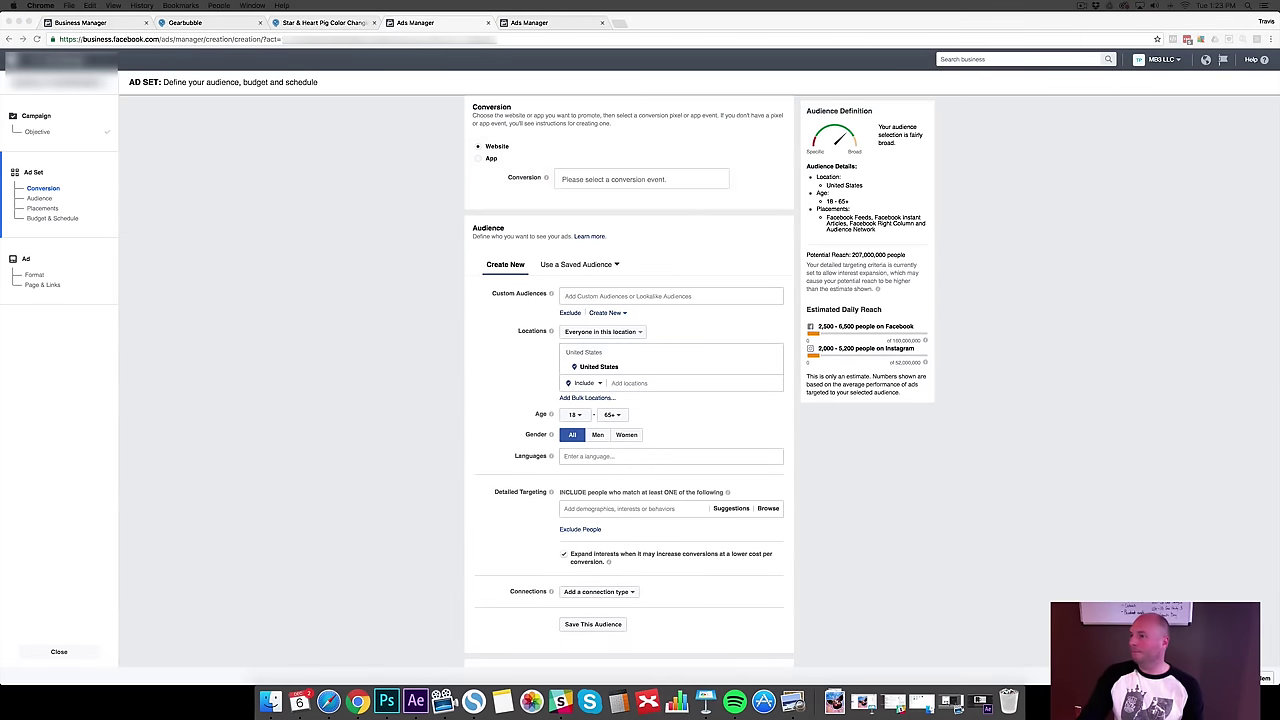
- Set the ad set's conversion event to Purchase
key("super+Tab")
key("super+n")
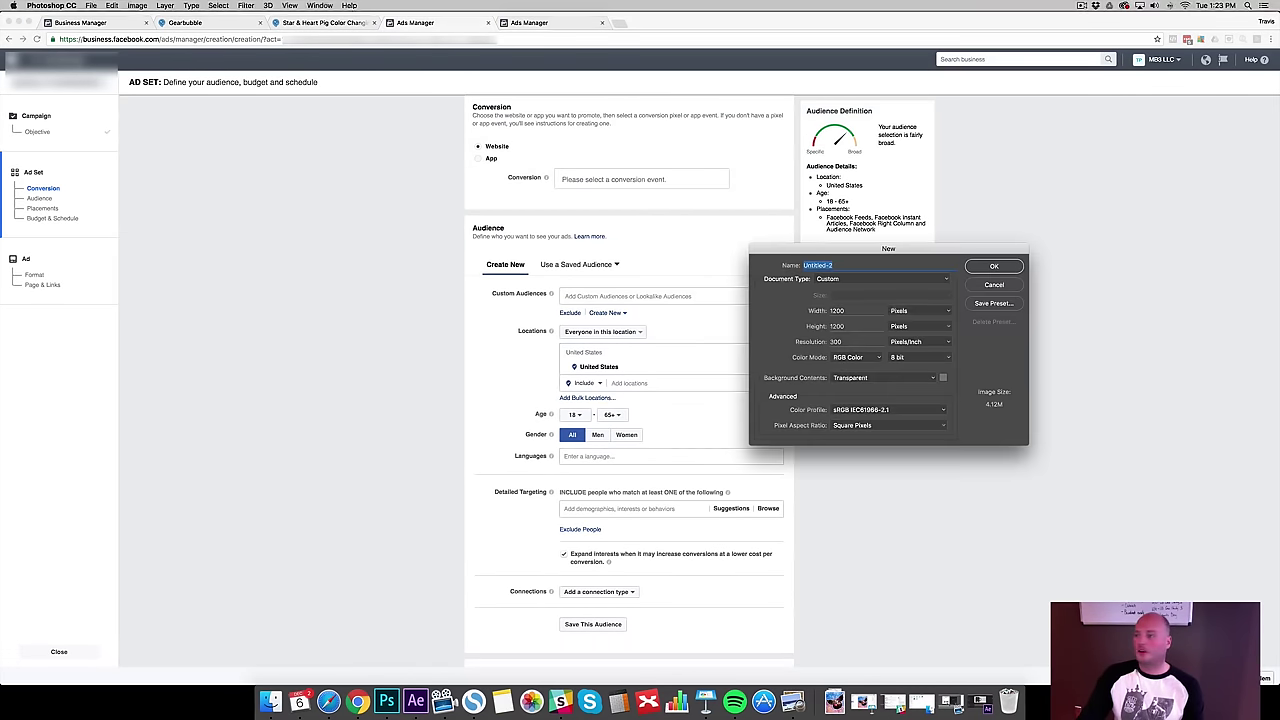
left_click(970, 271)
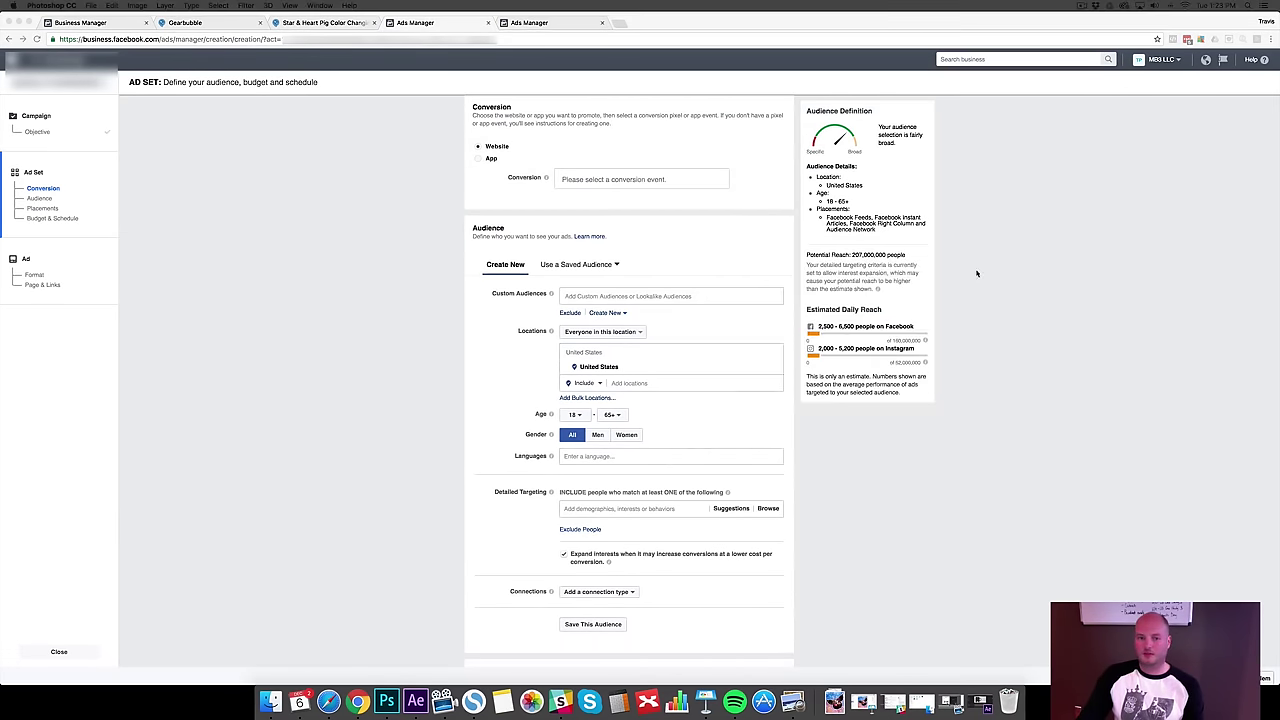
left_click(360, 171)
left_click(614, 177)
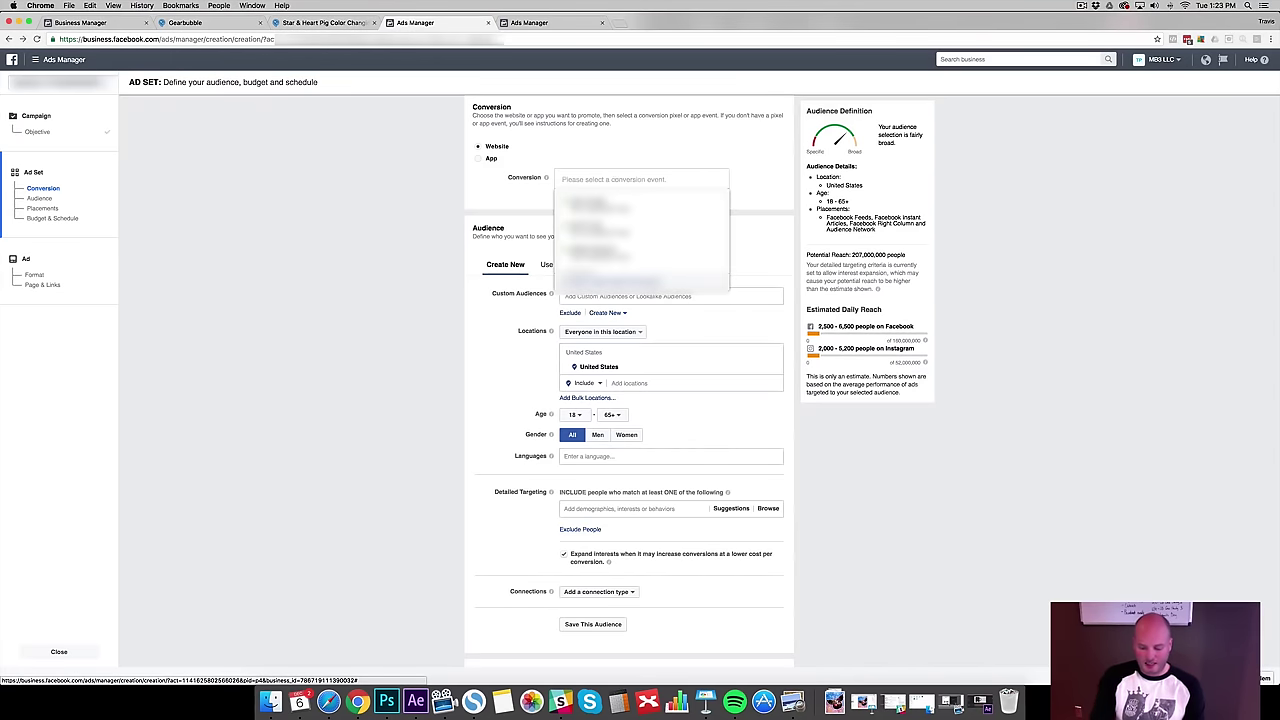
type("purchase")
left_click(586, 203)
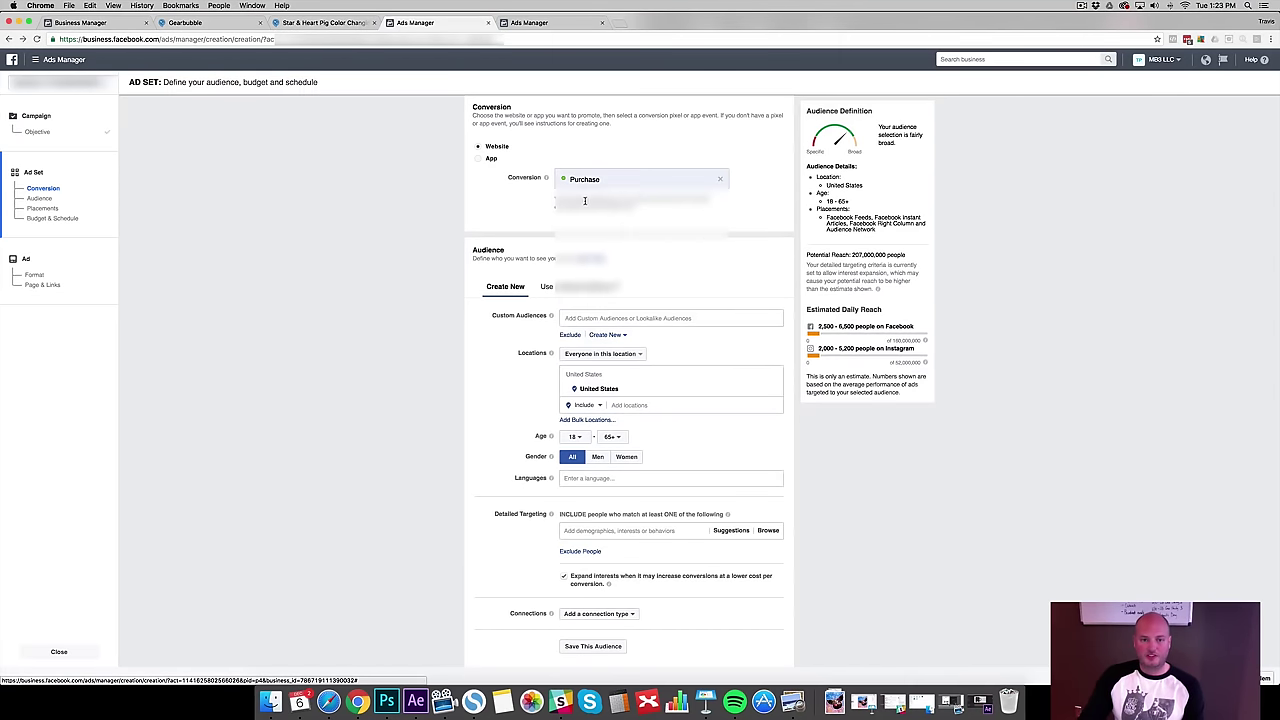
- Keep minimum age 18, turn off Expand interests, and add the Pig Star 75% Viewed audience
left_click(575, 436)
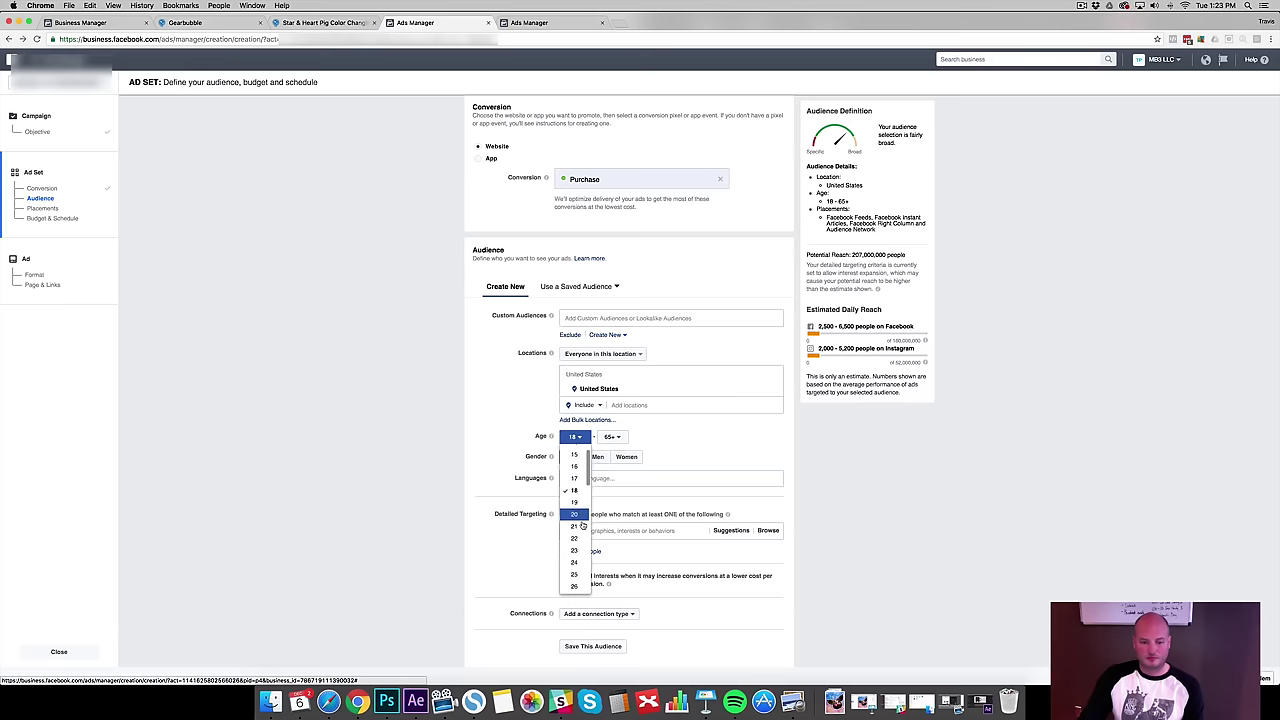
left_click(464, 387)
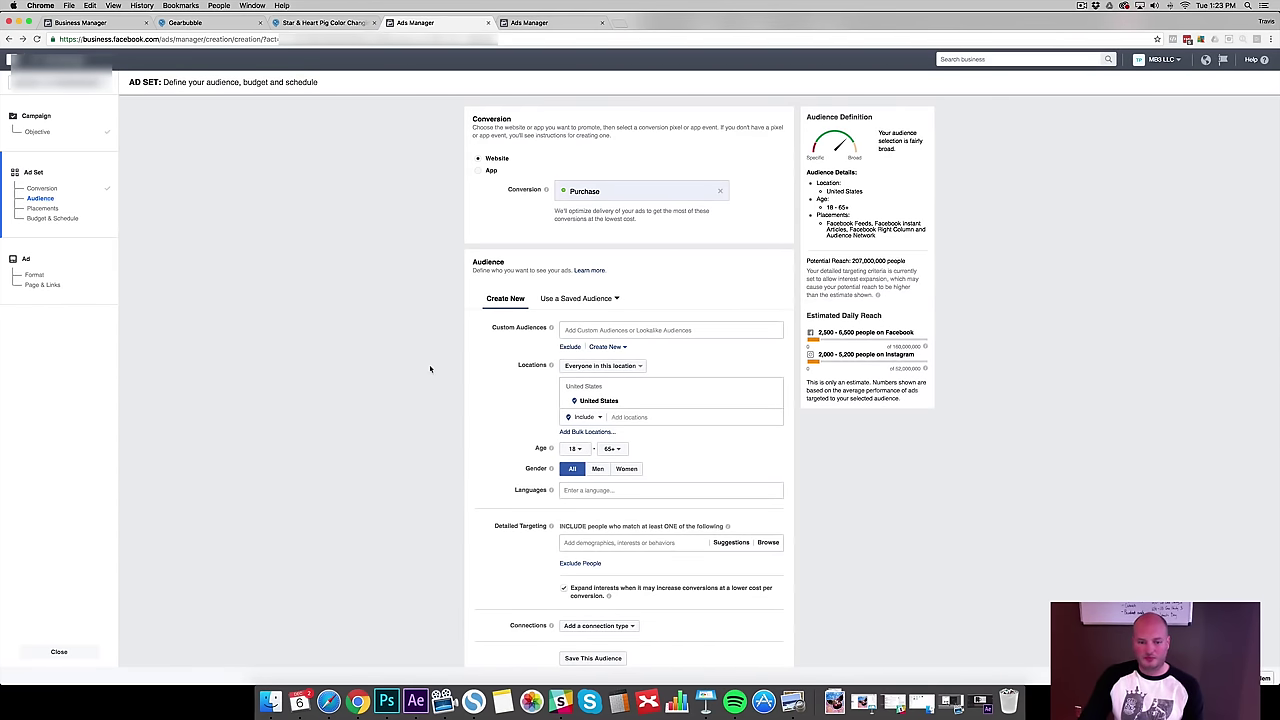
scroll(431, 366, "down", 3)
left_click(565, 464)
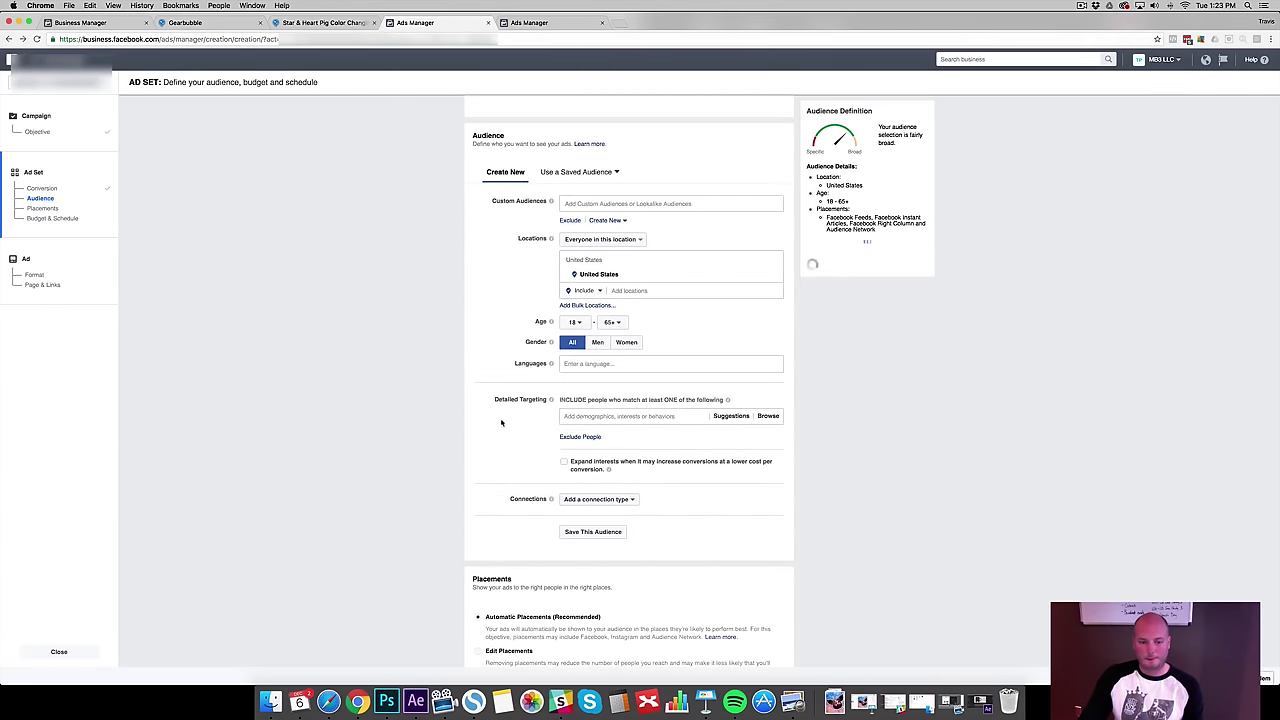
scroll(474, 369, "up", 2)
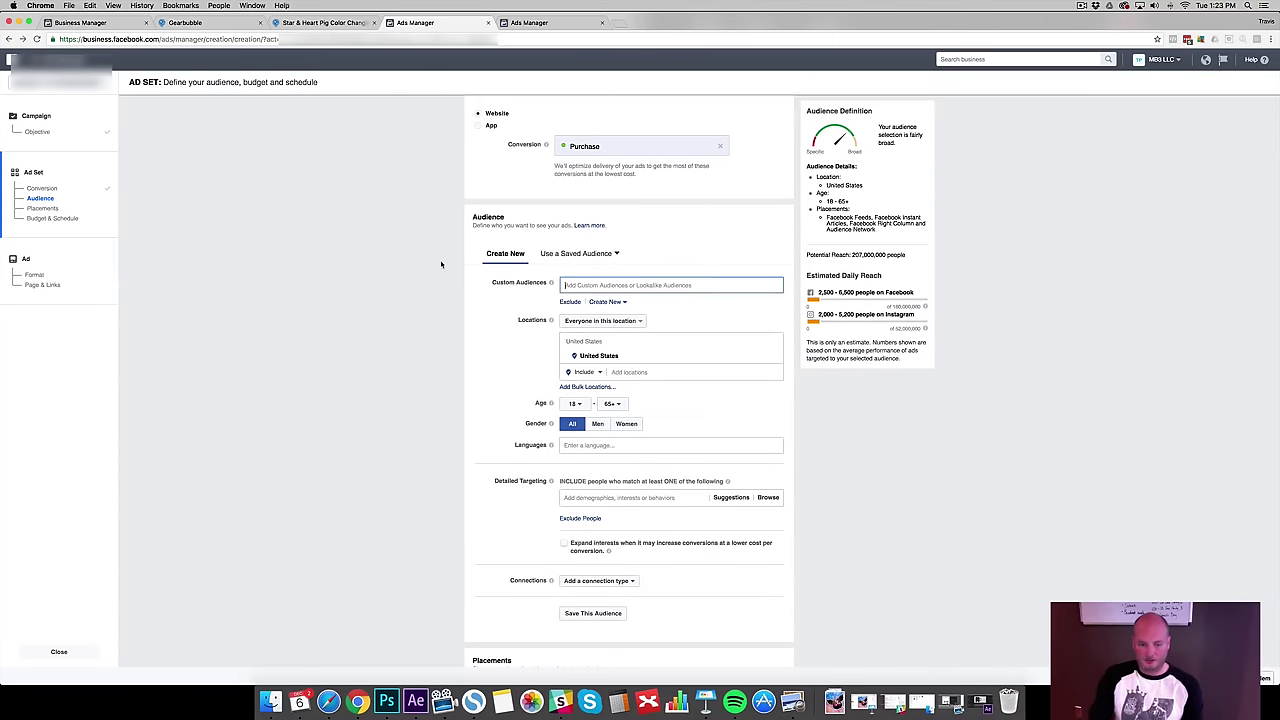
type("pig star")
left_click(655, 324)
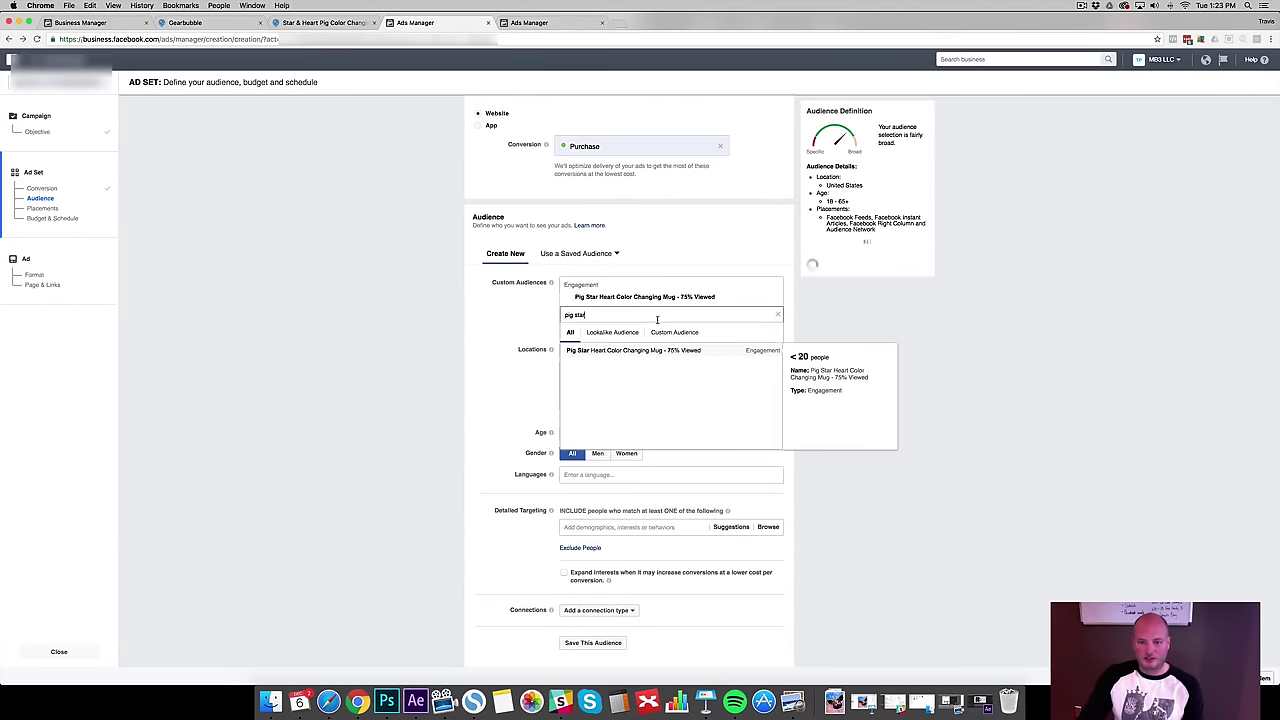
left_click(430, 302)
- Extend the ad set name with an added '-'
scroll(434, 301, "down", 4)
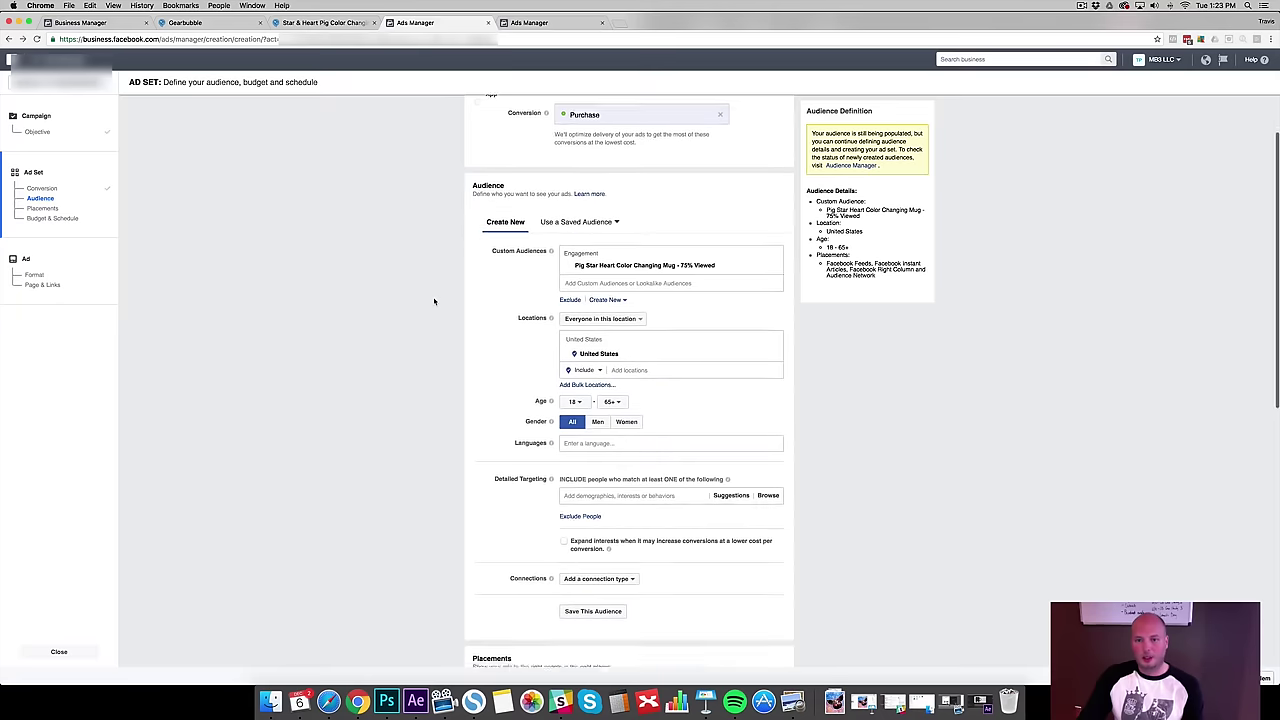
scroll(434, 301, "down", 4)
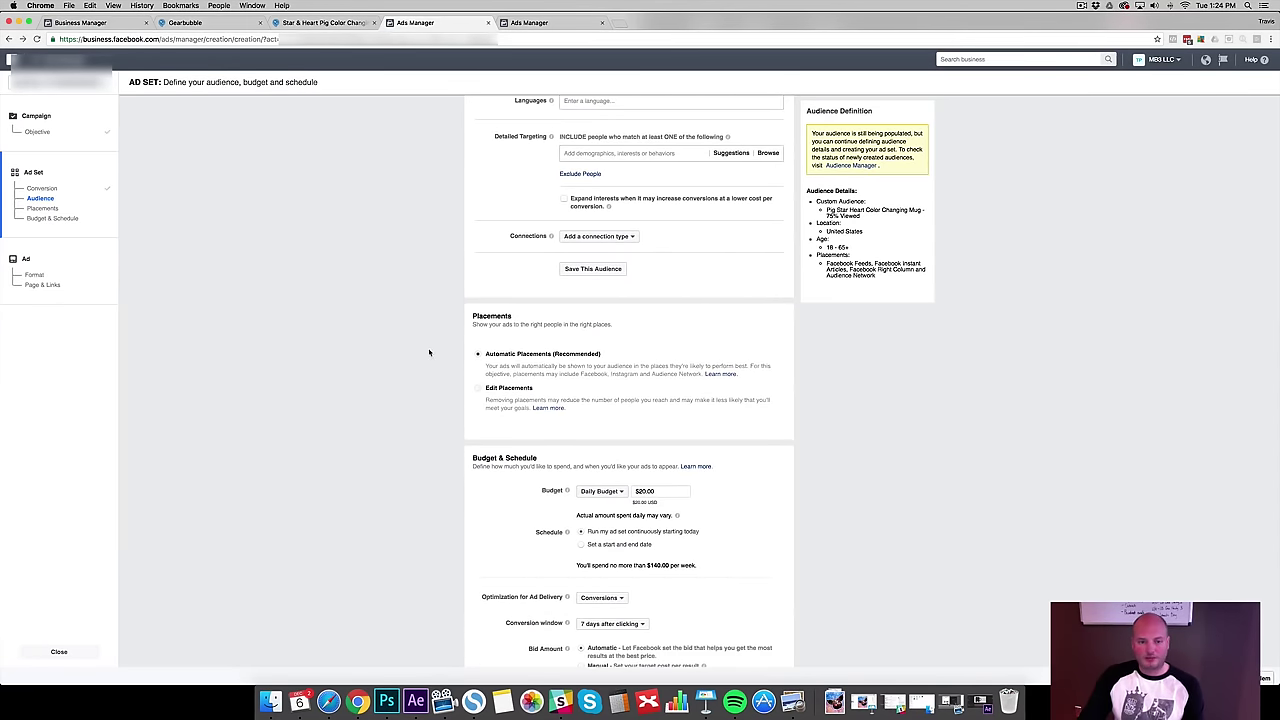
scroll(429, 352, "down", 3)
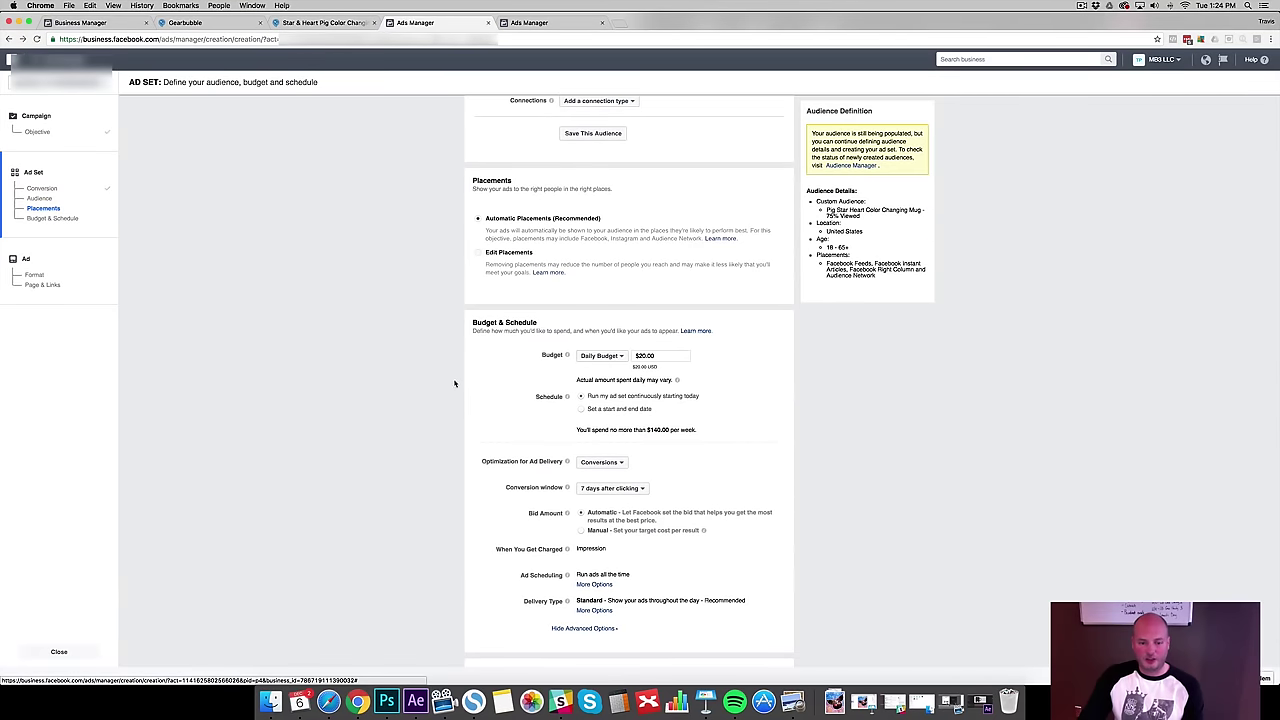
scroll(454, 383, "down", 1)
left_click(619, 620)
type("-")
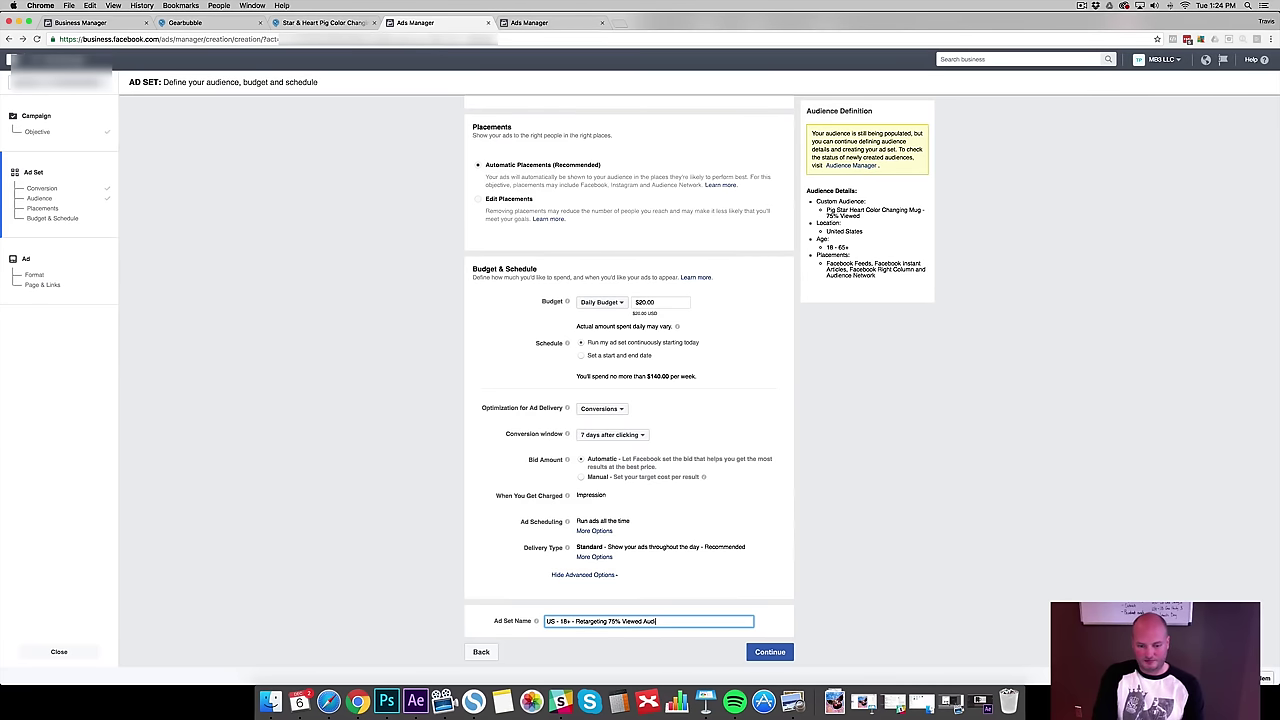
scroll(427, 381, "up", 10)
scroll(430, 381, "down", 3)
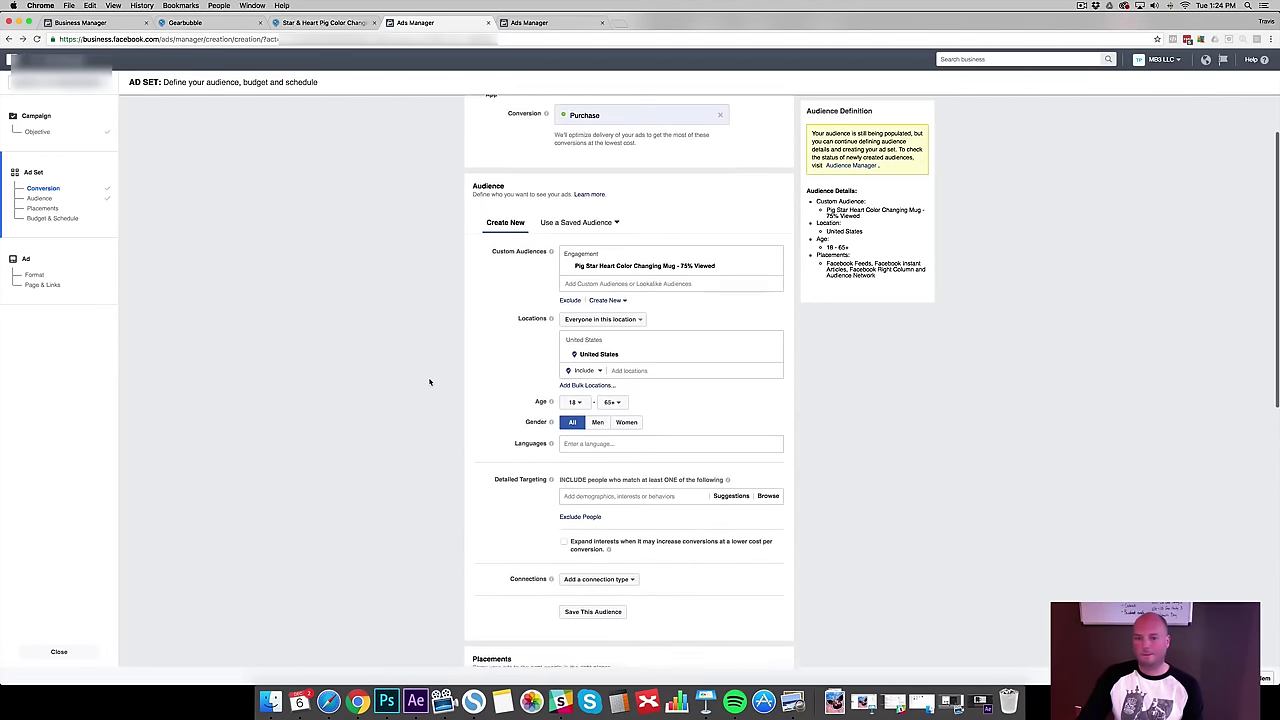
scroll(430, 381, "up", 3)
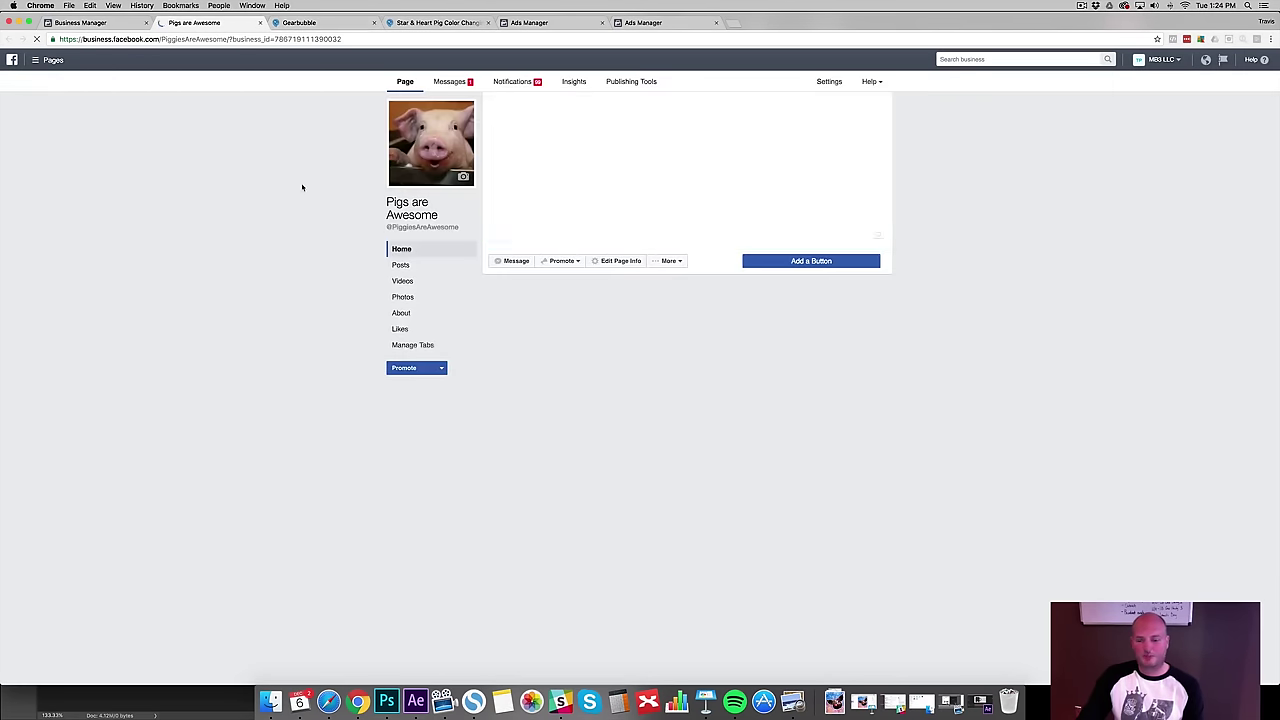
- Switch to the Gearbubble pig mug product page and view the coffee mug item details
left_click(413, 22)
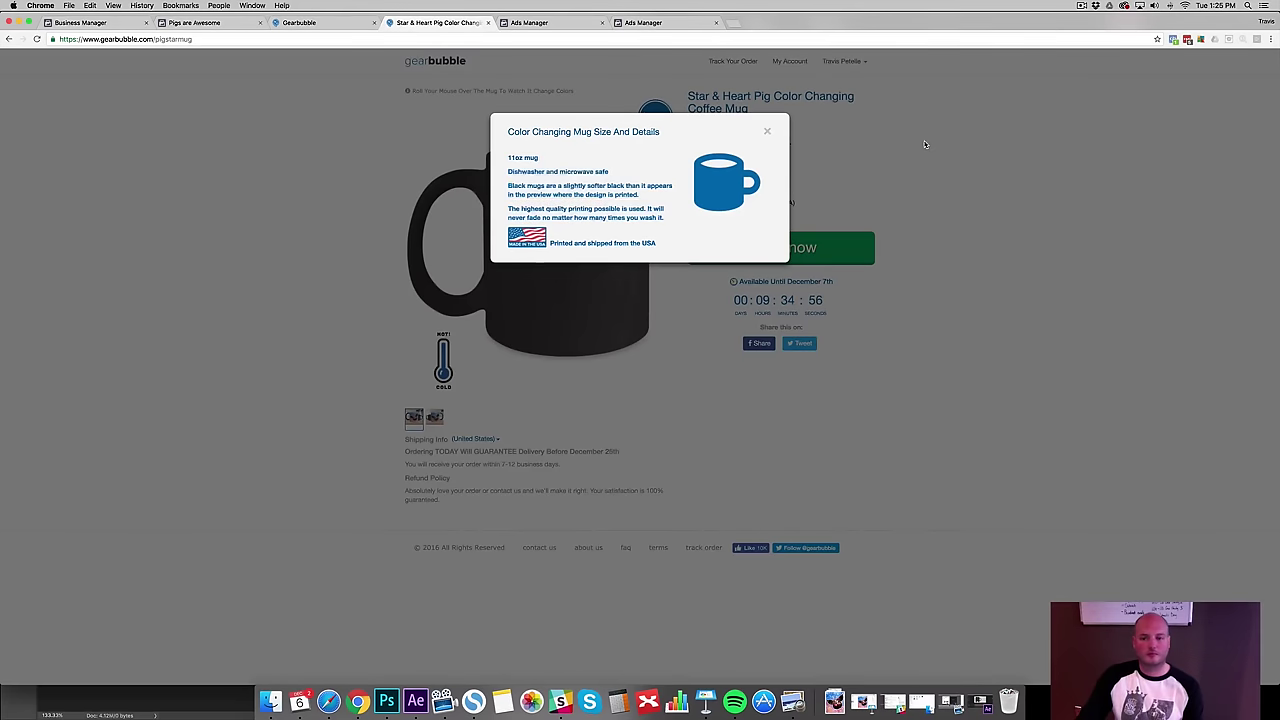
left_click(469, 231)
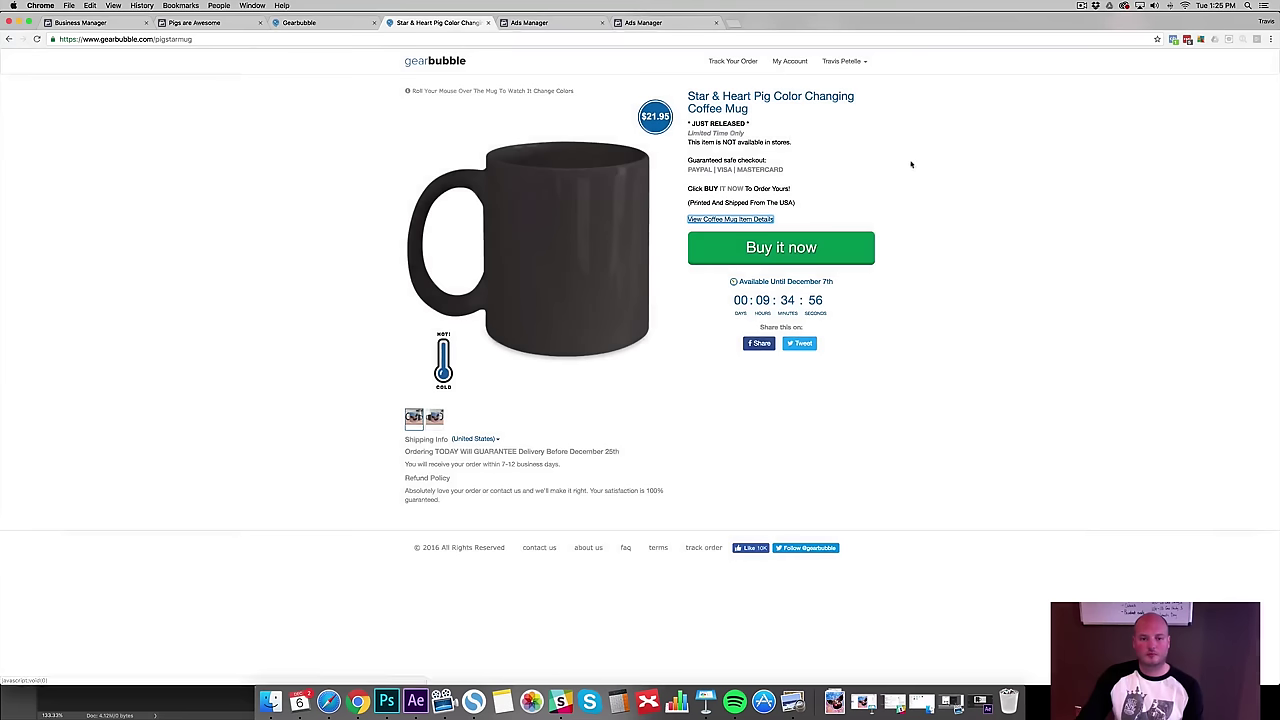
- Download the pig mug's Gearbubble ad photo, save it as image1.png, and return to Facebook
left_click(788, 61)
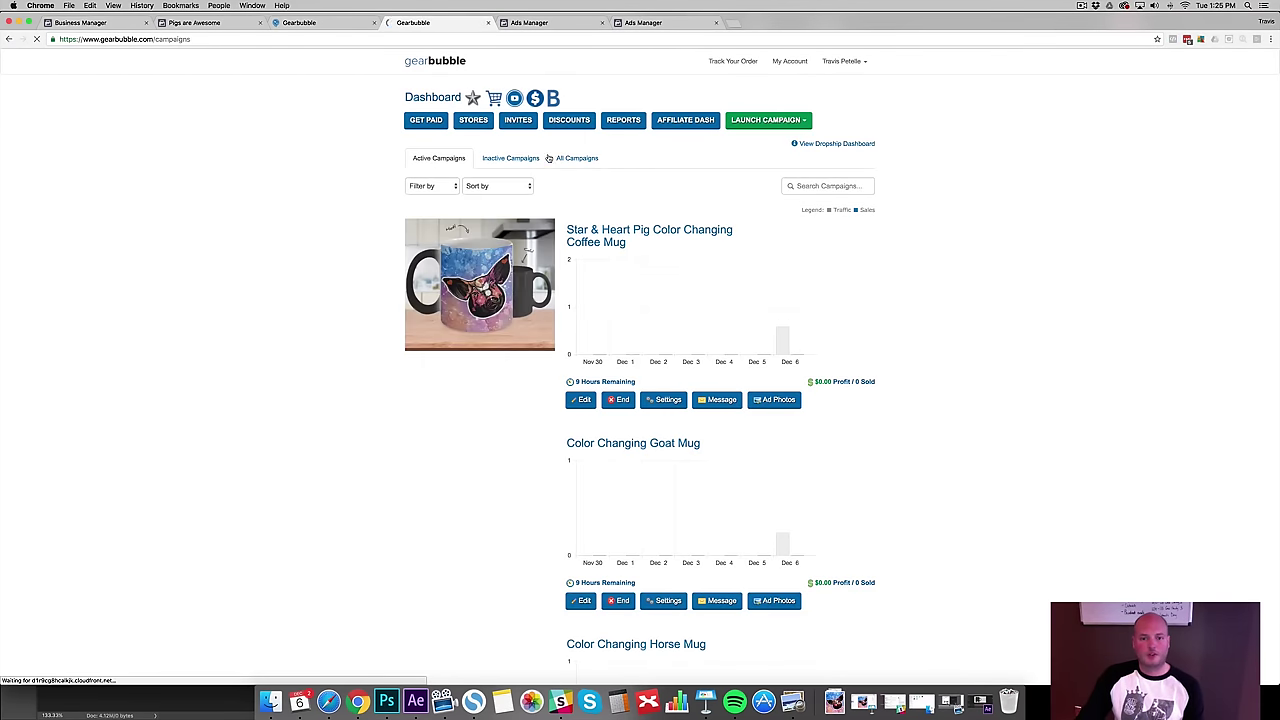
left_click(778, 399)
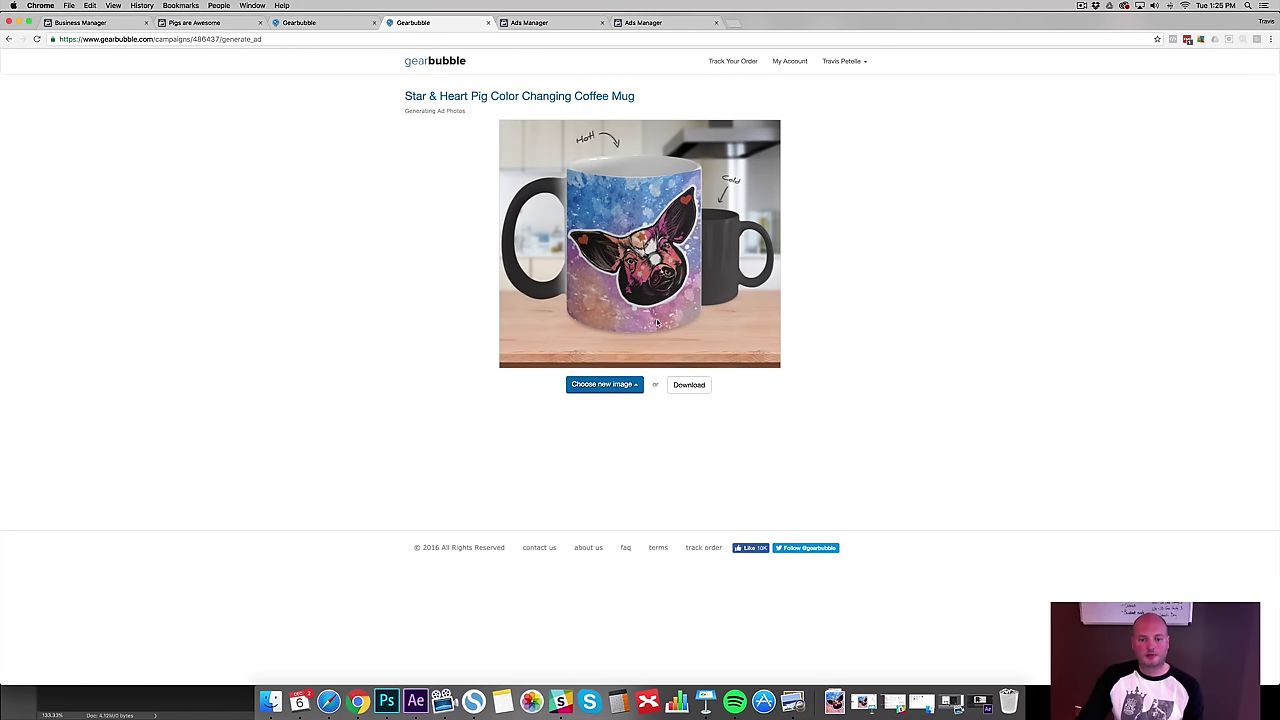
left_click(689, 385)
right_click(227, 146)
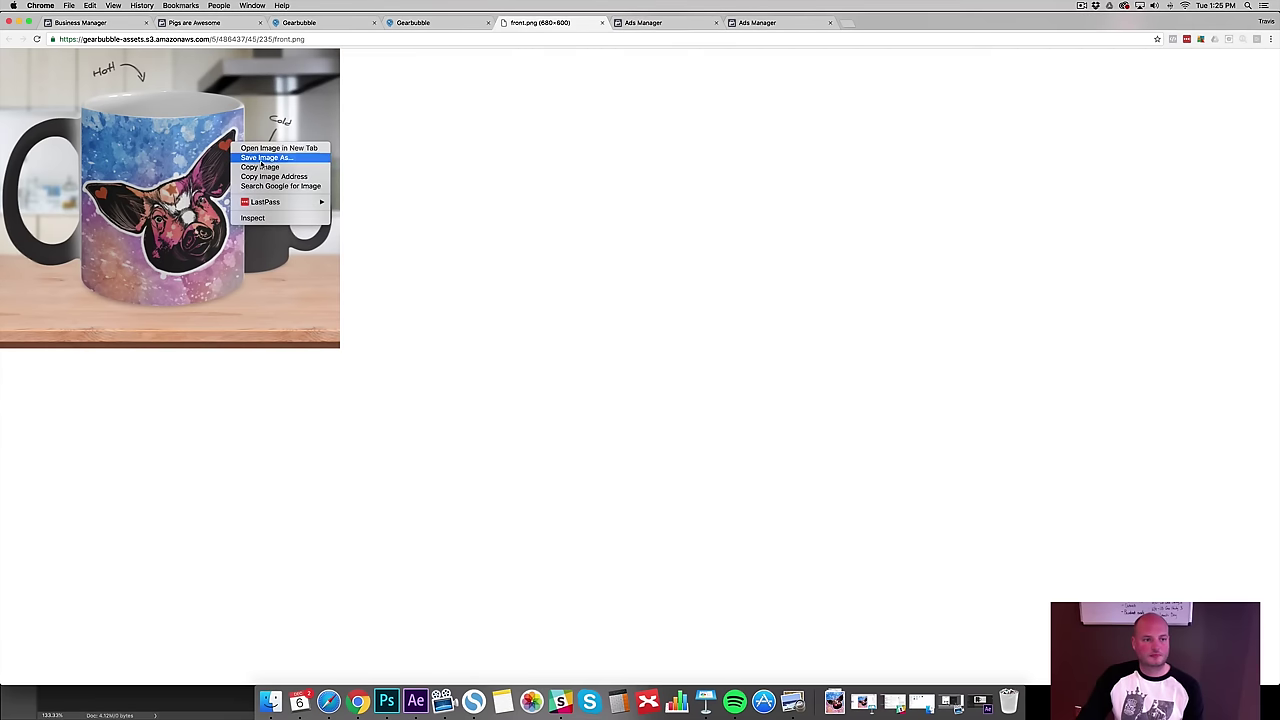
left_click(266, 157)
type("image1")
left_click(795, 335)
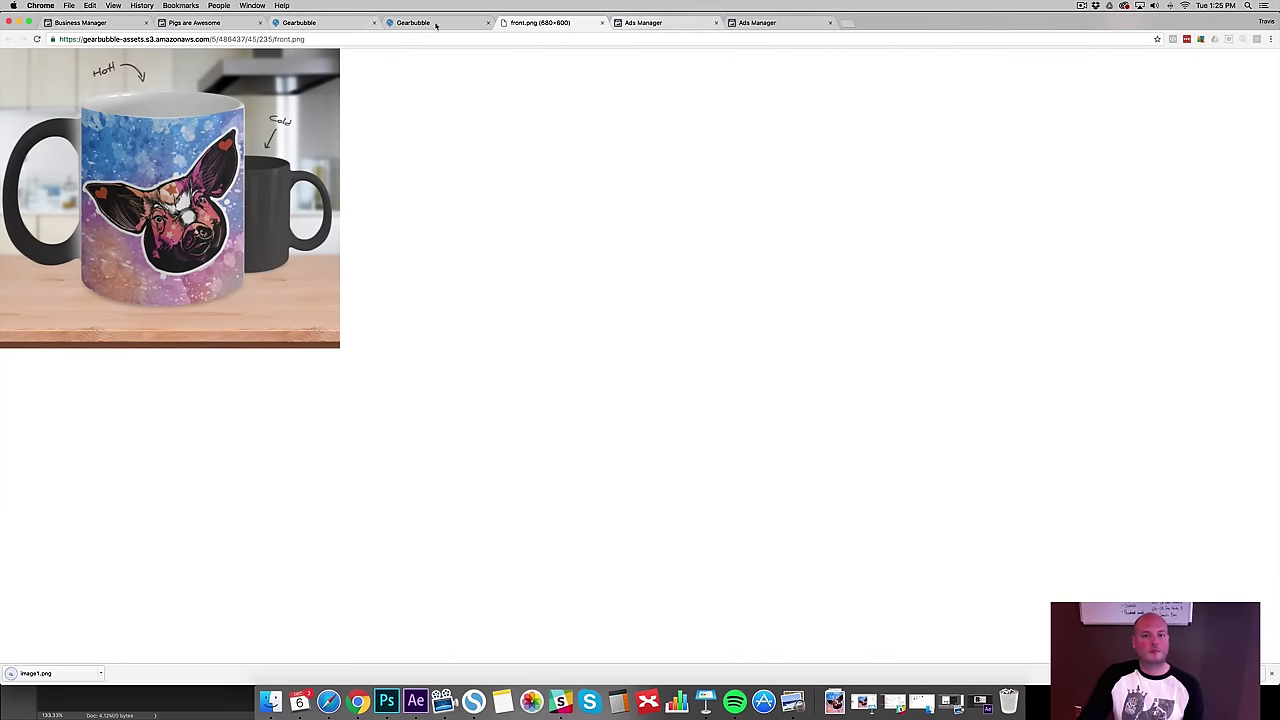
left_click(215, 22)
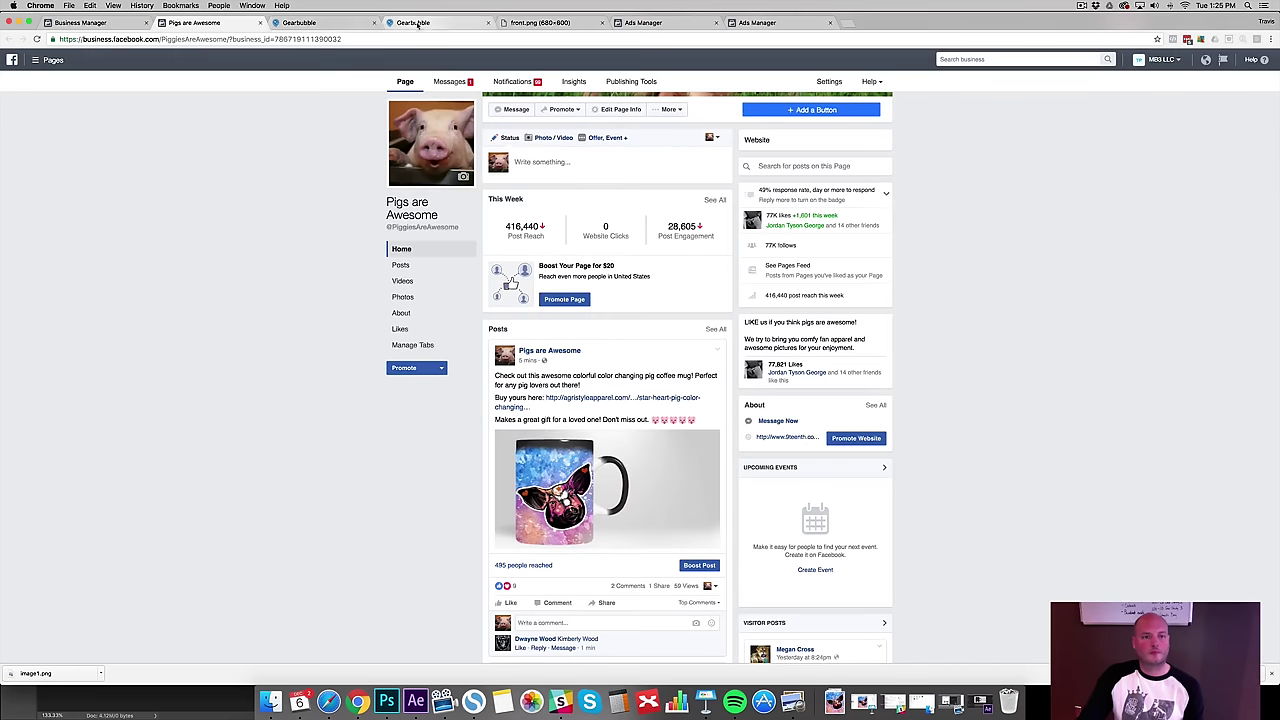
- Return to the in-progress Ads Manager ad set and continue on to the ad
left_click(320, 22)
left_click(660, 22)
left_click(785, 24)
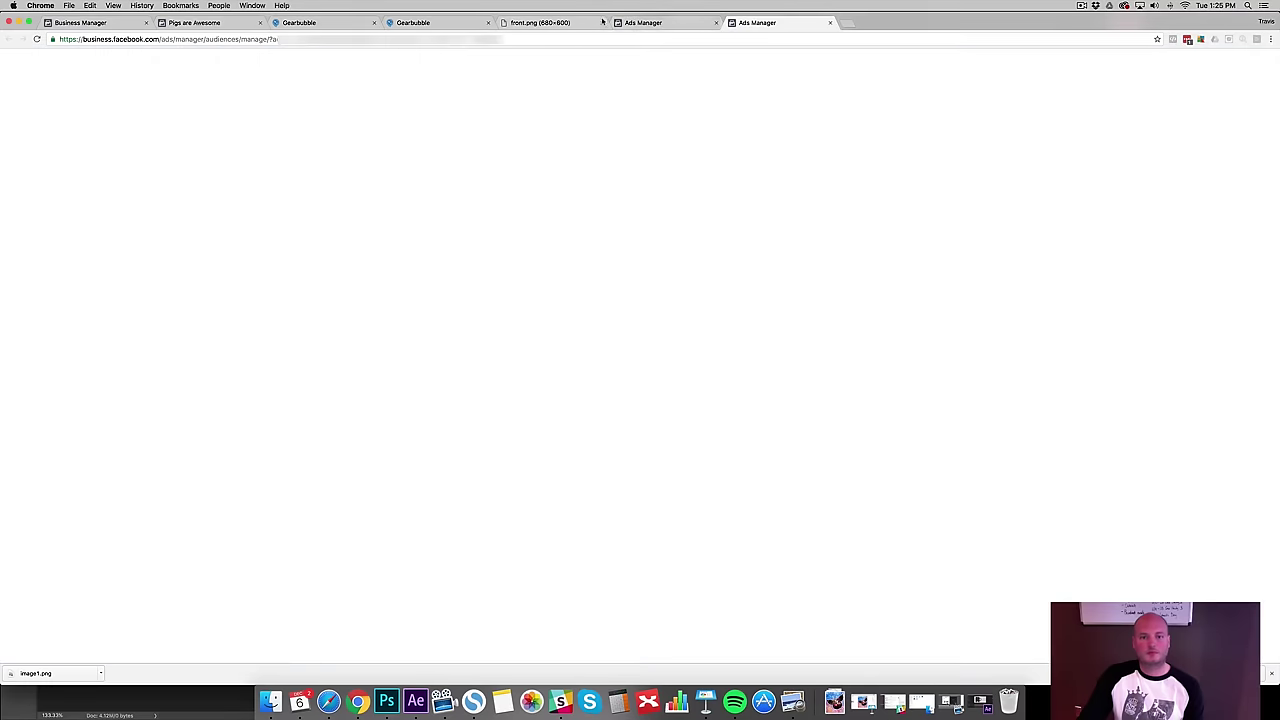
left_click(690, 22)
scroll(352, 239, "down", 15)
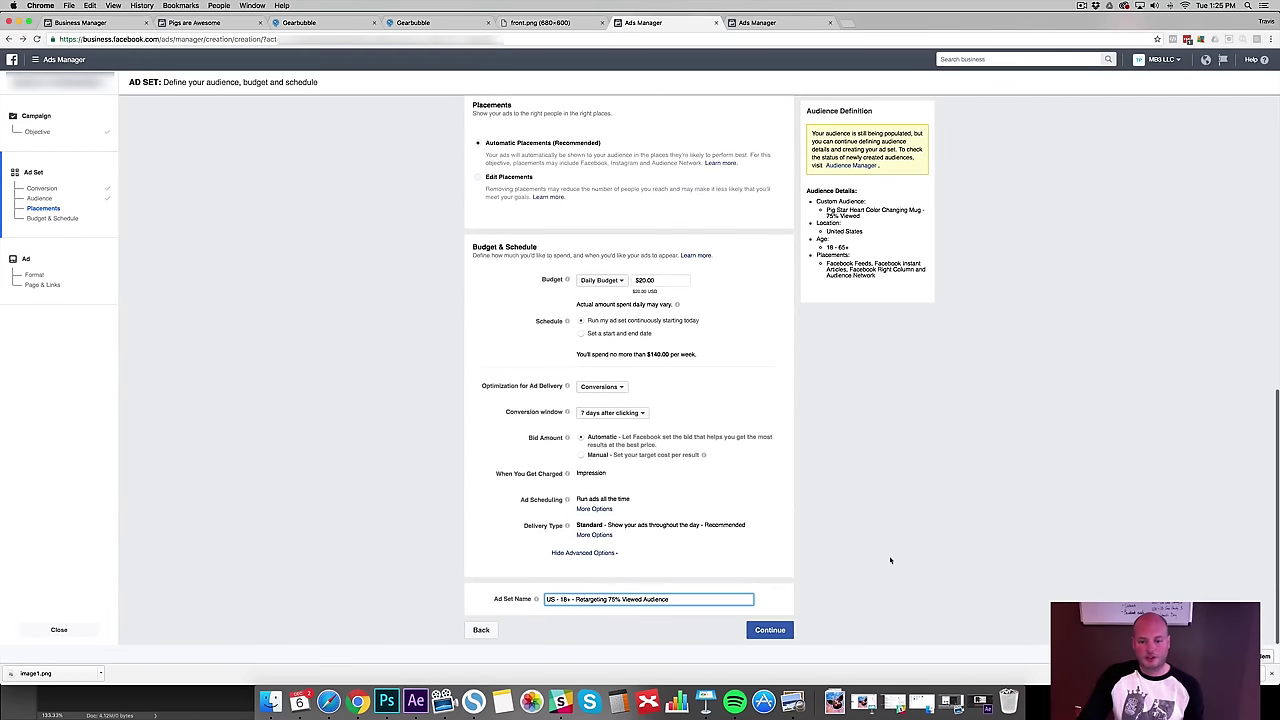
left_click(768, 629)
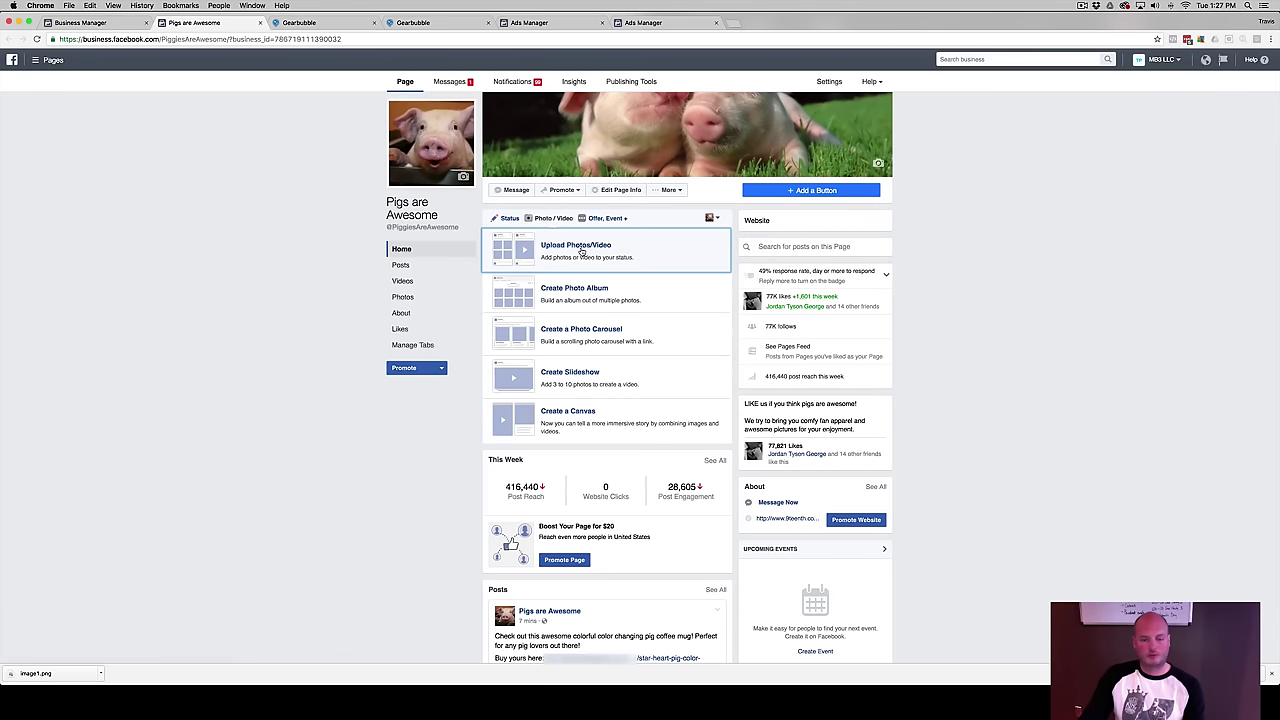
- Attach the photo awesome1.jpg to a new page post
left_click(579, 251)
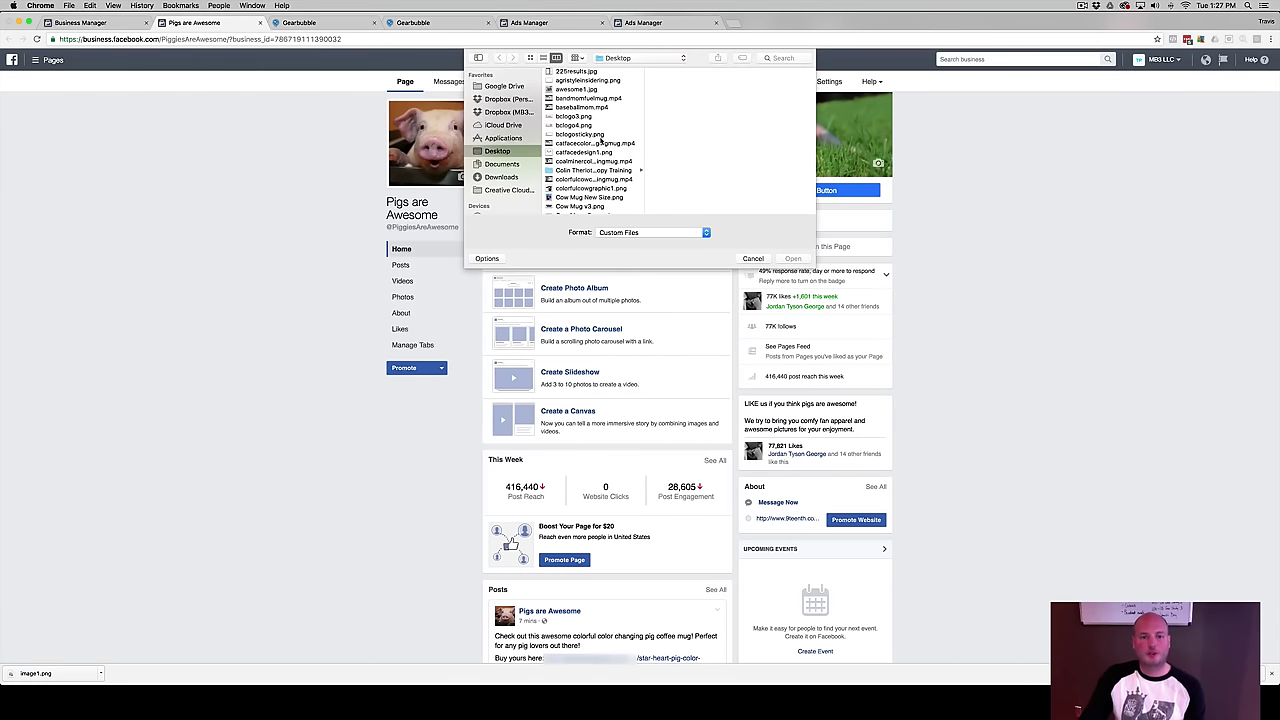
scroll(600, 143, "up", 3)
left_click(590, 108)
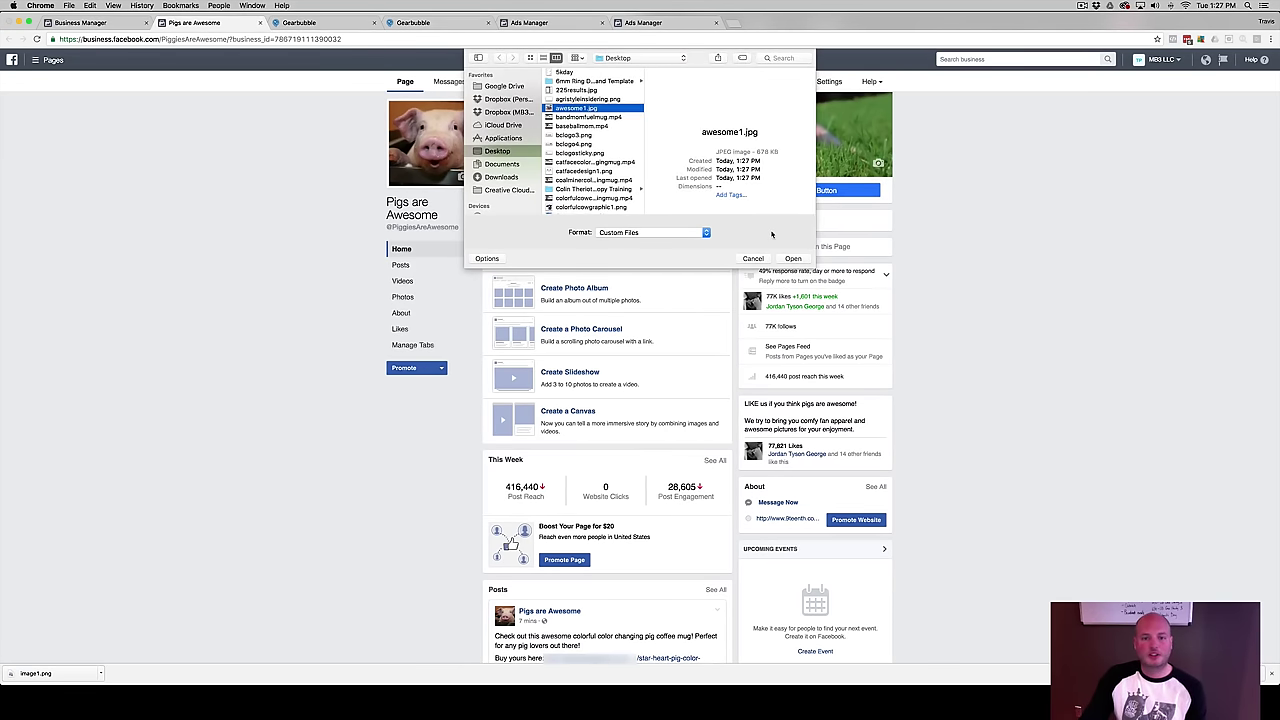
left_click(793, 258)
- Write the post text: 'Don't miss out on this amazing pig color changing mug!' with the discount offer
type("Don't miss out on this amazing pig color changing")
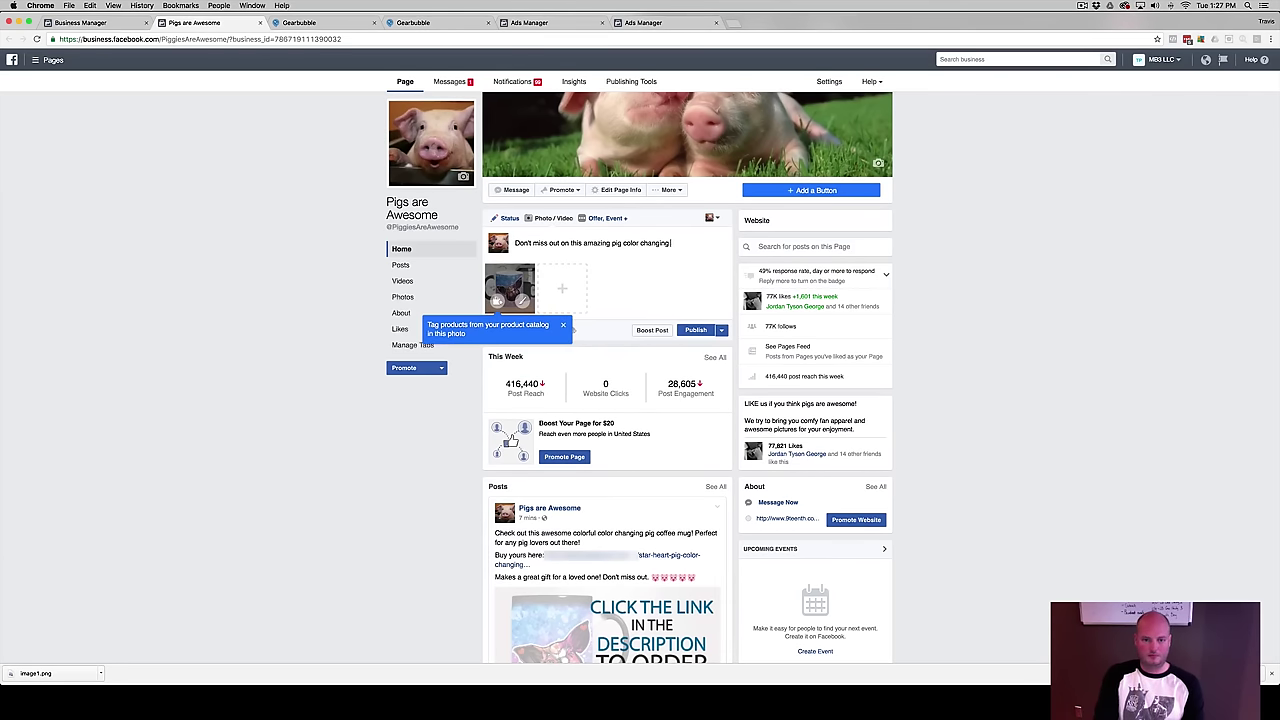
type("mug! Order now with the coupon code \"PIGSRULE16\" and receive 10%")
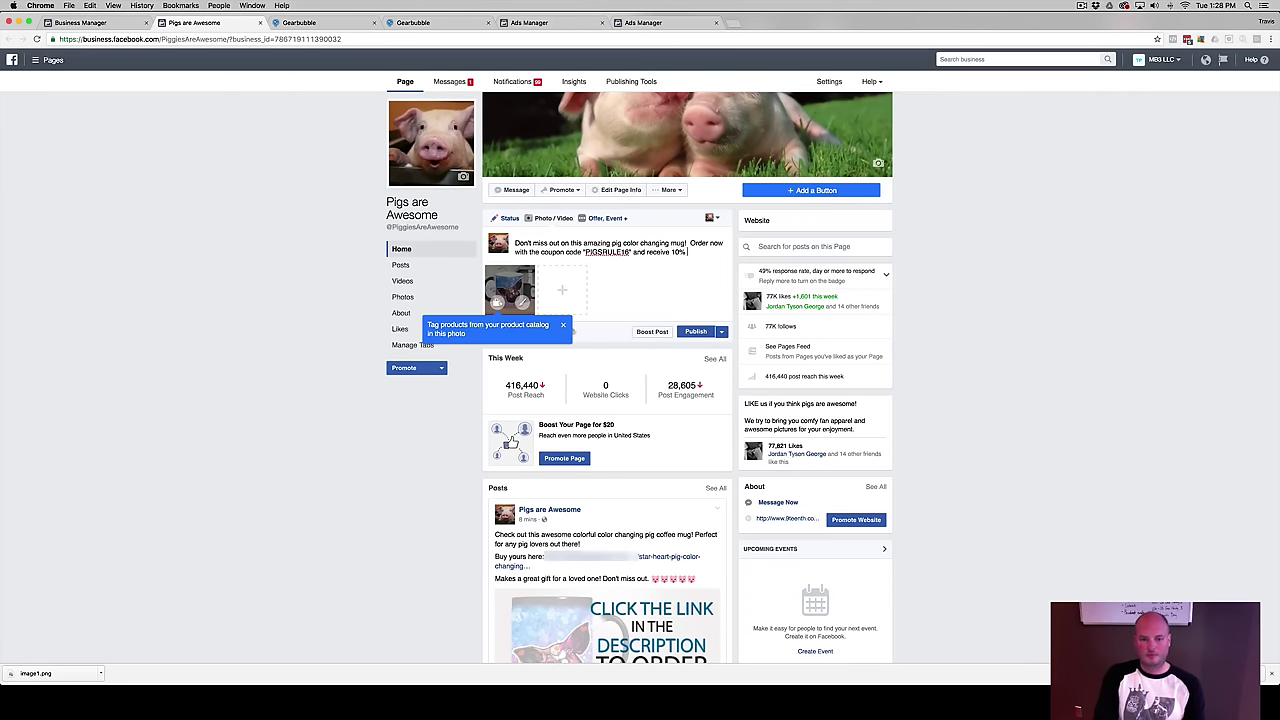
type("your o")
key("BackSpace")
type("purchase")
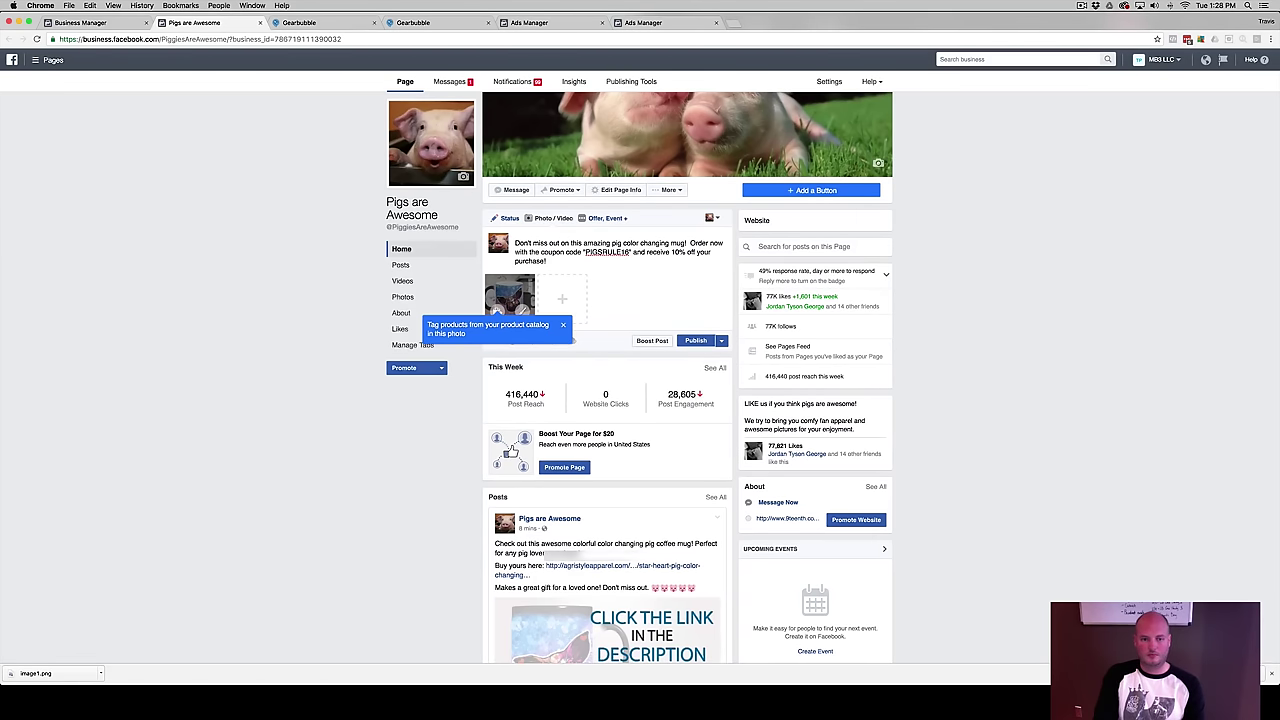
type("!")
key("Return")
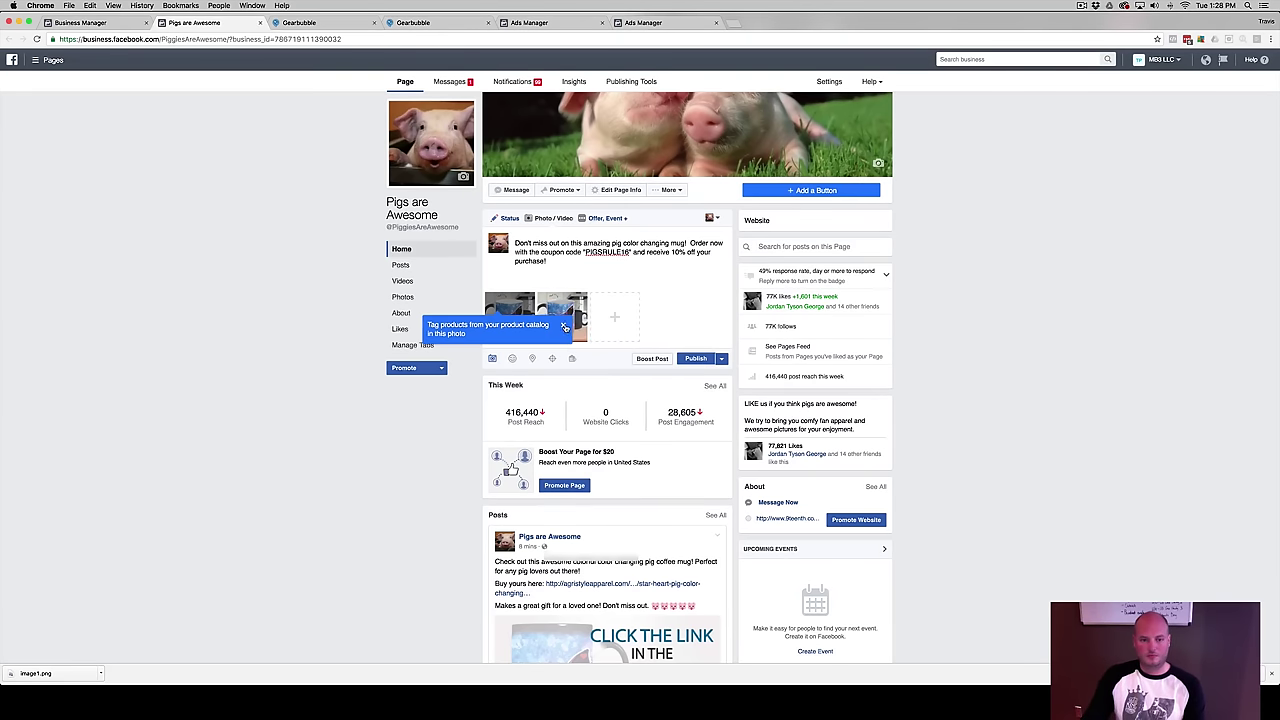
- Replace the post photo with awesome1.jpg uploaded from the computer
left_click(563, 325)
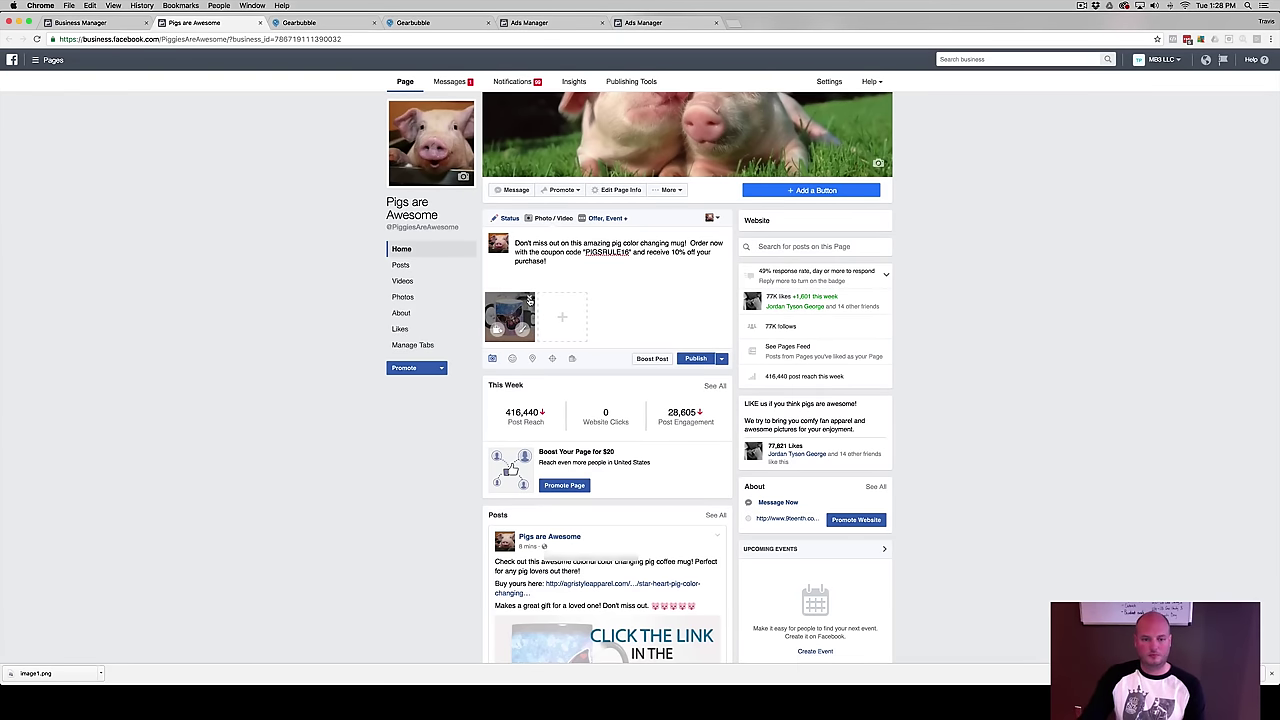
left_click(553, 218)
left_click(548, 258)
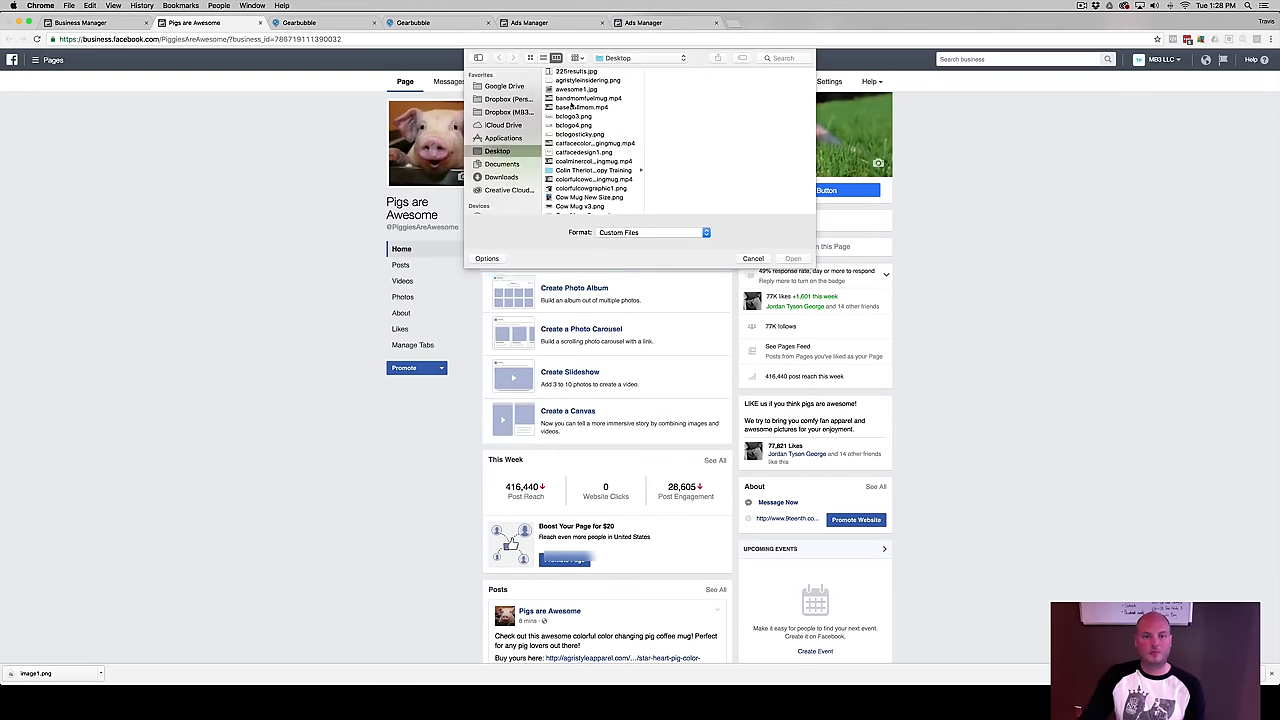
left_click(803, 259)
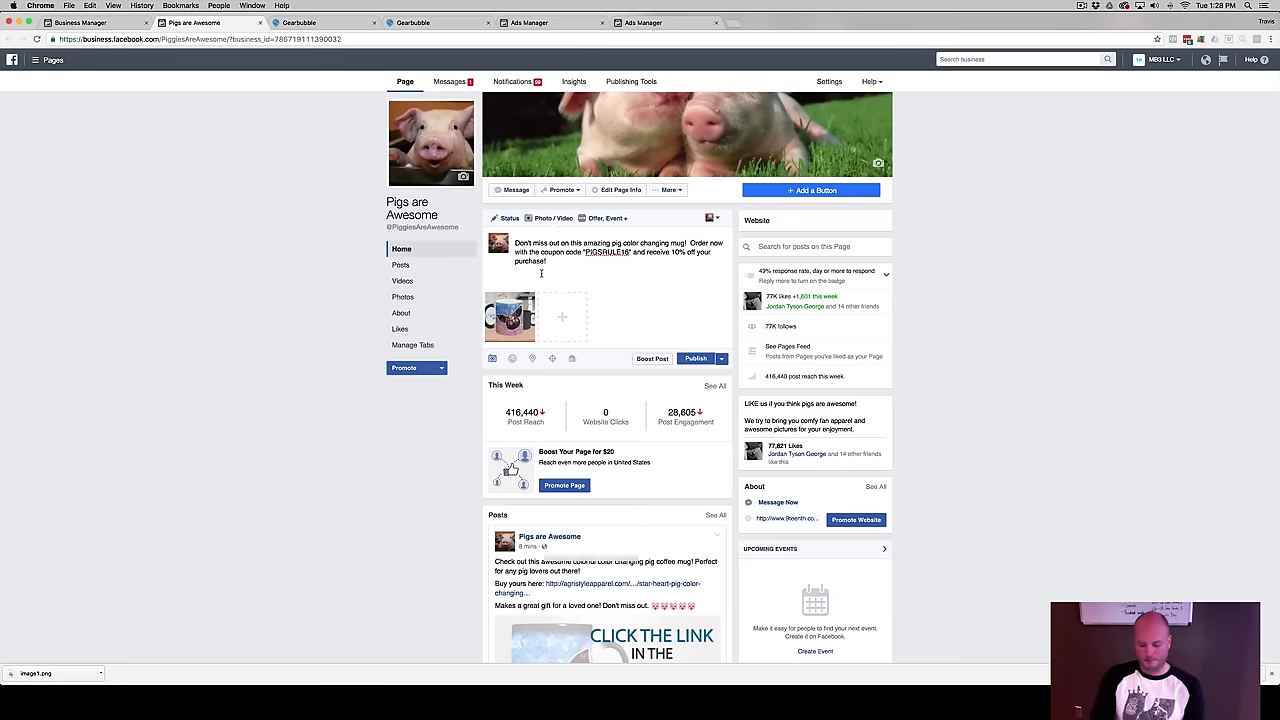
- Add a 'Buy here:' line with the product link and the limited-availability closing line
key("Return")
type("Buy here:")
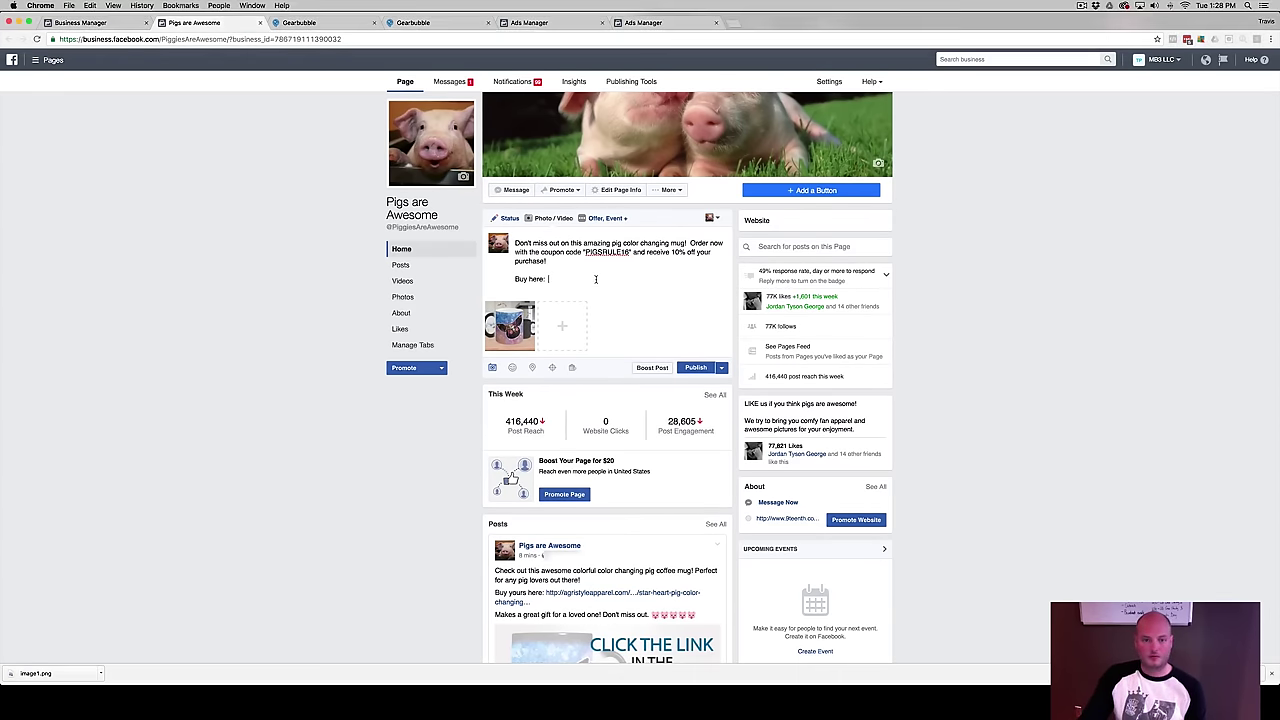
key("super+v")
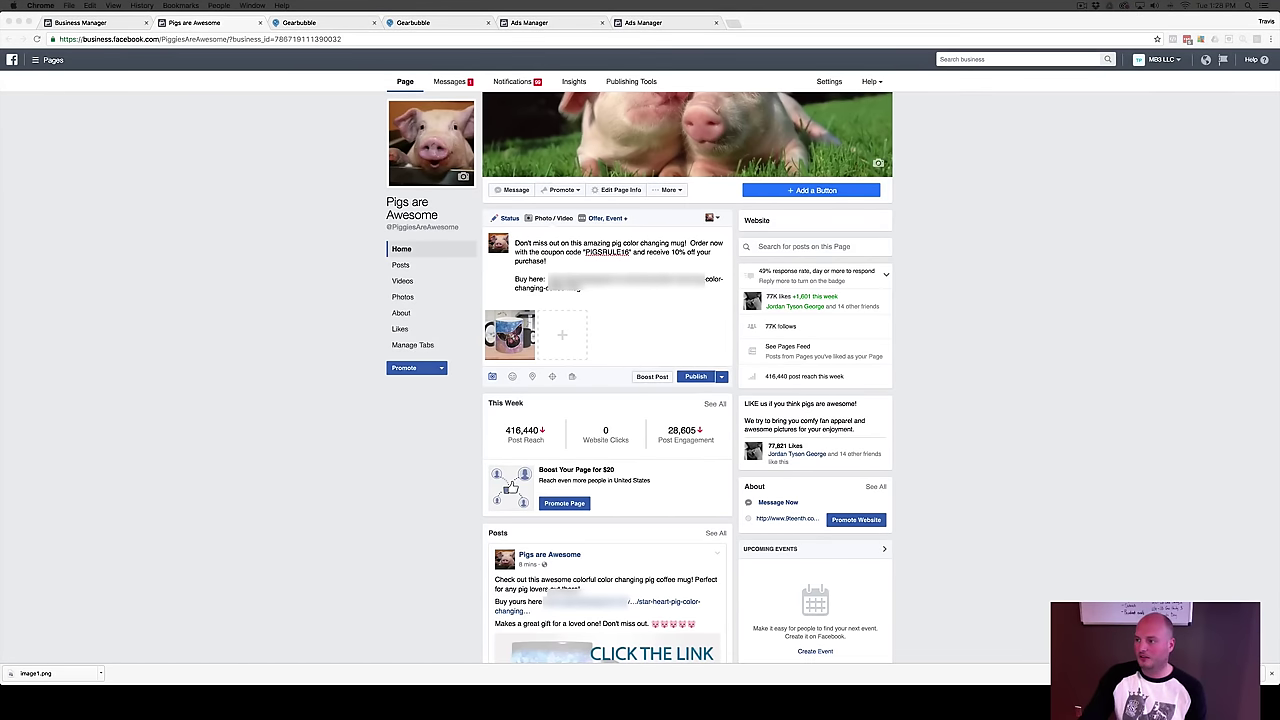
type("Get yours now! Limited amount available.")
left_click(721, 385)
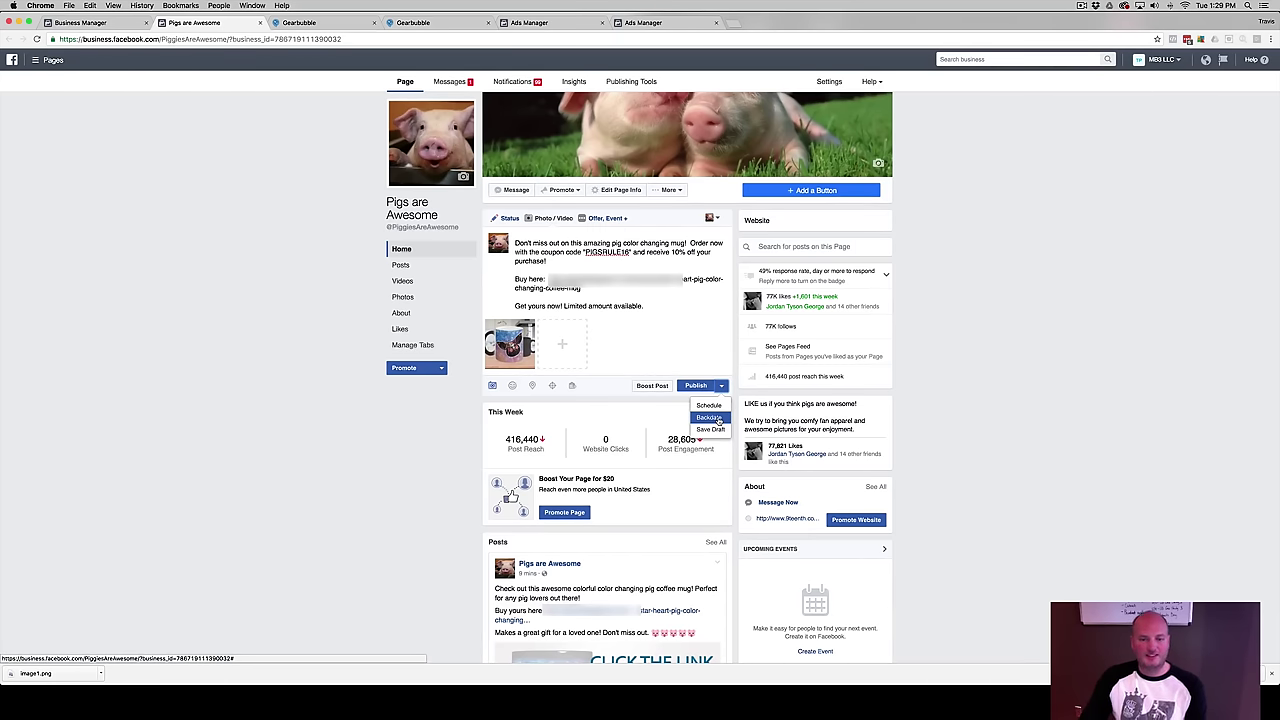
- Backdate the post to December 5, 2016, keeping it out of News Feed
left_click(709, 418)
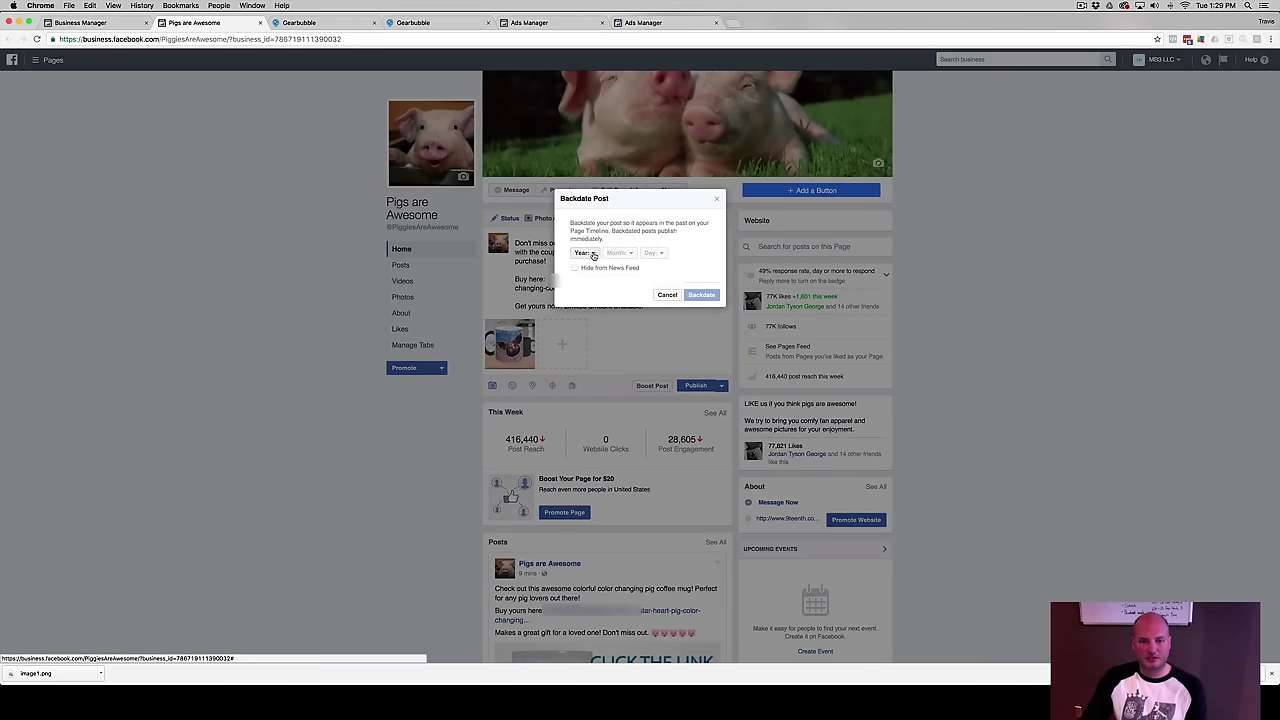
left_click(593, 256)
left_click(588, 300)
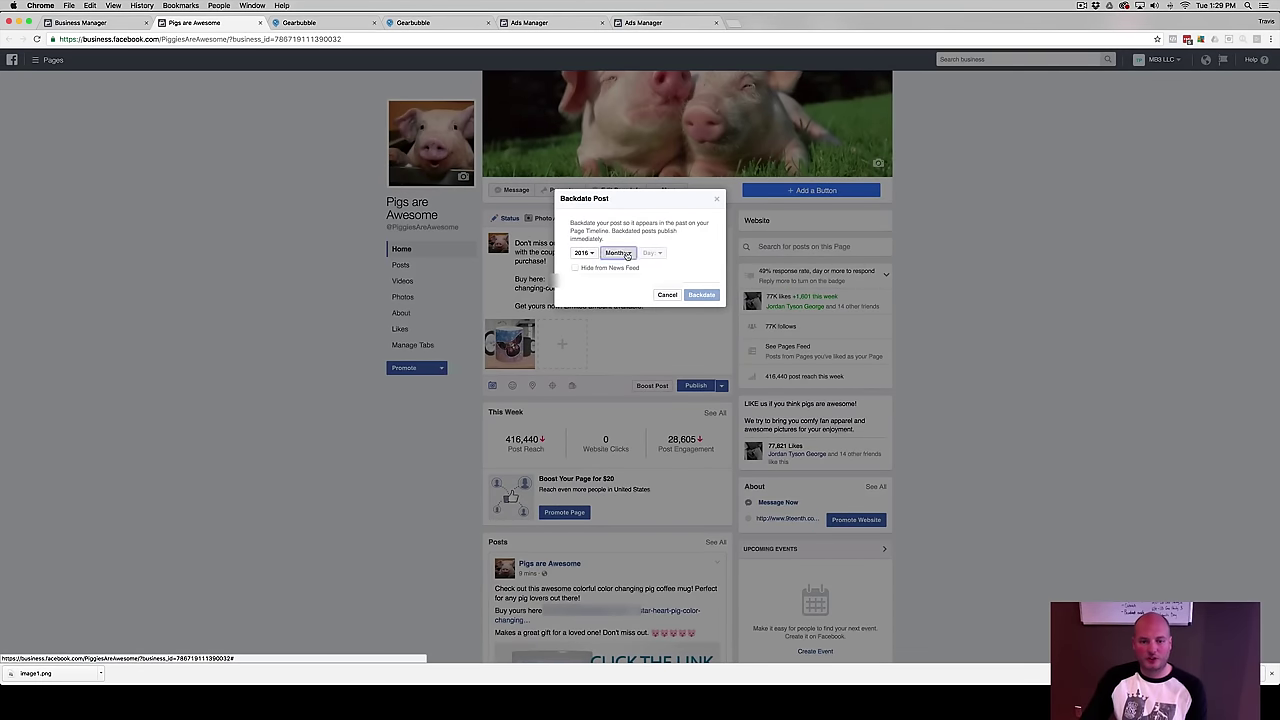
left_click(626, 255)
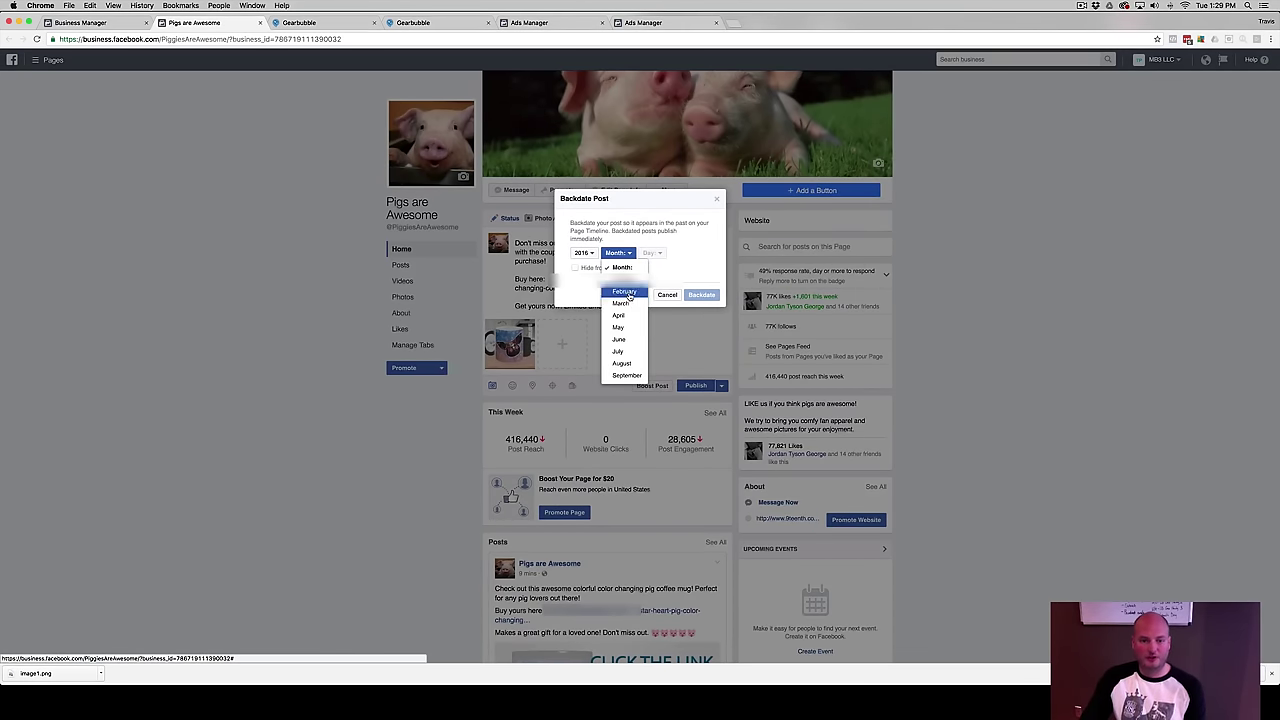
scroll(627, 360, "down", 3)
left_click(628, 375)
left_click(661, 252)
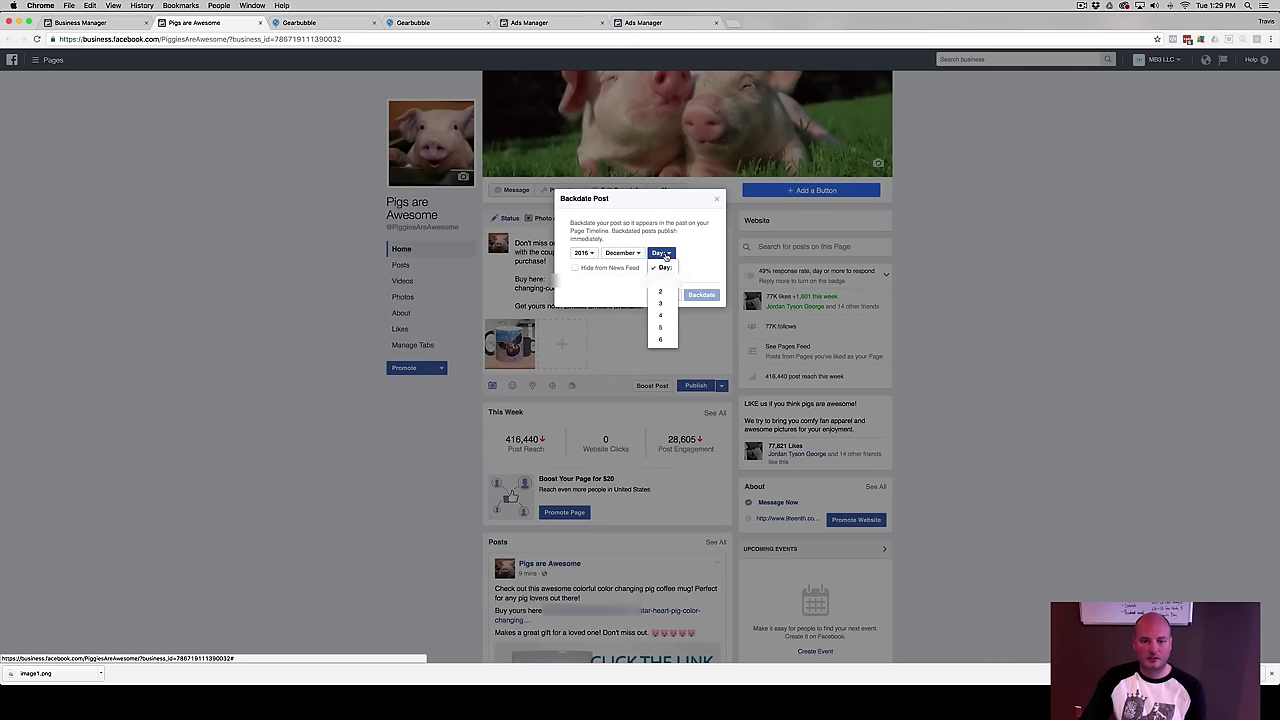
left_click(661, 338)
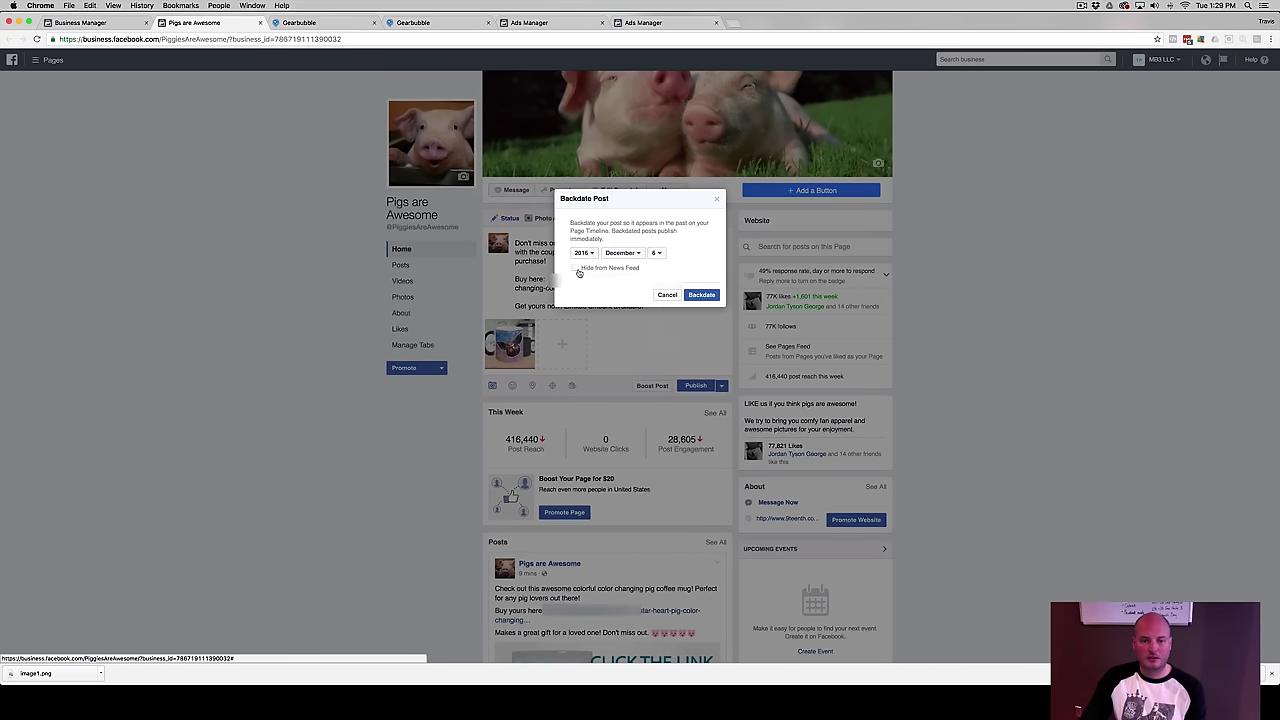
left_click(576, 269)
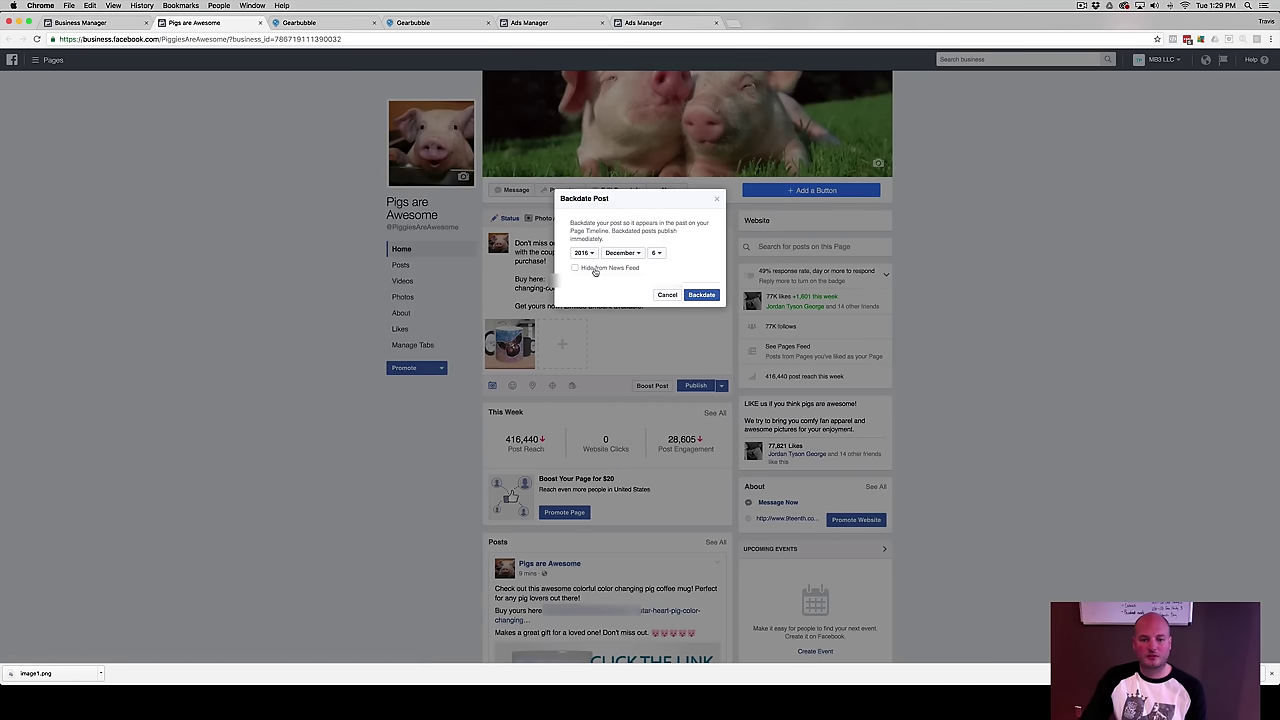
left_click(655, 253)
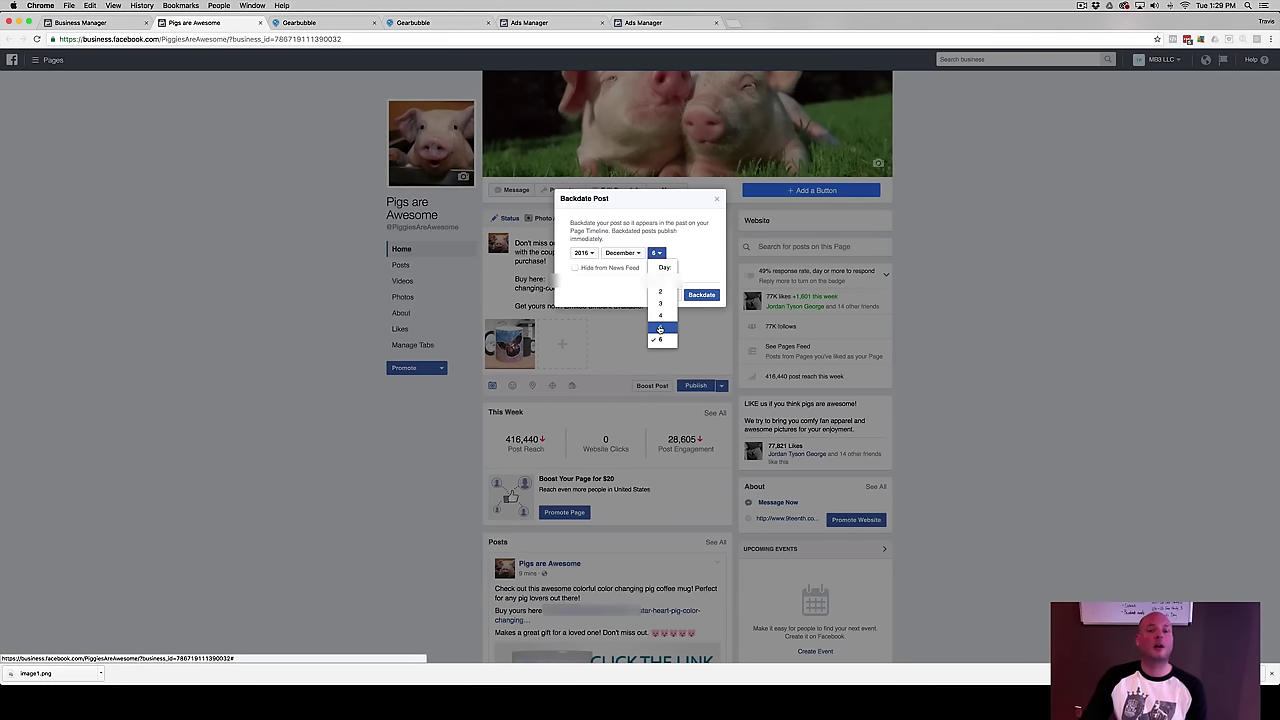
left_click(660, 328)
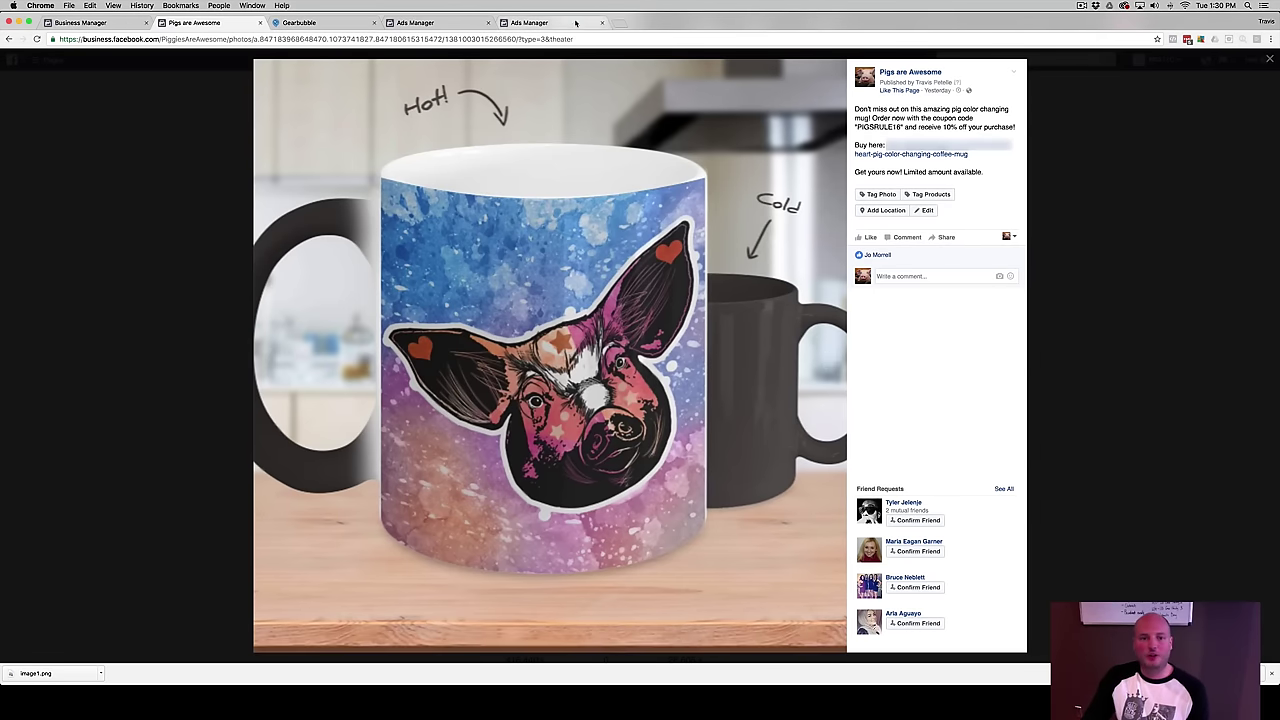
- Copy the pig-mug photo's numeric ID from its web address and return to the ad
left_click(515, 38)
left_click(515, 38)
left_click_drag(515, 38, 444, 39)
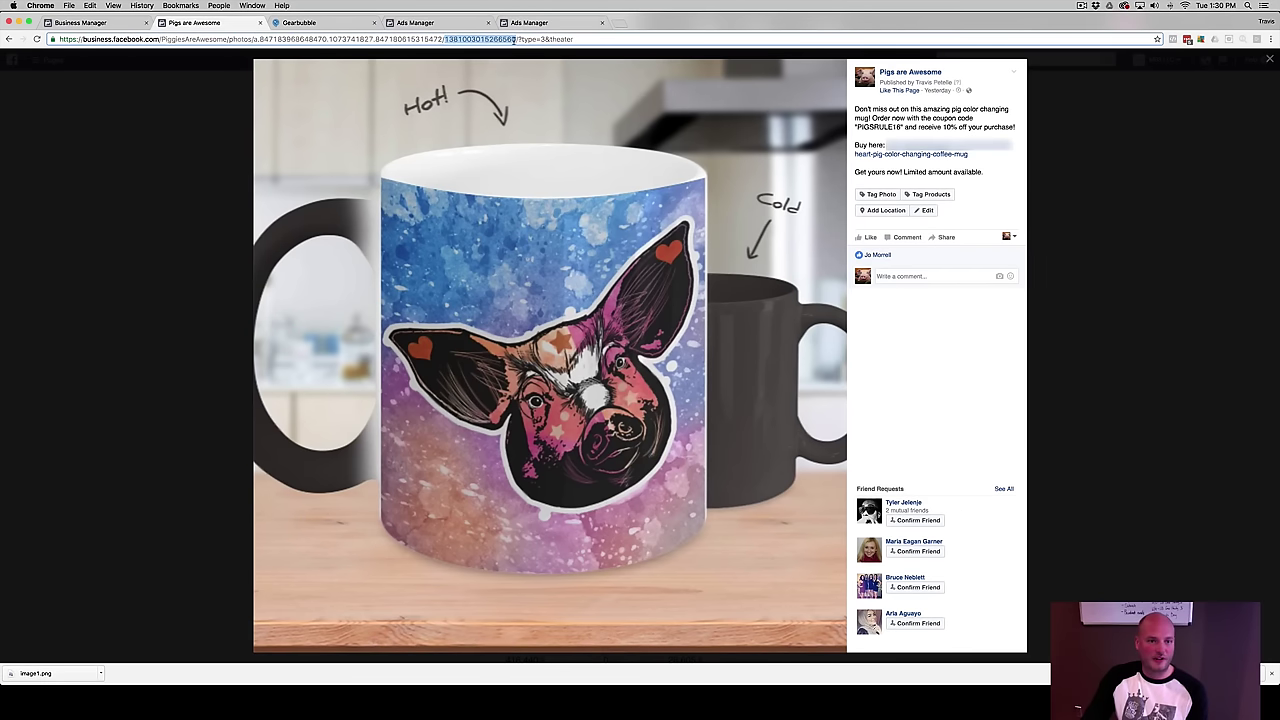
left_click(544, 24)
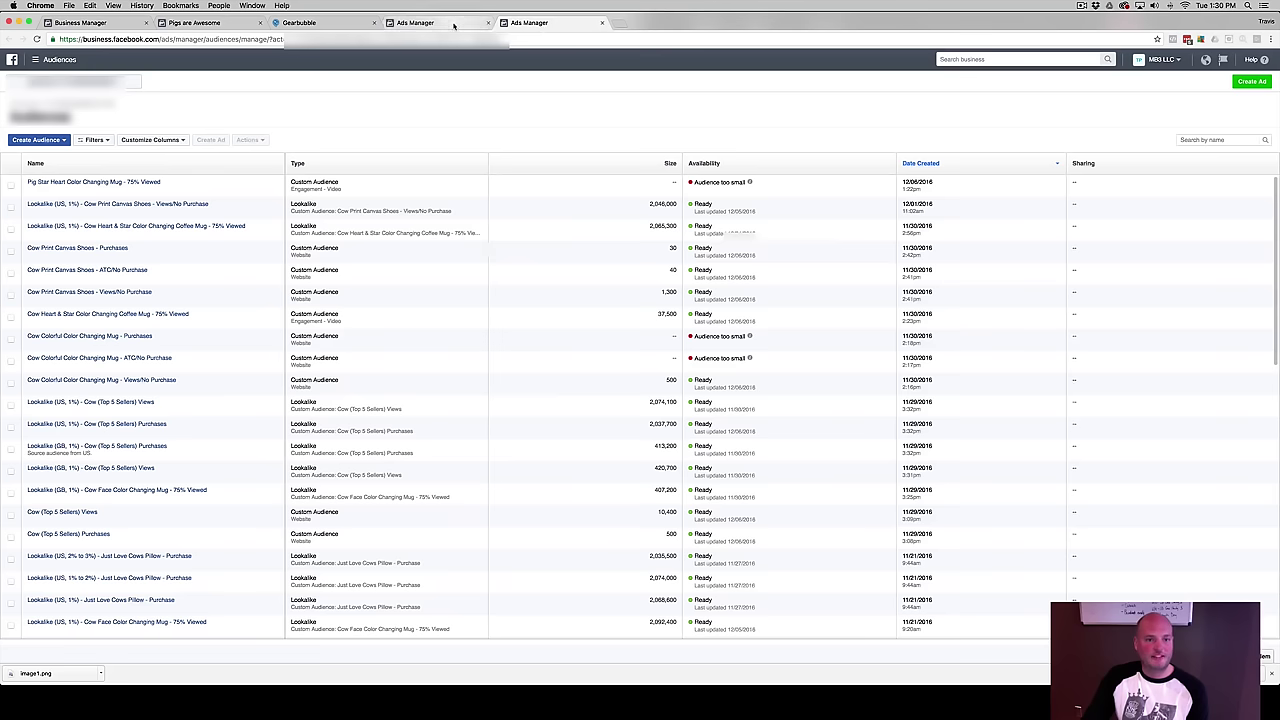
left_click(420, 22)
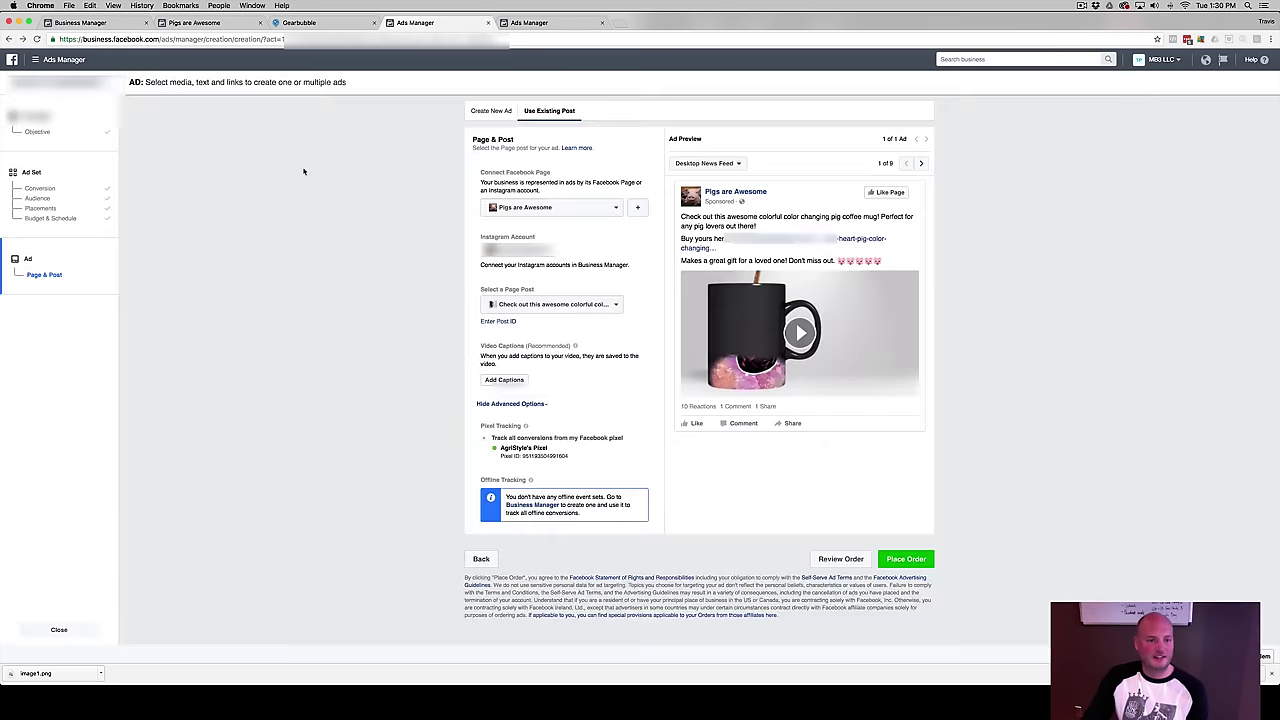
- Set the ad's page post by submitting the copied photo ID as the post ID
left_click(541, 309)
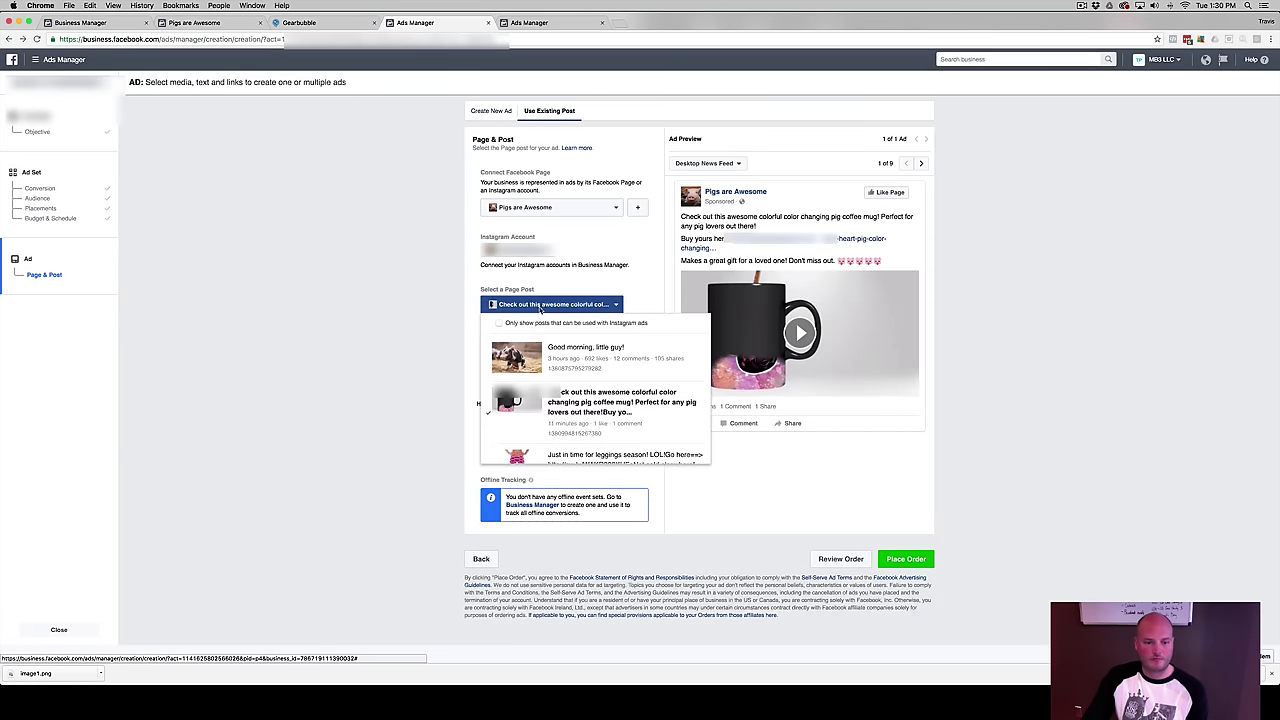
left_click(528, 310)
left_click(520, 323)
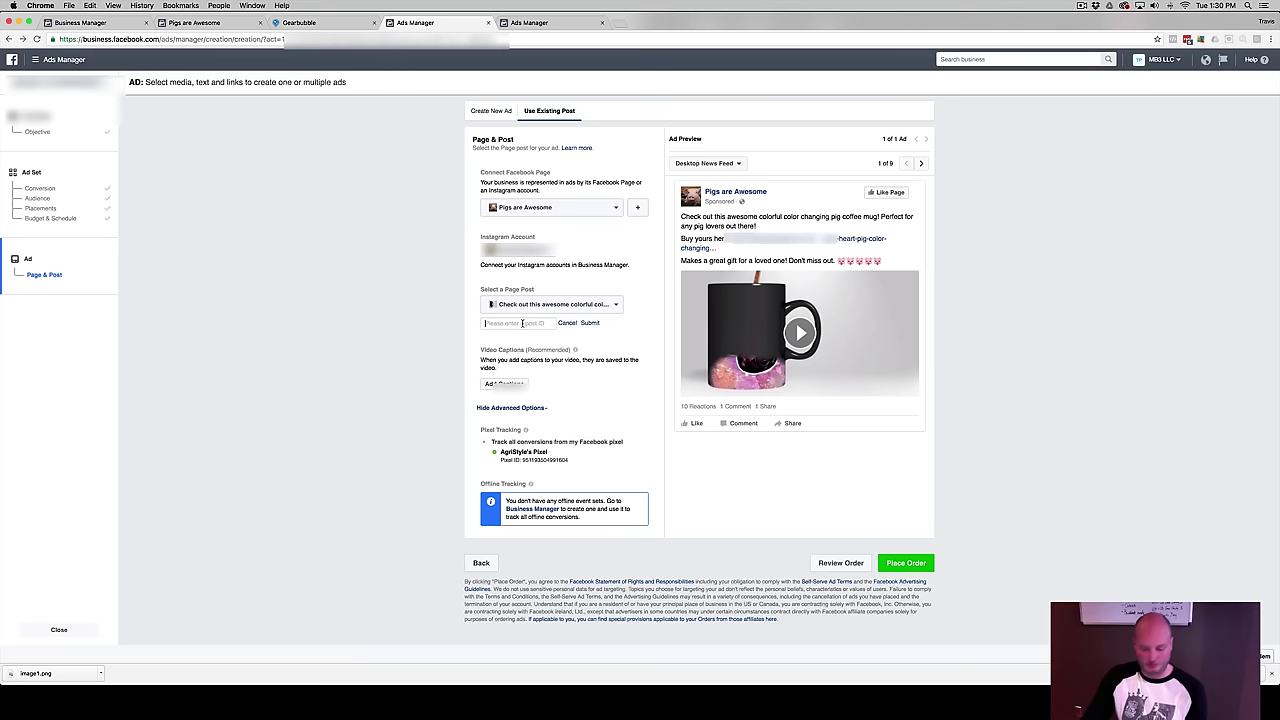
key("super+v")
left_click(590, 323)
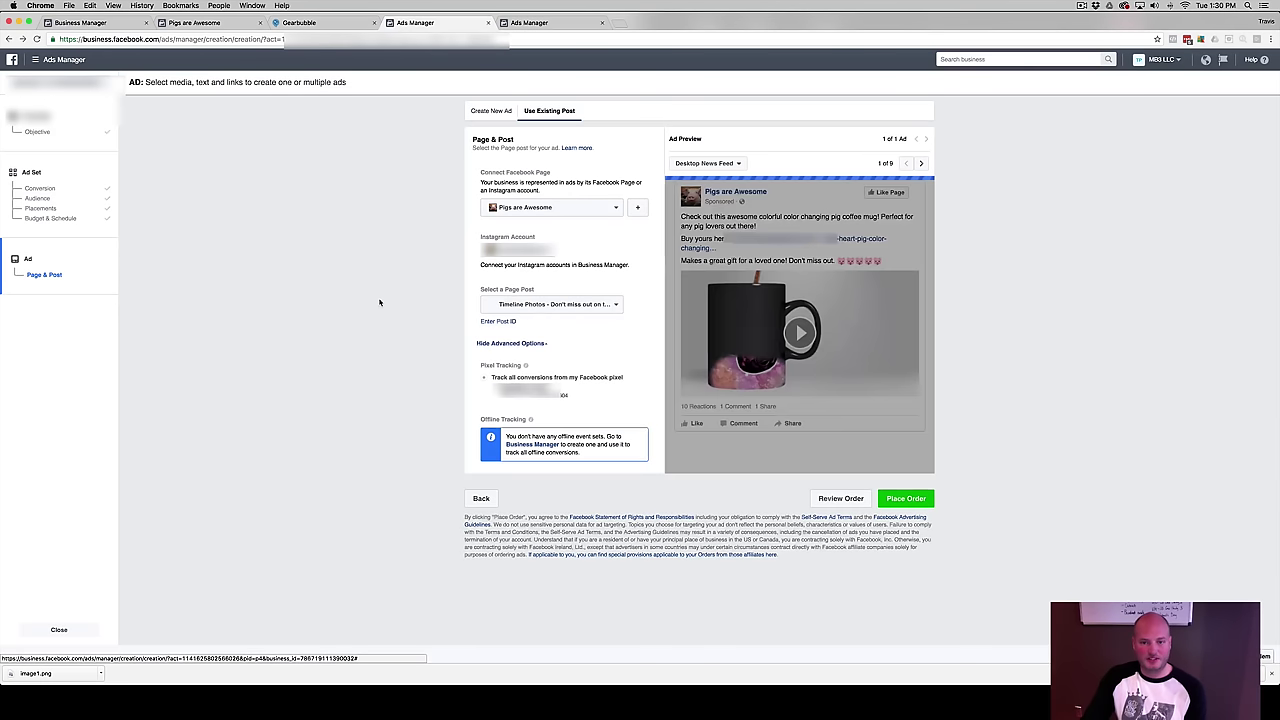
- Review the finished ad and place the order
scroll(832, 297, "down", 3)
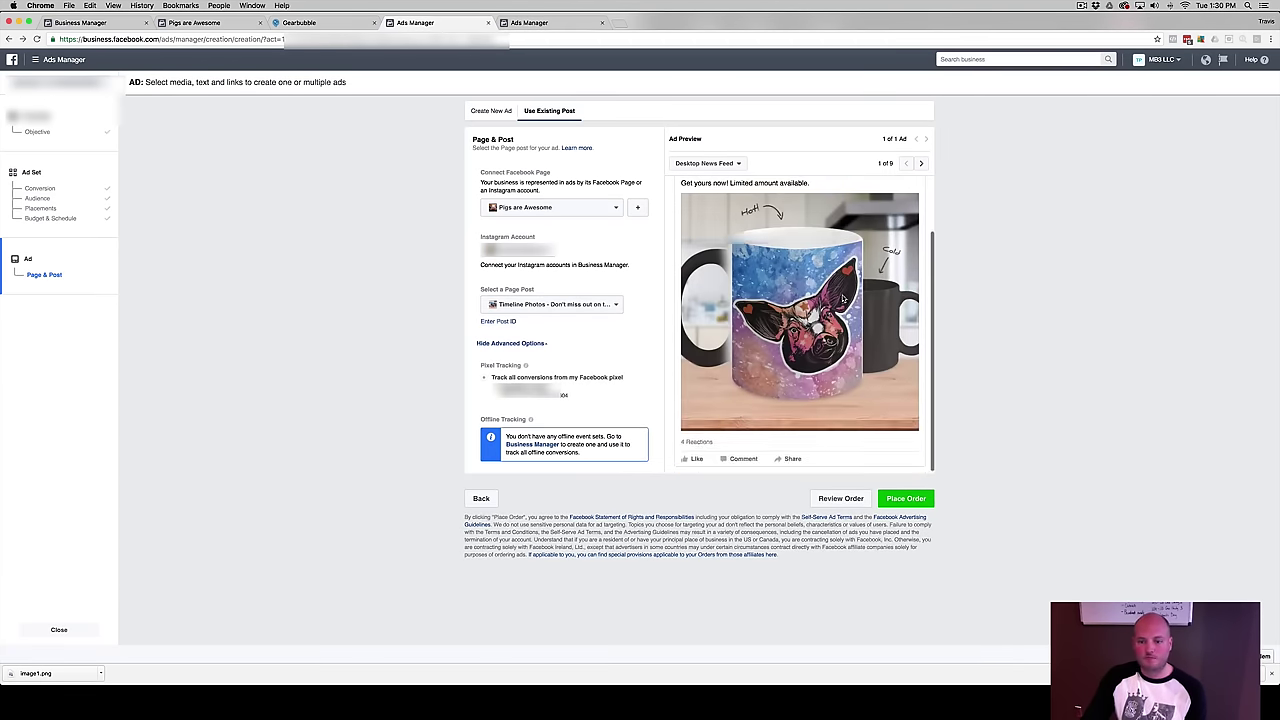
scroll(790, 260, "up", 3)
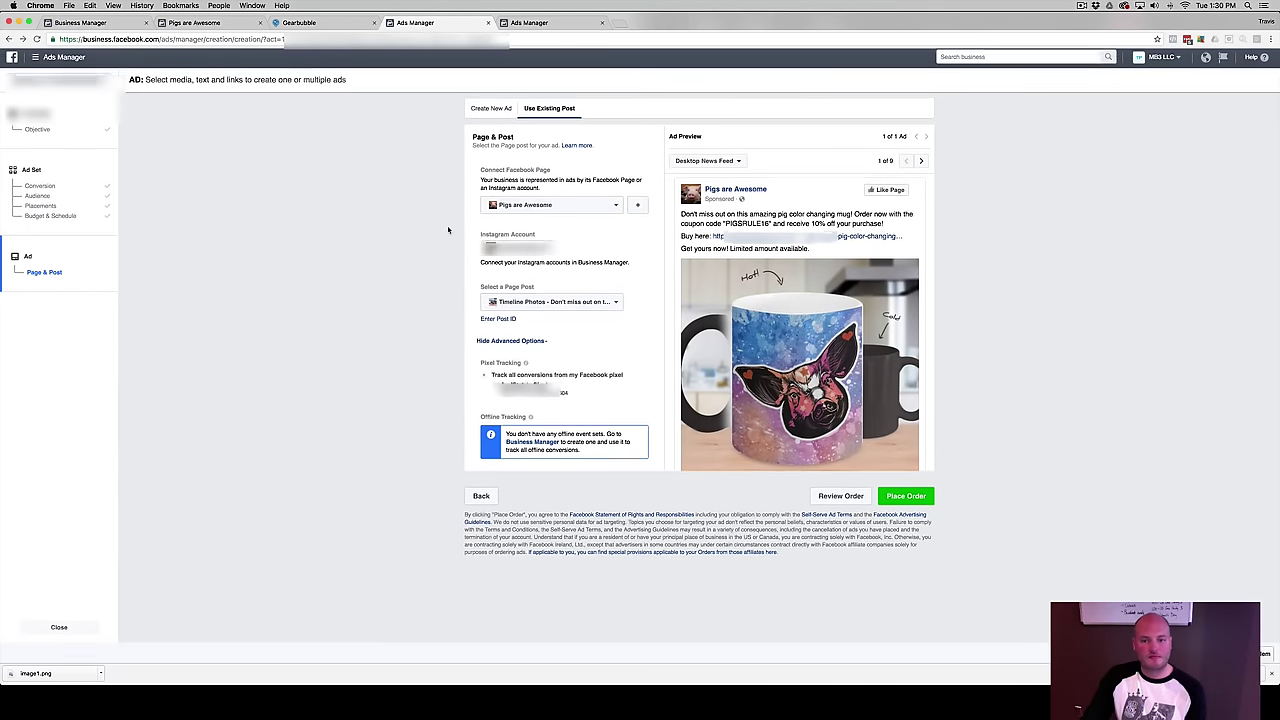
scroll(800, 400, "down", 1)
scroll(724, 403, "down", 3)
scroll(724, 403, "up", 3)
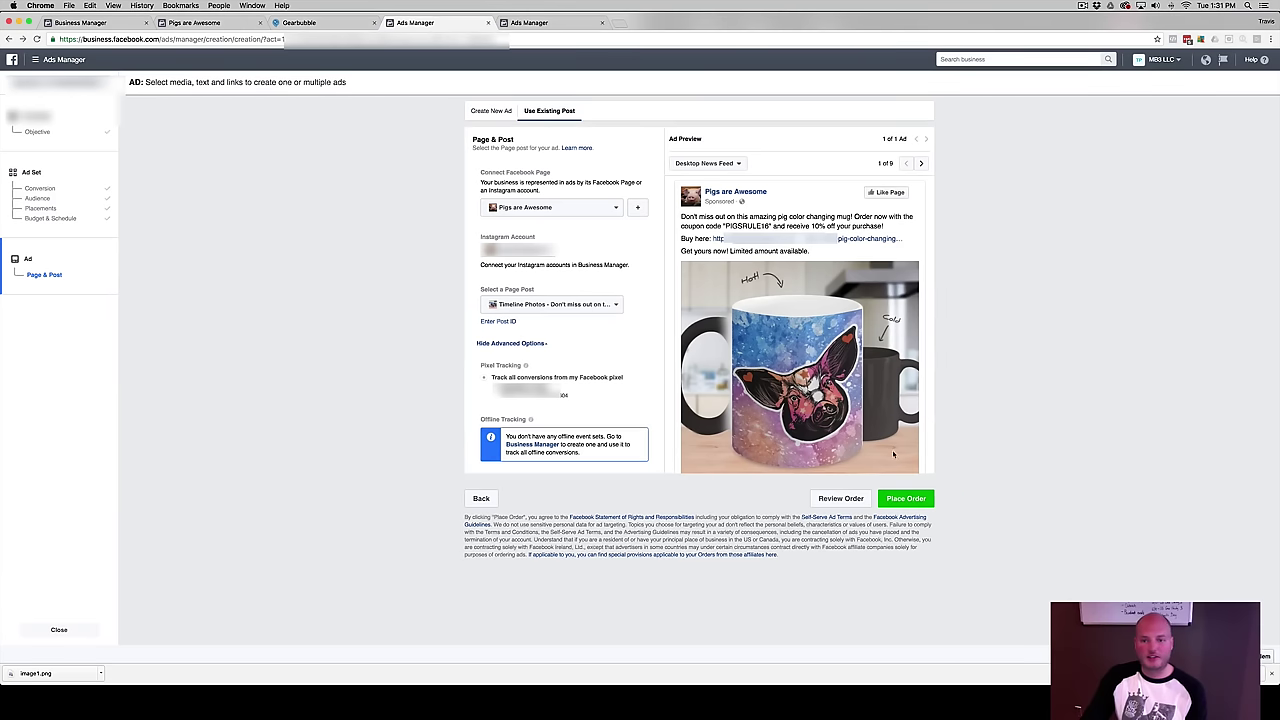
left_click(922, 500)
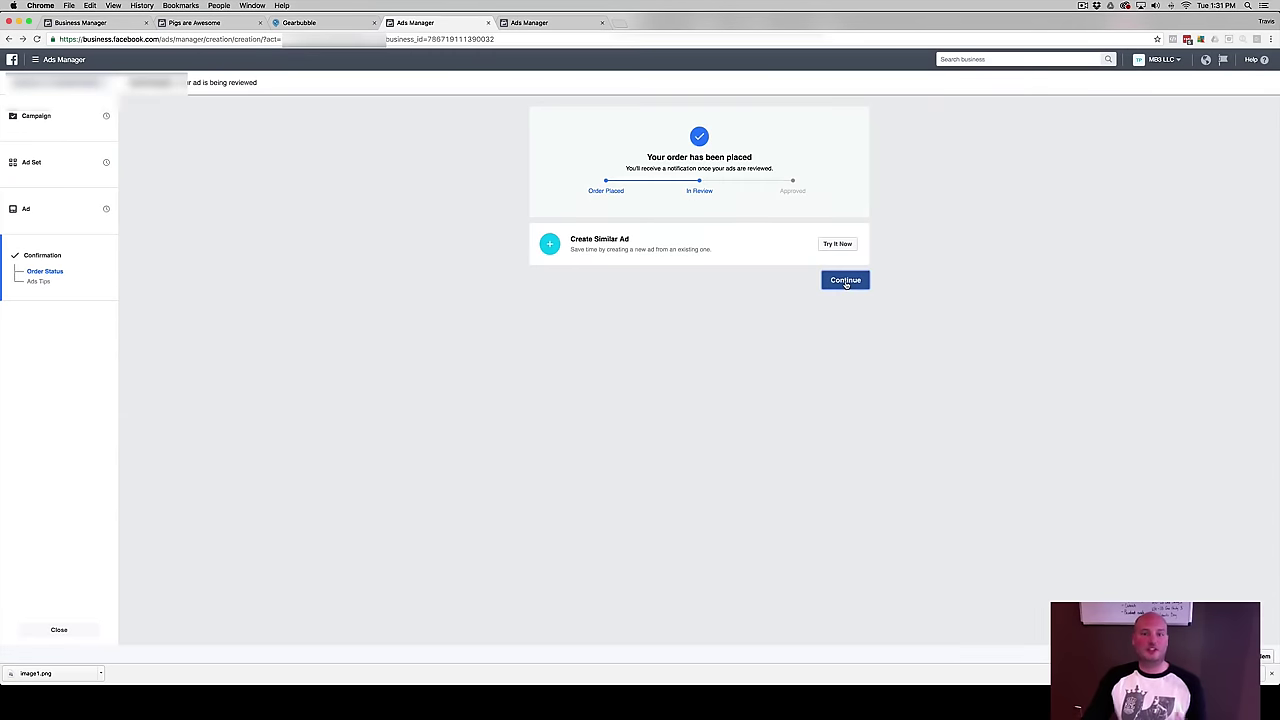
- Continue from the order confirmation to the Pig Star Heart Color Changing Mug - WC campaign overview
left_click(845, 281)
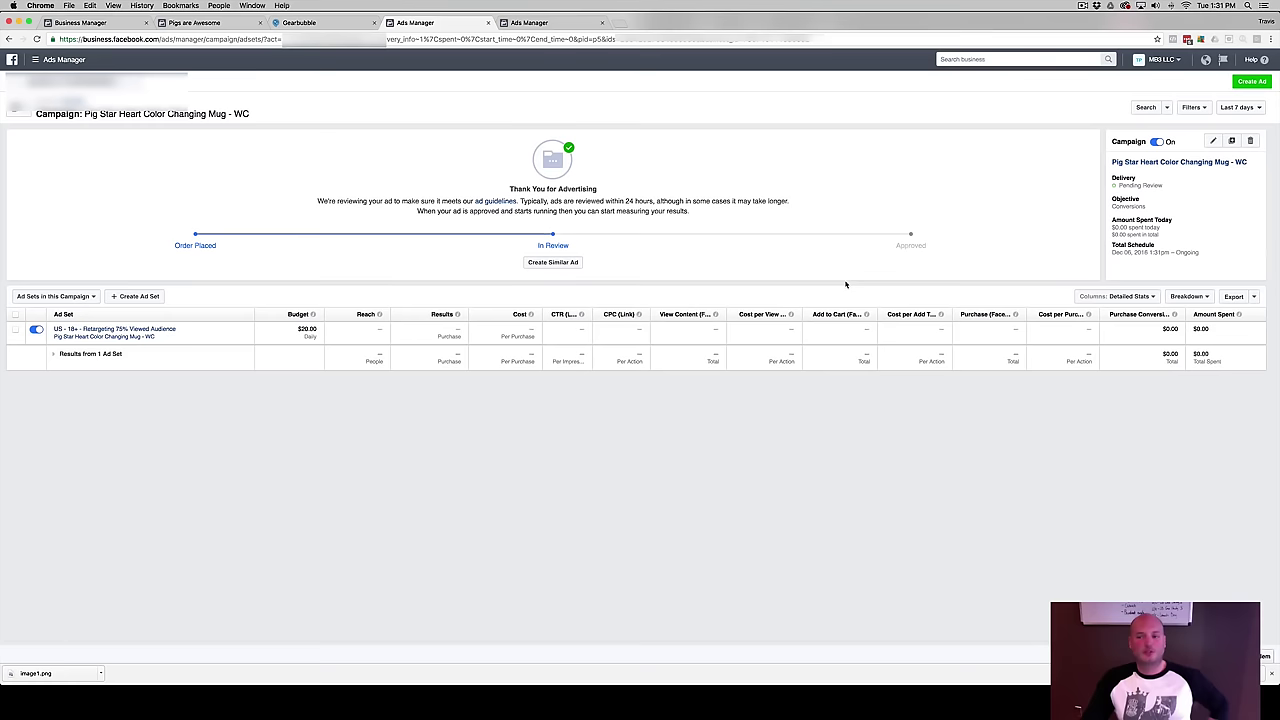